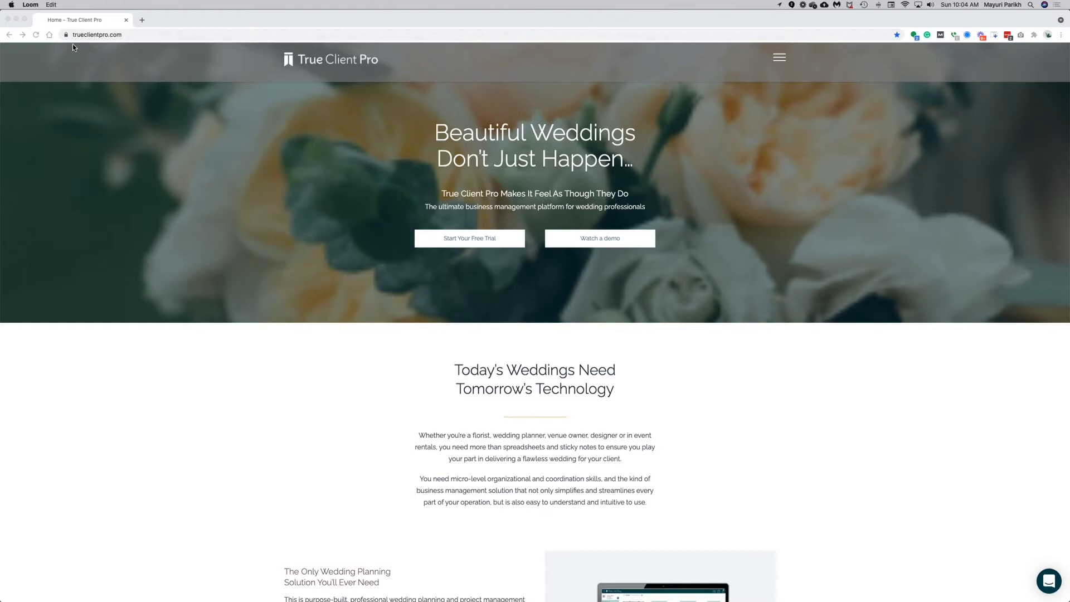
# Start the True Client Pro free-trial sign-up from the website
pyautogui.moveTo(126, 35); pyautogui.dragTo(68, 37)
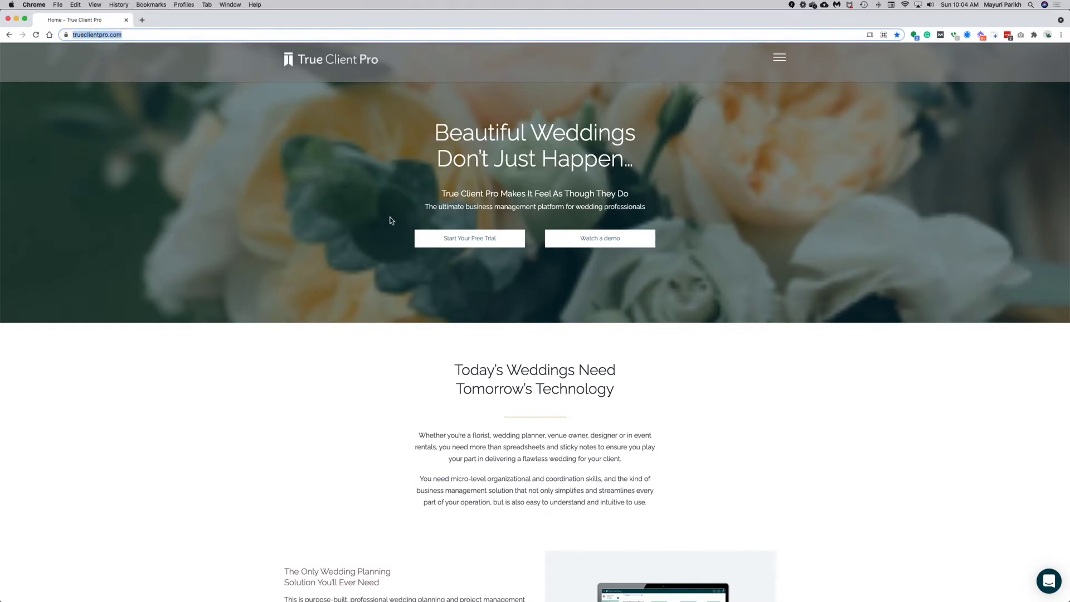
pyautogui.click(448, 239)
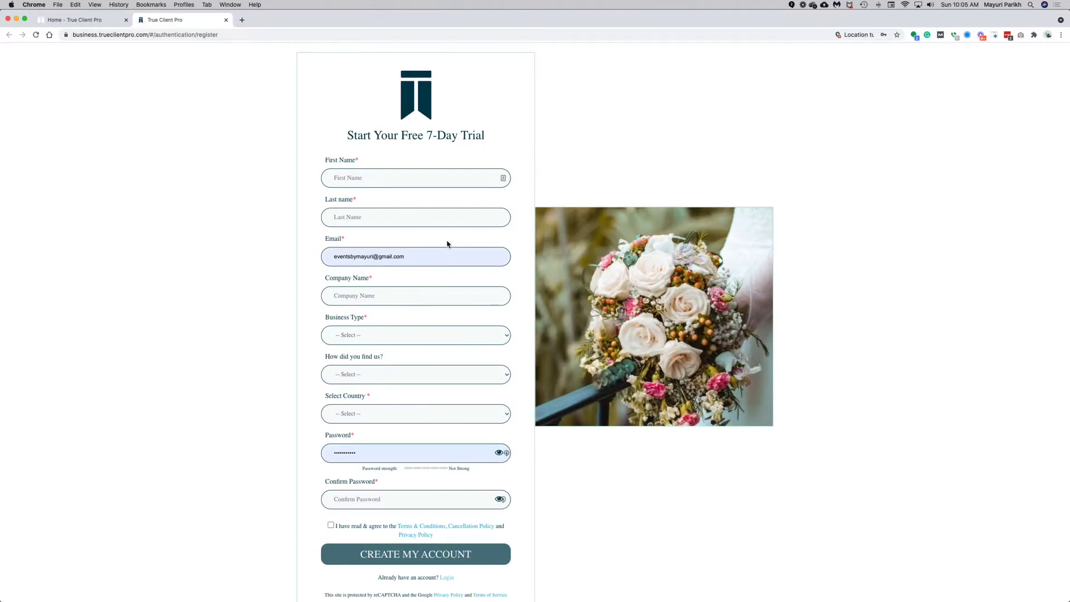
pyautogui.scroll(-2, 446, 244)
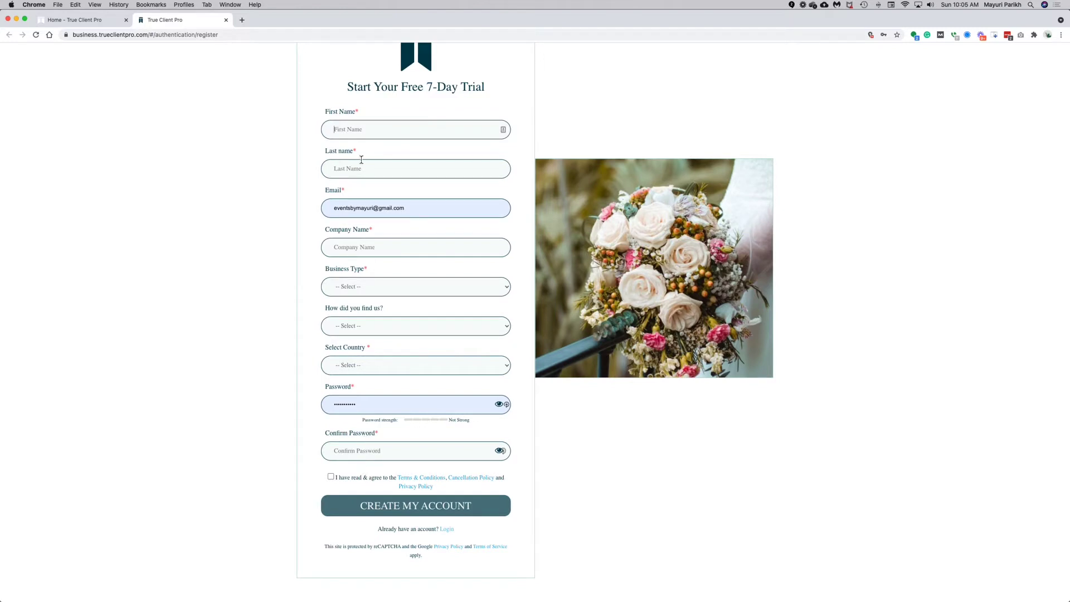
# Autofill the name, company, email and login from the saved business details
pyautogui.click(350, 130)
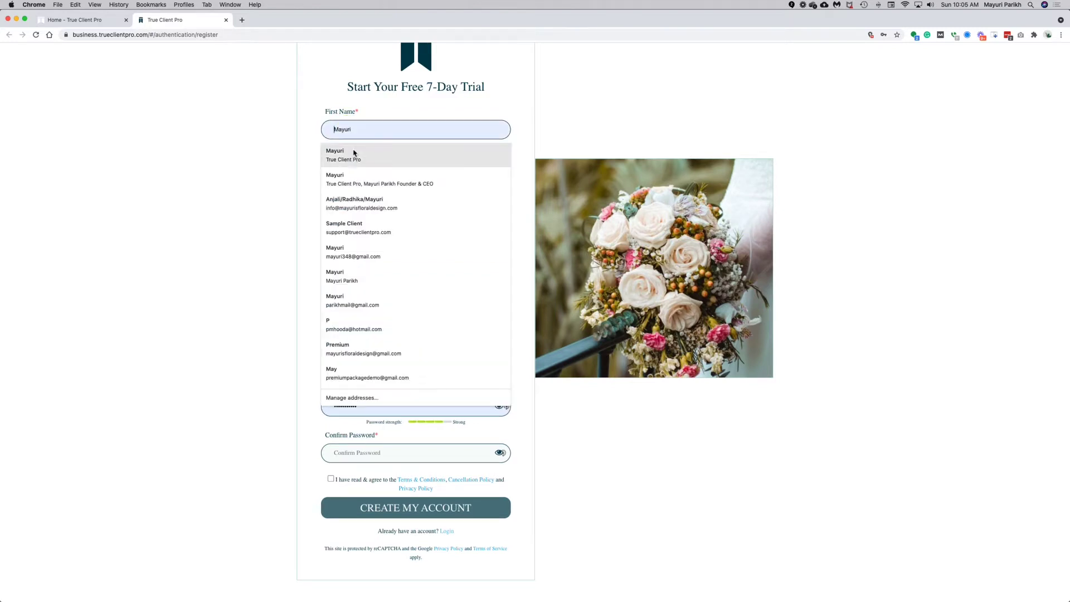
pyautogui.click(353, 155)
pyautogui.moveTo(420, 216); pyautogui.dragTo(327, 205)
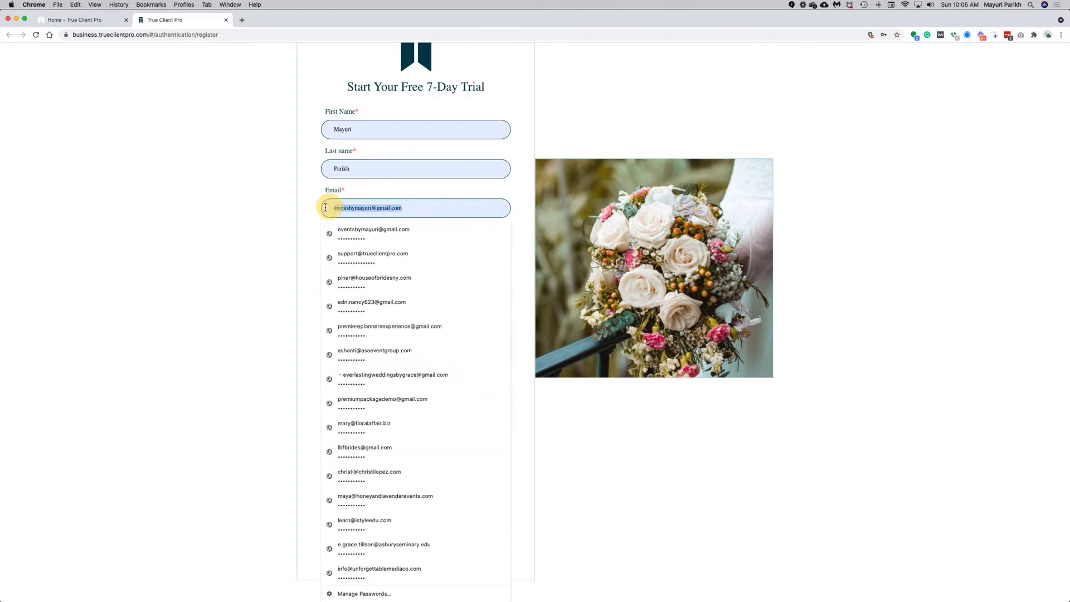
pyautogui.press('BackSpace')
pyautogui.write('Hell')
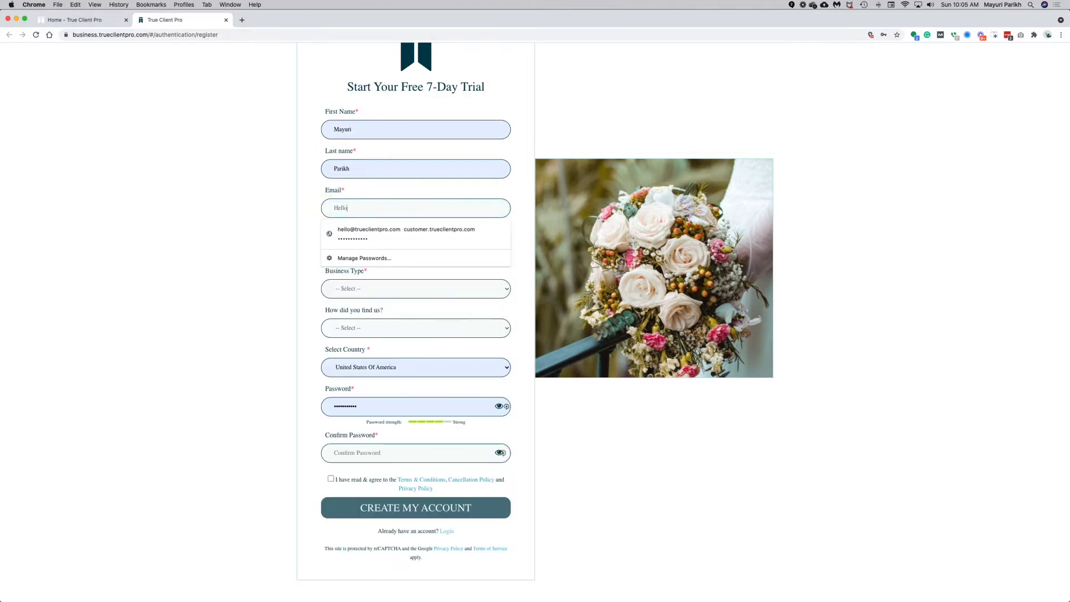
pyautogui.write('o')
pyautogui.click(341, 234)
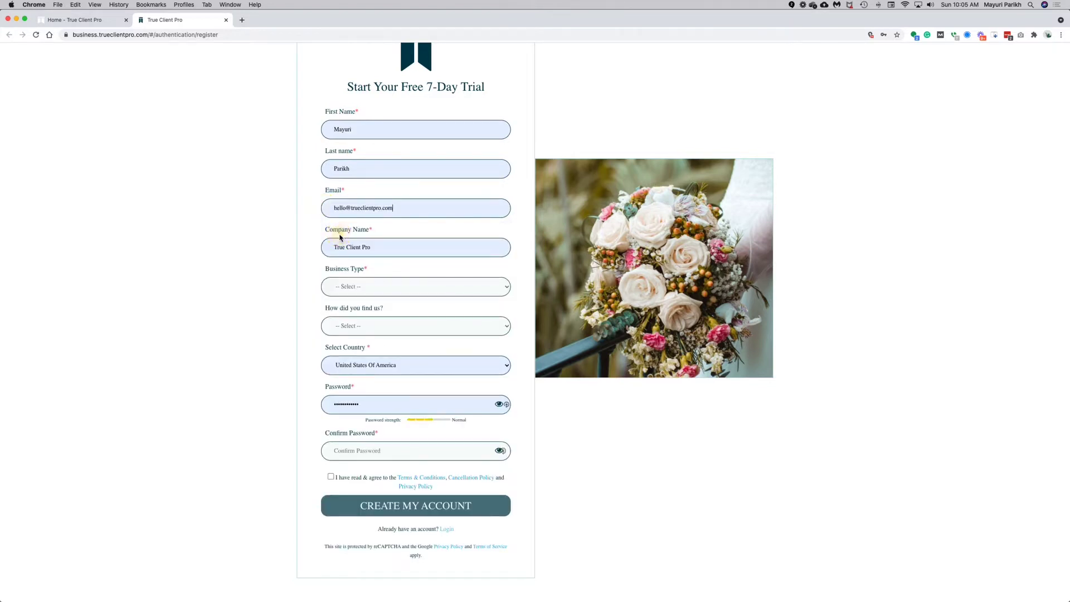
# Set business type Florist, found via Online Search, country United States Of America
pyautogui.click(346, 288)
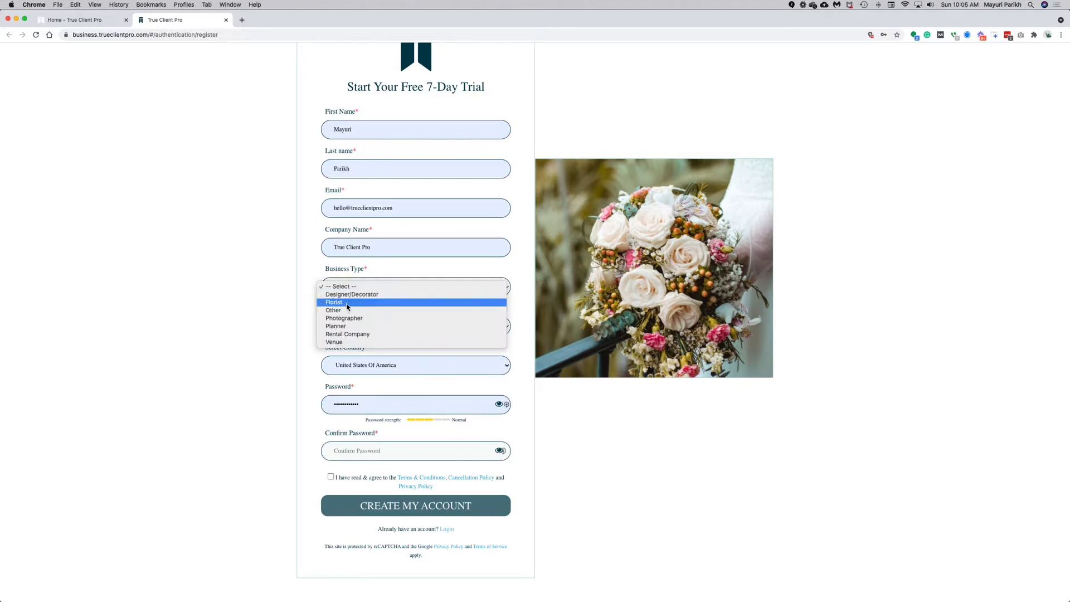
pyautogui.click(346, 304)
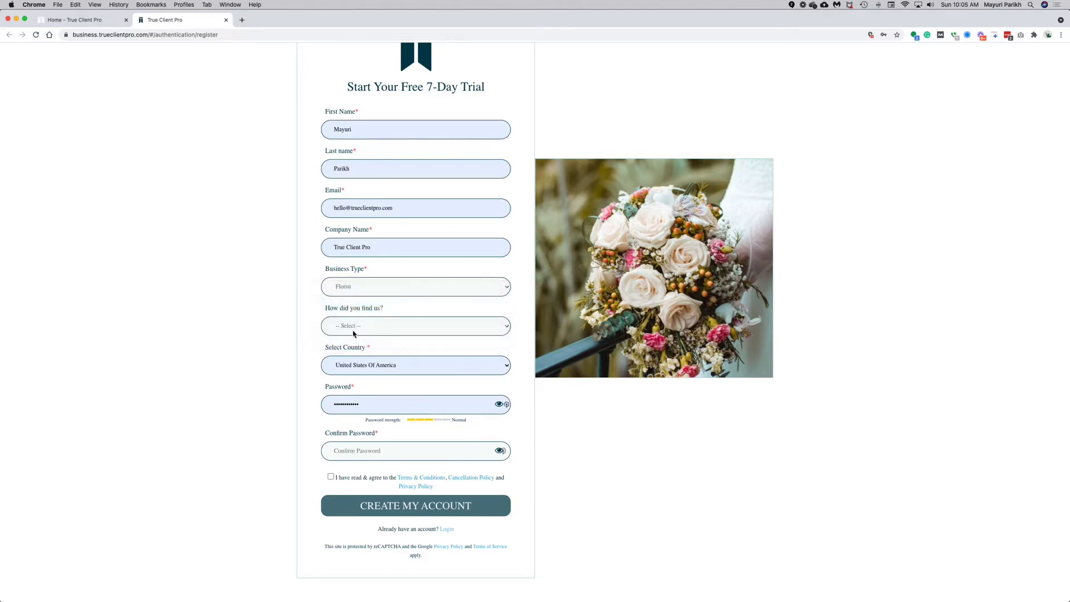
pyautogui.click(352, 330)
pyautogui.click(348, 333)
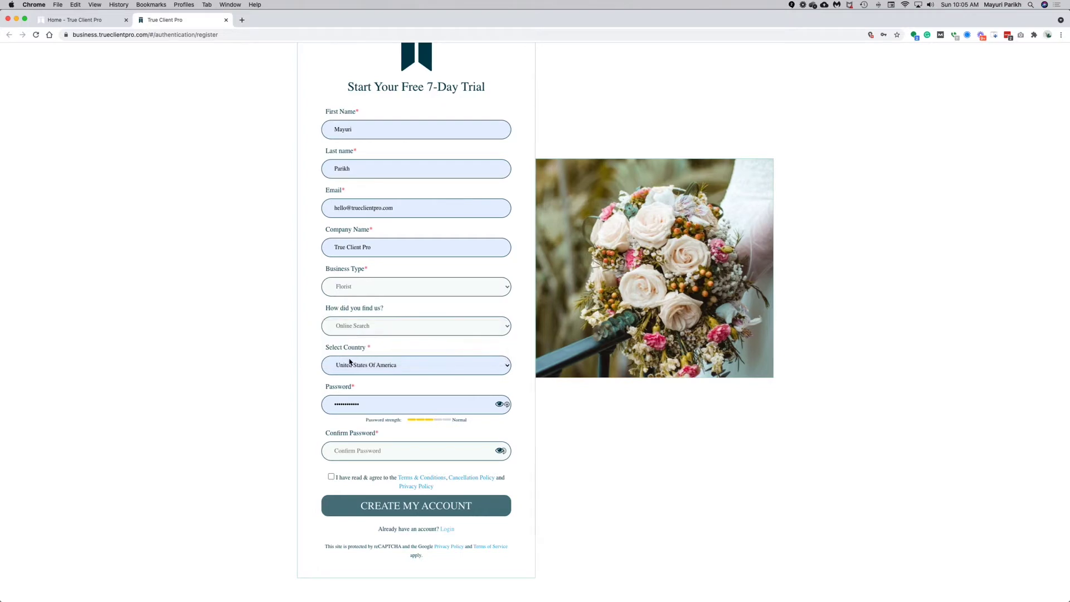
pyautogui.click(349, 371)
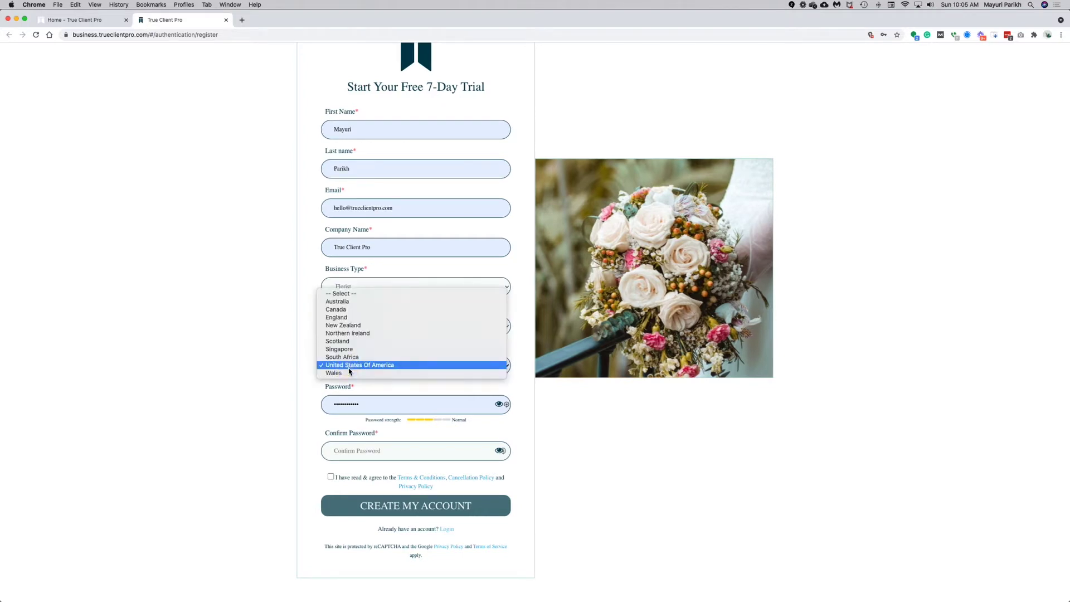
pyautogui.click(315, 392)
# Set and confirm a new account password, accept the terms, and create the account
pyautogui.click(329, 405)
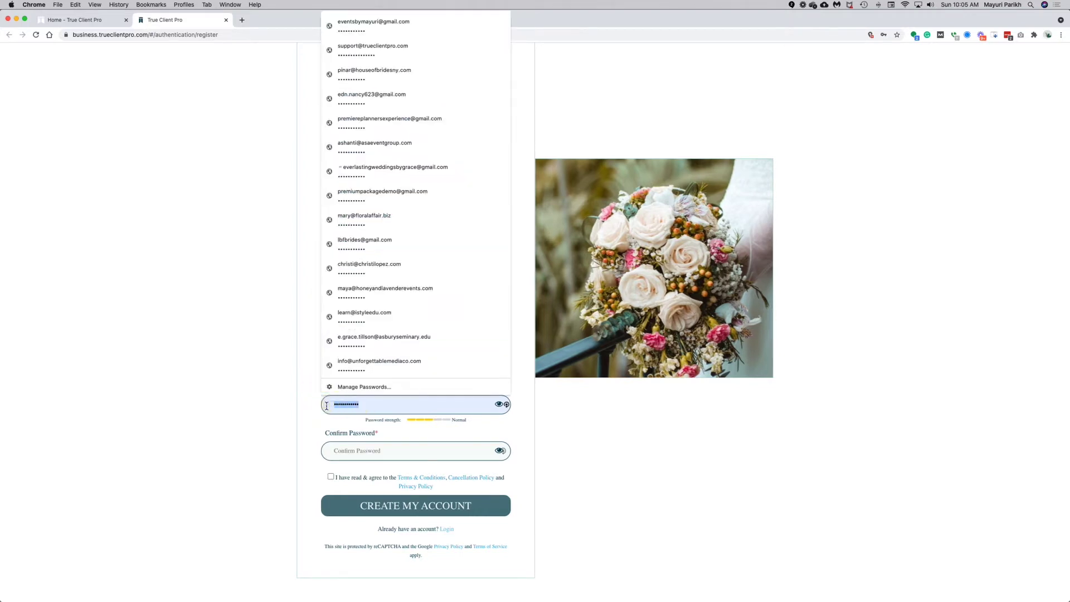
pyautogui.press('super+a')
pyautogui.press('BackSpace')
pyautogui.write('*******')
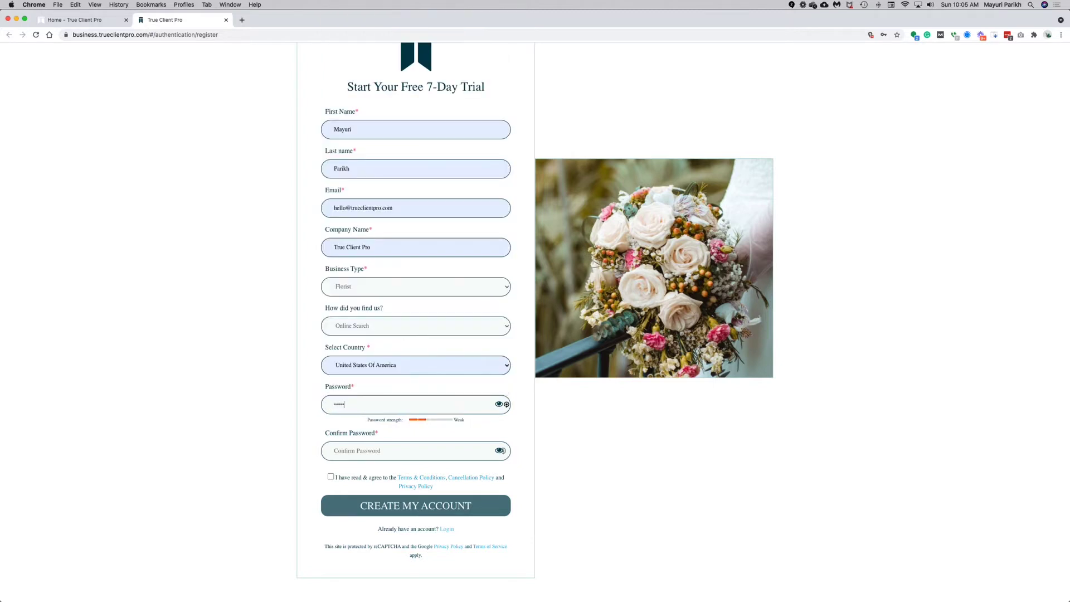
pyautogui.click(334, 450)
pyautogui.write('*')
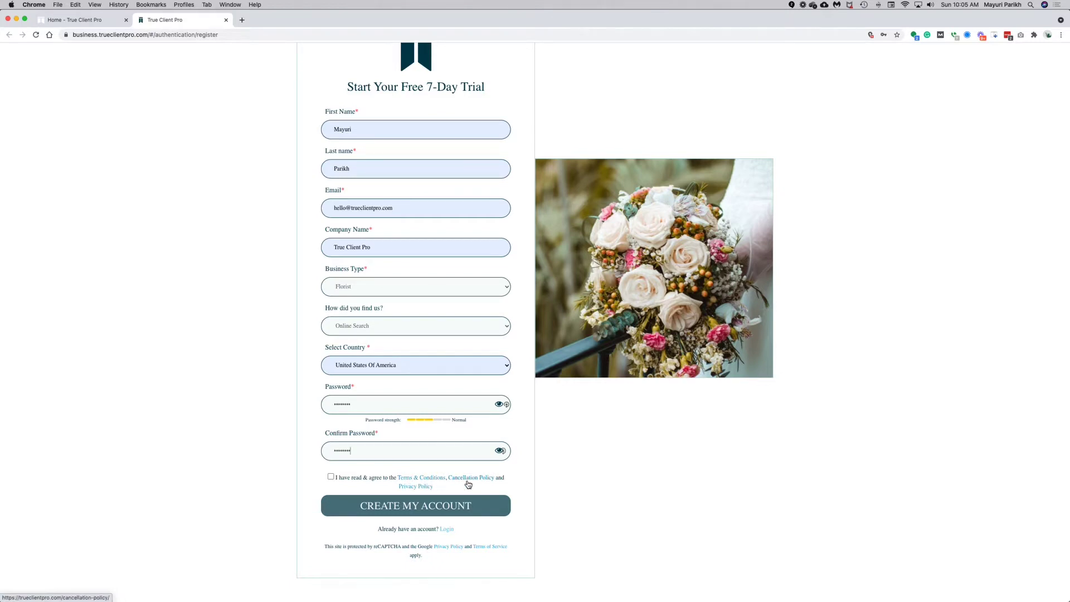
pyautogui.click(331, 477)
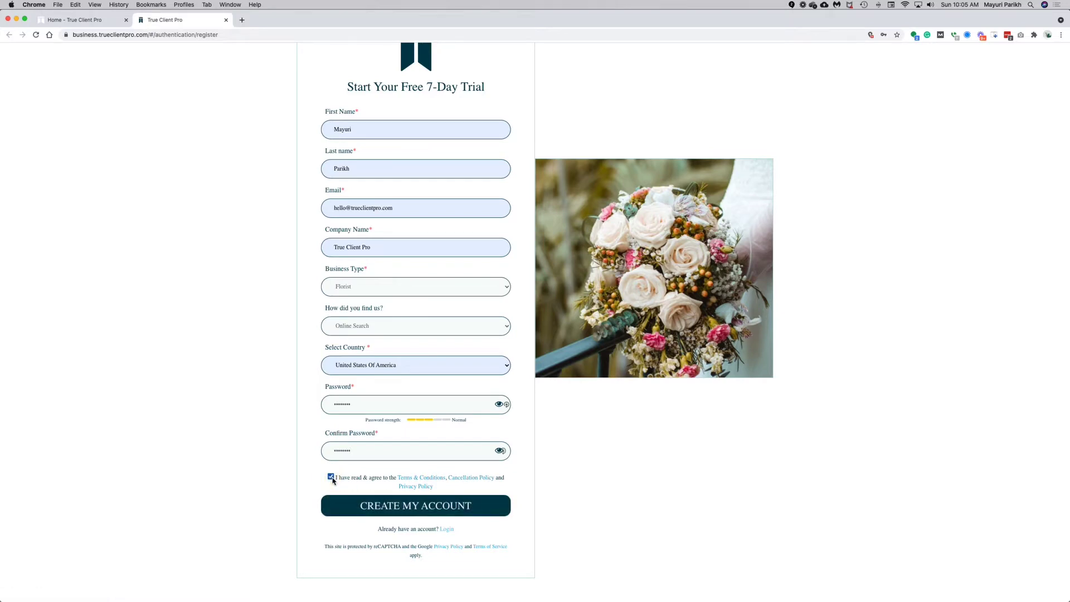
pyautogui.click(395, 506)
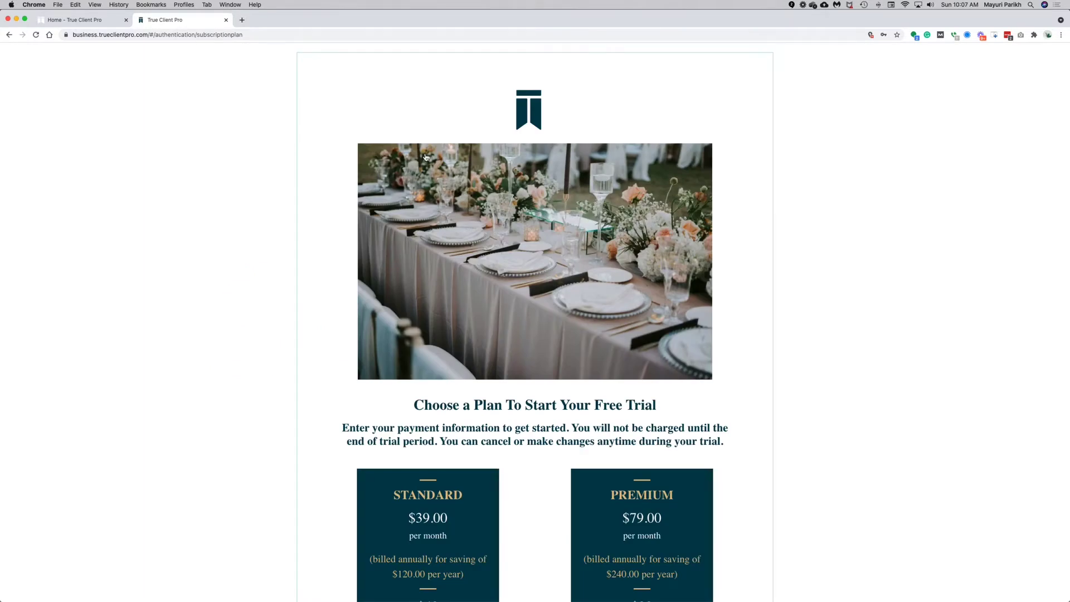
# Choose the Premium plan with annual billing and begin its trial
pyautogui.scroll(-5, 426, 157)
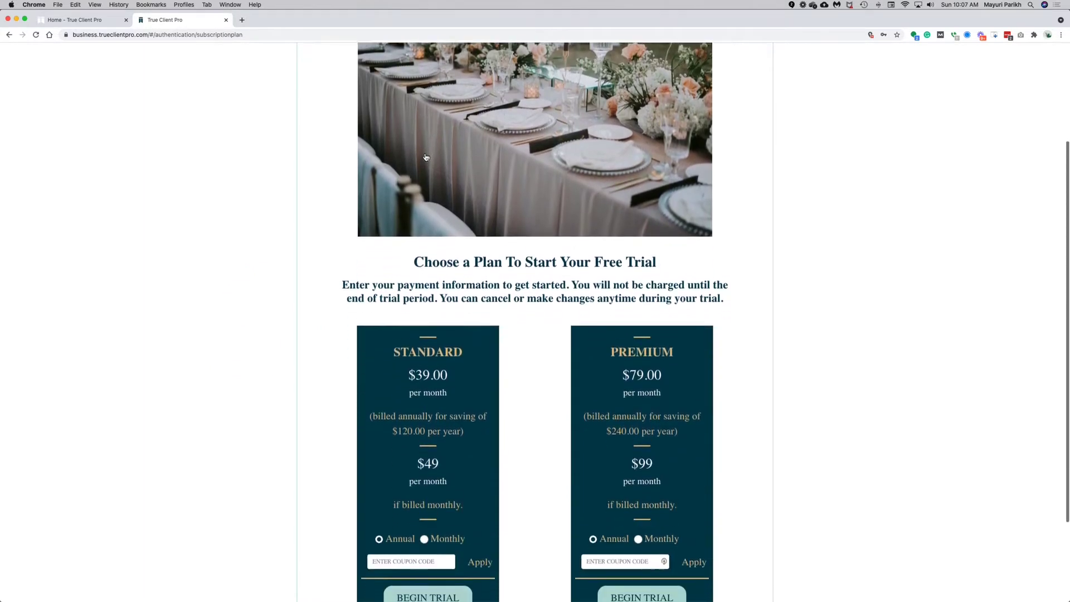
pyautogui.scroll(-4, 426, 157)
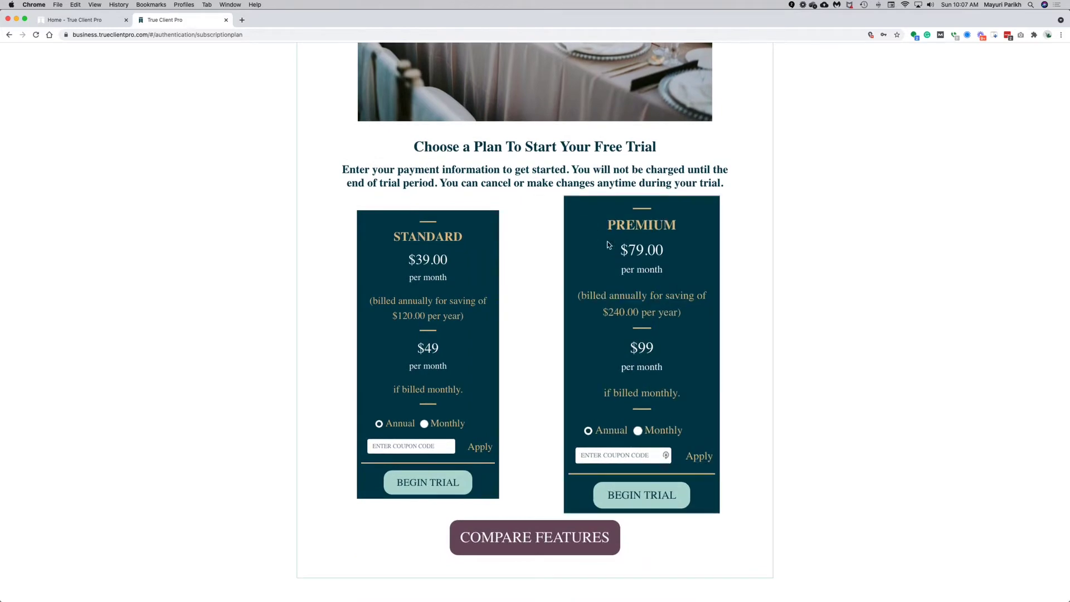
pyautogui.moveTo(596, 228); pyautogui.dragTo(680, 229)
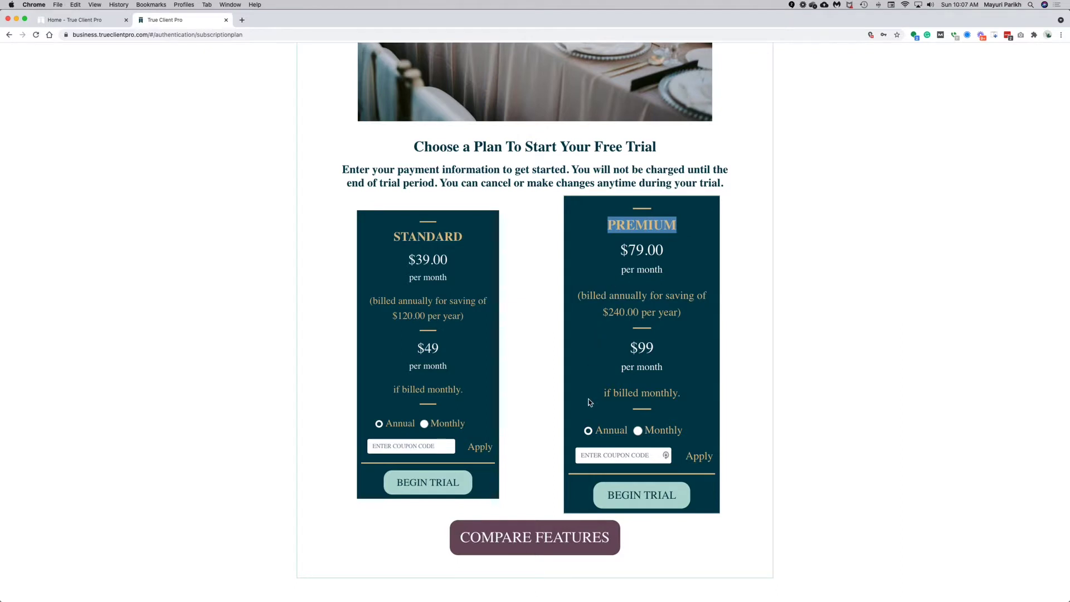
pyautogui.click(588, 432)
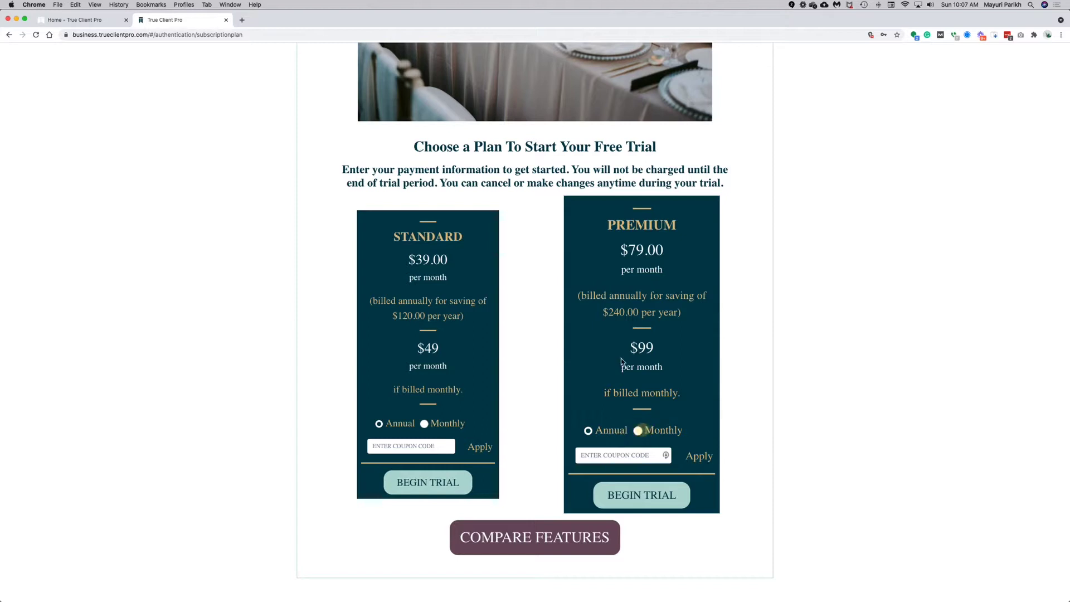
pyautogui.click(623, 499)
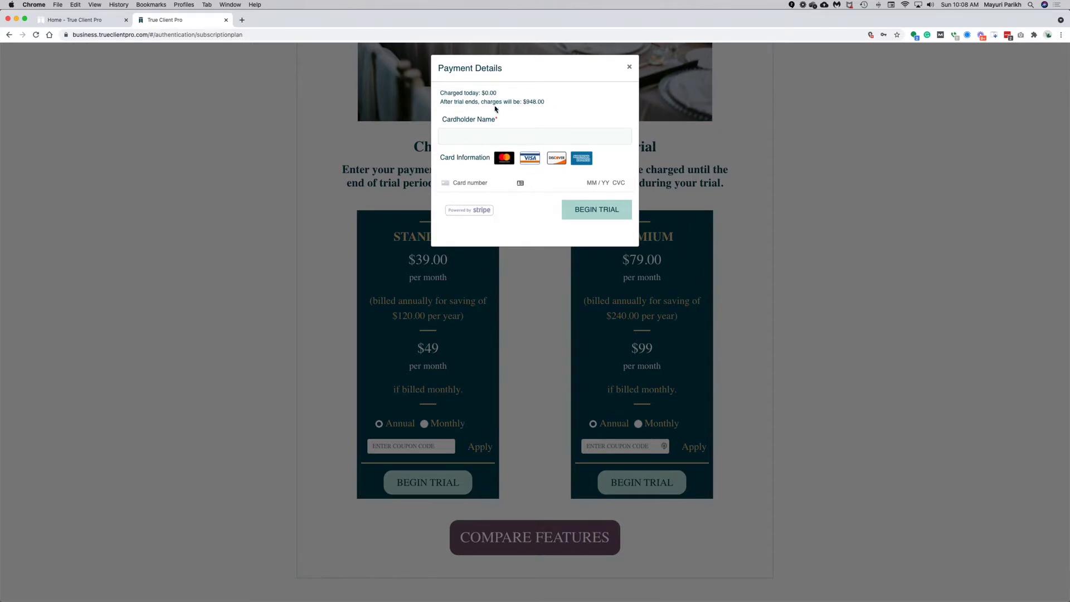
# Review the Payment Details: $0.00 charged today and $948.00 after the trial
pyautogui.moveTo(498, 94); pyautogui.dragTo(439, 96)
pyautogui.moveTo(553, 106); pyautogui.dragTo(437, 109)
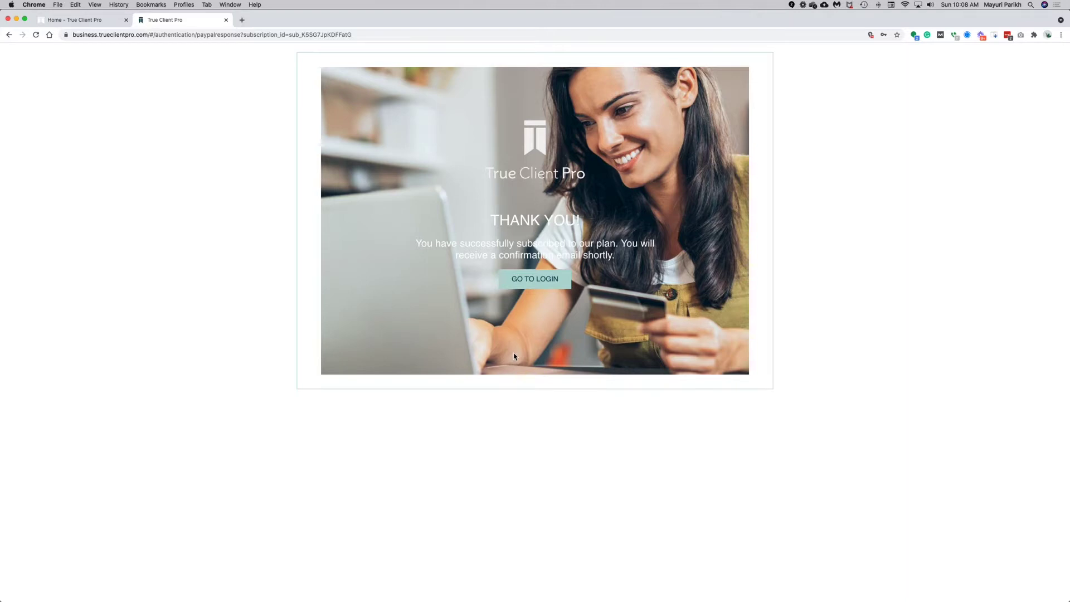
# Go to login and sign in with the saved business login from autofill
pyautogui.click(530, 282)
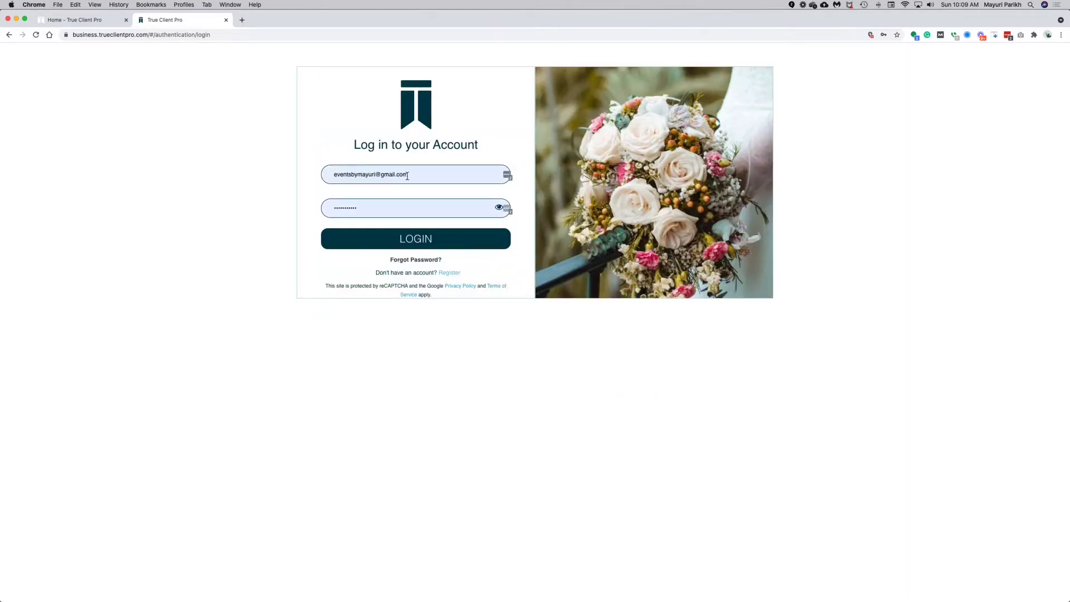
pyautogui.moveTo(407, 176); pyautogui.dragTo(328, 175)
pyautogui.write('h')
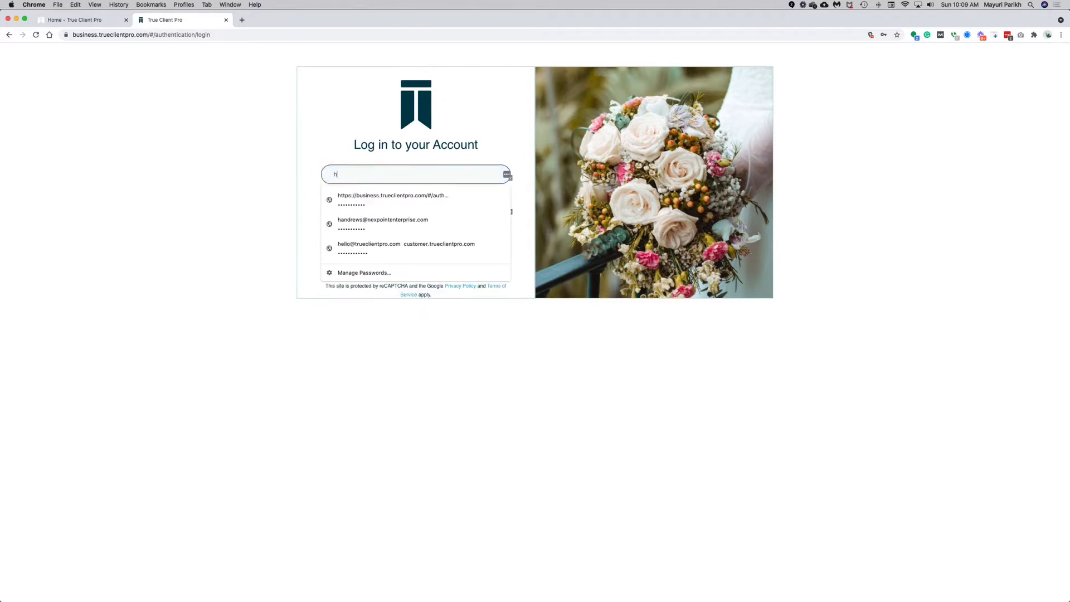
pyautogui.write('ell')
pyautogui.click(351, 200)
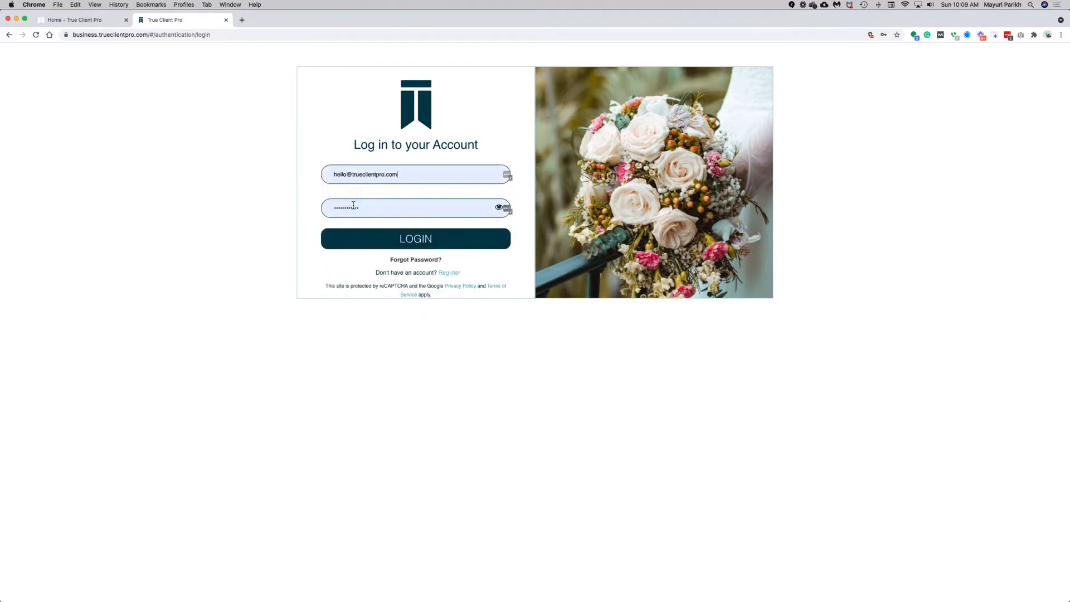
pyautogui.click(352, 246)
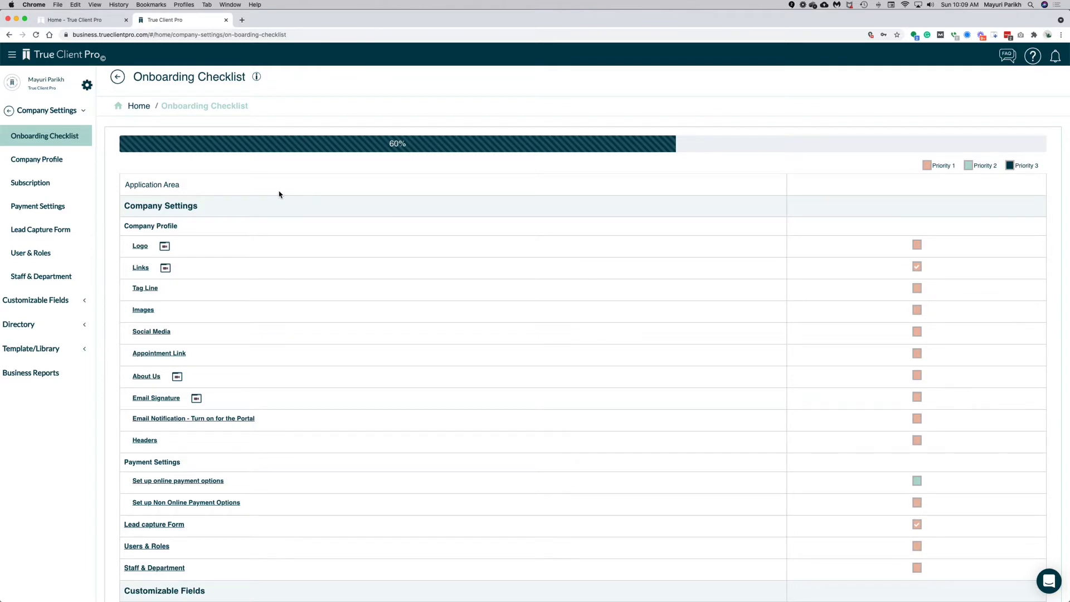
# Expand Template/Library in the sidebar and open the Inventory Library
pyautogui.click(49, 351)
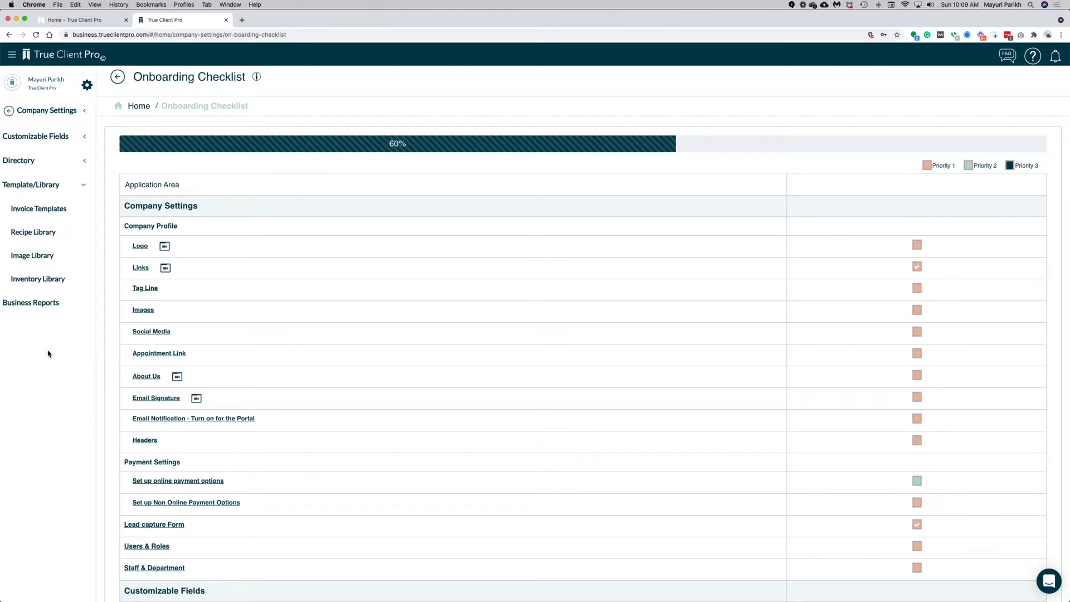
pyautogui.click(58, 287)
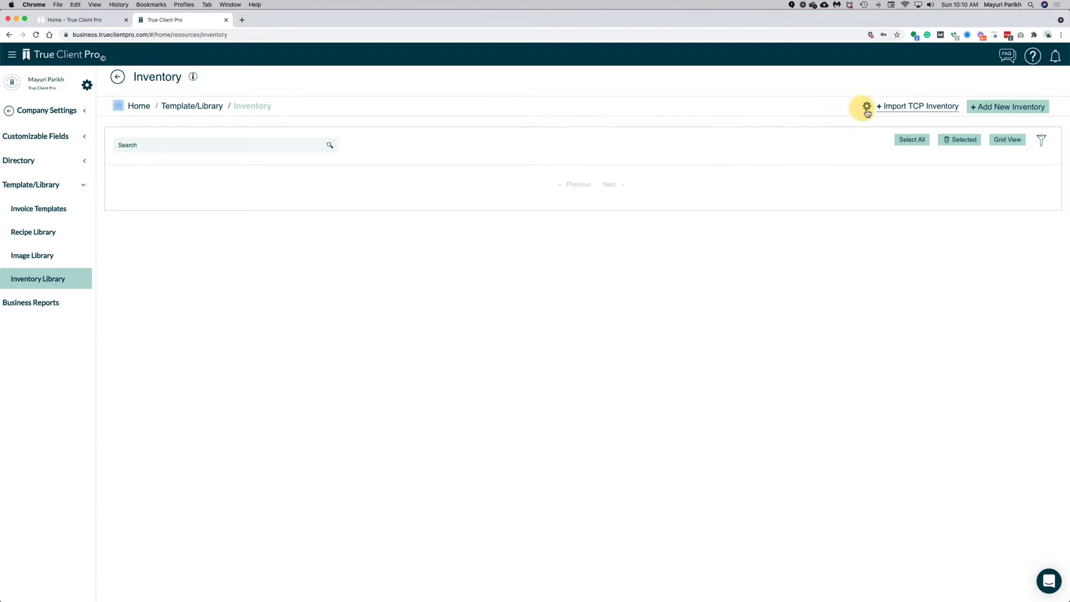
# In the TCP inventory import picker, select the Juliet and Tiffany roses
pyautogui.click(921, 107)
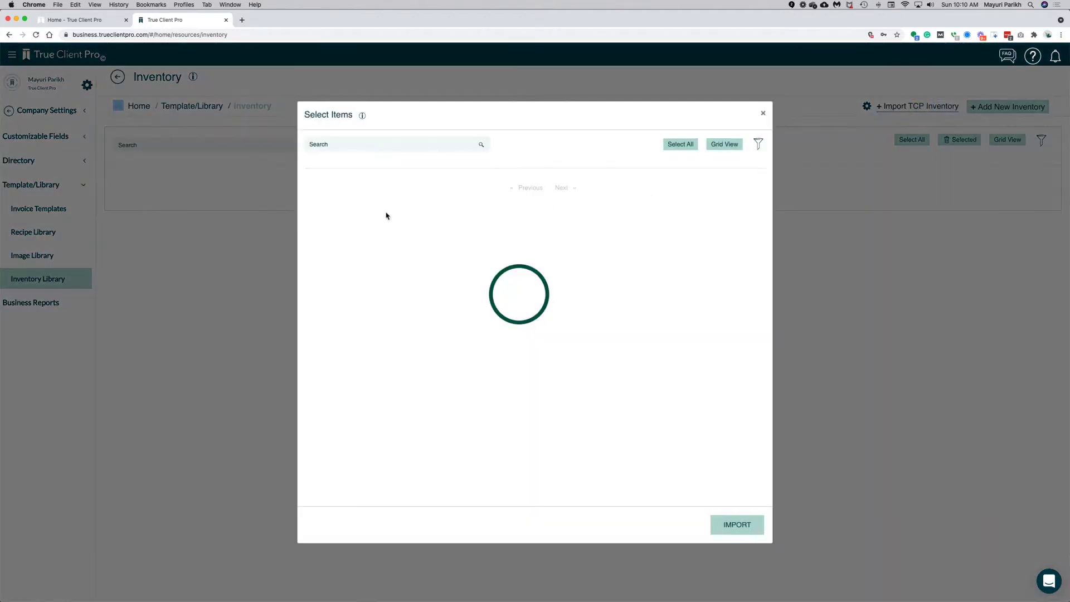
pyautogui.click(356, 146)
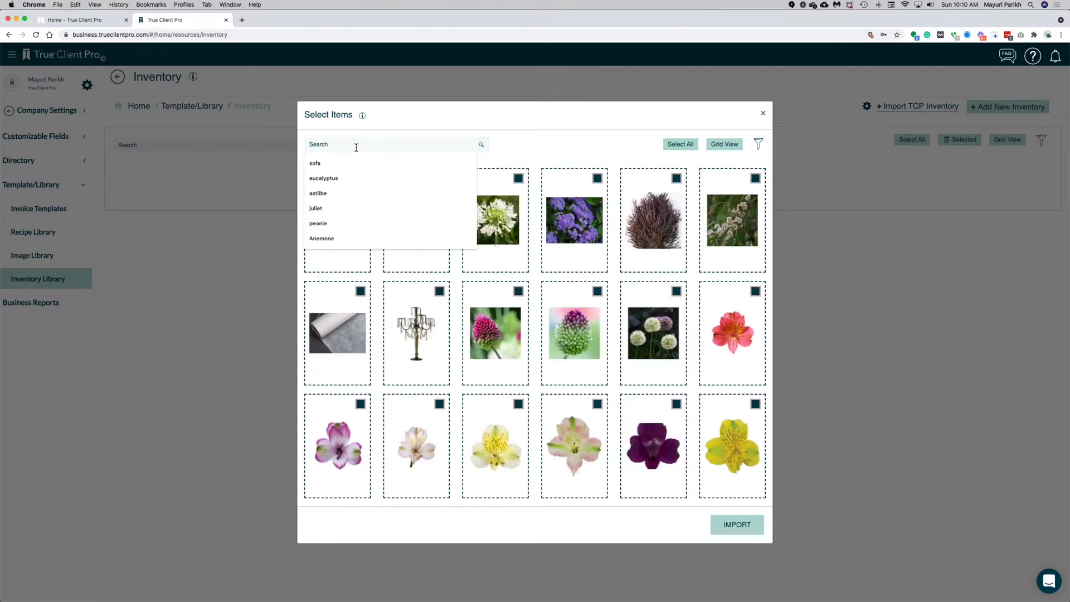
pyautogui.write('juliet')
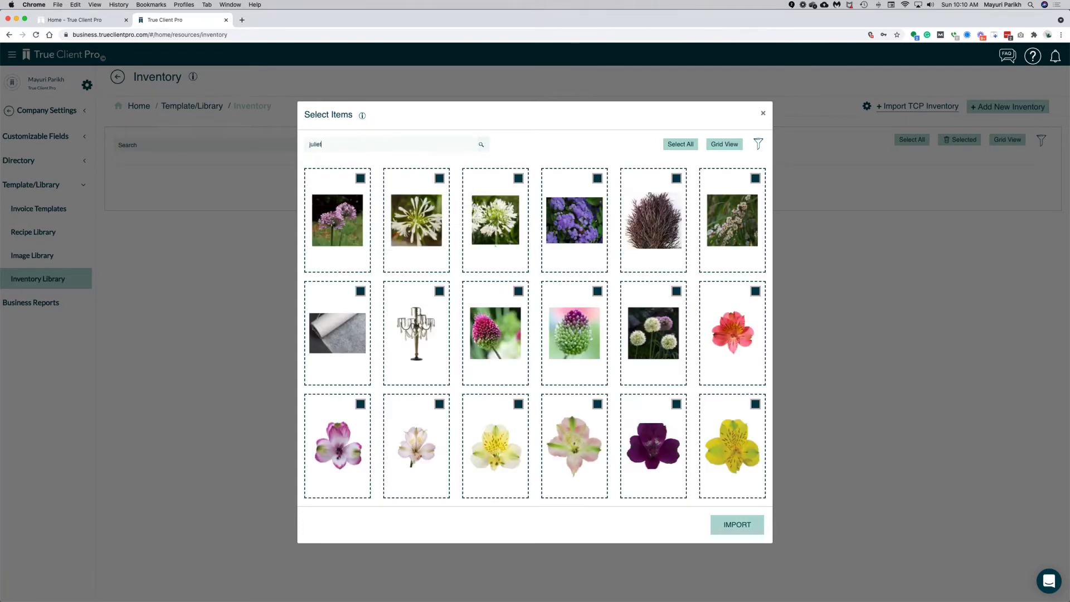
pyautogui.click(518, 292)
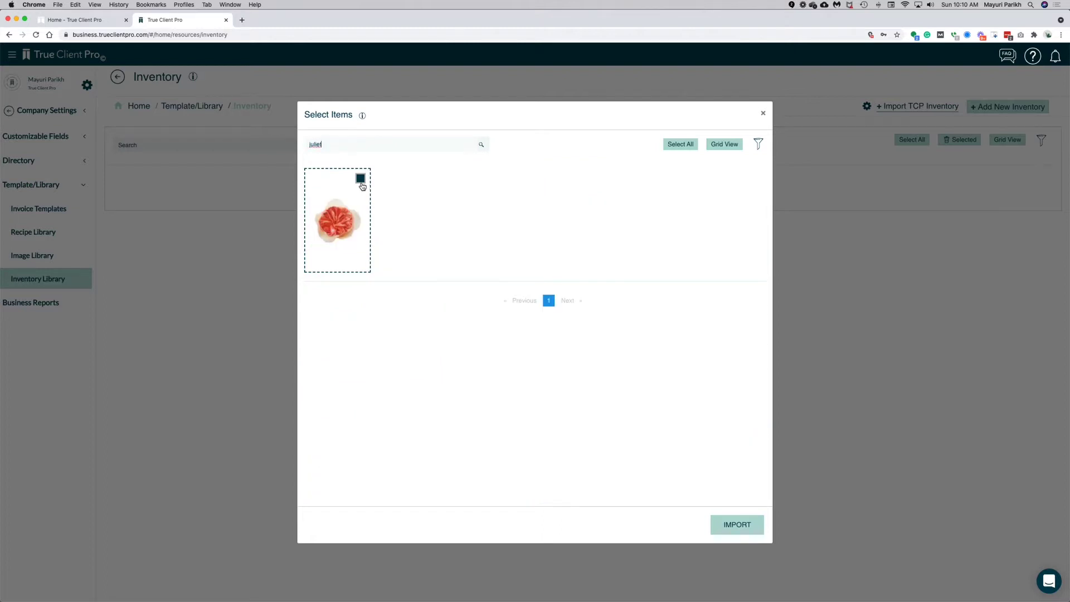
pyautogui.click(360, 188)
pyautogui.click(338, 145)
pyautogui.press('BackSpace')
pyautogui.press('BackSpace')
pyautogui.press('BackSpace')
pyautogui.press('BackSpace')
pyautogui.press('BackSpace')
pyautogui.press('BackSpace')
pyautogui.write('tiffany')
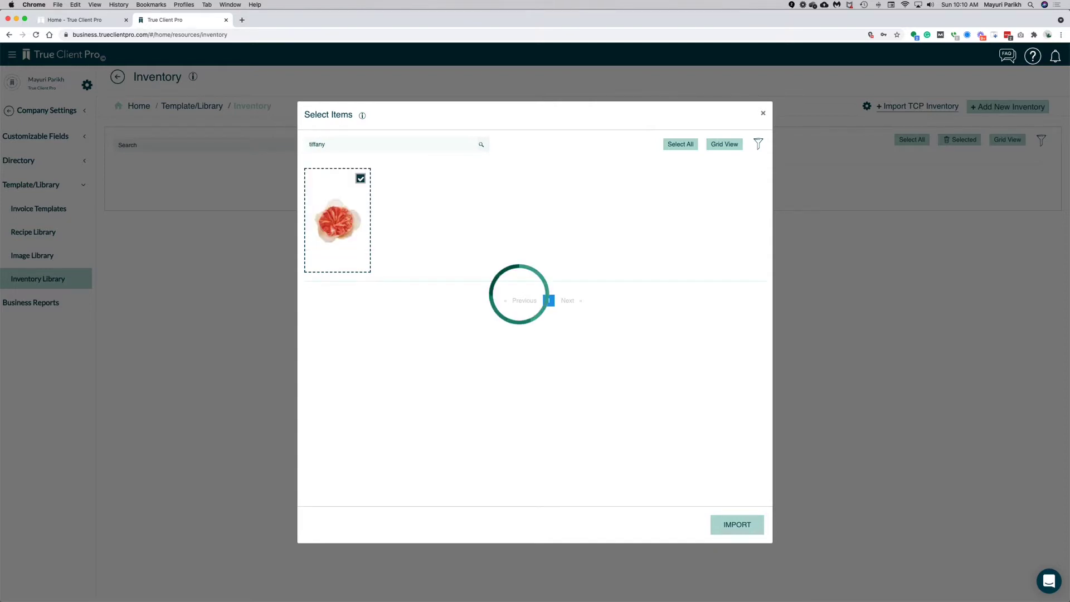
pyautogui.click(360, 178)
pyautogui.click(336, 143)
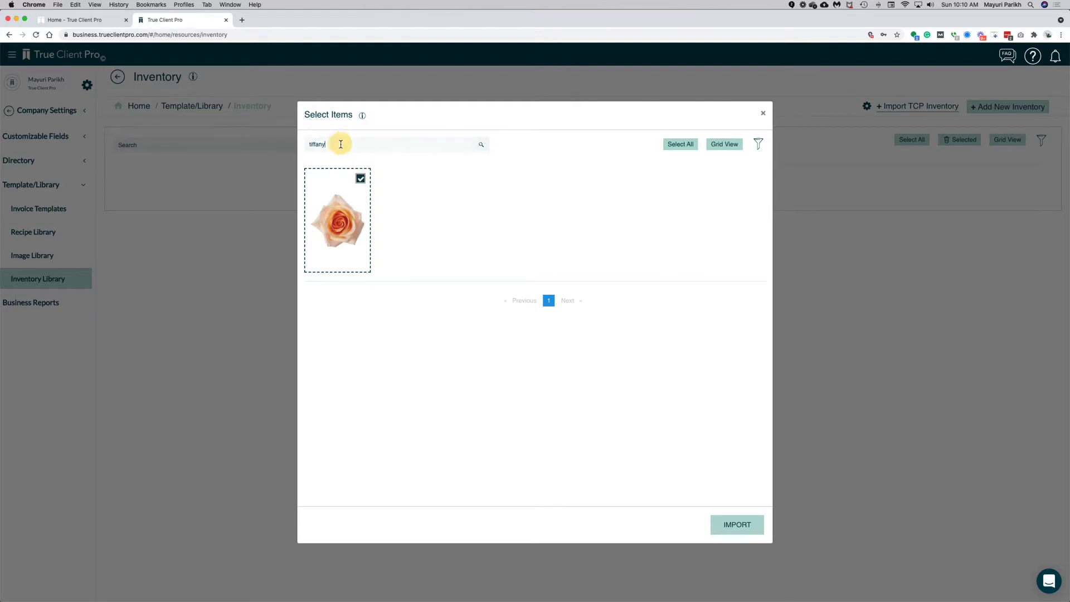
pyautogui.press('BackSpace')
pyautogui.press('BackSpace')
pyautogui.press('BackSpace')
pyautogui.press('BackSpace')
pyautogui.press('BackSpace')
pyautogui.press('BackSpace')
pyautogui.press('BackSpace')
# Select the upright stand and the metal tube upright
pyautogui.write('upright')
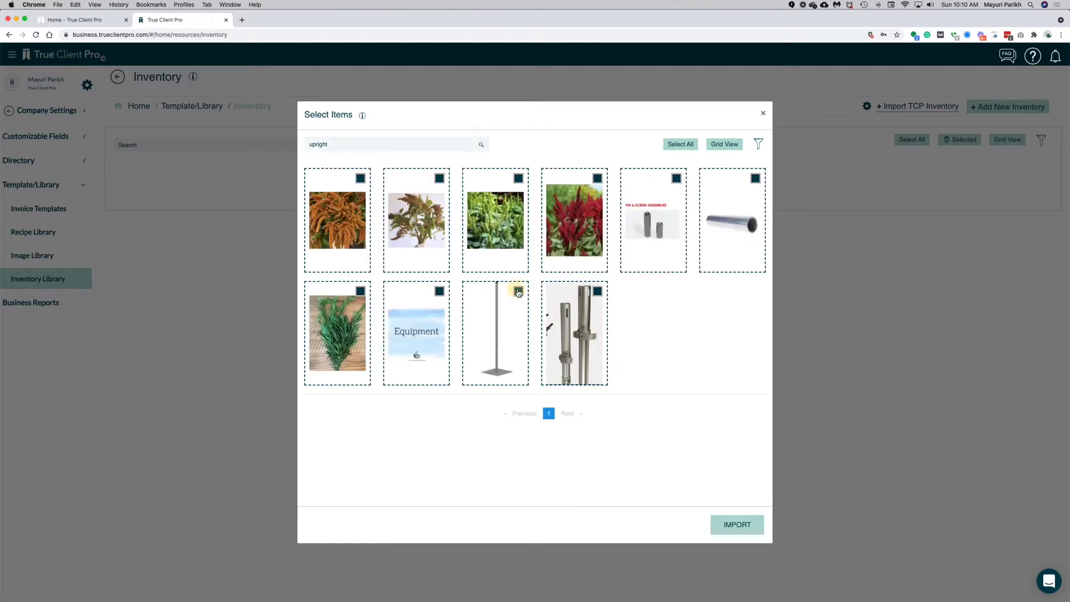
pyautogui.click(519, 291)
pyautogui.doubleClick(311, 143)
pyautogui.press('BackSpace')
pyautogui.click(755, 178)
# Select the painted items, including pink painted and brown painted grass, plus white dried flowers
pyautogui.click(306, 144)
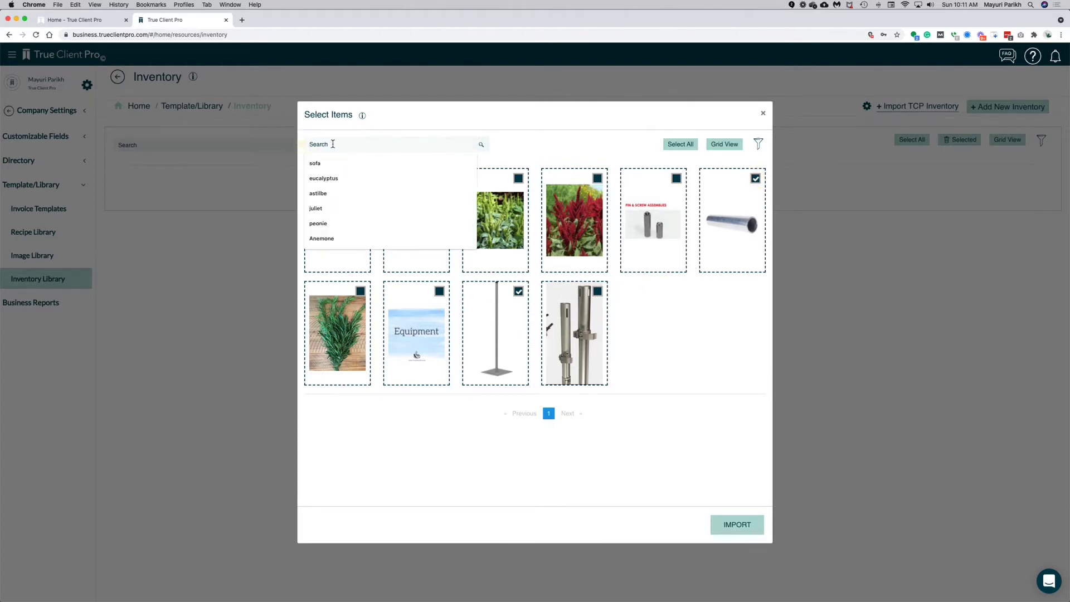
pyautogui.write('pain')
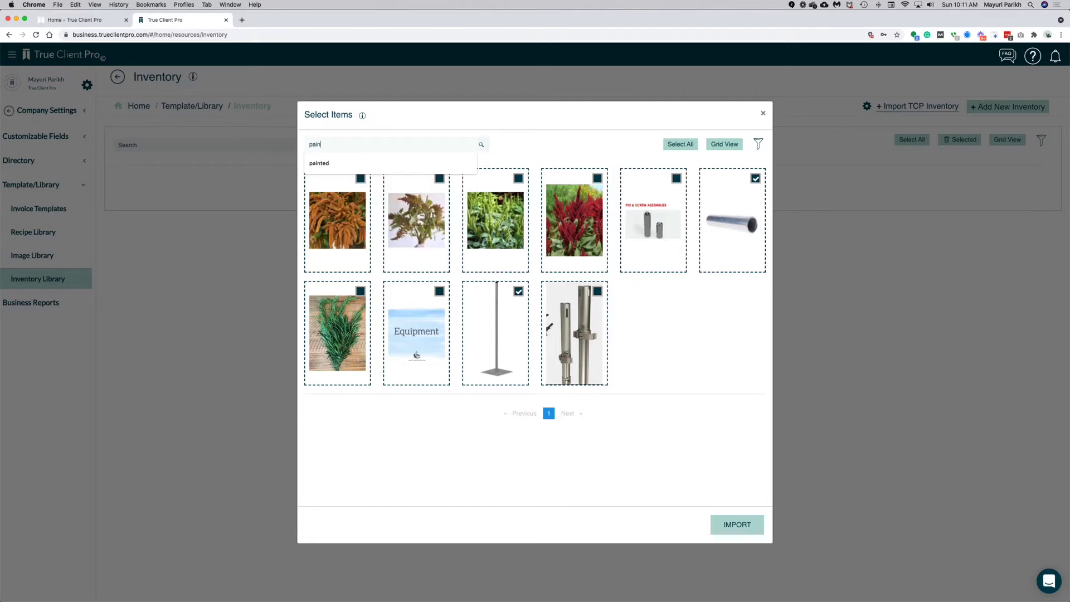
pyautogui.write('ted')
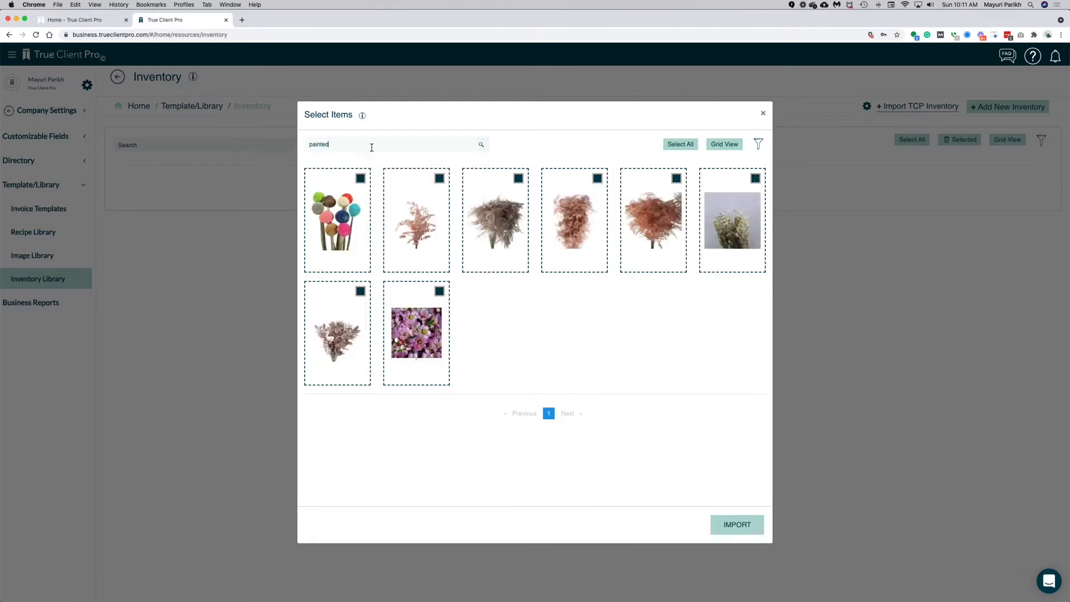
pyautogui.click(439, 178)
pyautogui.click(518, 179)
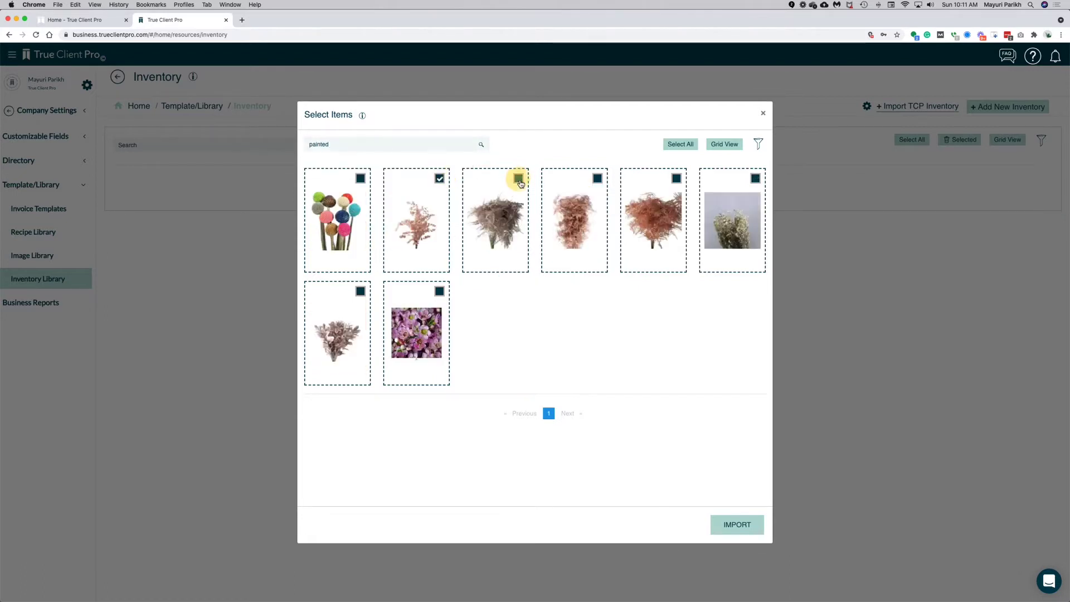
pyautogui.click(597, 179)
pyautogui.click(676, 179)
pyautogui.click(361, 291)
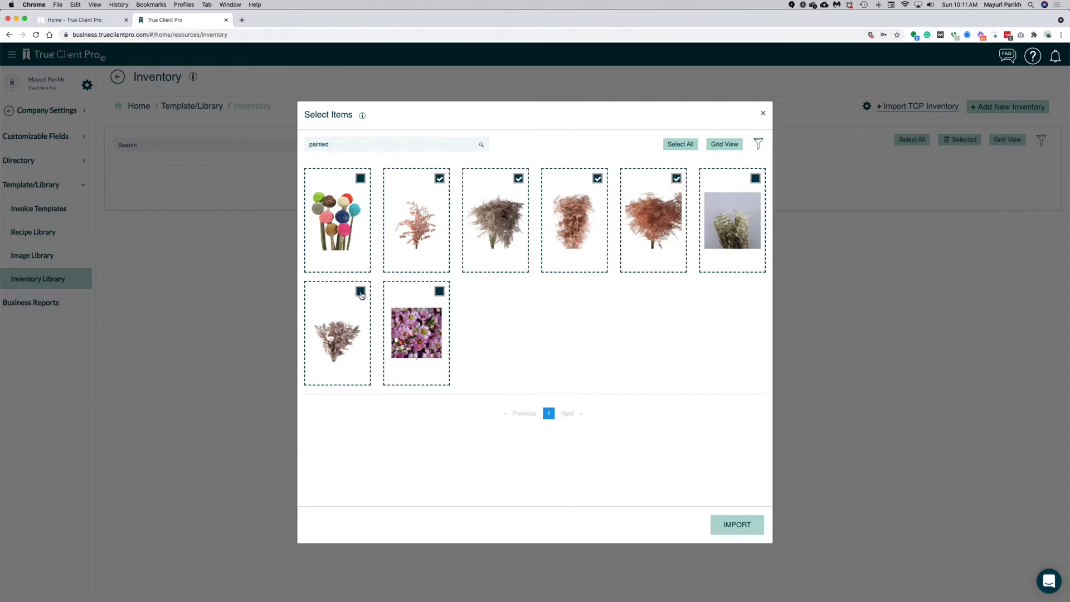
pyautogui.doubleClick(307, 143)
pyautogui.press('BackSpace')
pyautogui.click(755, 179)
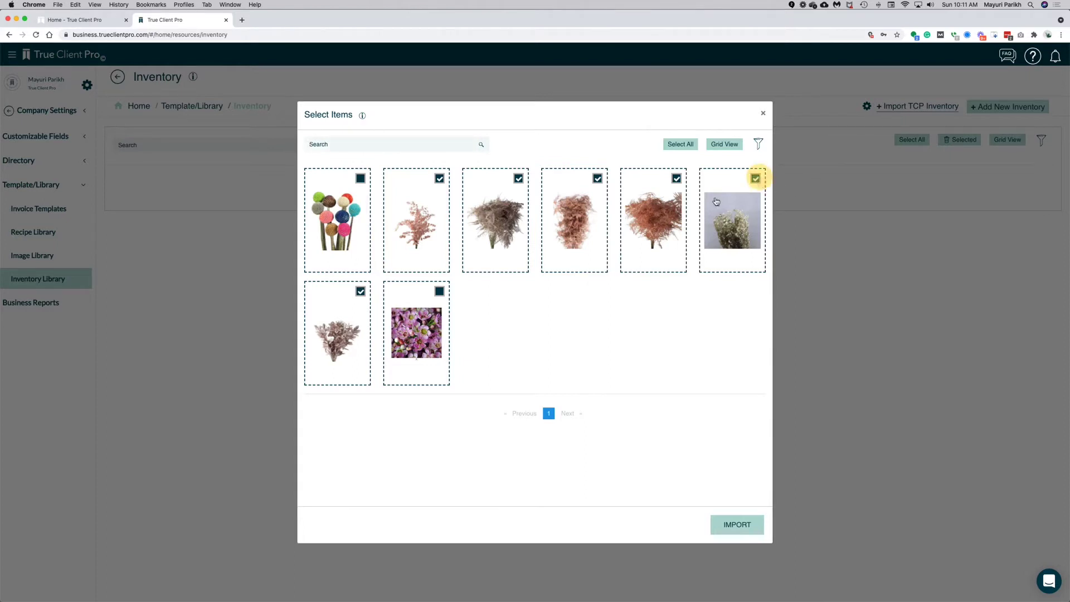
# Search for crossbars, then select two bare branch items
pyautogui.click(360, 146)
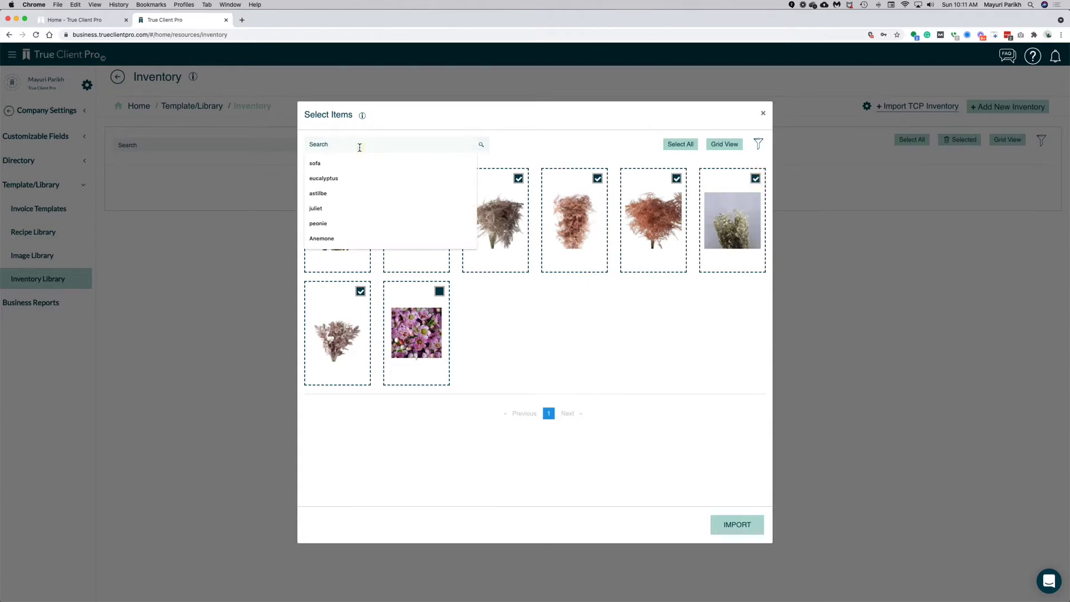
pyautogui.write('crossbar')
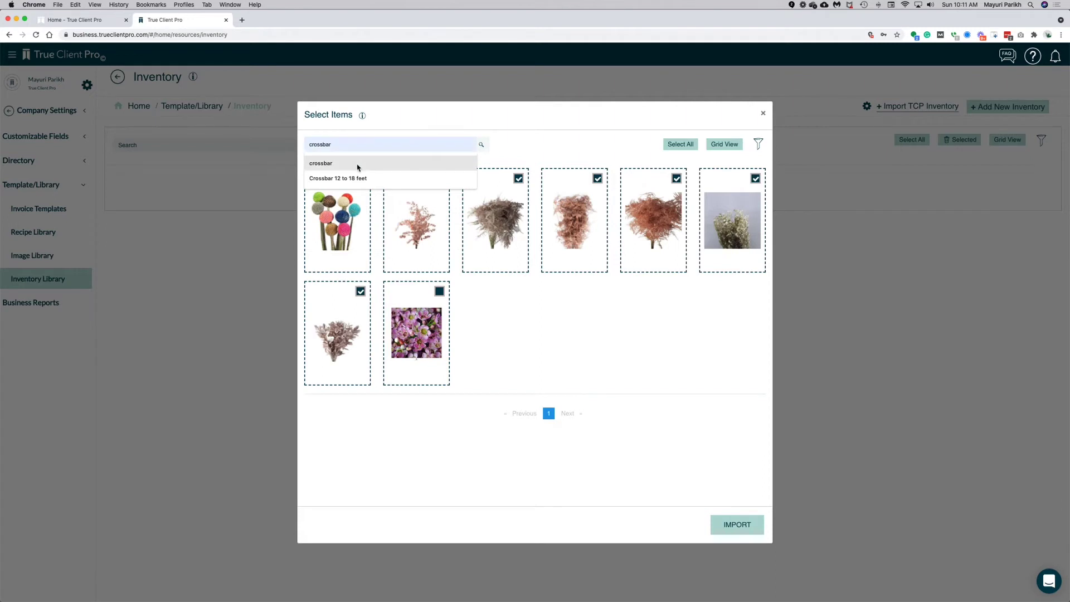
pyautogui.click(357, 163)
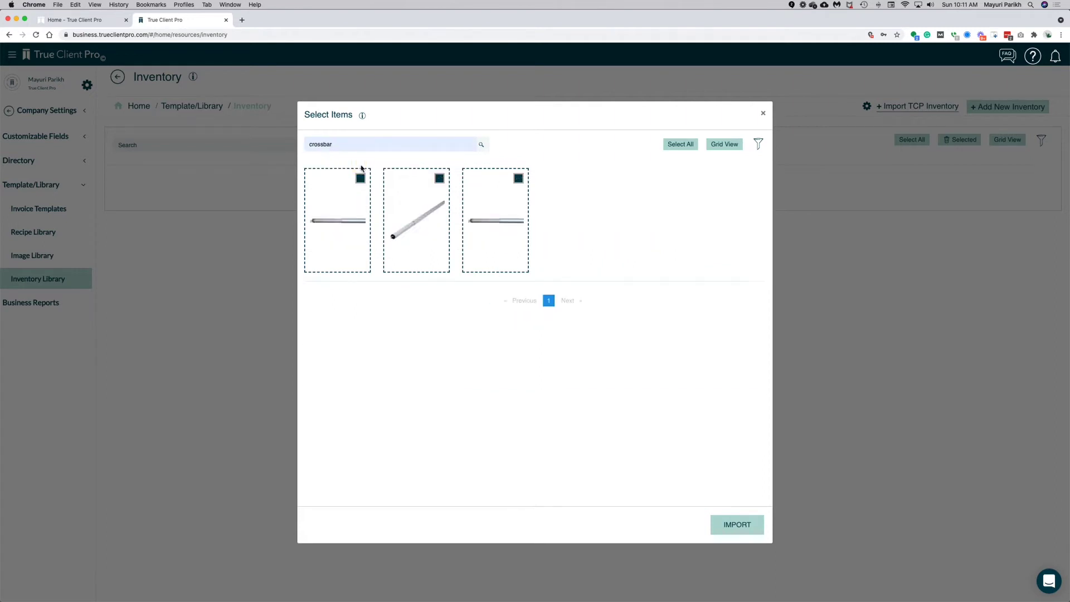
pyautogui.click(346, 144)
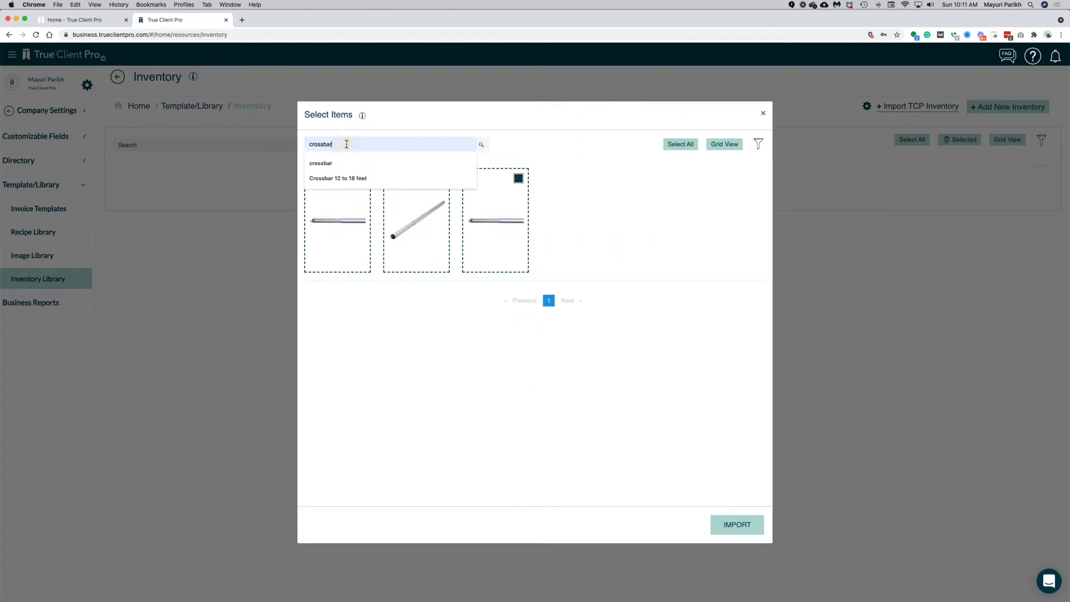
pyautogui.press('BackSpace')
pyautogui.press('BackSpace')
pyautogui.press('BackSpace')
pyautogui.press('BackSpace')
pyautogui.press('BackSpace')
pyautogui.press('BackSpace')
pyautogui.press('BackSpace')
pyautogui.press('BackSpace')
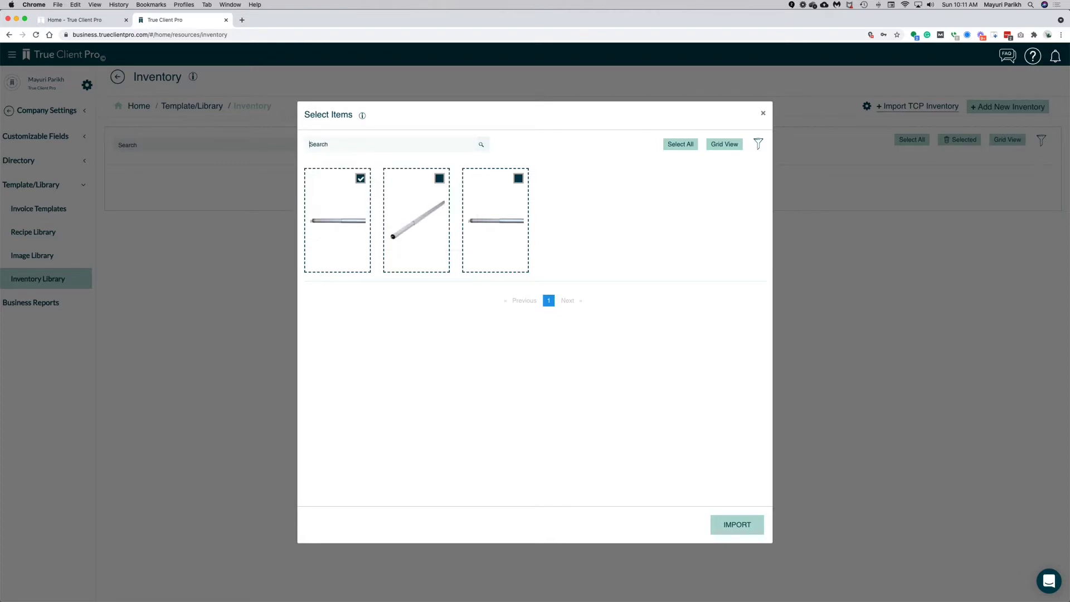
pyautogui.write('branch')
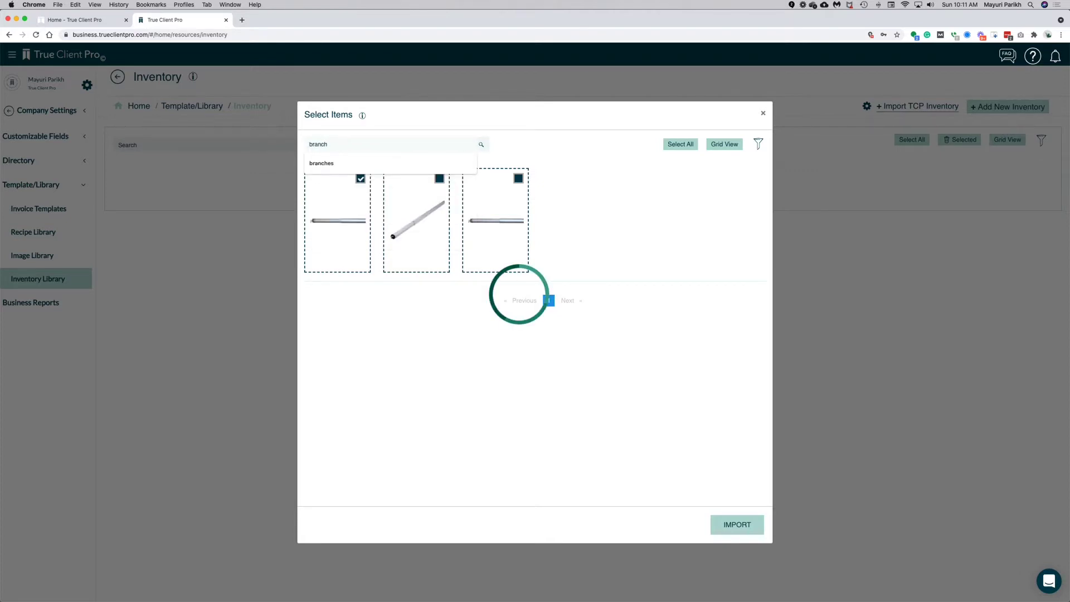
pyautogui.click(518, 291)
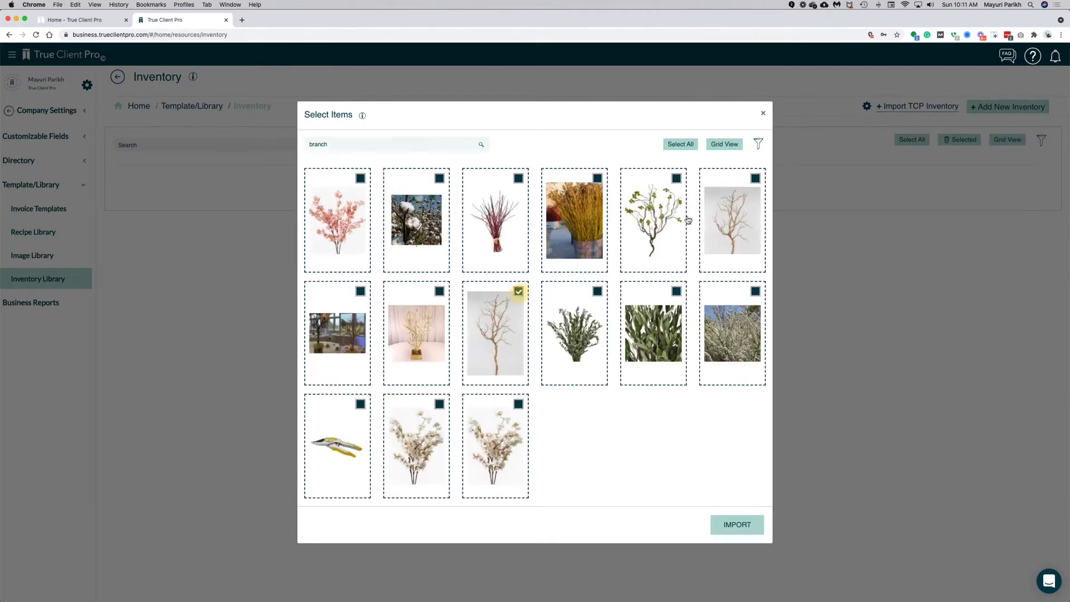
pyautogui.click(755, 179)
pyautogui.moveTo(339, 145); pyautogui.dragTo(300, 147)
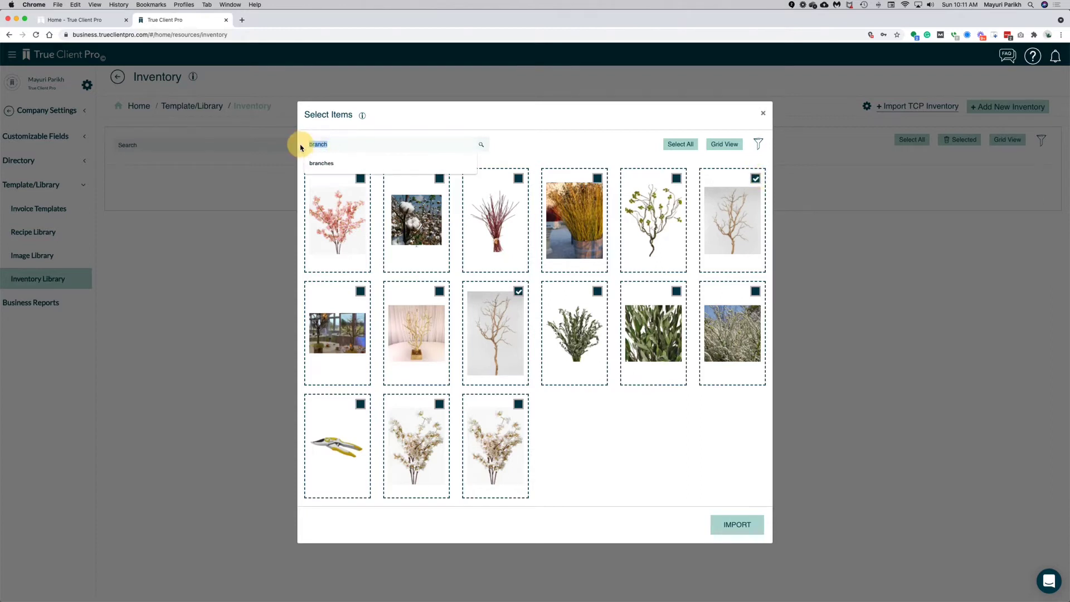
pyautogui.press('BackSpace')
# Select three oasis foam holders and the green Lomey dish, then import all chosen items
pyautogui.write('oasis')
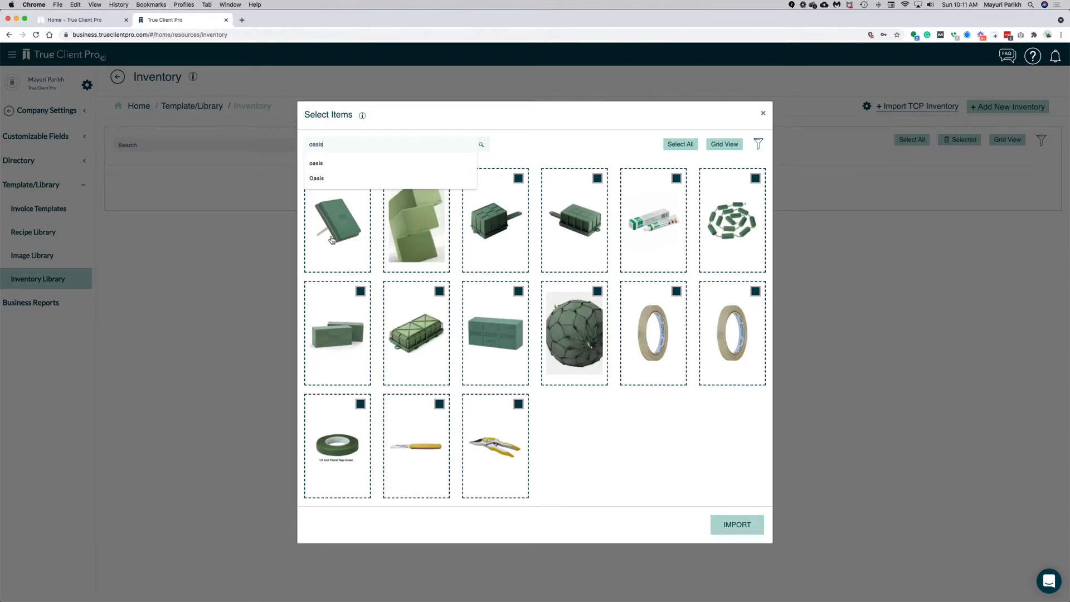
pyautogui.click(439, 291)
pyautogui.click(518, 179)
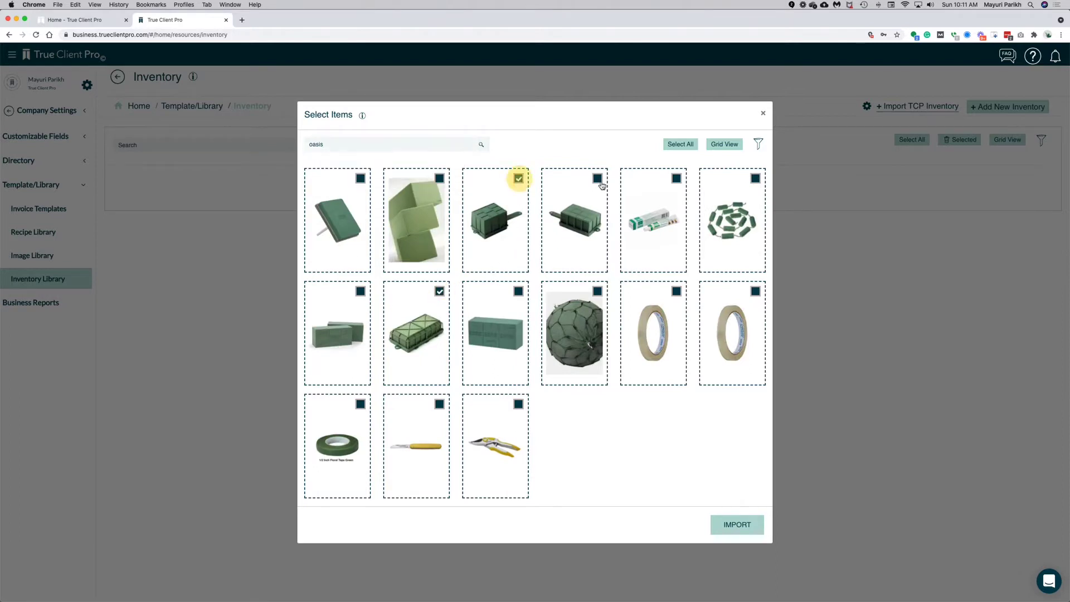
pyautogui.click(597, 179)
pyautogui.click(330, 146)
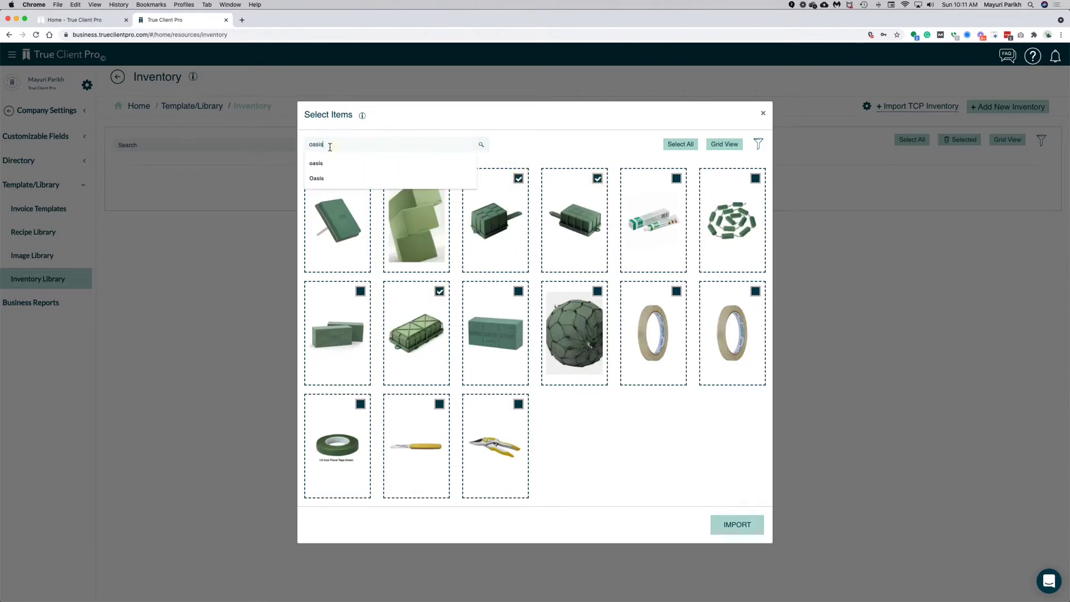
pyautogui.moveTo(330, 147); pyautogui.dragTo(305, 145)
pyautogui.press('BackSpace')
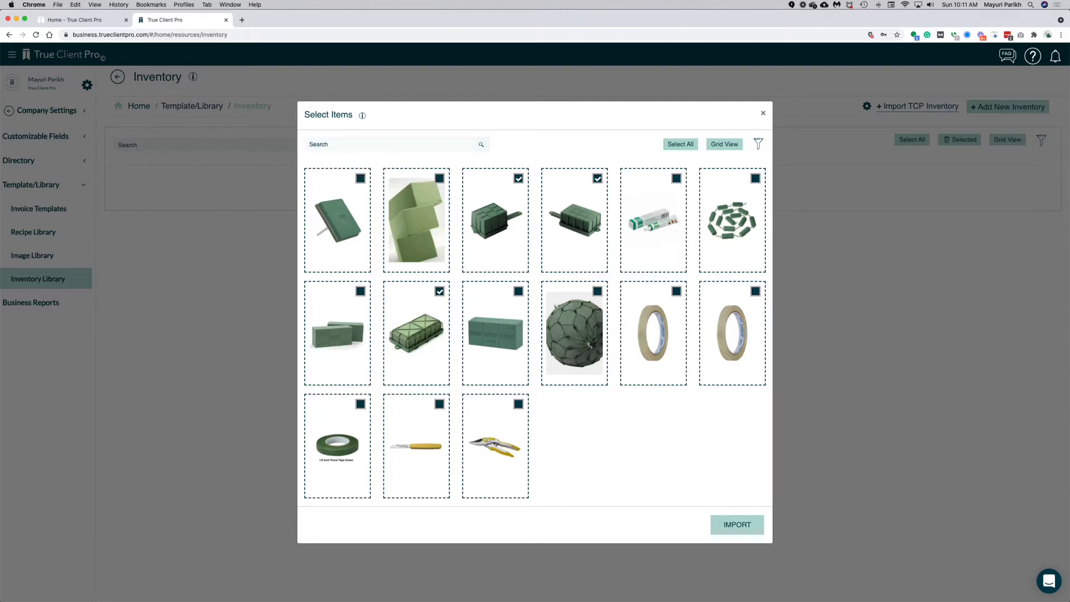
pyautogui.write('lomey')
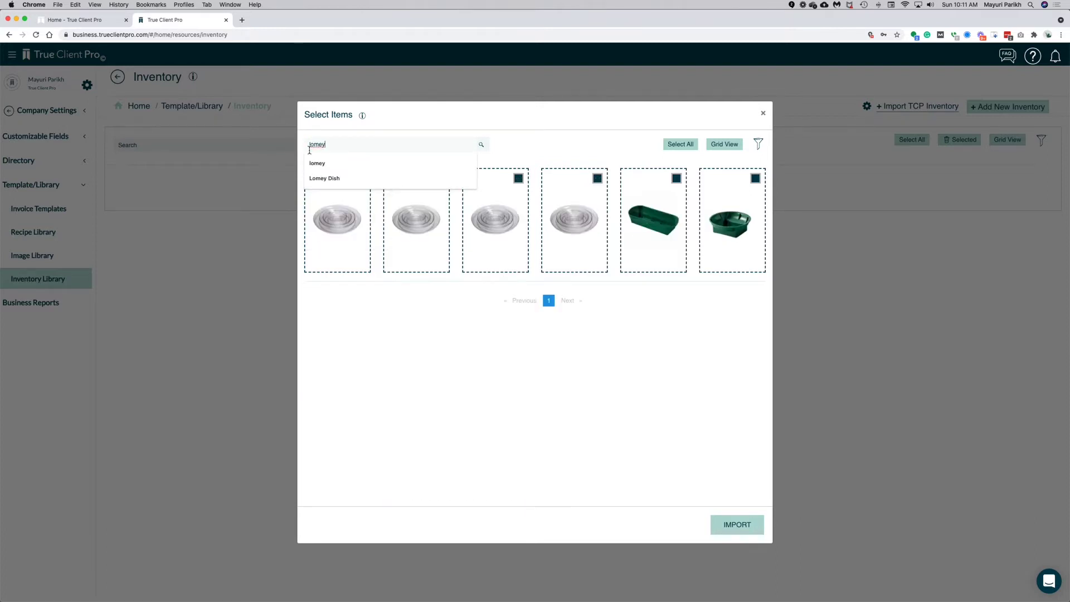
pyautogui.click(676, 178)
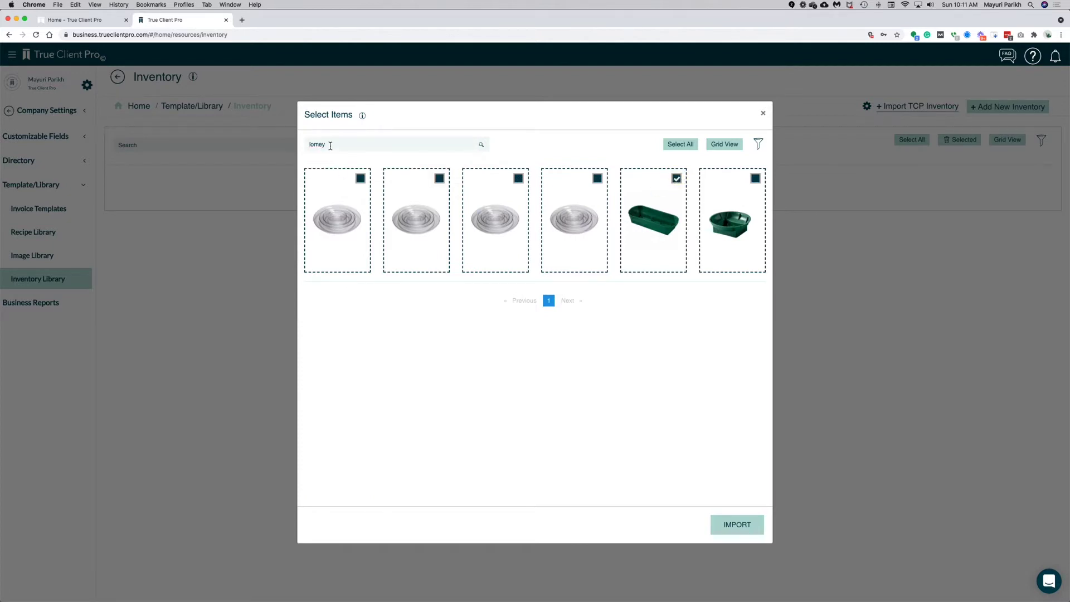
pyautogui.moveTo(329, 145); pyautogui.dragTo(308, 144)
pyautogui.press('BackSpace')
pyautogui.click(735, 526)
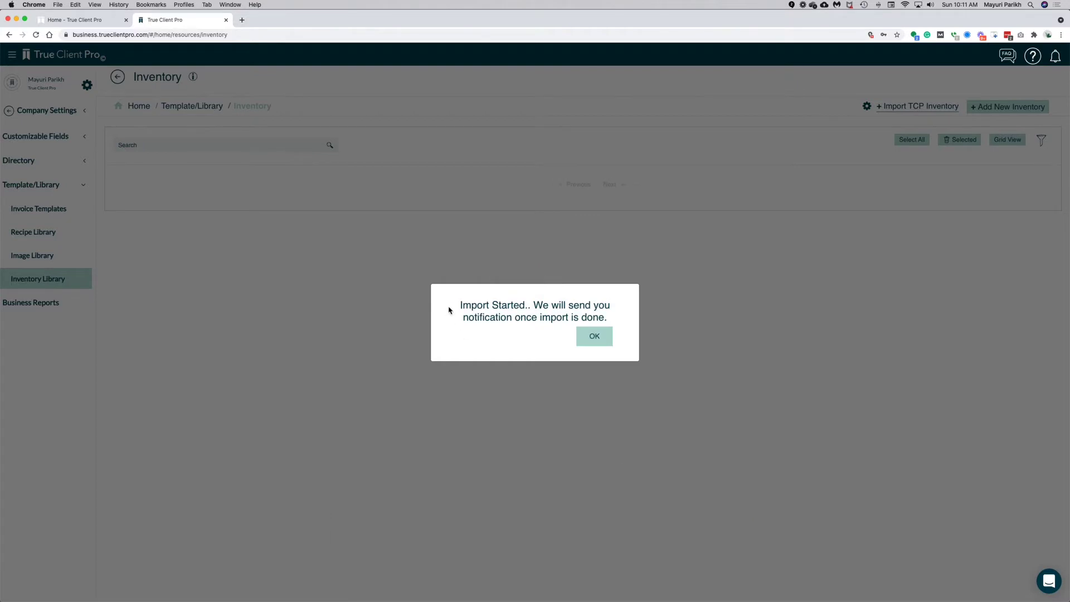
# Dismiss the import-started message and search the item picker for 'mr'
pyautogui.moveTo(458, 307); pyautogui.dragTo(609, 307)
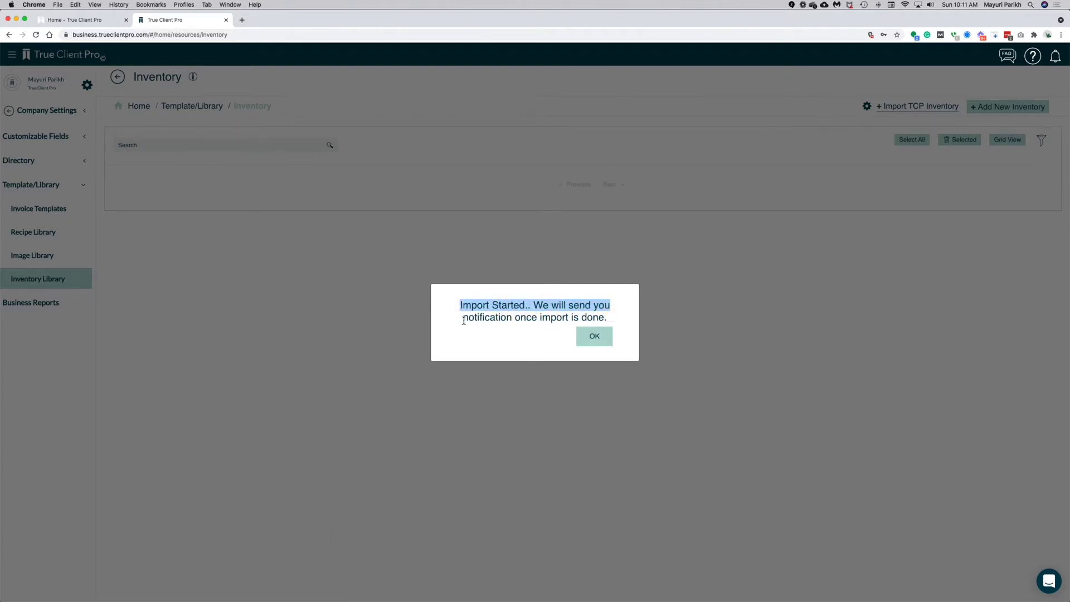
pyautogui.click(592, 337)
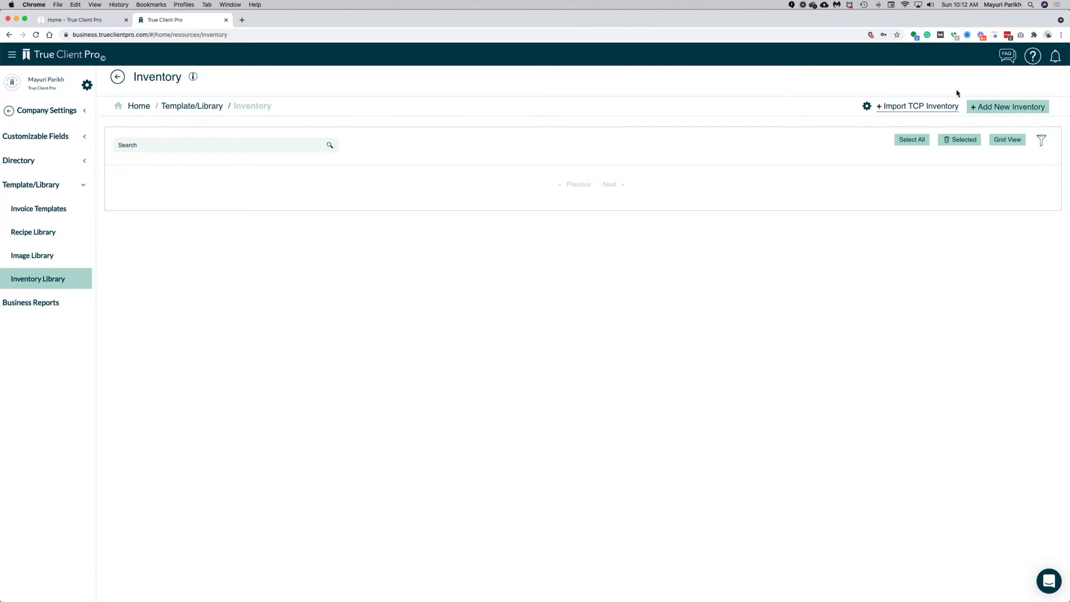
pyautogui.click(917, 107)
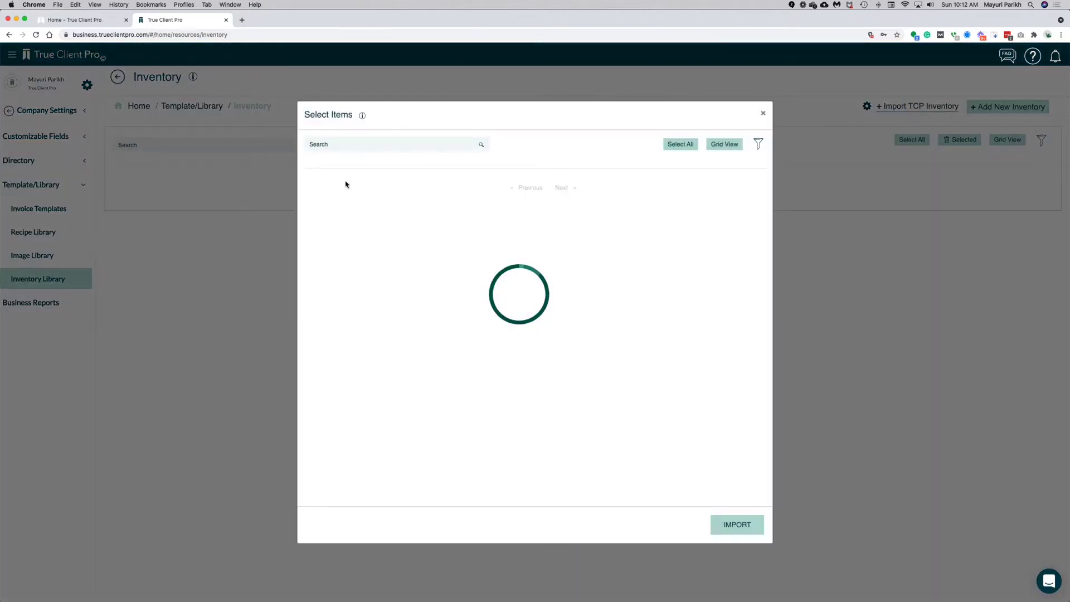
pyautogui.click(354, 148)
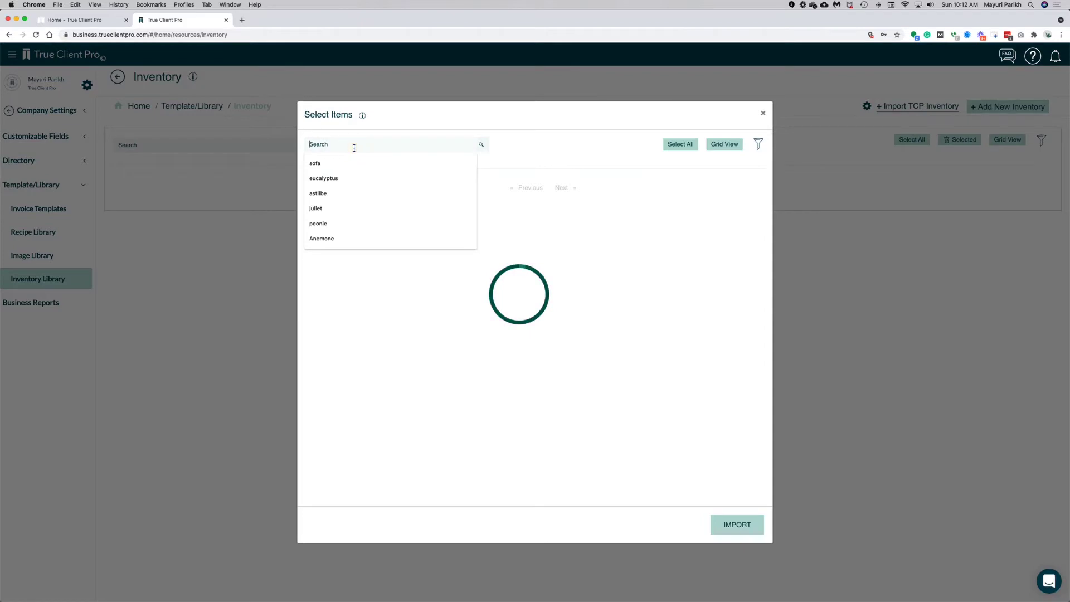
pyautogui.write('mr')
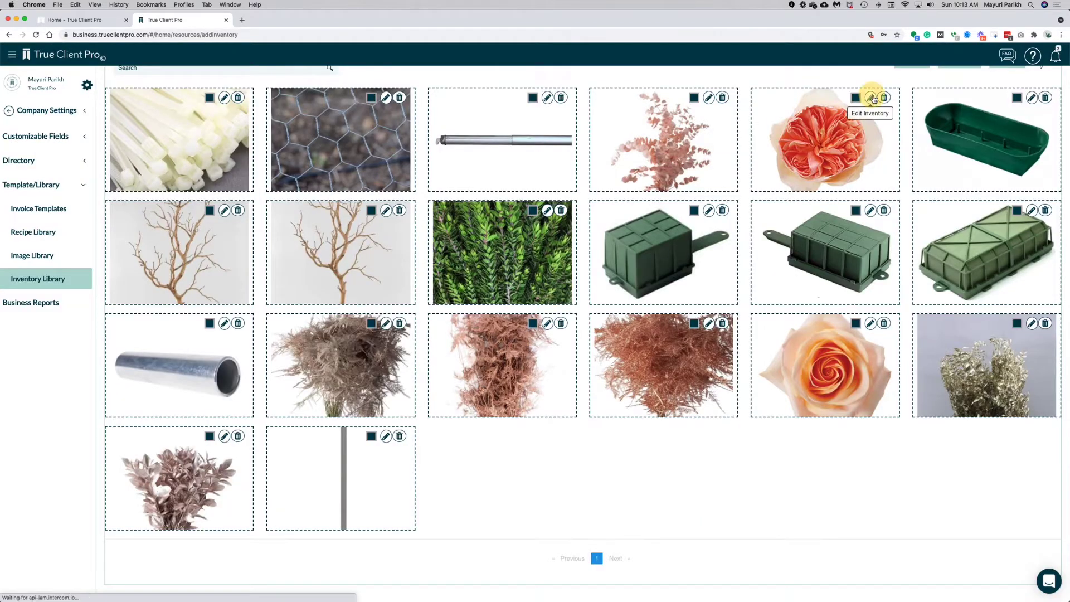
# Open the Garden Rose Juliet item, then leave its editor discarding unsaved edits
pyautogui.click(872, 99)
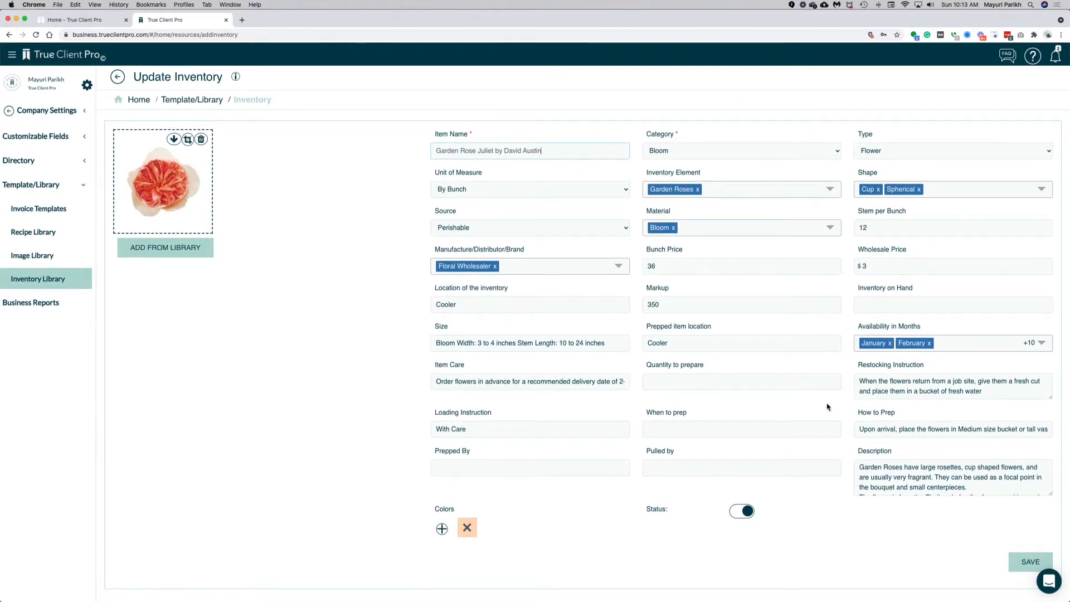
pyautogui.click(121, 80)
pyautogui.click(604, 93)
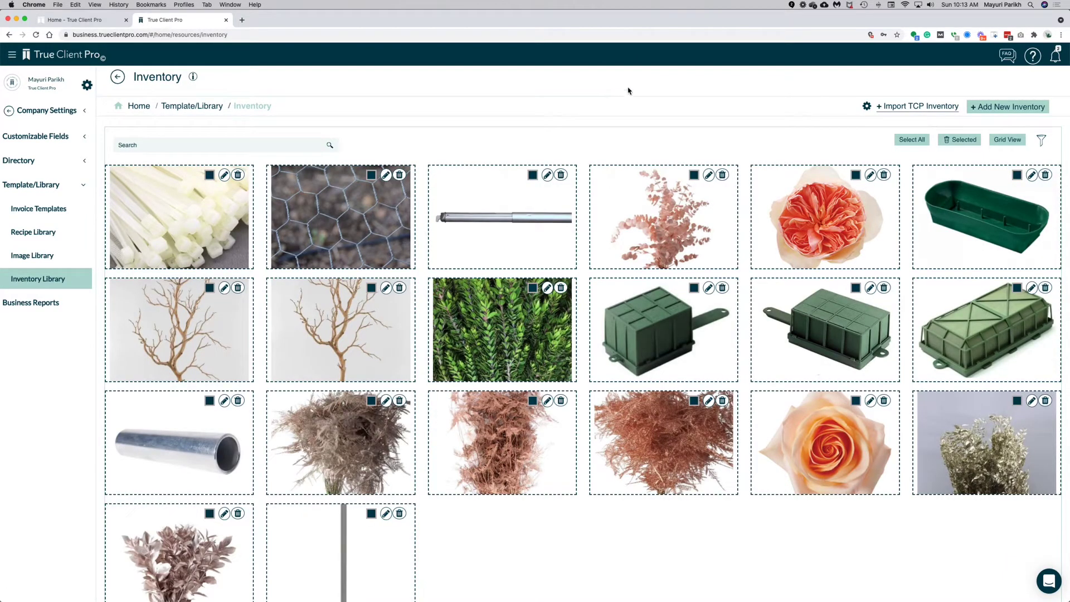
# Select all 18 catalogue items in the TCP import picker, import them, and dismiss the notice
pyautogui.click(916, 109)
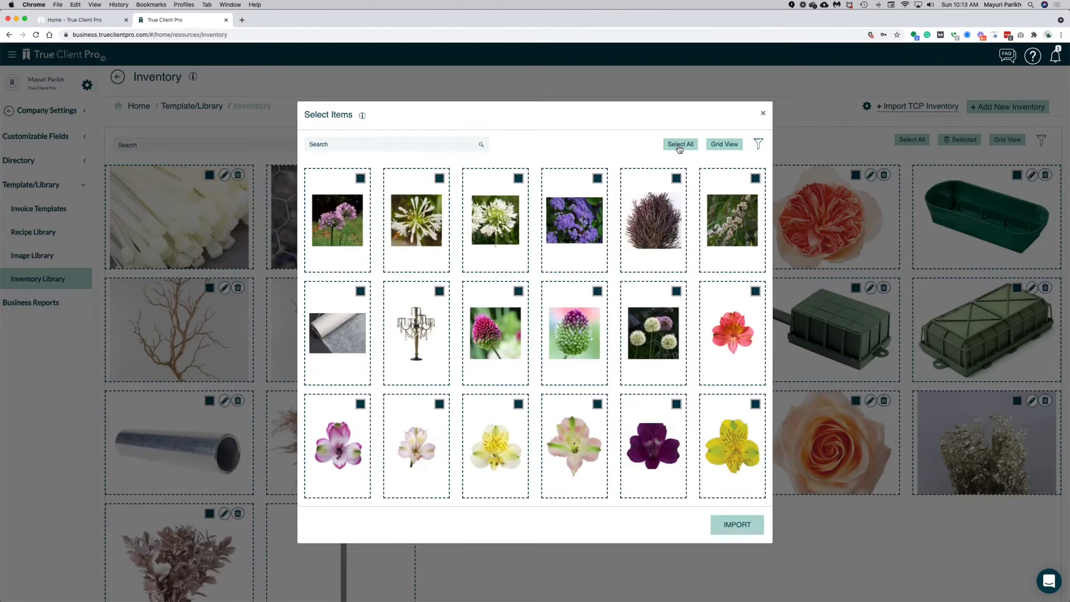
pyautogui.click(679, 145)
pyautogui.click(738, 527)
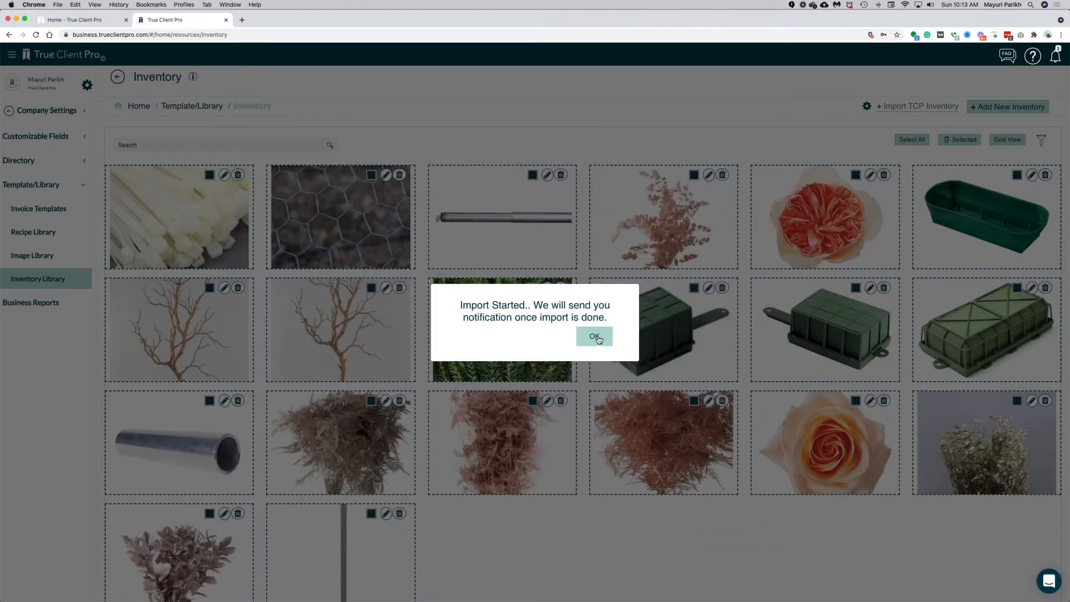
pyautogui.click(595, 337)
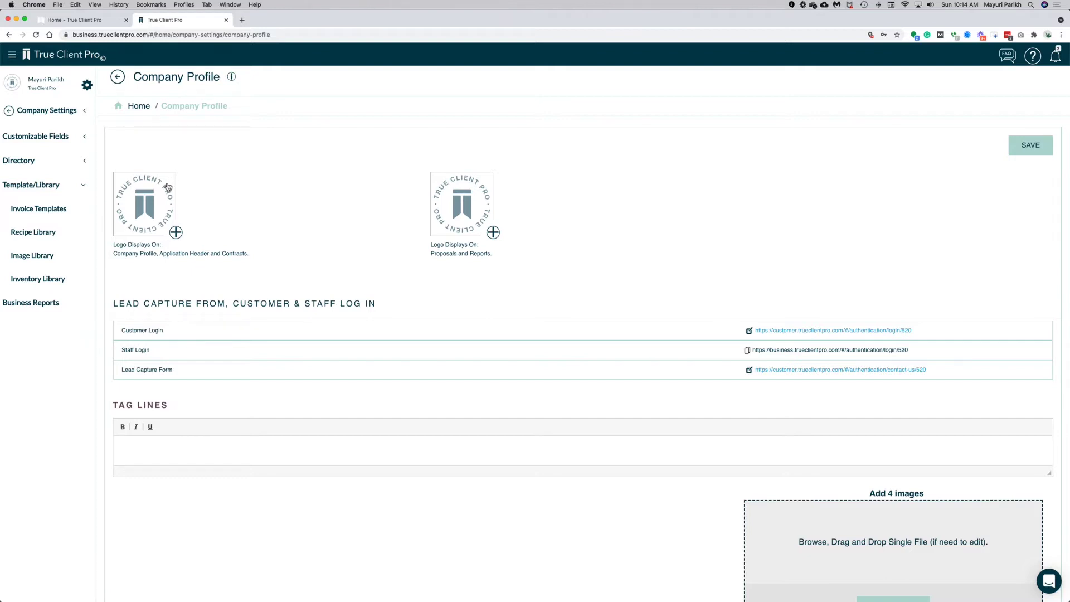
# Set the main company logo to the pink-flowers photo from the image library
pyautogui.click(70, 114)
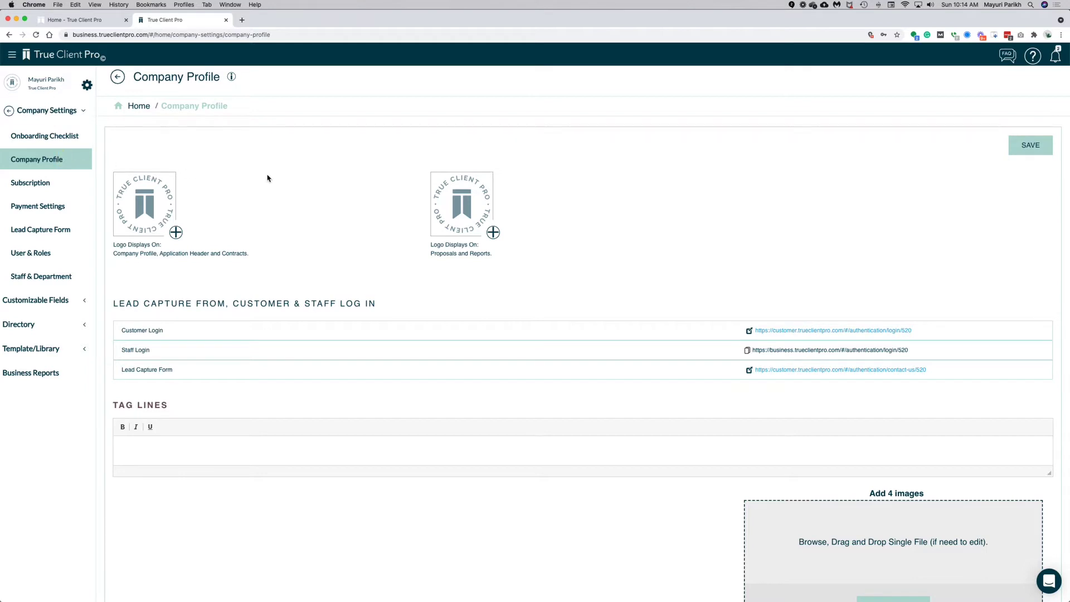
pyautogui.scroll(-1, 267, 178)
pyautogui.scroll(-1, 267, 177)
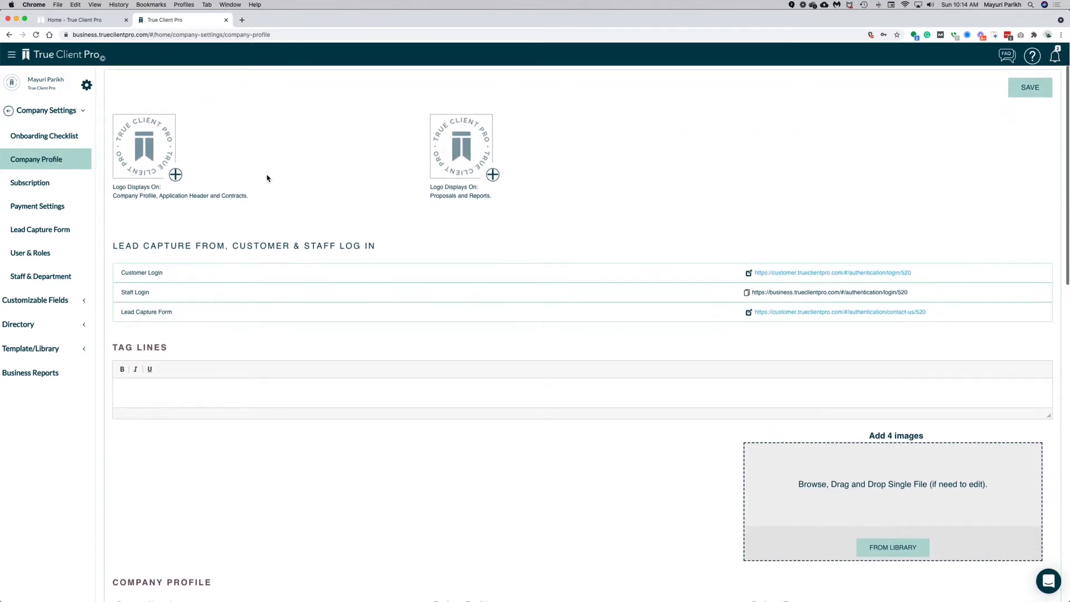
pyautogui.click(176, 175)
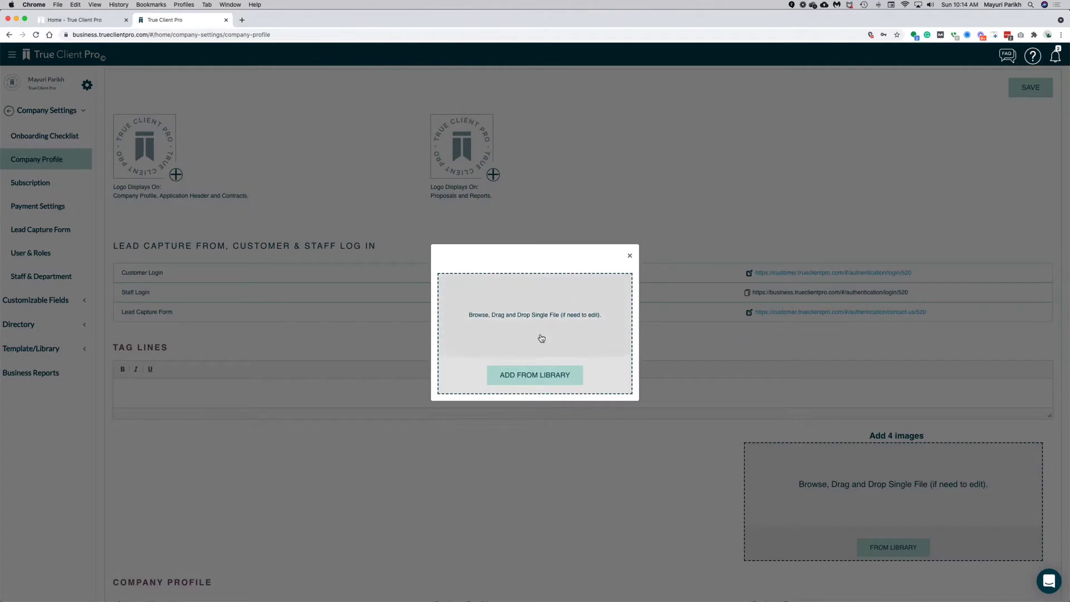
pyautogui.click(548, 379)
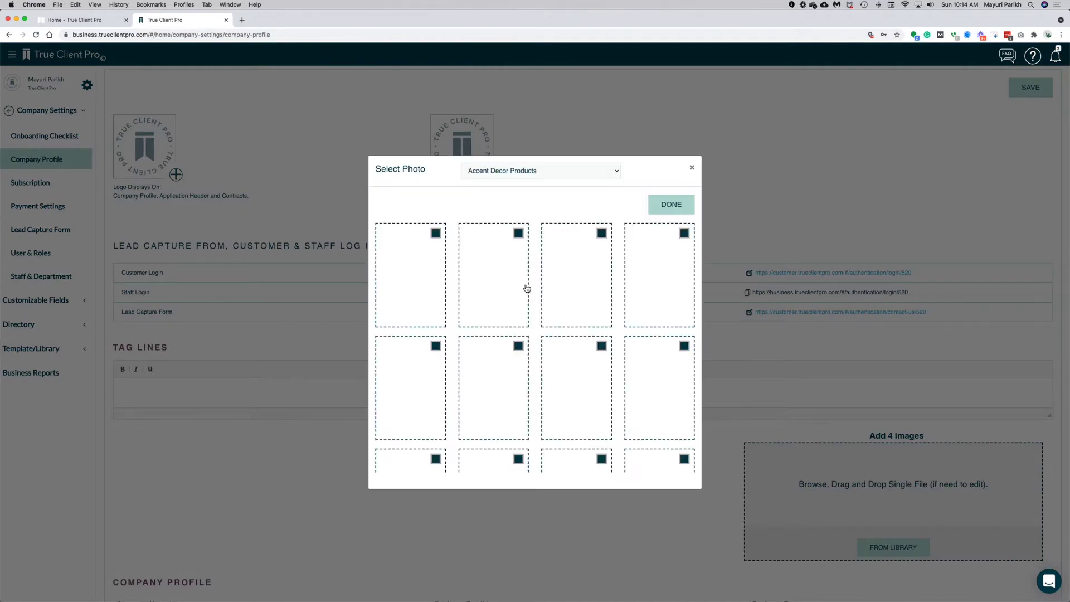
pyautogui.scroll(-2, 526, 285)
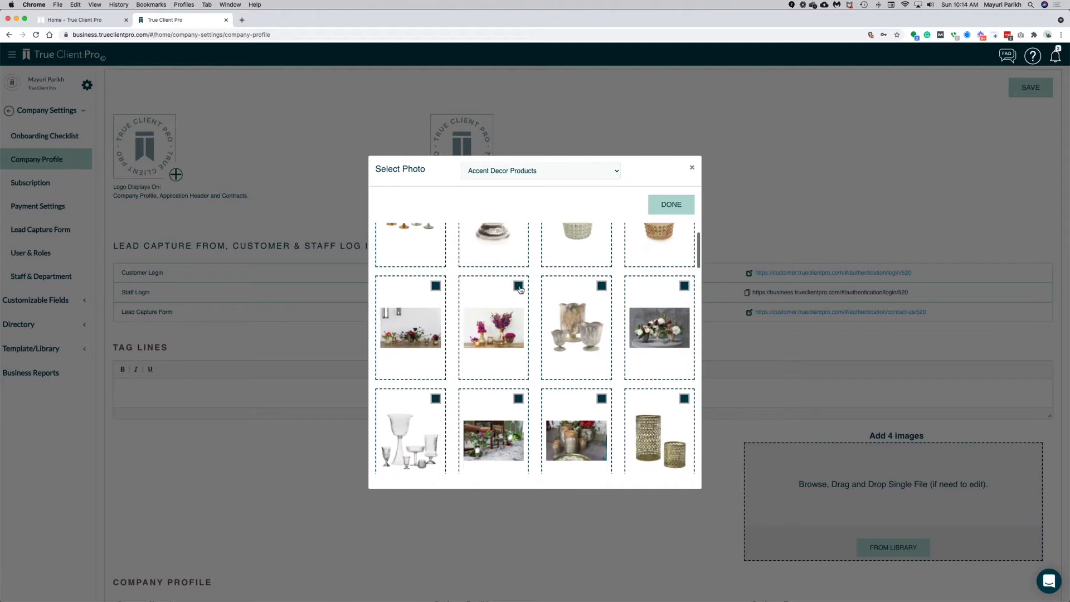
pyautogui.click(518, 285)
pyautogui.click(674, 205)
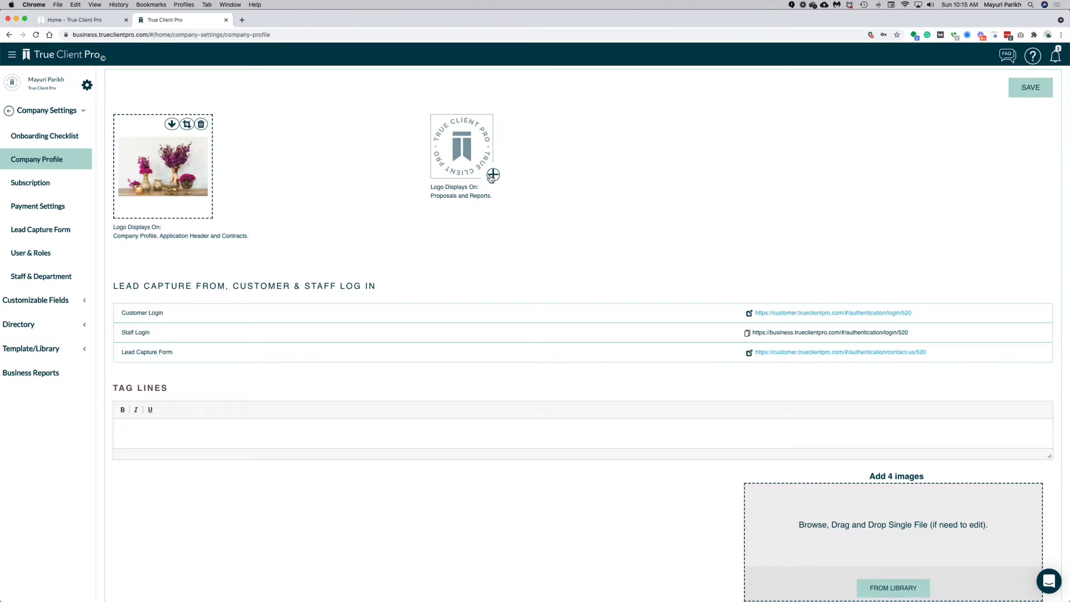
# Use the same pink-flowers photo as the Proposals and Reports logo and save the profile
pyautogui.click(493, 174)
pyautogui.click(525, 373)
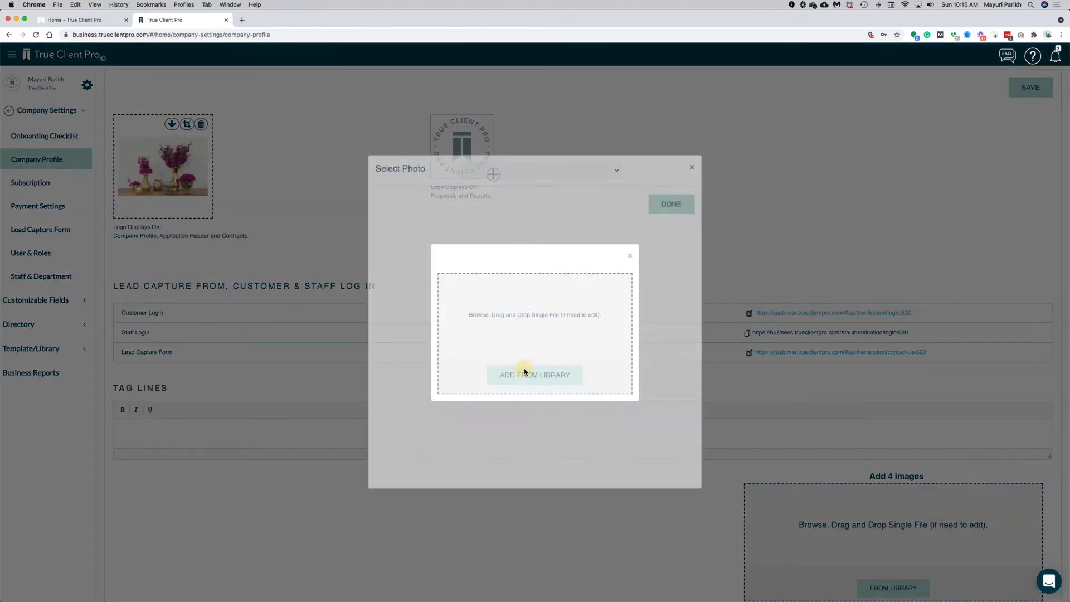
pyautogui.click(518, 345)
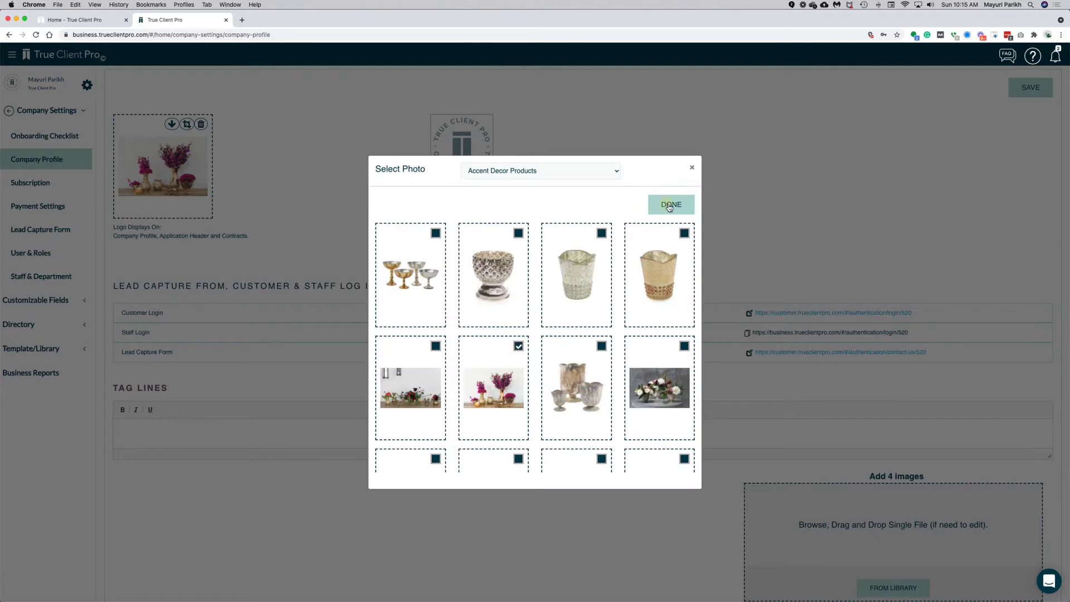
pyautogui.click(670, 203)
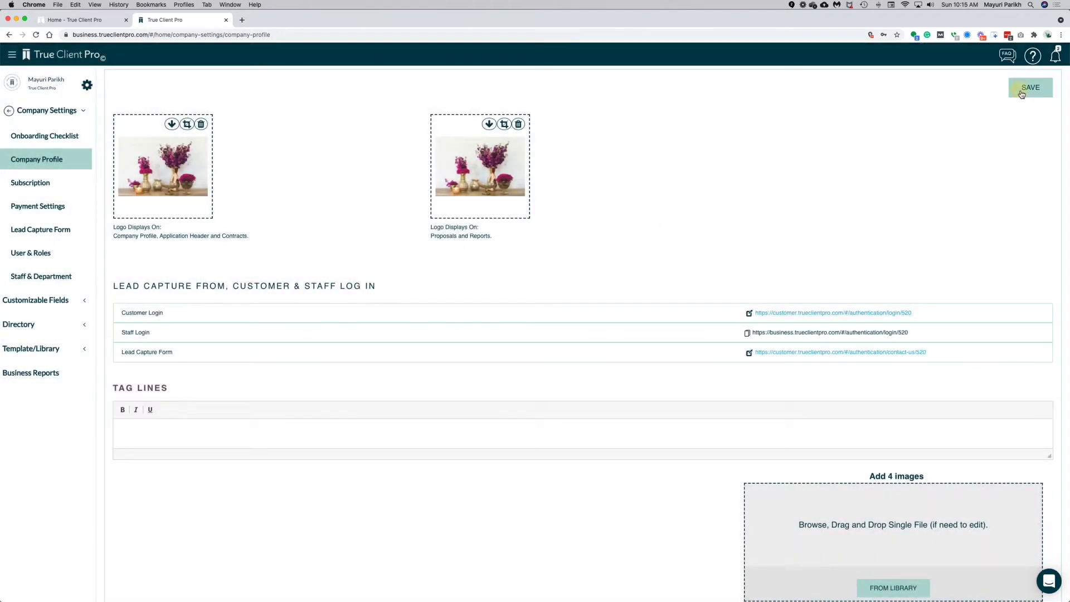
pyautogui.click(1021, 93)
# Set the state to New York, acknowledge the tax notice, and autofill the Zip
pyautogui.scroll(-10, 889, 200)
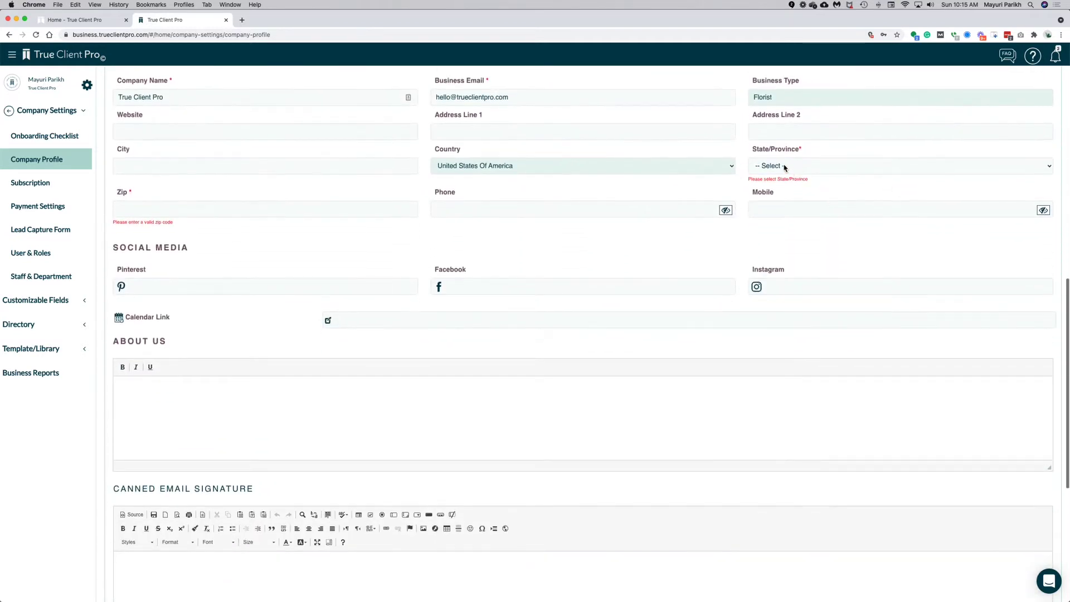
pyautogui.click(784, 165)
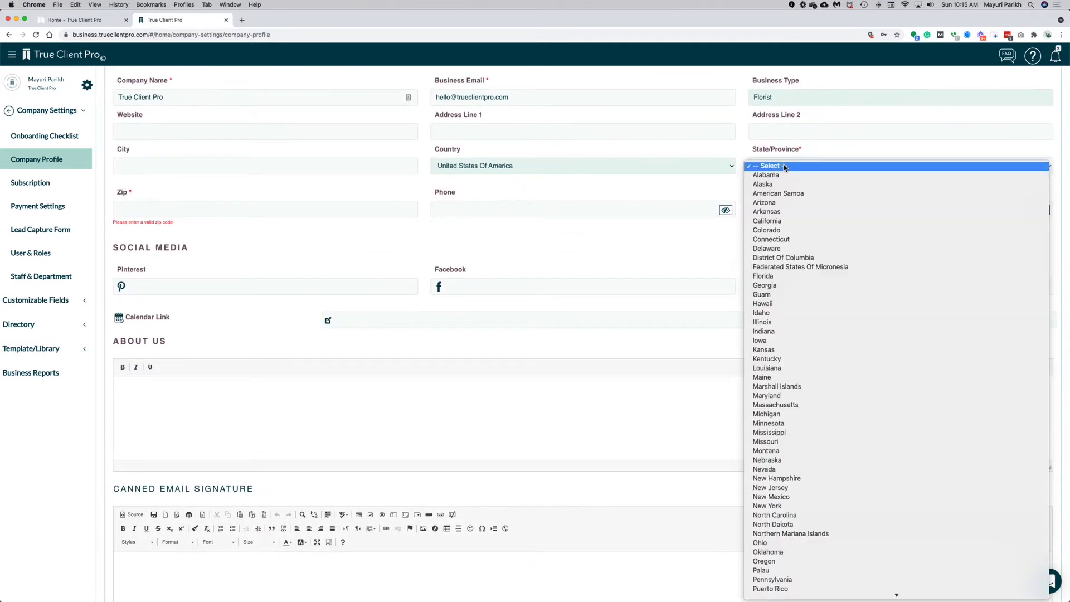
pyautogui.click(774, 507)
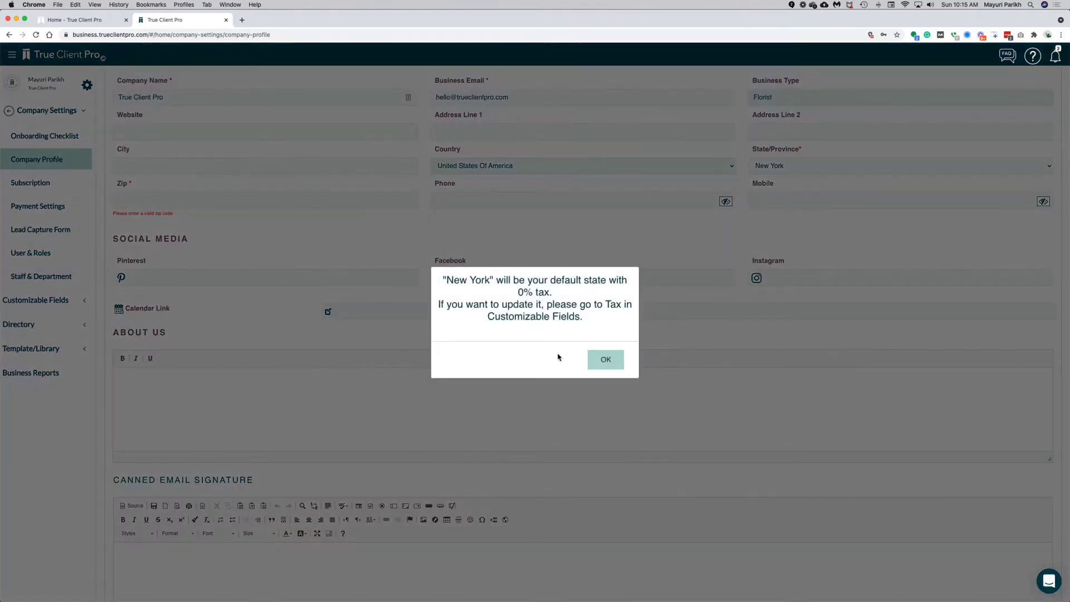
pyautogui.click(605, 360)
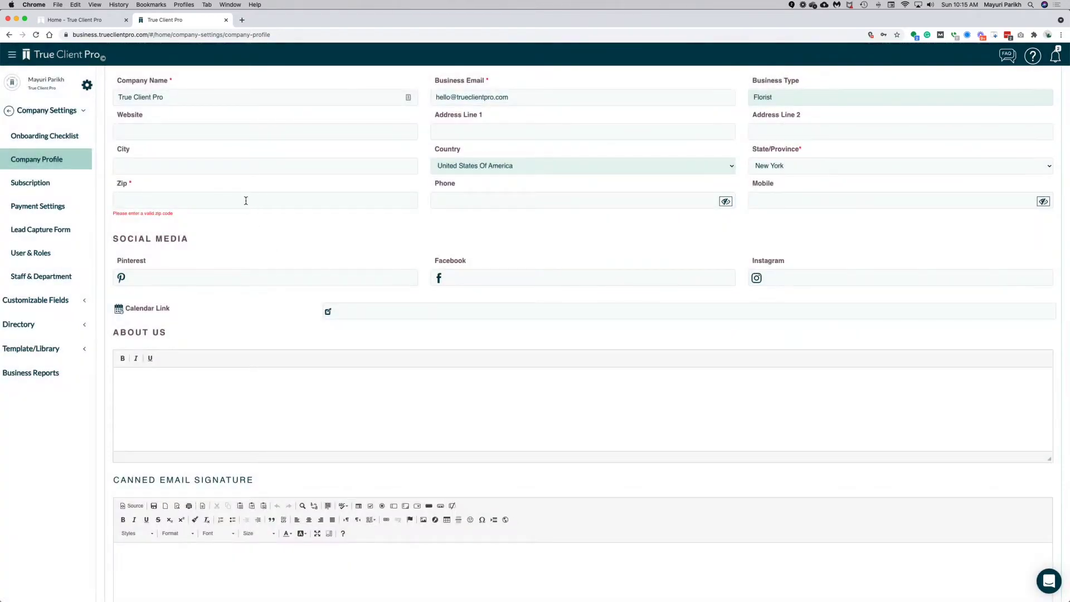
pyautogui.click(246, 200)
pyautogui.click(238, 231)
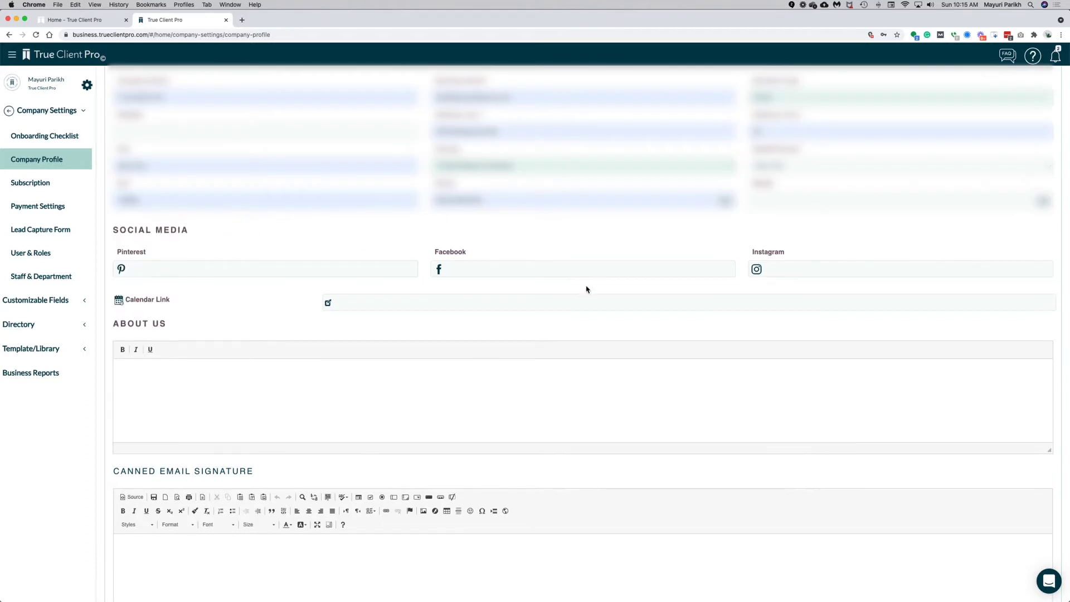
pyautogui.scroll(-3, 585, 287)
pyautogui.scroll(-3, 586, 289)
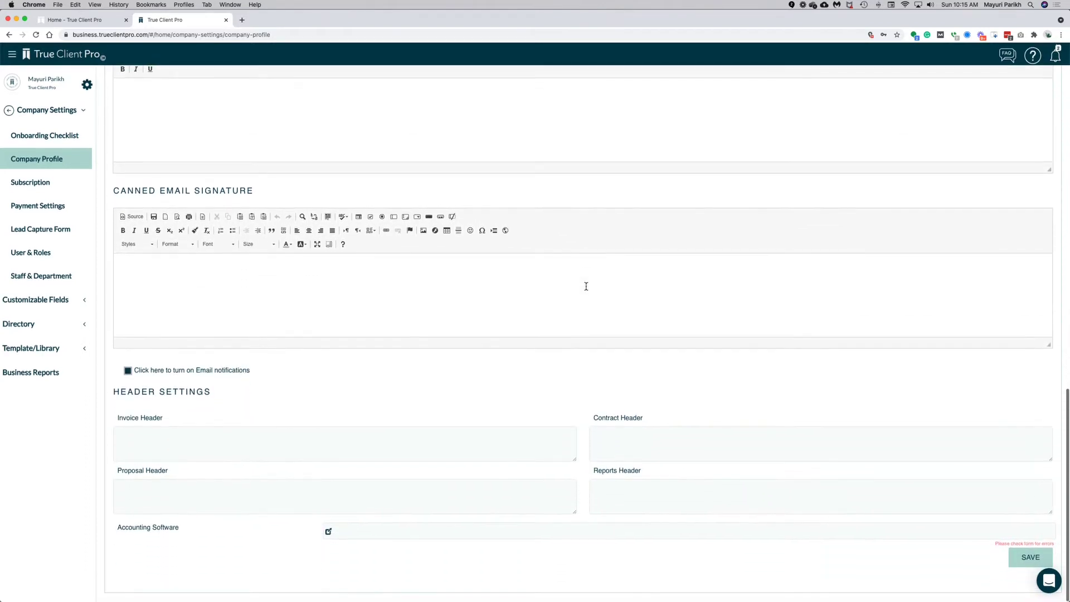
# Enter the Invoice Header as 'True Client Pro' with the owner's name and 'Founder and CEO'
pyautogui.click(206, 445)
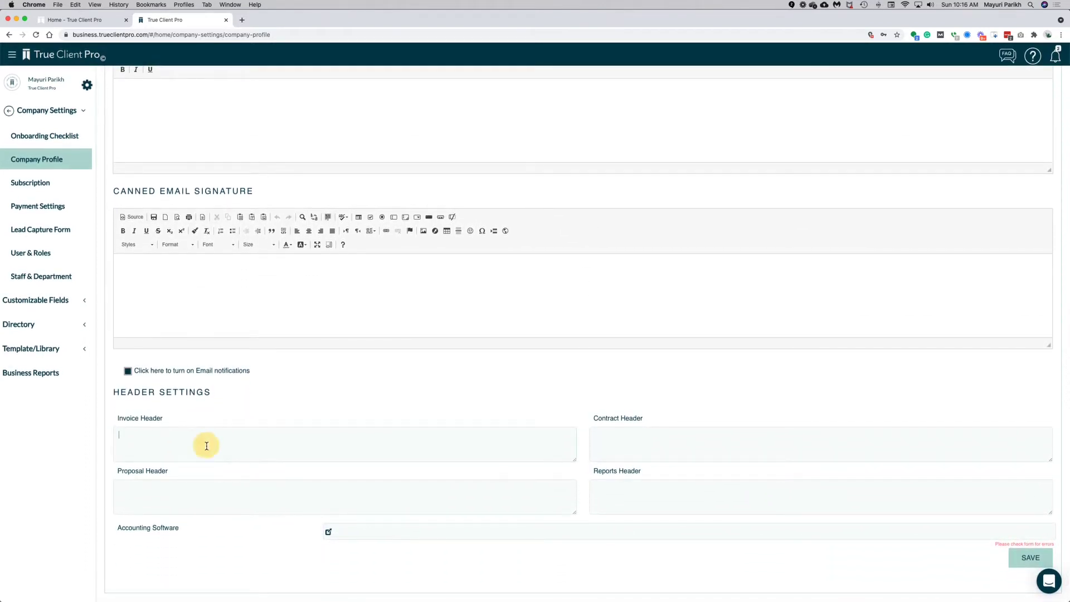
pyautogui.write('T')
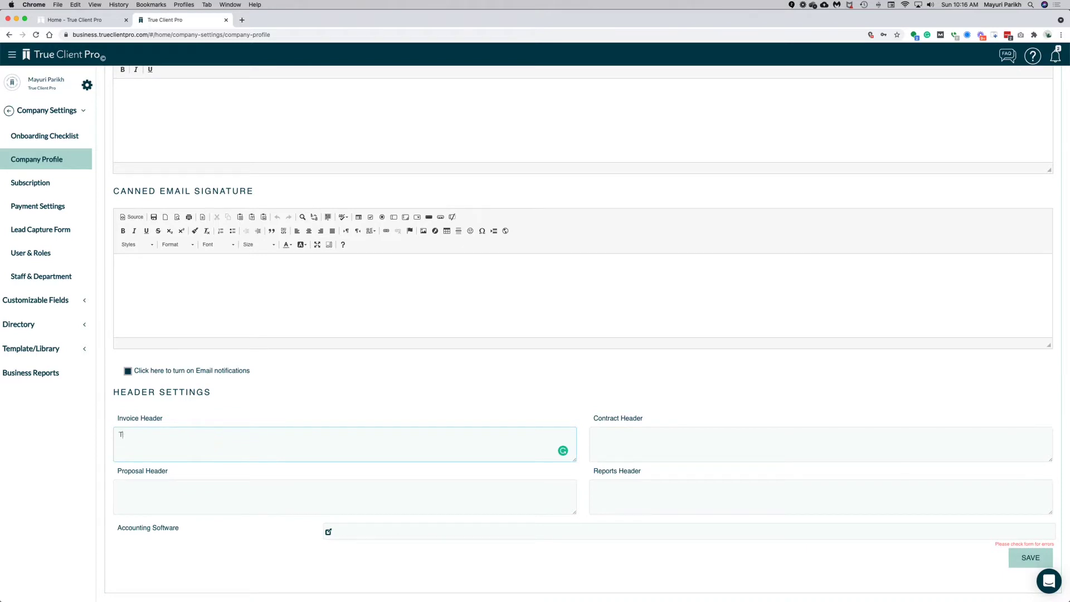
pyautogui.write('rue Client Pro')
pyautogui.press('Return')
pyautogui.write('Mayuri Founder and CEO')
pyautogui.press('Return')
# Copy the header text into the Proposal, Contract and Reports headers and save the profile
pyautogui.moveTo(207, 444); pyautogui.dragTo(116, 434)
pyautogui.press('super+c')
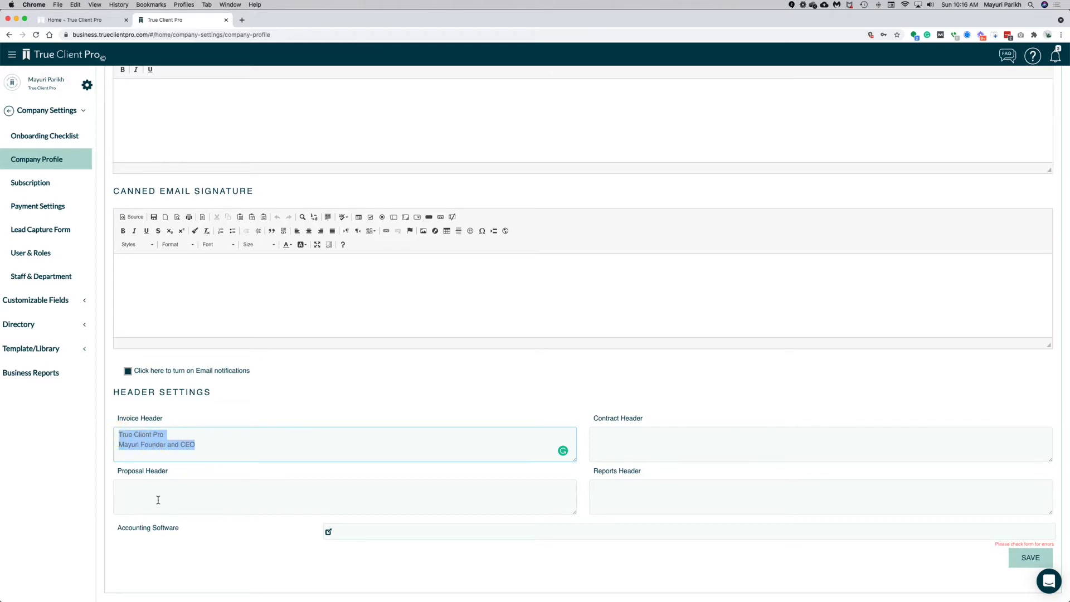
pyautogui.click(158, 500)
pyautogui.press('super+v')
pyautogui.click(621, 442)
pyautogui.press('super+v')
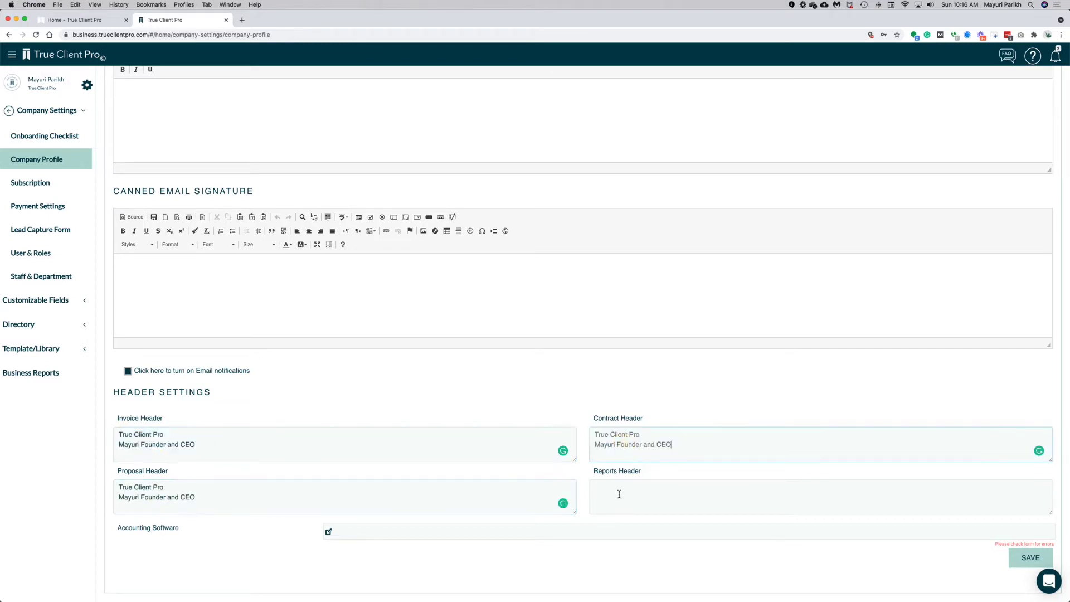
pyautogui.click(619, 495)
pyautogui.press('super+v')
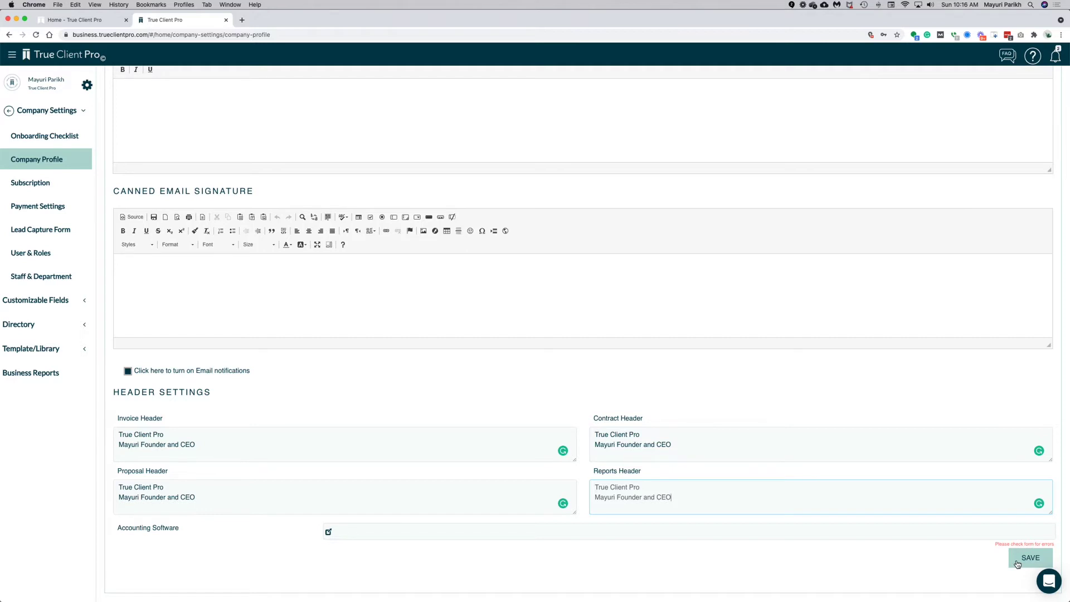
pyautogui.click(1016, 559)
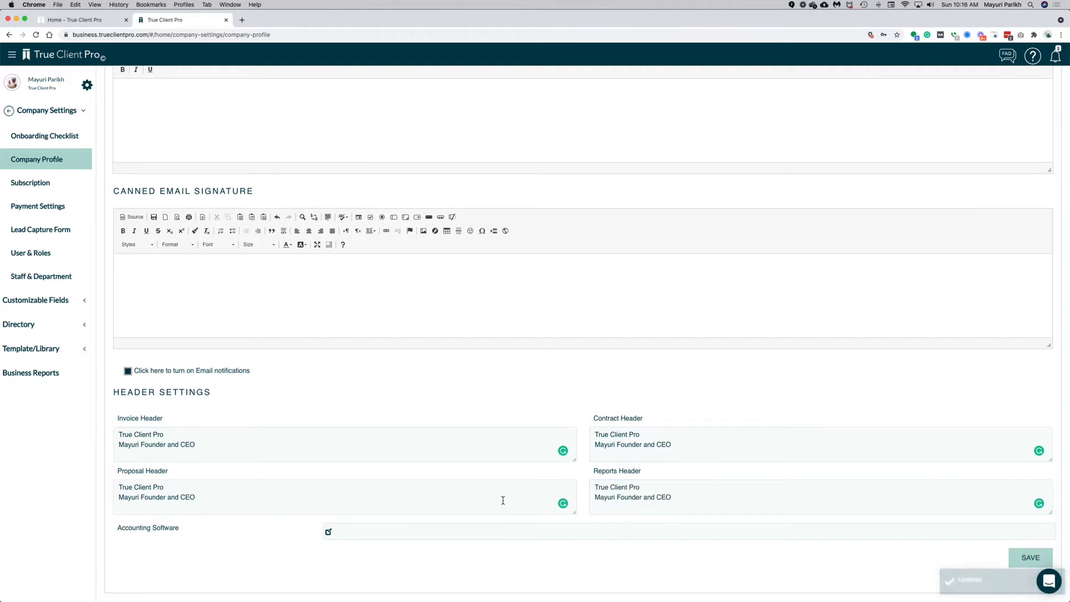
pyautogui.scroll(3, 503, 500)
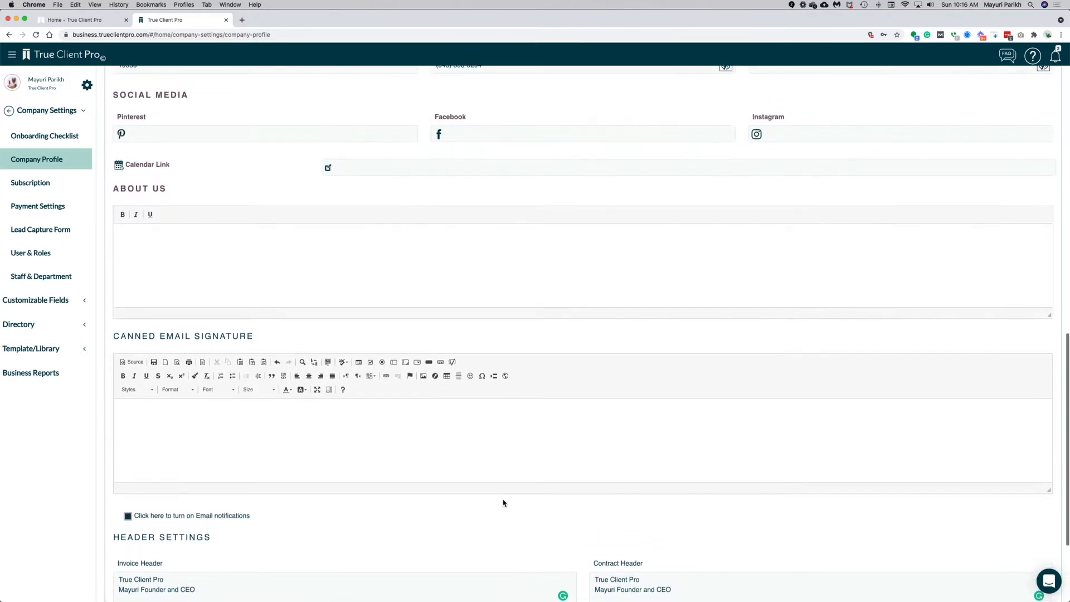
# Leave the page for the home dashboard and open the Recent Application Updates notes
pyautogui.scroll(15, 503, 502)
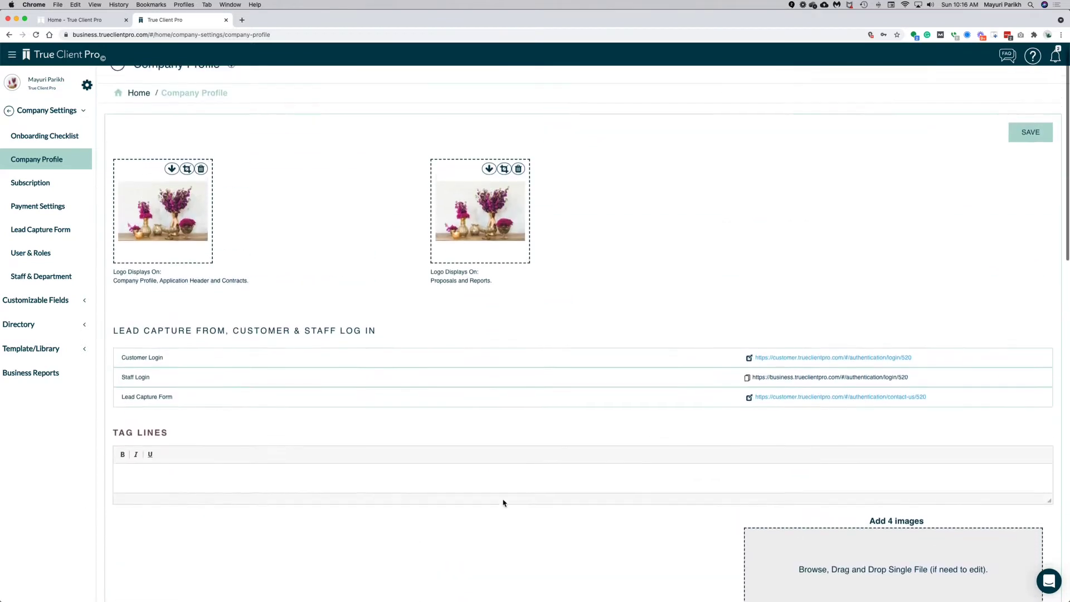
pyautogui.scroll(1, 502, 502)
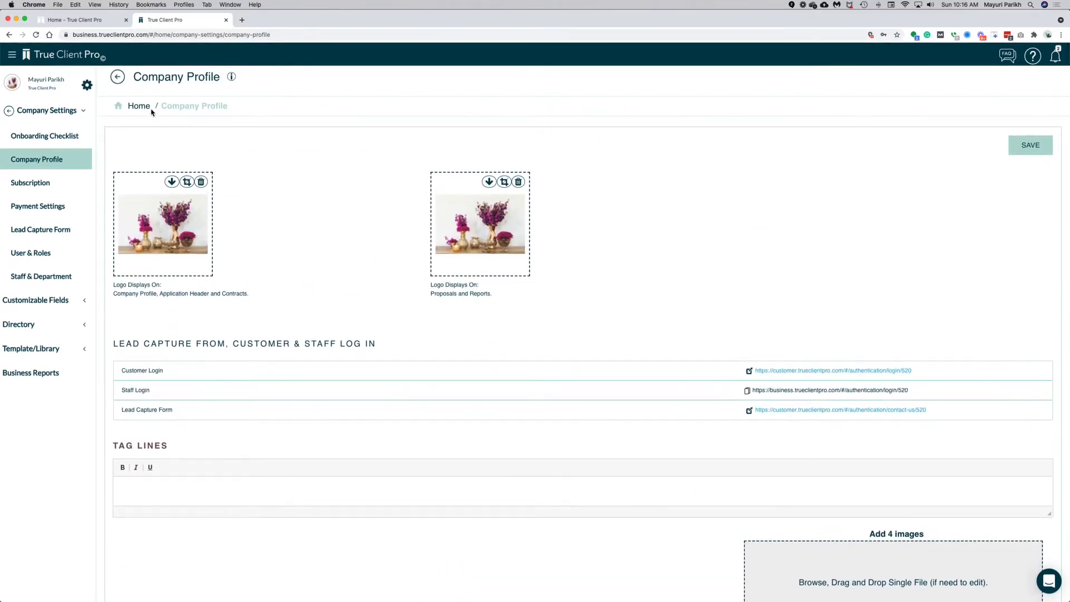
pyautogui.moveTo(150, 108); pyautogui.dragTo(108, 106)
pyautogui.click(138, 106)
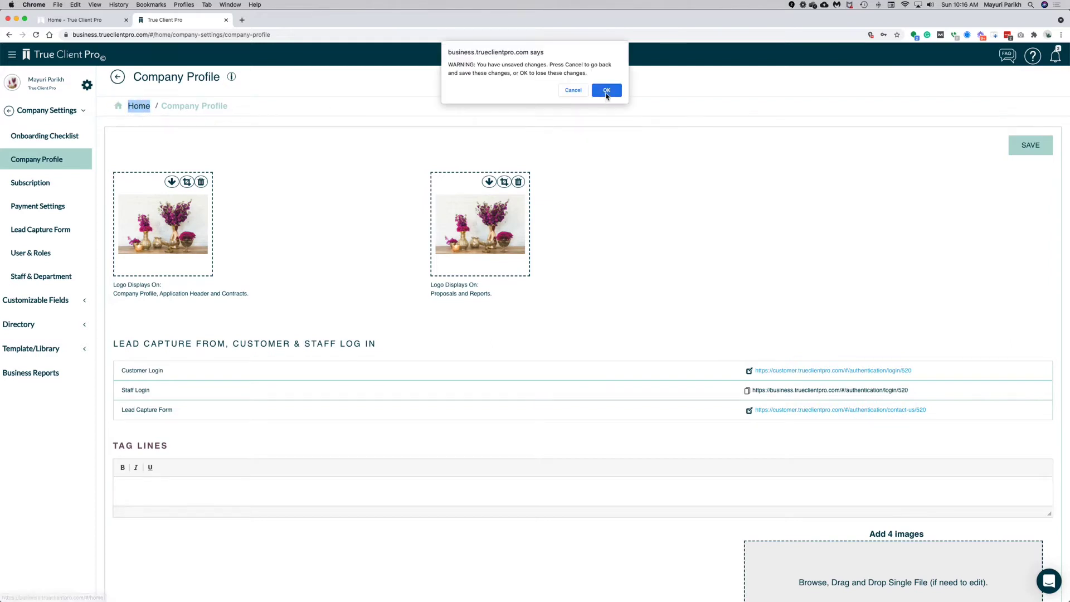
pyautogui.click(606, 93)
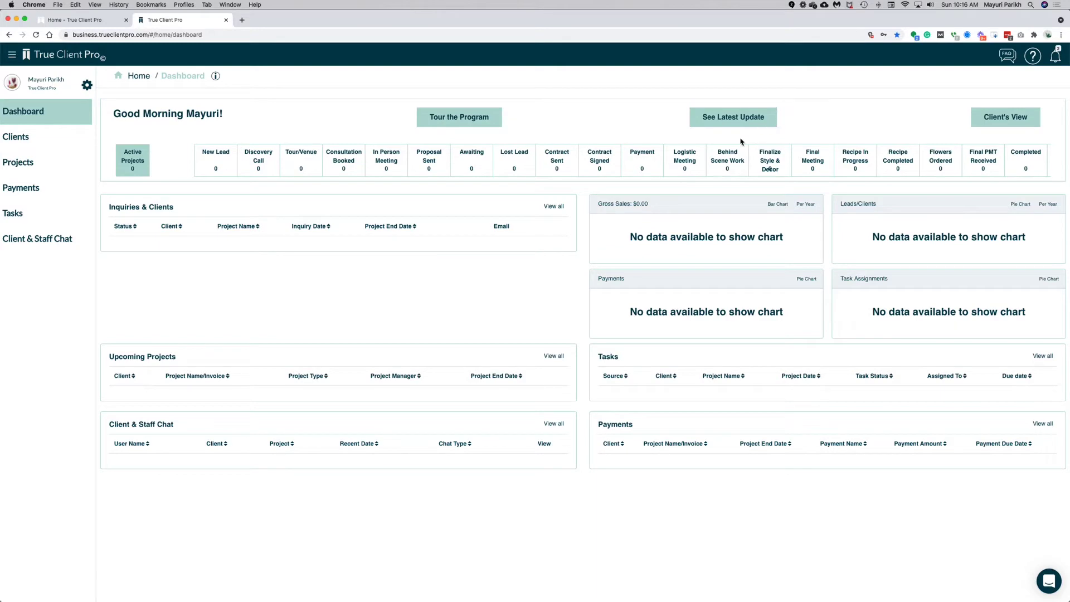
pyautogui.click(727, 118)
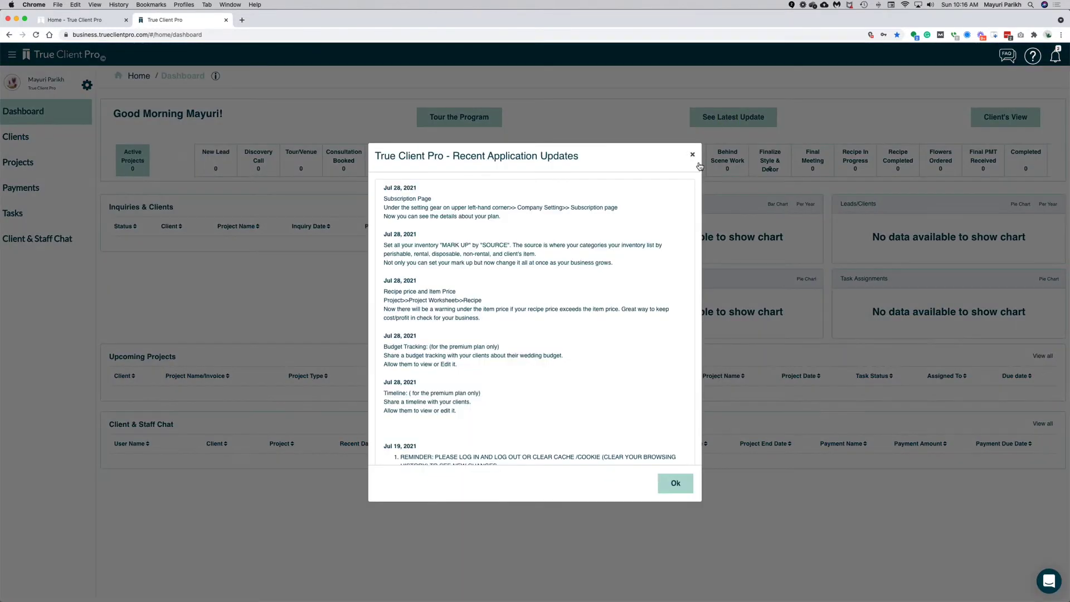
# Close the July 28, 2021 updates window to return to the home dashboard
pyautogui.click(692, 154)
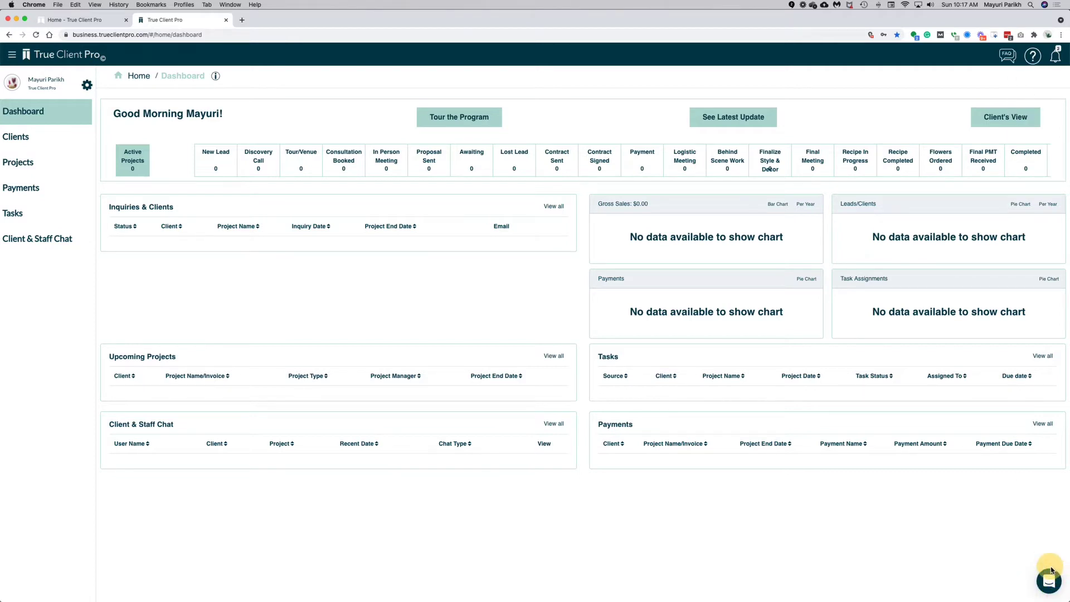
pyautogui.click(1050, 582)
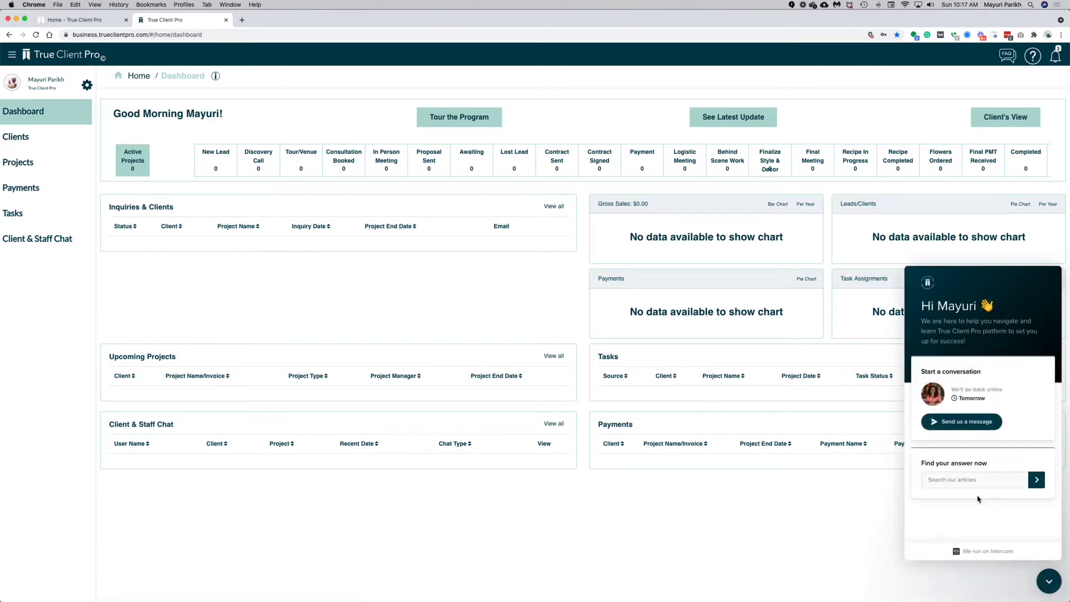
pyautogui.click(954, 480)
pyautogui.write('integration')
pyautogui.press('Return')
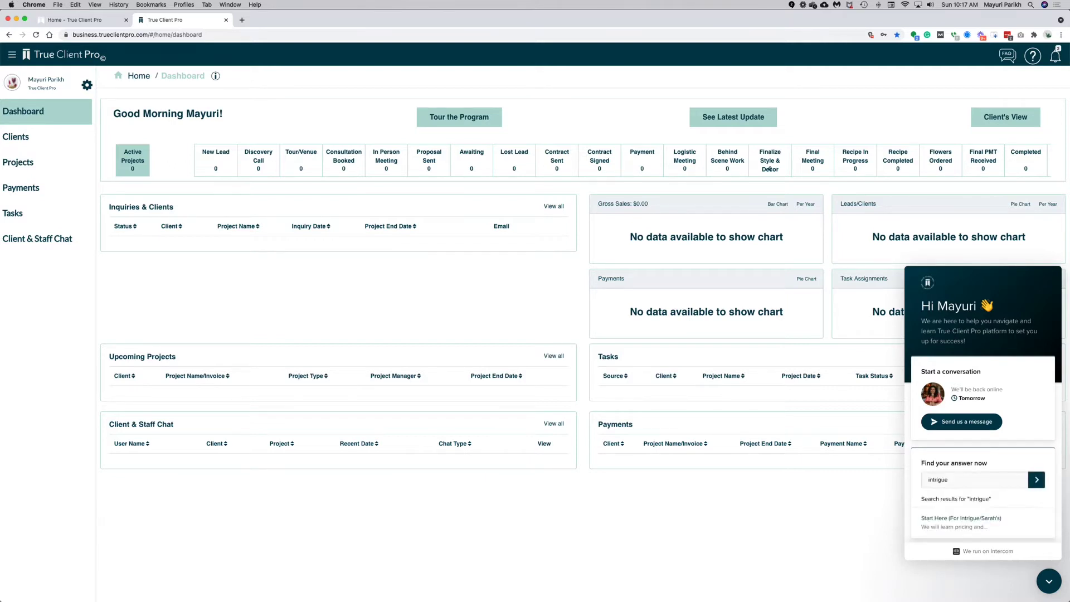
pyautogui.click(946, 516)
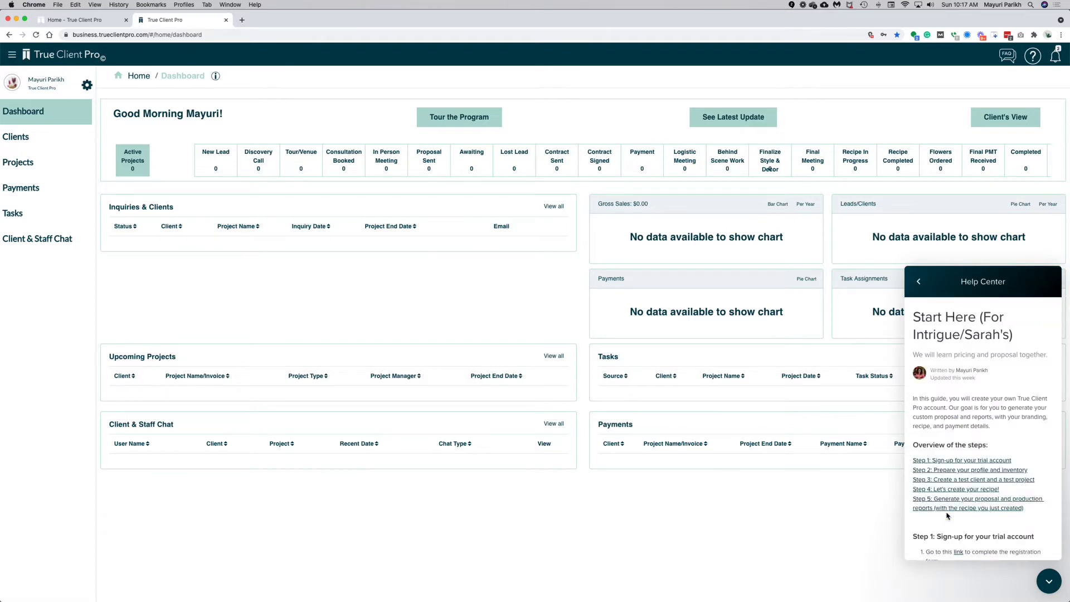
pyautogui.doubleClick(977, 316)
pyautogui.scroll(-10, 953, 401)
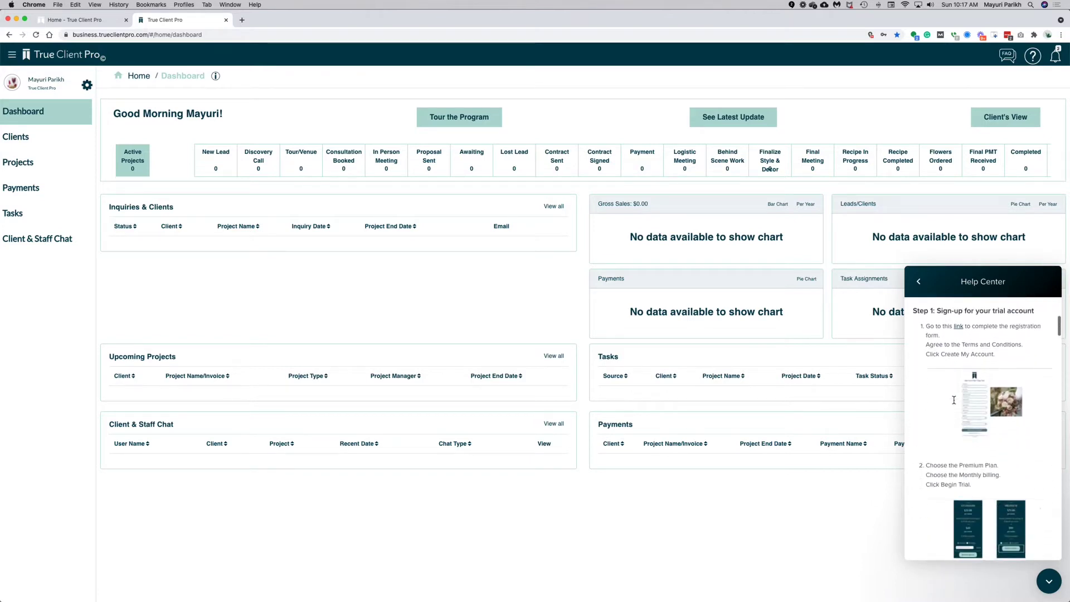
pyautogui.scroll(-8, 953, 400)
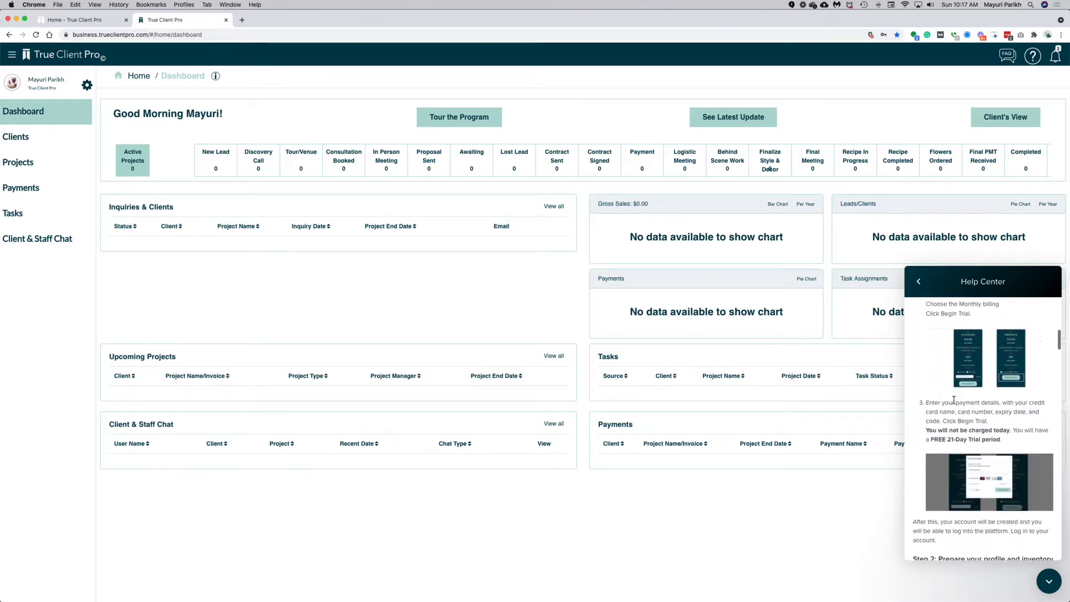
pyautogui.scroll(-9, 954, 400)
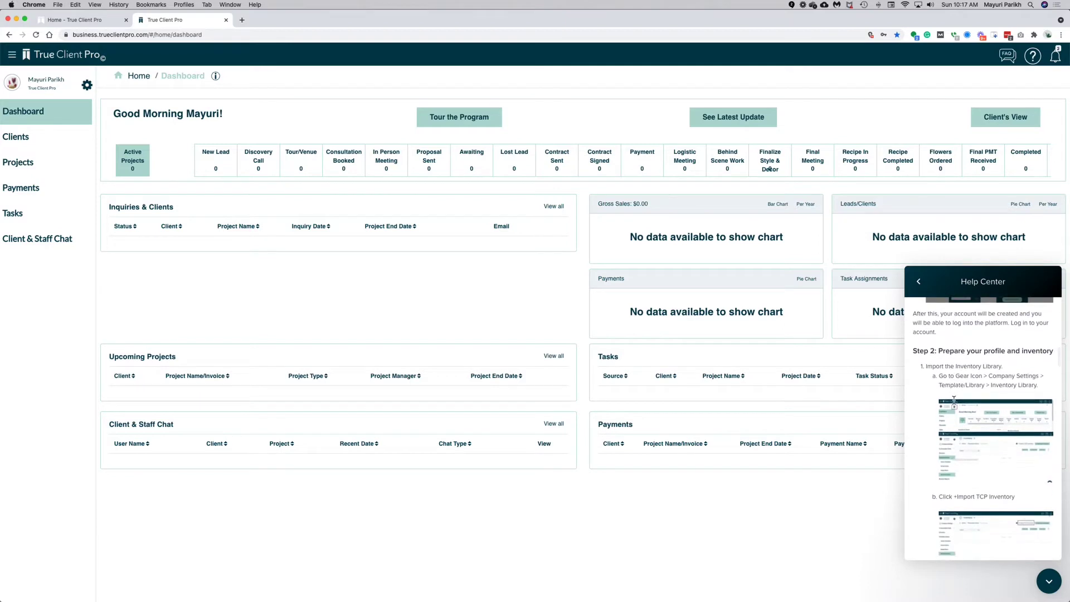
pyautogui.scroll(-4, 954, 400)
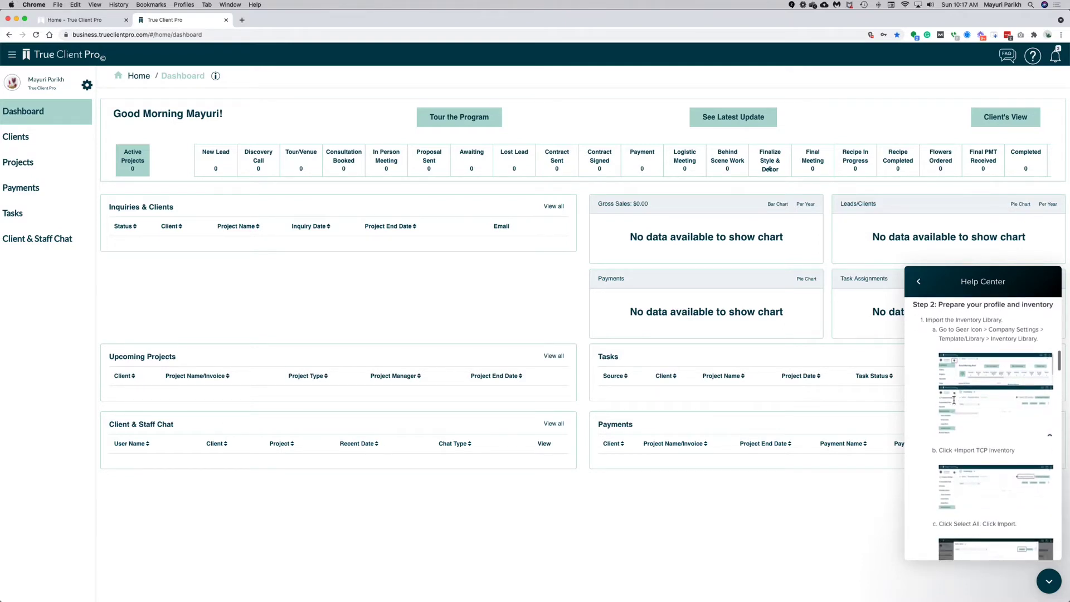
pyautogui.scroll(-9, 954, 399)
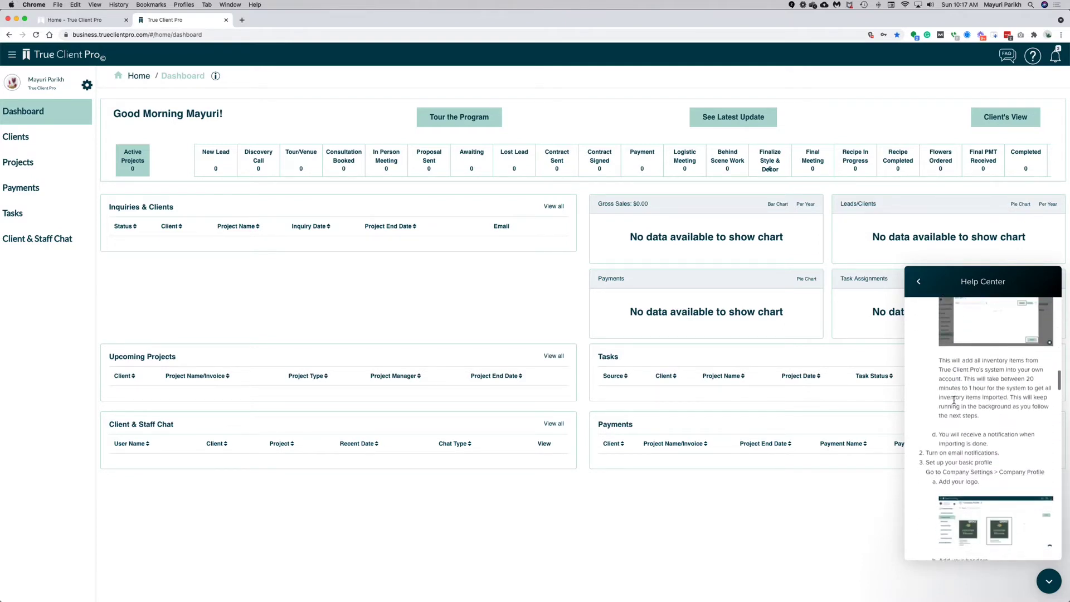
pyautogui.click(918, 286)
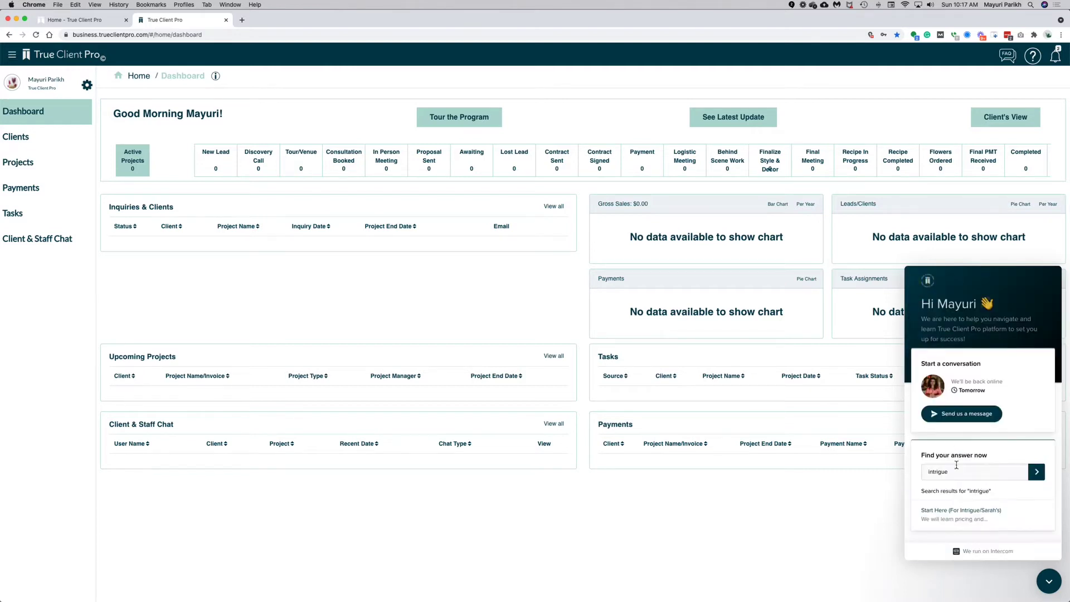
pyautogui.click(1048, 584)
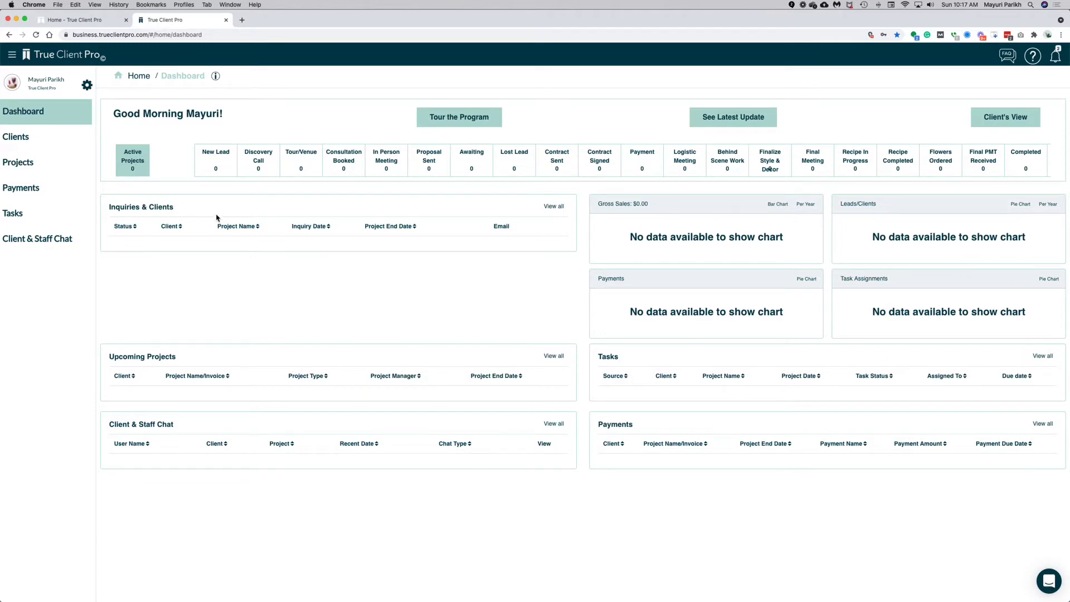
# Read and dismiss the Dashboard overview help notes, then go to Projects
pyautogui.click(216, 76)
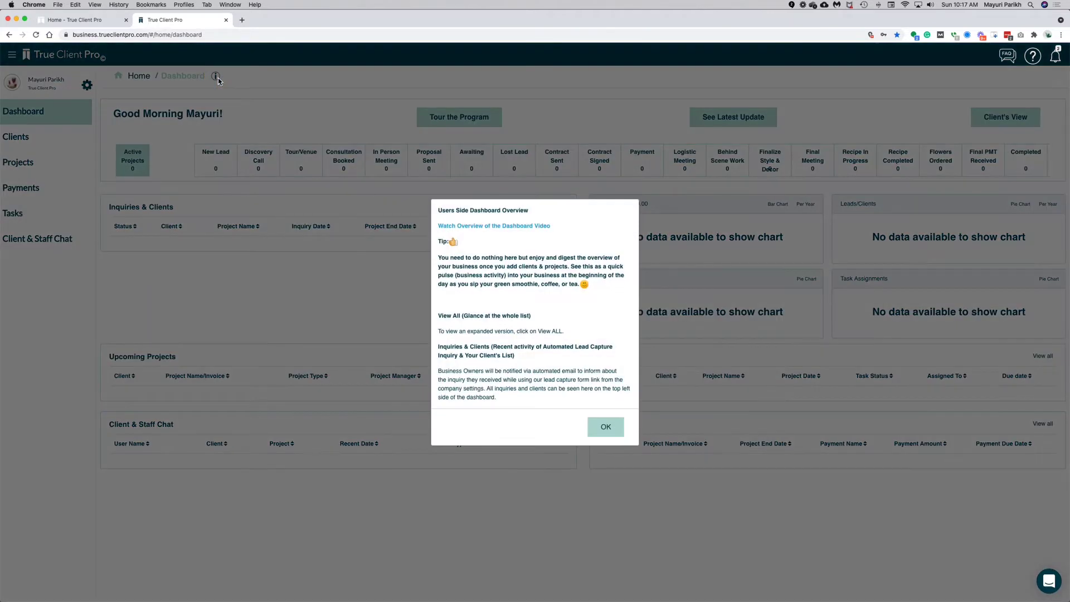
pyautogui.scroll(-5, 540, 287)
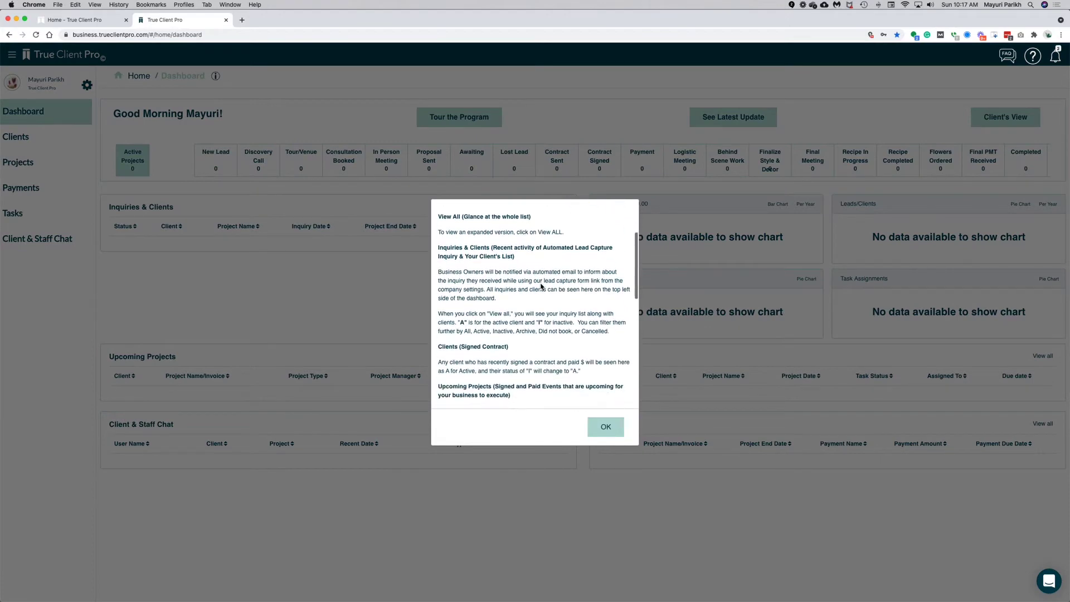
pyautogui.click(605, 428)
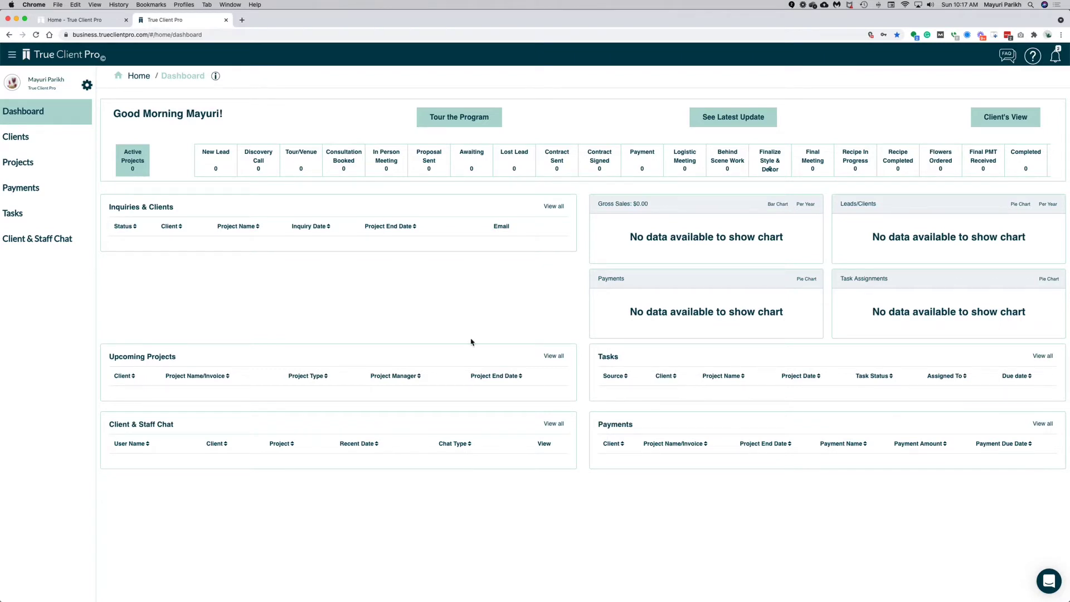
pyautogui.click(81, 173)
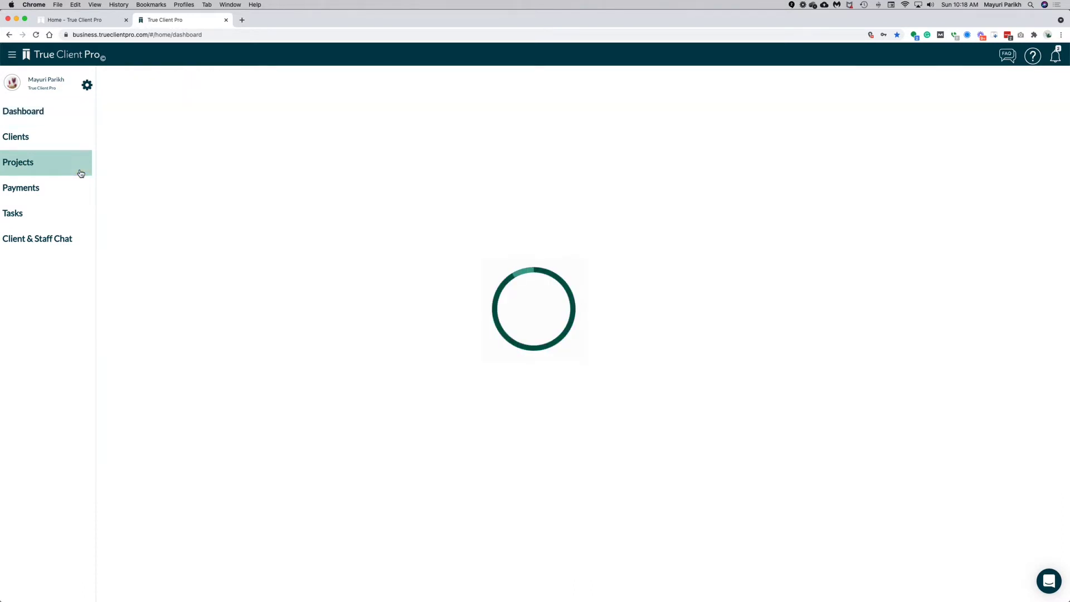
# Start a new project and save a new client with first name, last name and suggested e-mail
pyautogui.click(1022, 111)
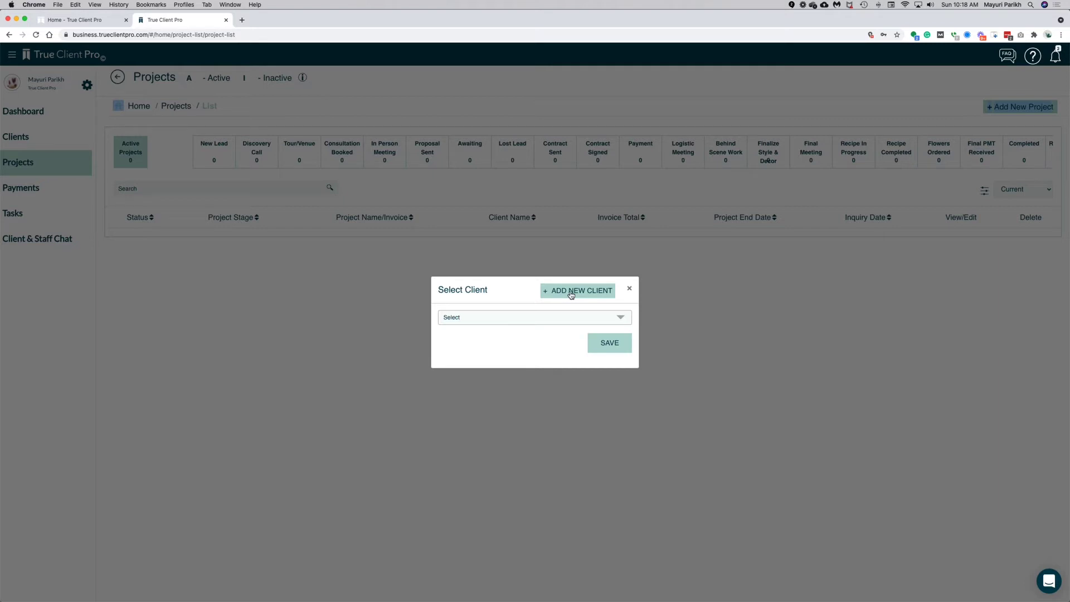
pyautogui.click(571, 291)
pyautogui.click(482, 285)
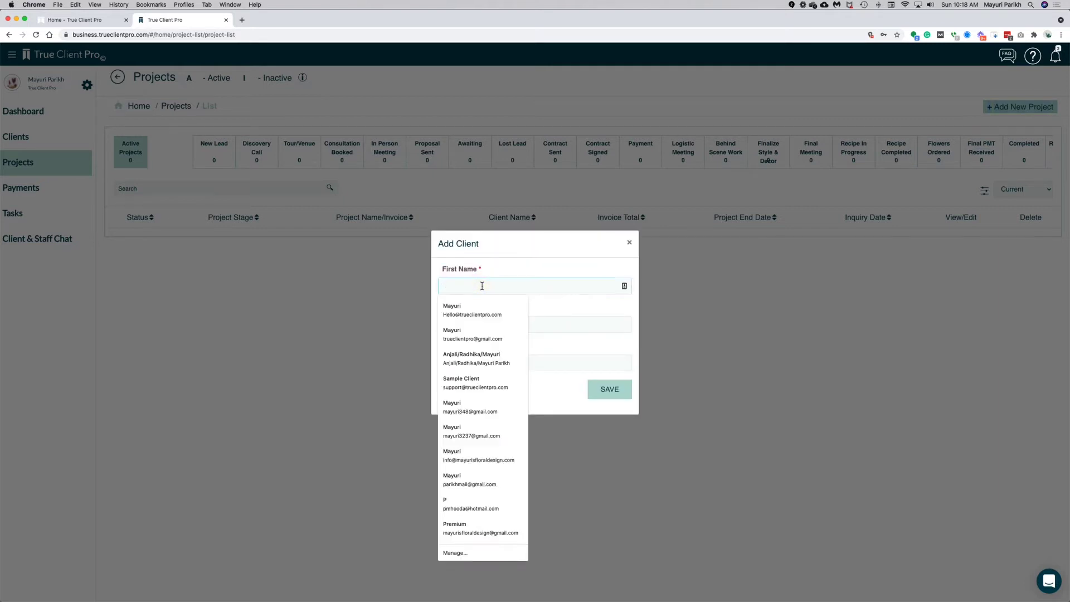
pyautogui.write('Sarah')
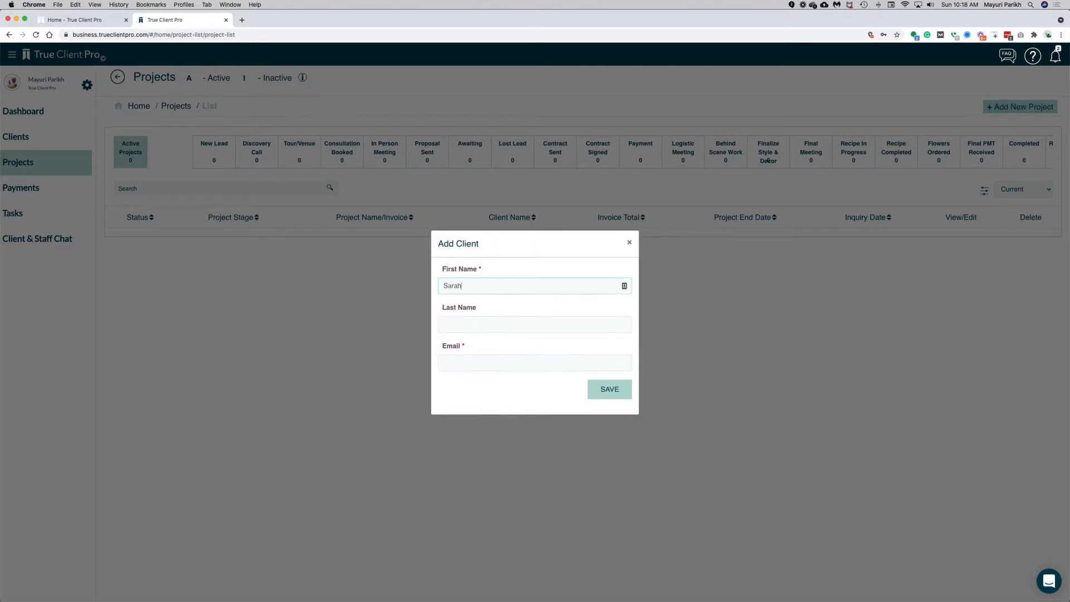
pyautogui.click(475, 320)
pyautogui.write('Tr')
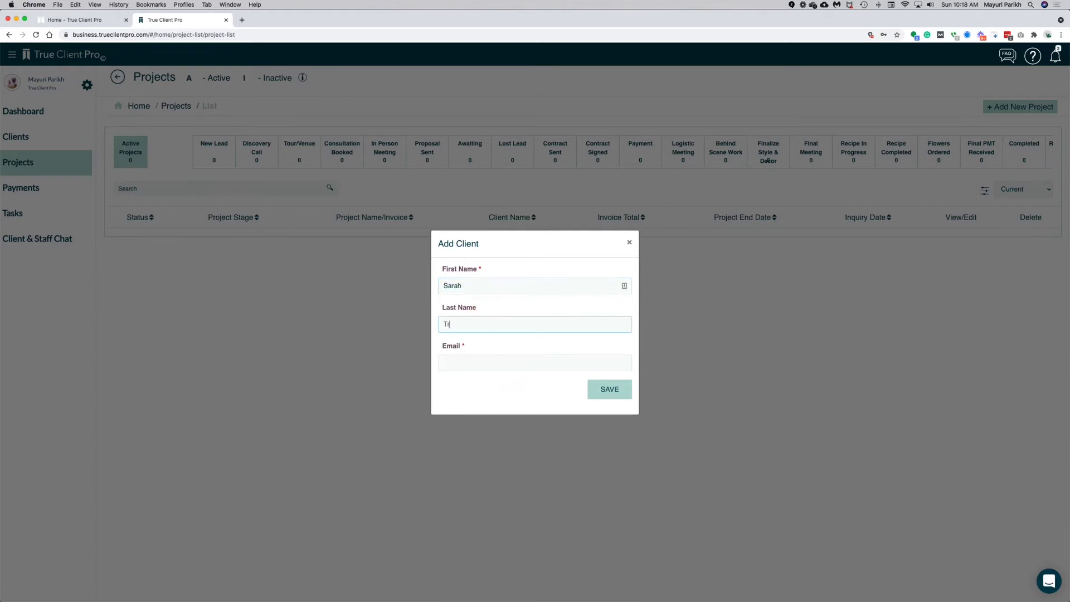
pyautogui.write('ue Client Pro')
pyautogui.click(470, 361)
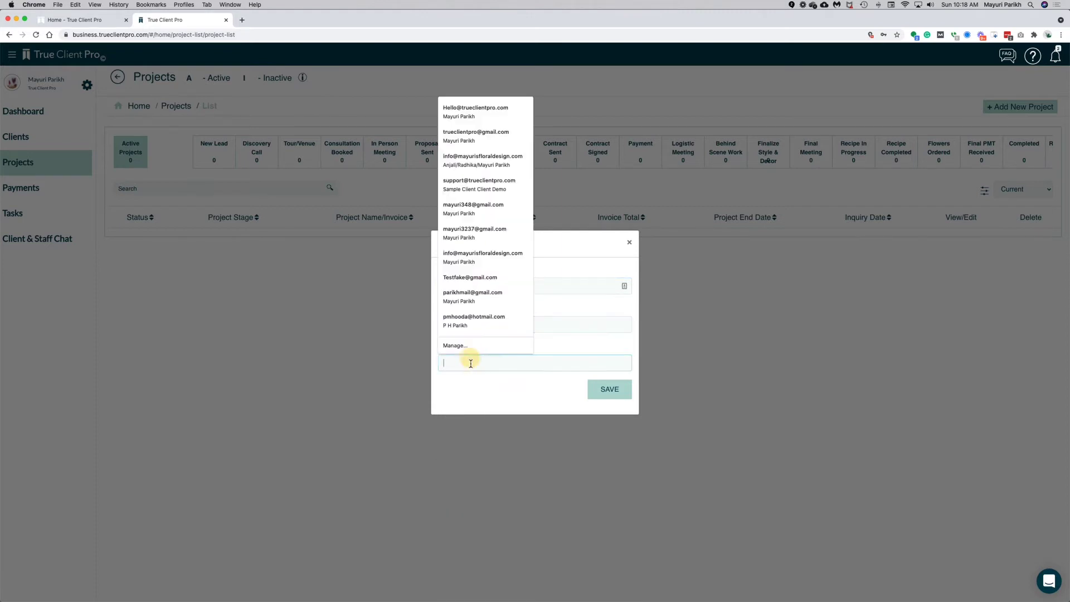
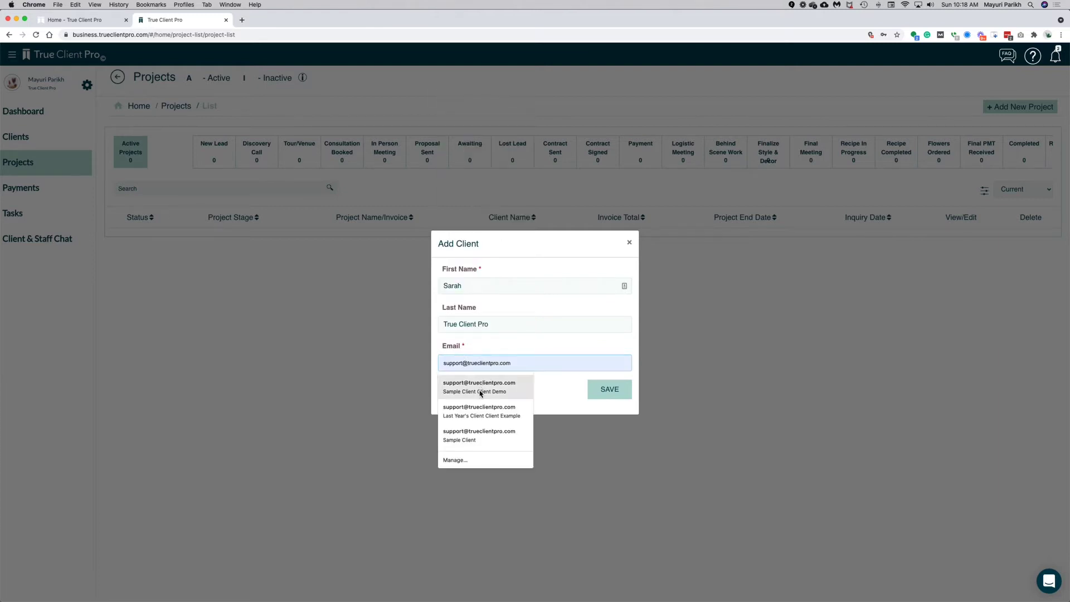
pyautogui.click(478, 390)
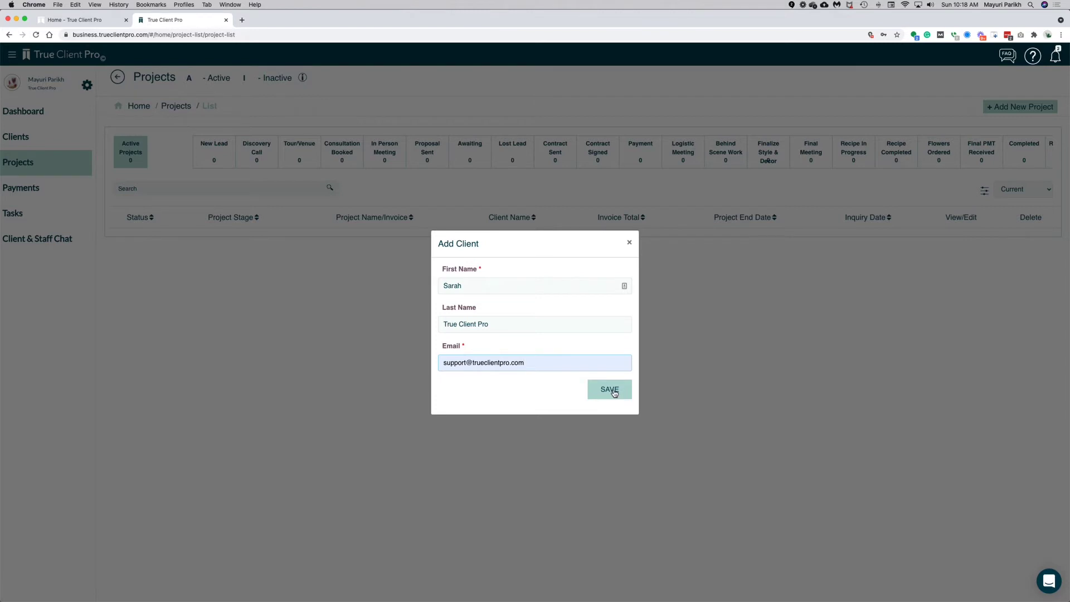
pyautogui.click(609, 390)
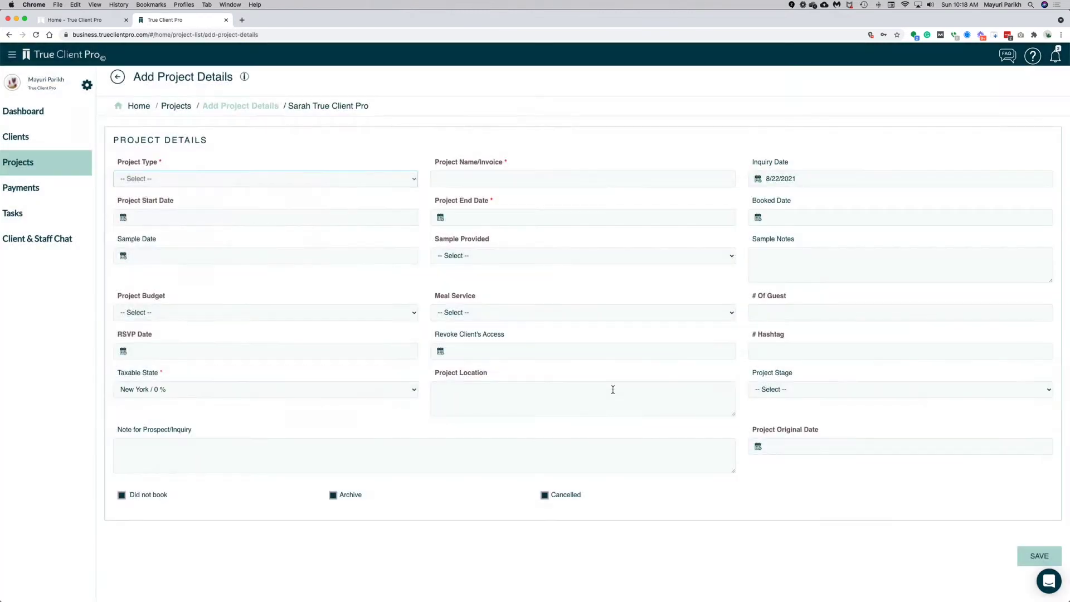
# Set the project type to Wedding and end date to 9/7/2021, then save
pyautogui.click(291, 180)
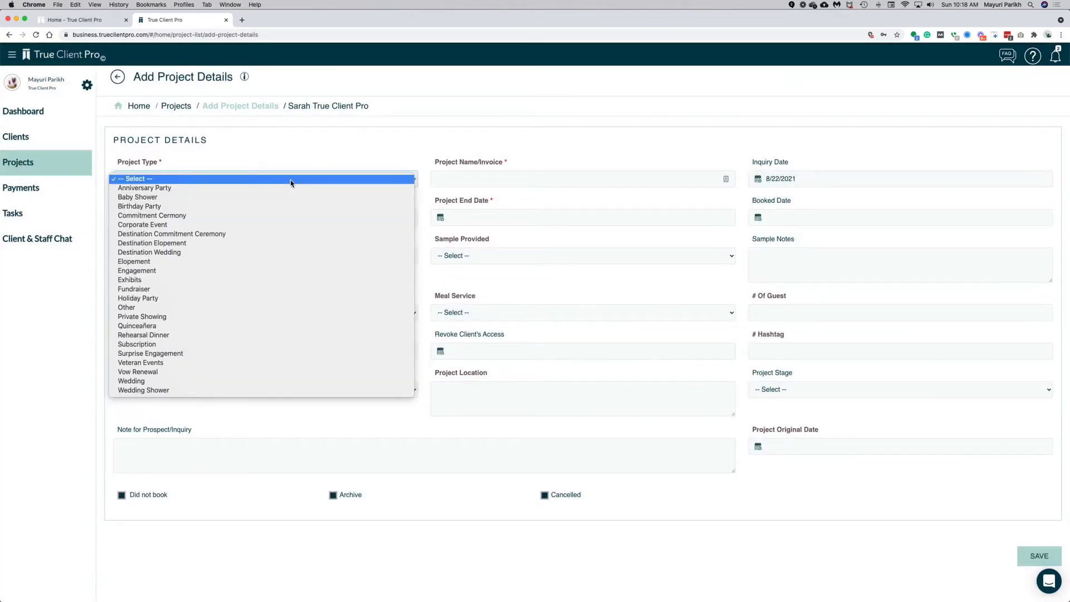
pyautogui.click(263, 382)
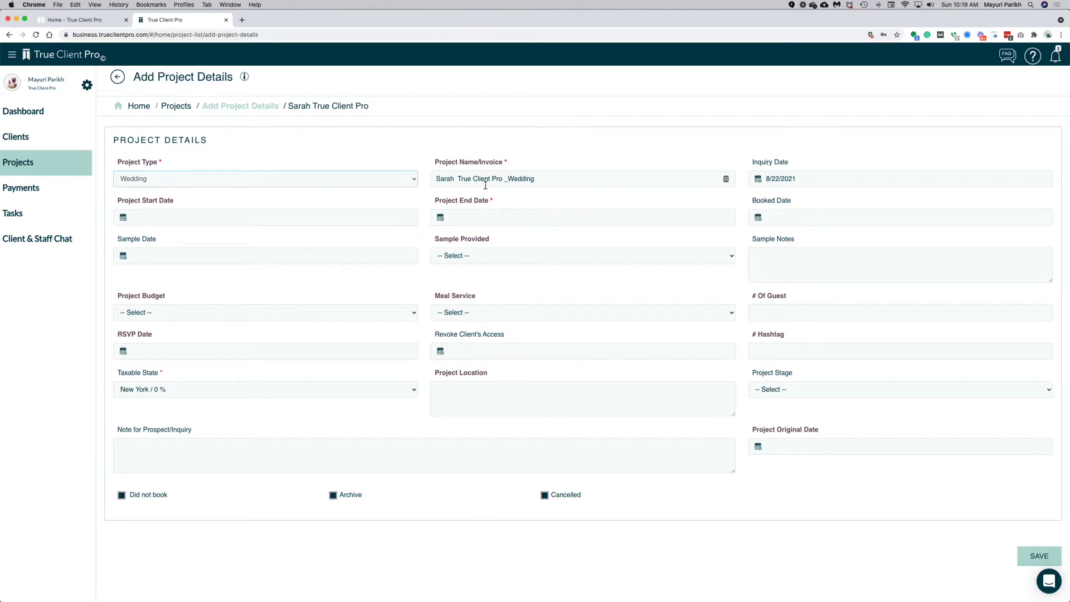
pyautogui.click(447, 216)
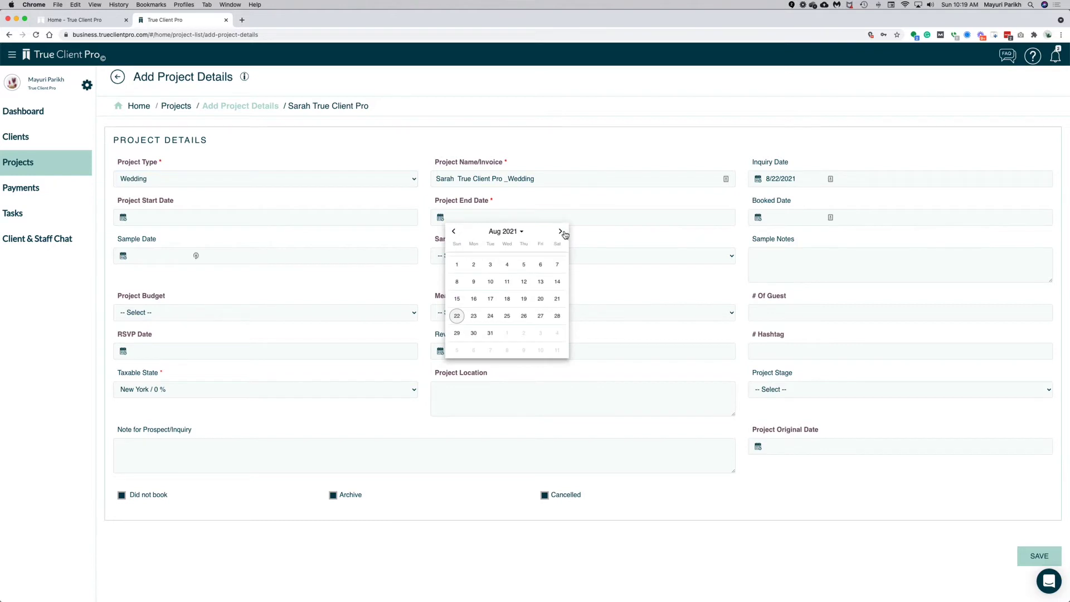
pyautogui.click(561, 232)
pyautogui.click(491, 281)
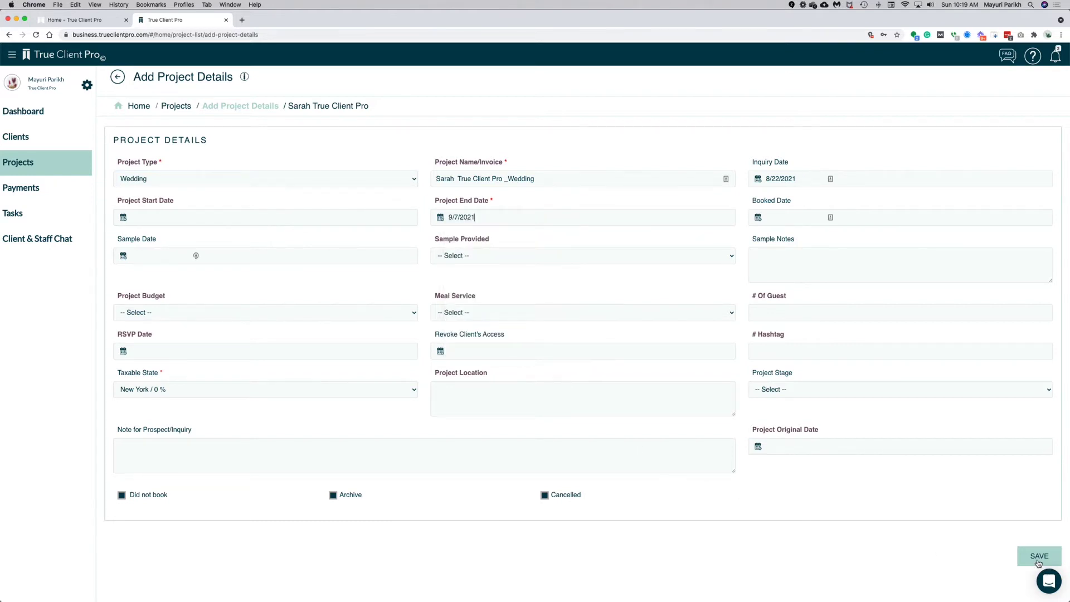
pyautogui.click(1037, 560)
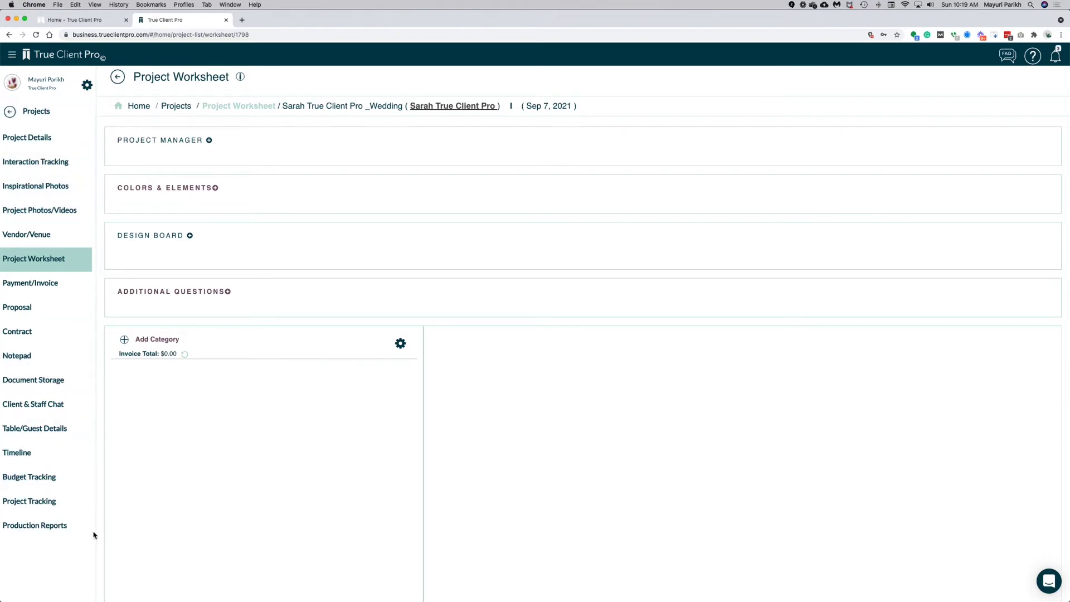
# Visit the project's Details, Interaction Tracking, Photos, Vendor/Venue and Worksheet pages, ending on Inspirational Photos
pyautogui.click(86, 140)
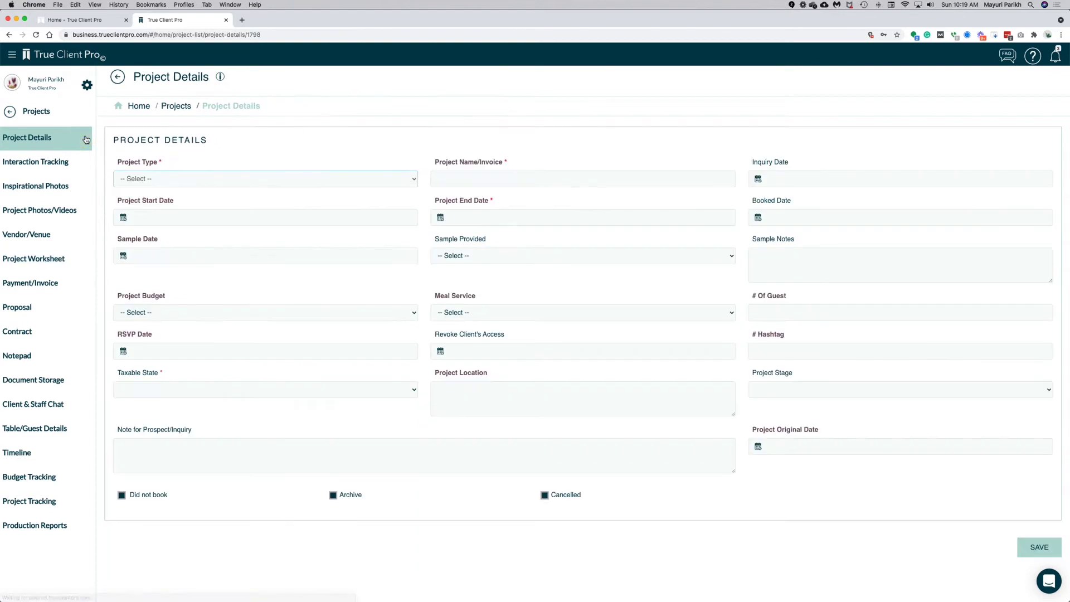
pyautogui.click(88, 166)
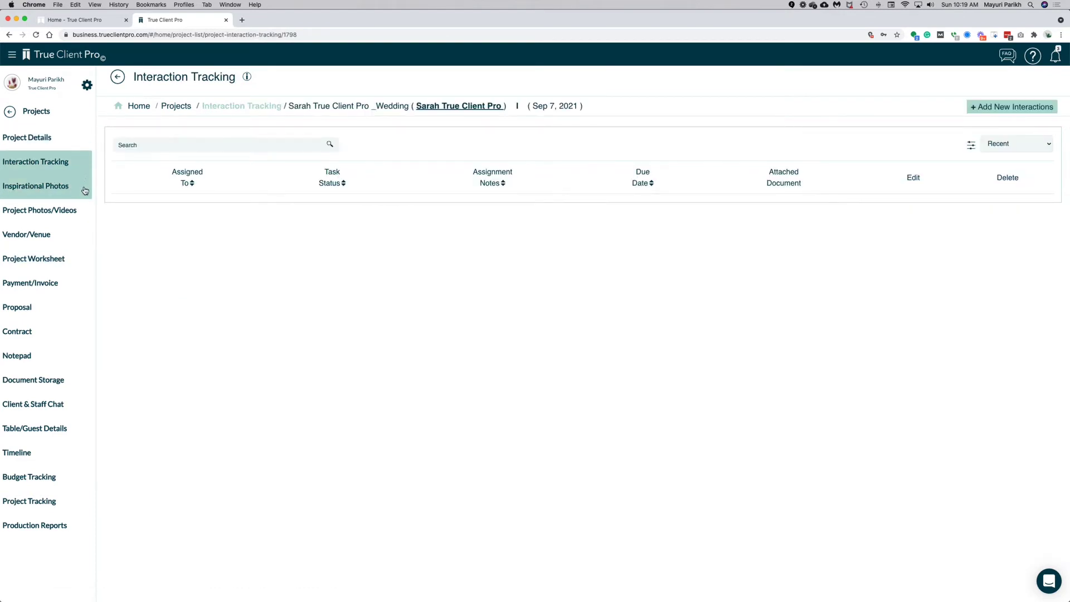
pyautogui.click(85, 191)
pyautogui.click(86, 217)
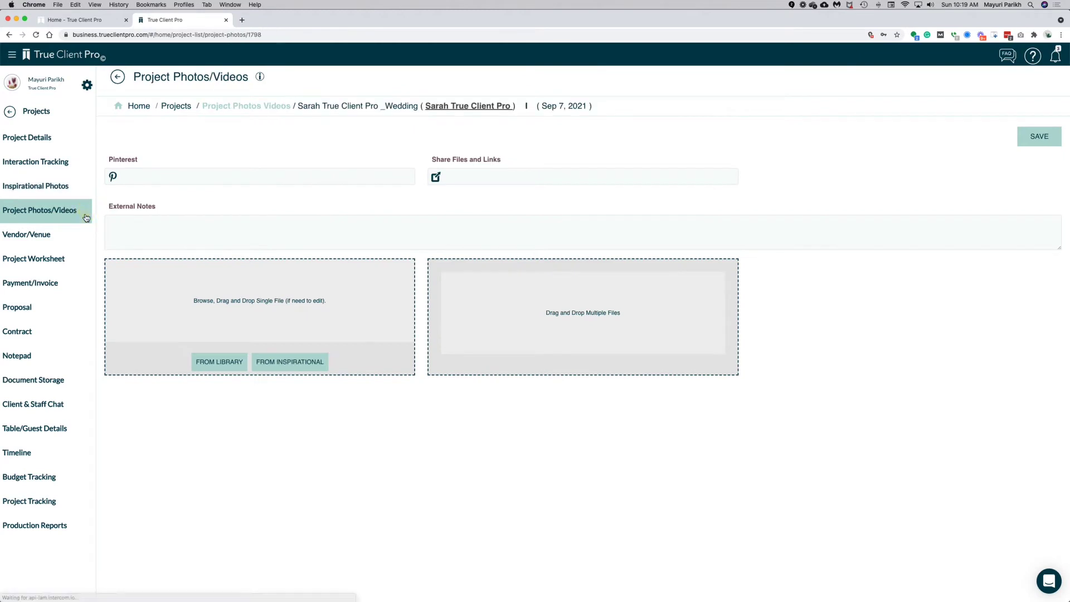
pyautogui.click(80, 245)
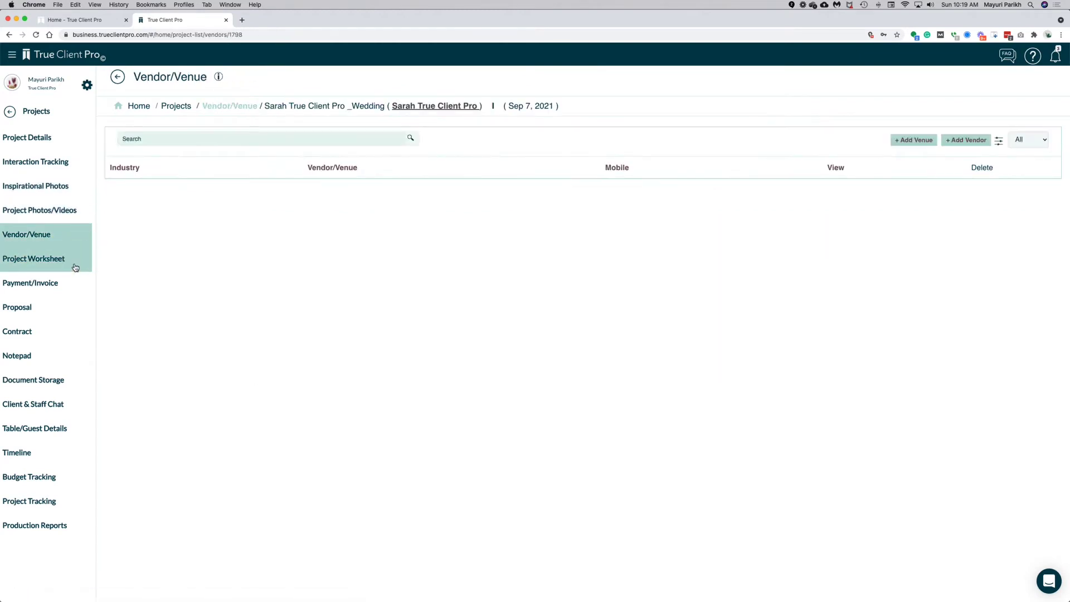
pyautogui.click(75, 267)
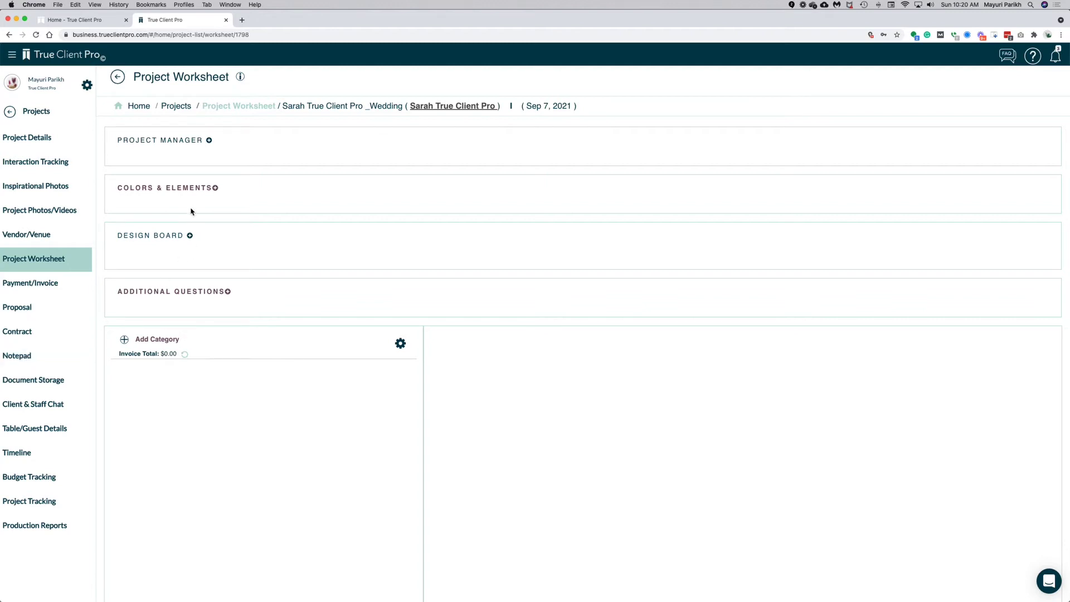
pyautogui.click(82, 191)
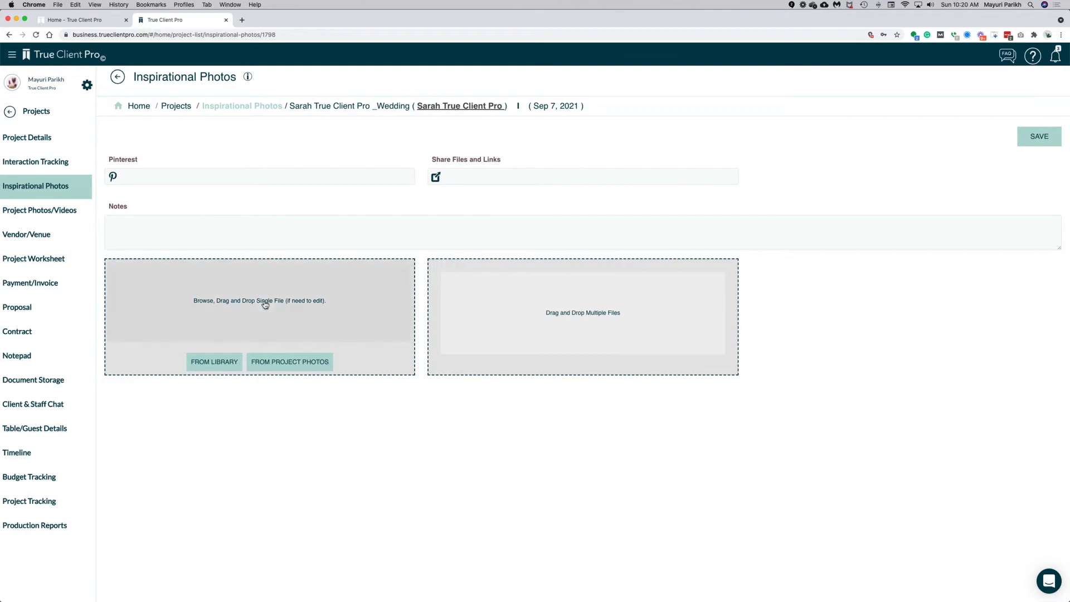
# From the A Intrigue Arch & Bouquet library, select the bouquet portrait, floral arch, wide bouquet and held-bouquet photos
pyautogui.click(222, 364)
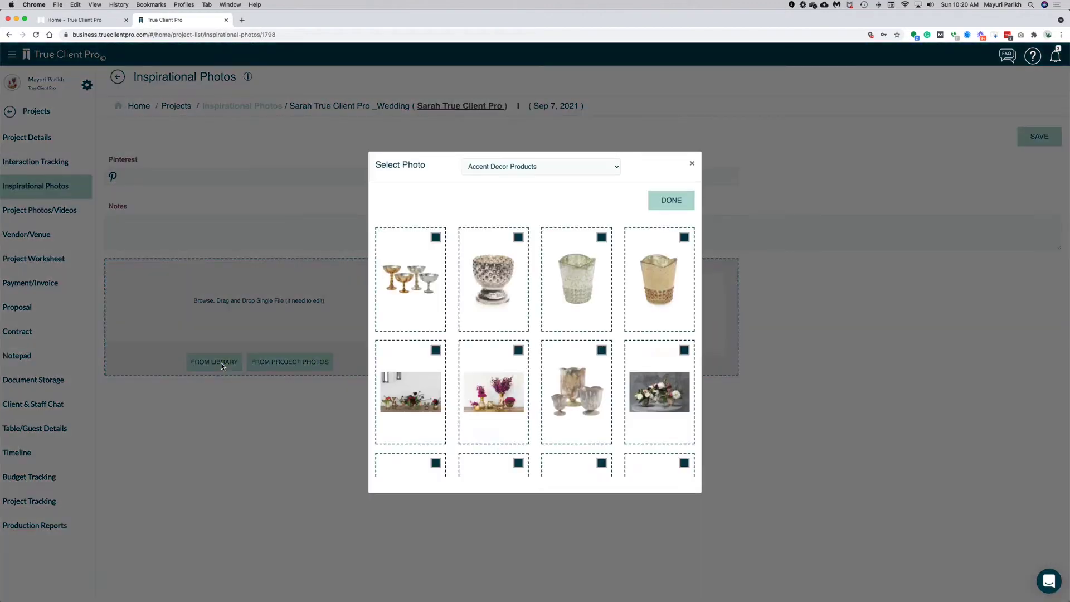
pyautogui.click(539, 170)
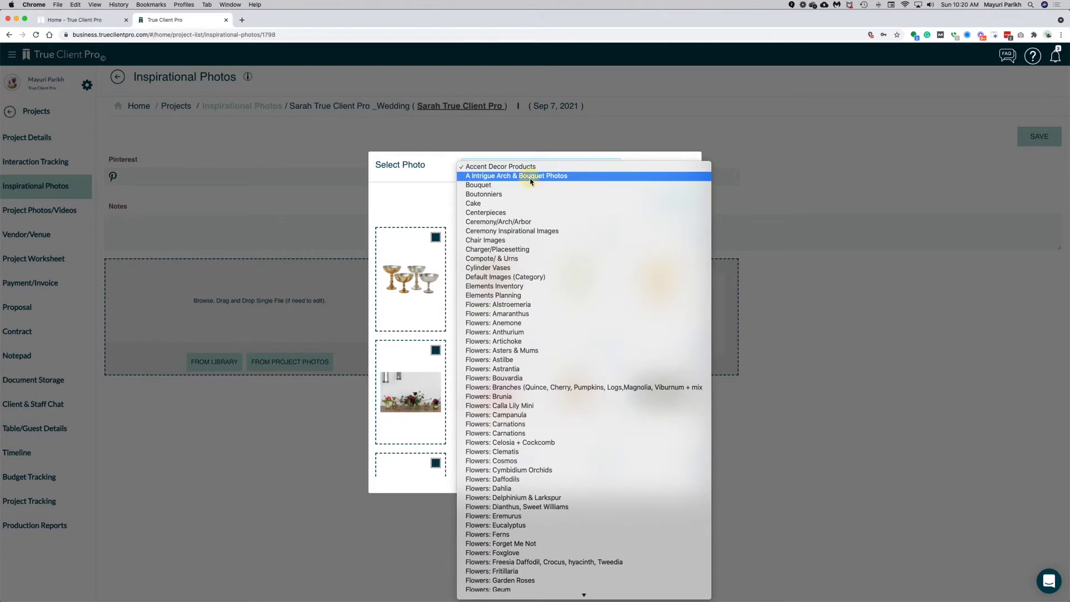
pyautogui.click(529, 177)
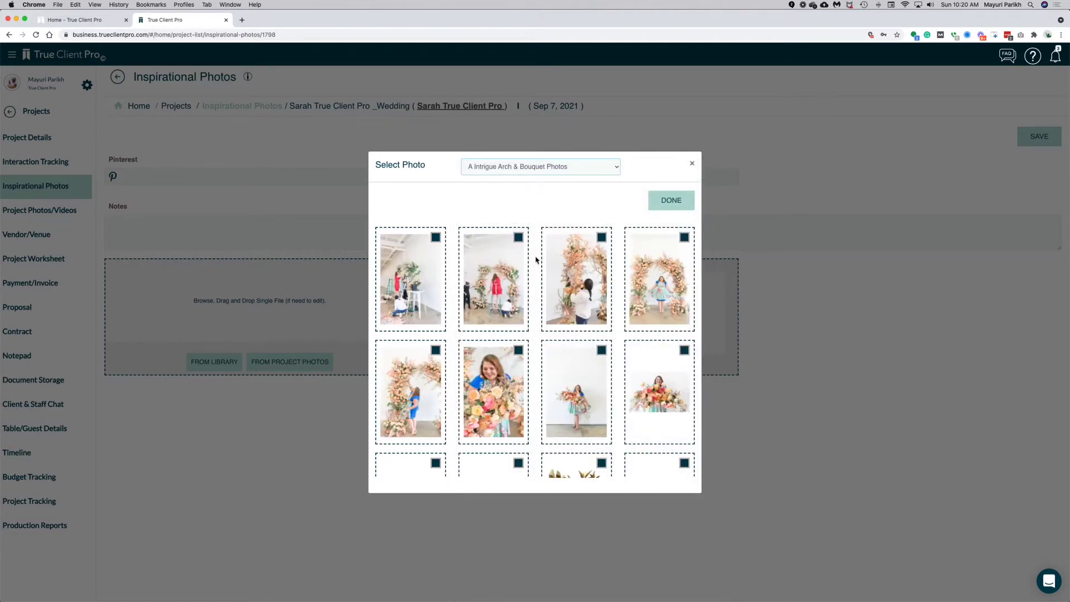
pyautogui.scroll(-2, 624, 318)
pyautogui.scroll(-1, 624, 318)
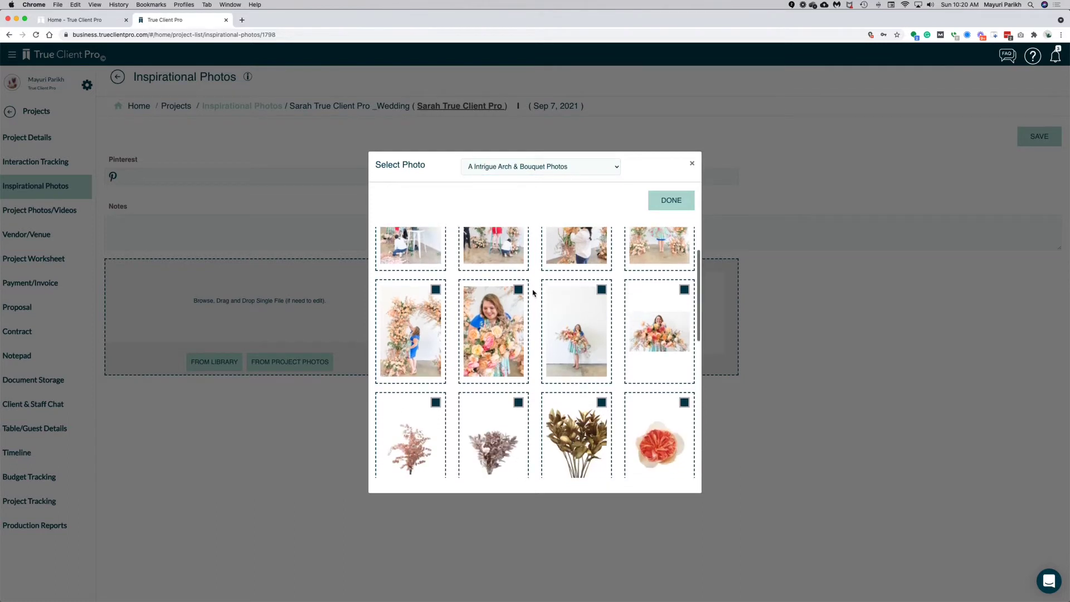
pyautogui.click(518, 289)
pyautogui.click(436, 290)
pyautogui.click(684, 289)
pyautogui.click(602, 289)
# Also select the mauve stems, pink branch, gold leaves and coral rose photos and add them
pyautogui.scroll(-4, 585, 356)
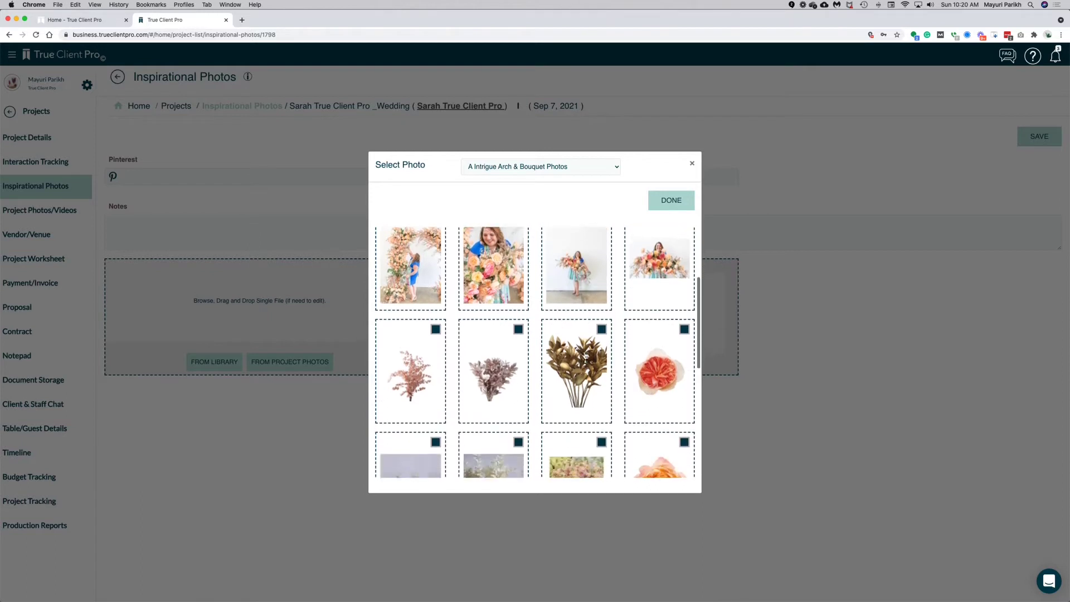
pyautogui.click(518, 316)
pyautogui.click(435, 316)
pyautogui.click(602, 316)
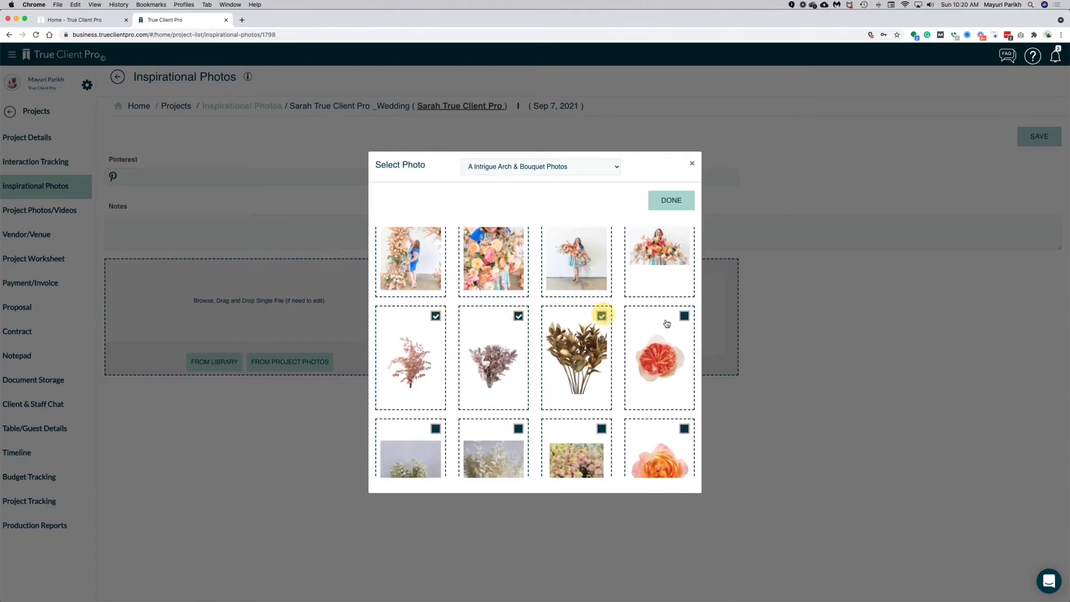
pyautogui.click(684, 316)
pyautogui.scroll(-10, 604, 379)
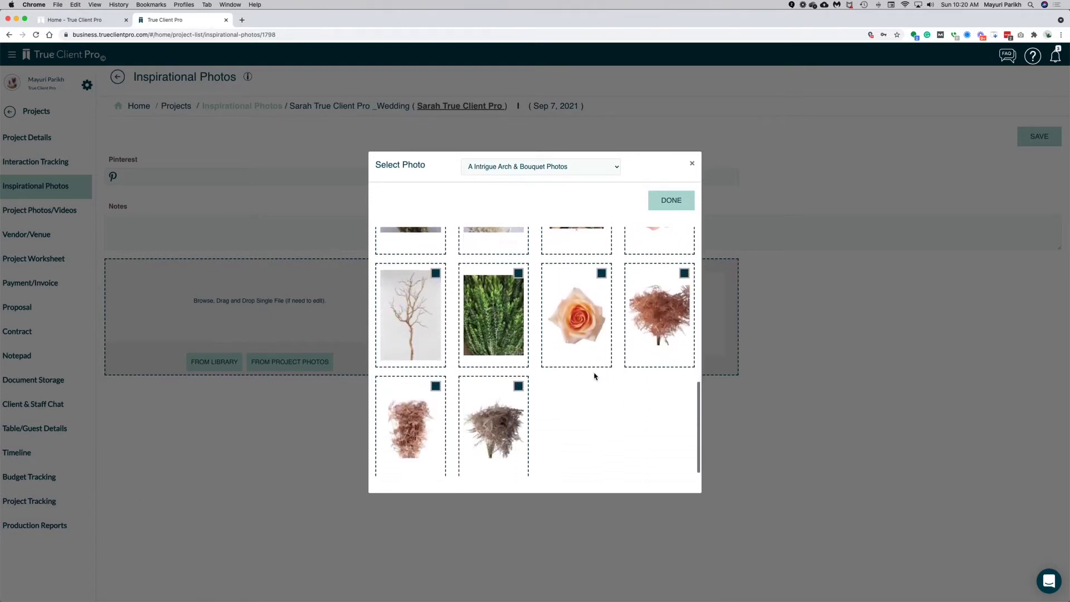
pyautogui.click(669, 202)
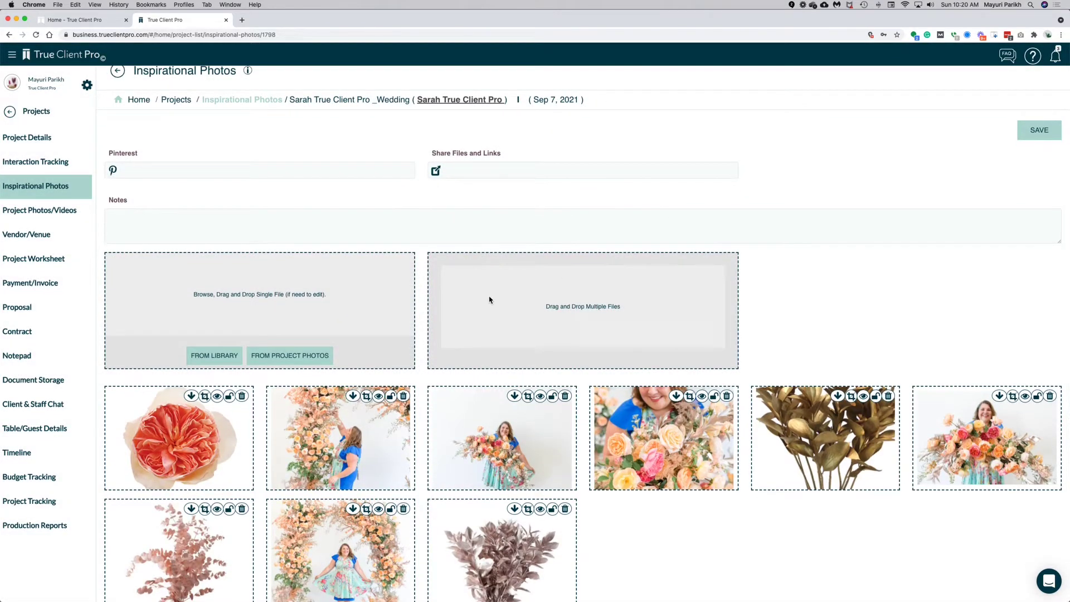
# Hide the third inspiration photo from the client and return to the Project Worksheet
pyautogui.scroll(-2, 489, 300)
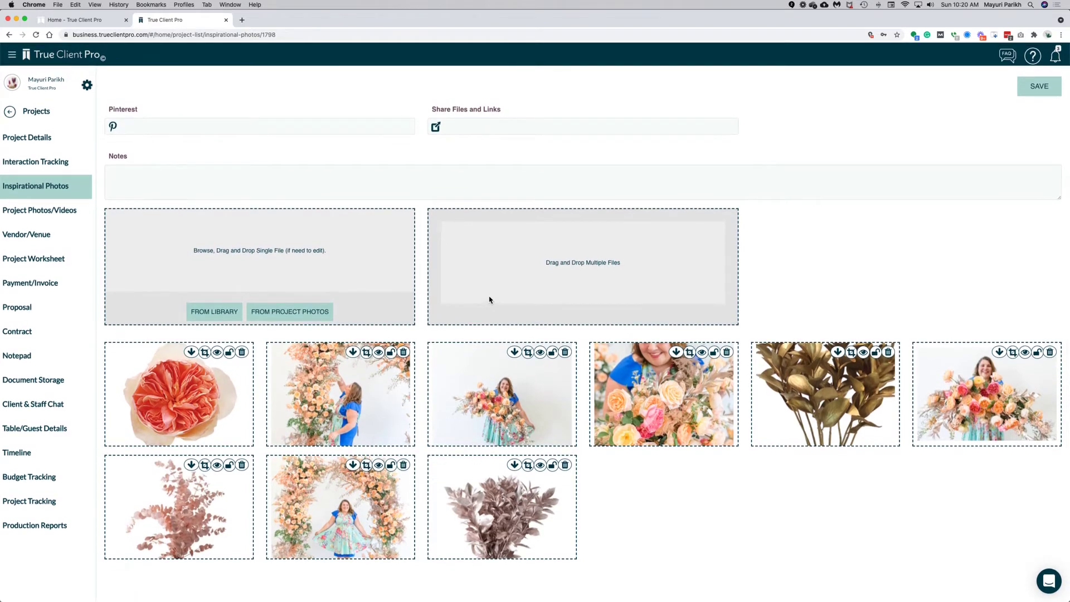
pyautogui.click(540, 352)
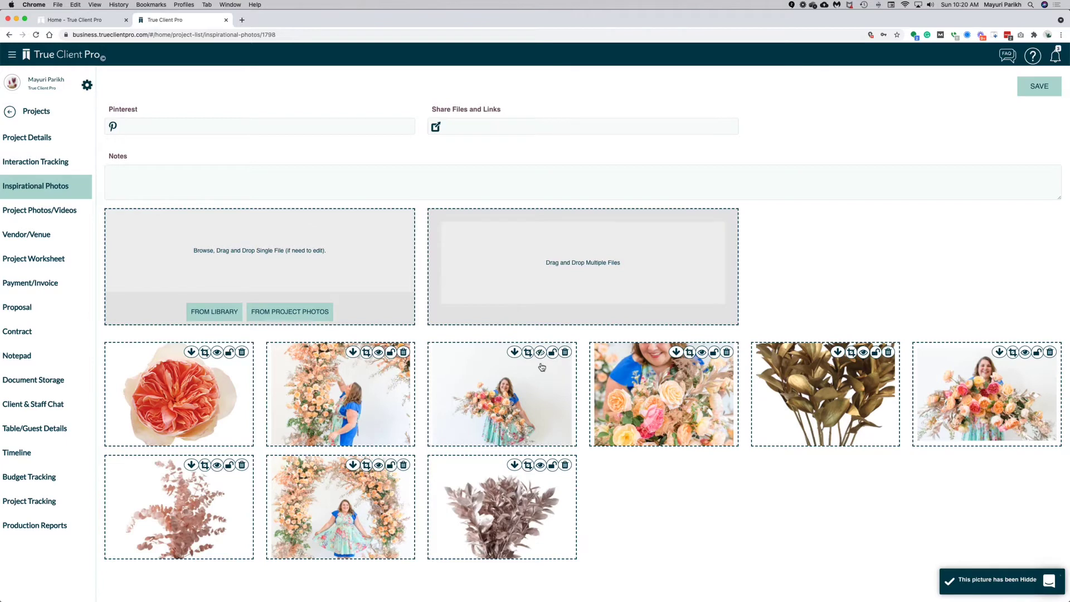
pyautogui.click(66, 261)
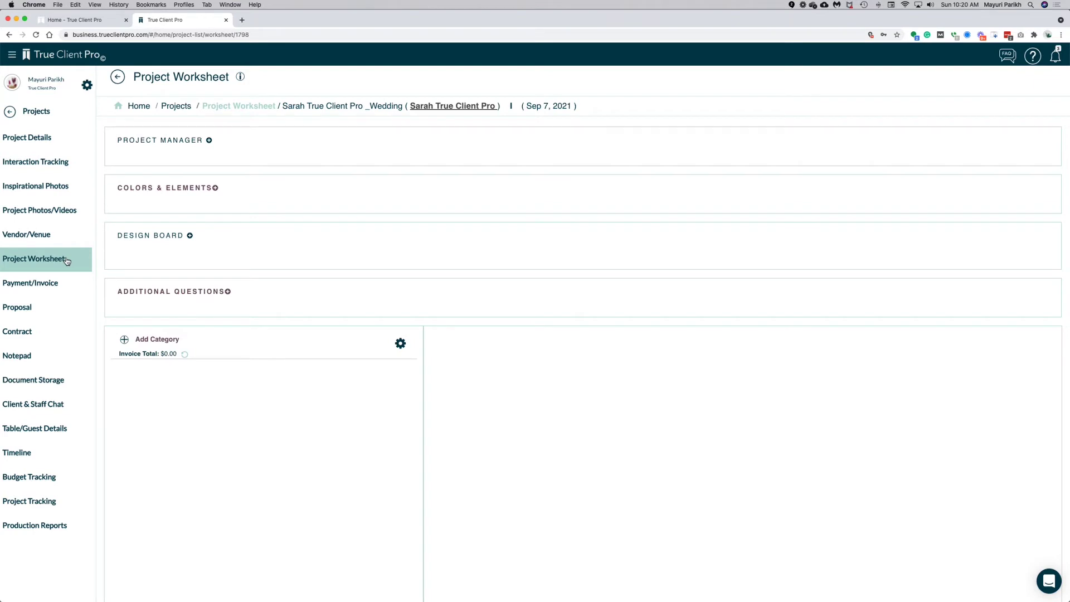
# Expand Colors & Elements and add Green, Green Natural, Lime Green and Green Sage to the colours
pyautogui.click(215, 188)
pyautogui.click(131, 229)
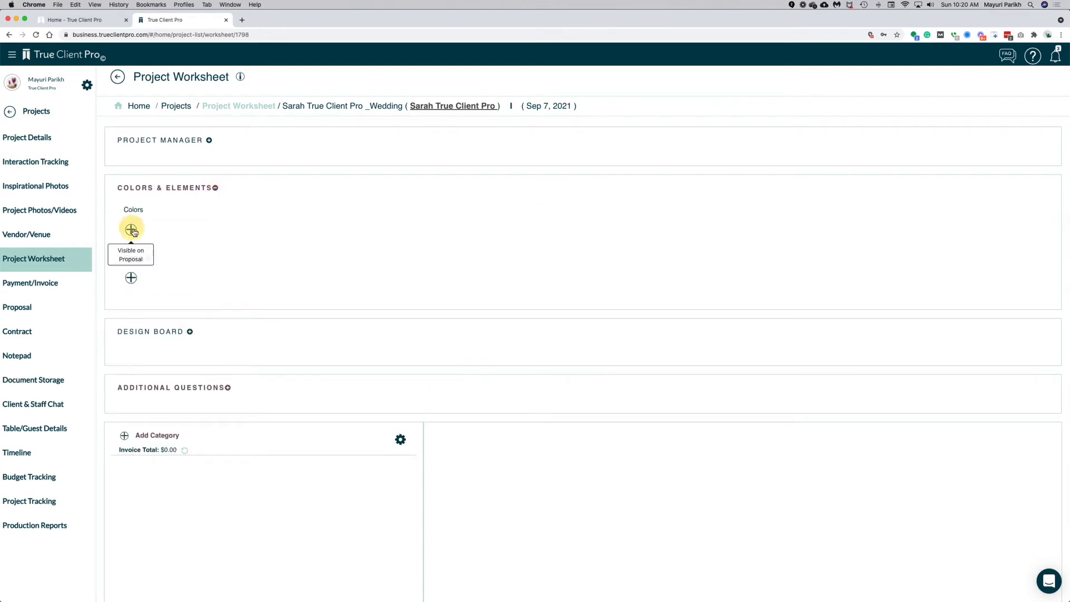
pyautogui.scroll(-3, 412, 251)
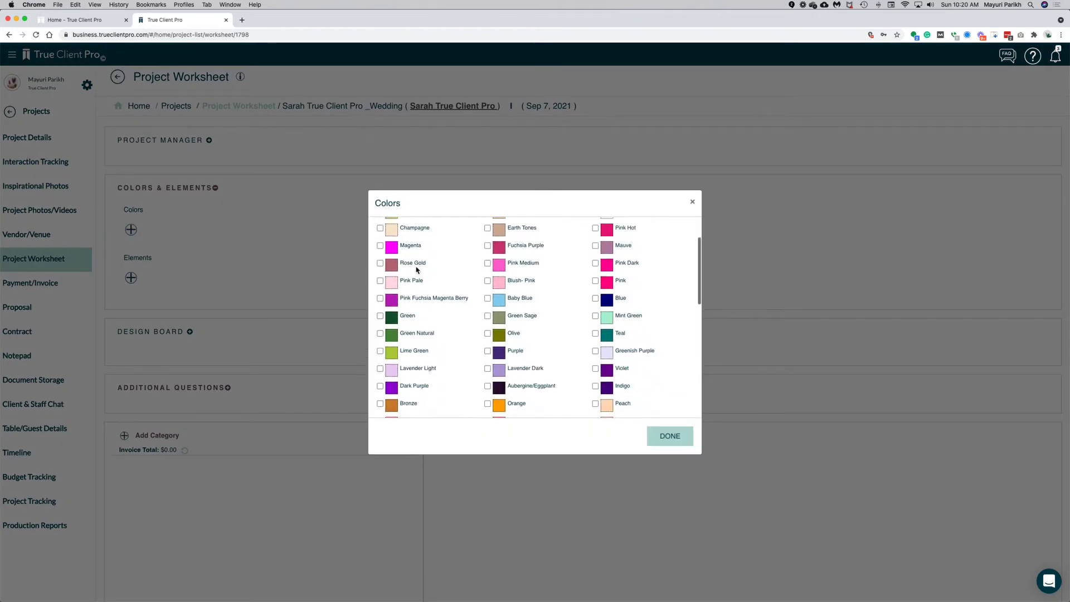
pyautogui.click(381, 285)
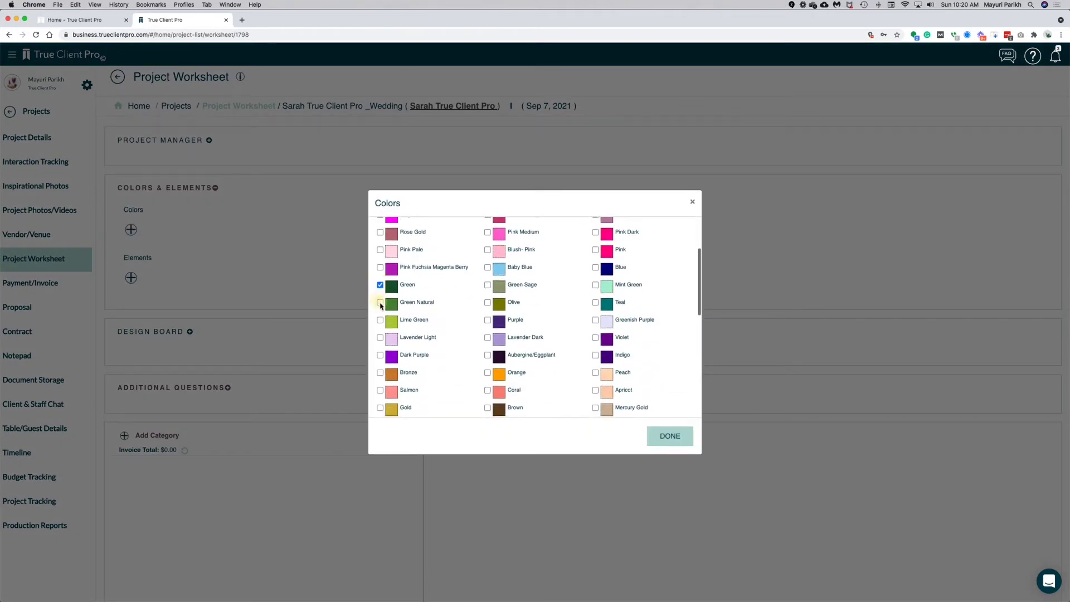
pyautogui.click(380, 302)
pyautogui.click(381, 320)
pyautogui.click(488, 284)
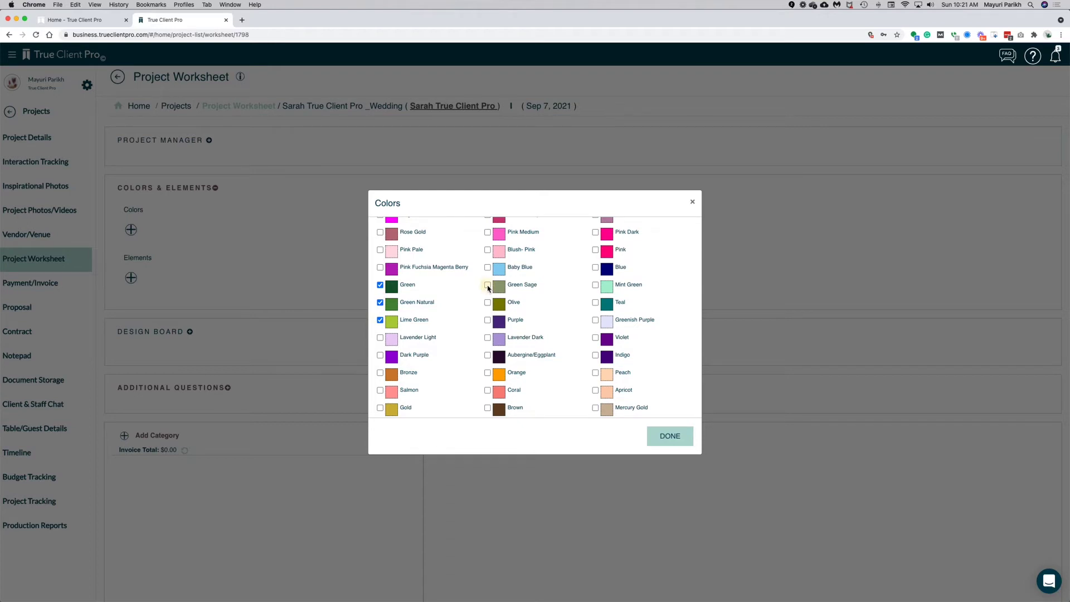
# Add Salmon, Coral and Mercury Gold and confirm the colour selection
pyautogui.scroll(-2, 443, 318)
pyautogui.scroll(-3, 443, 318)
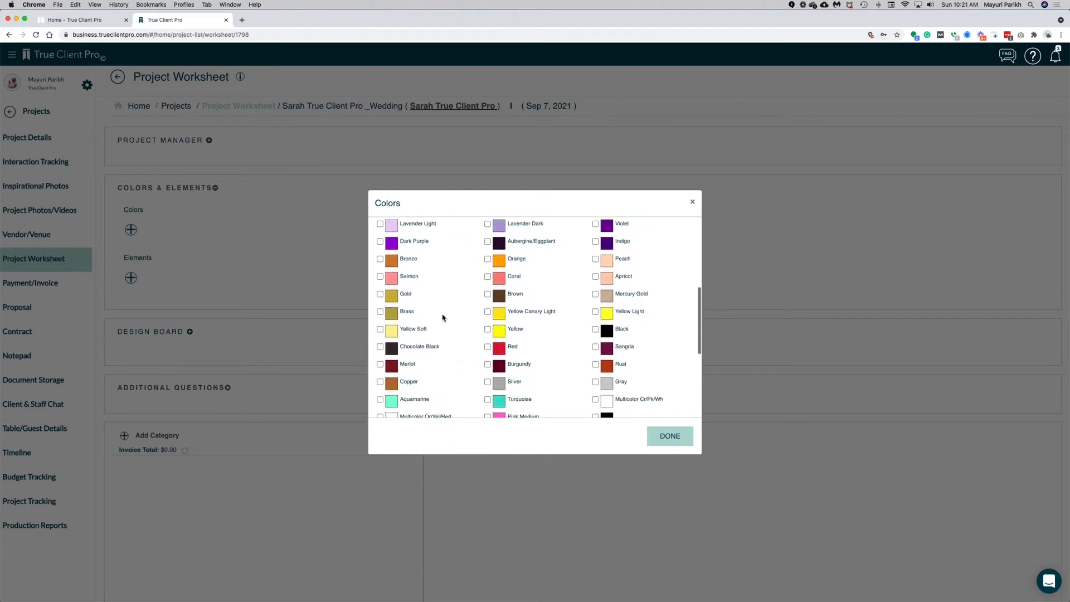
pyautogui.click(380, 275)
pyautogui.click(488, 276)
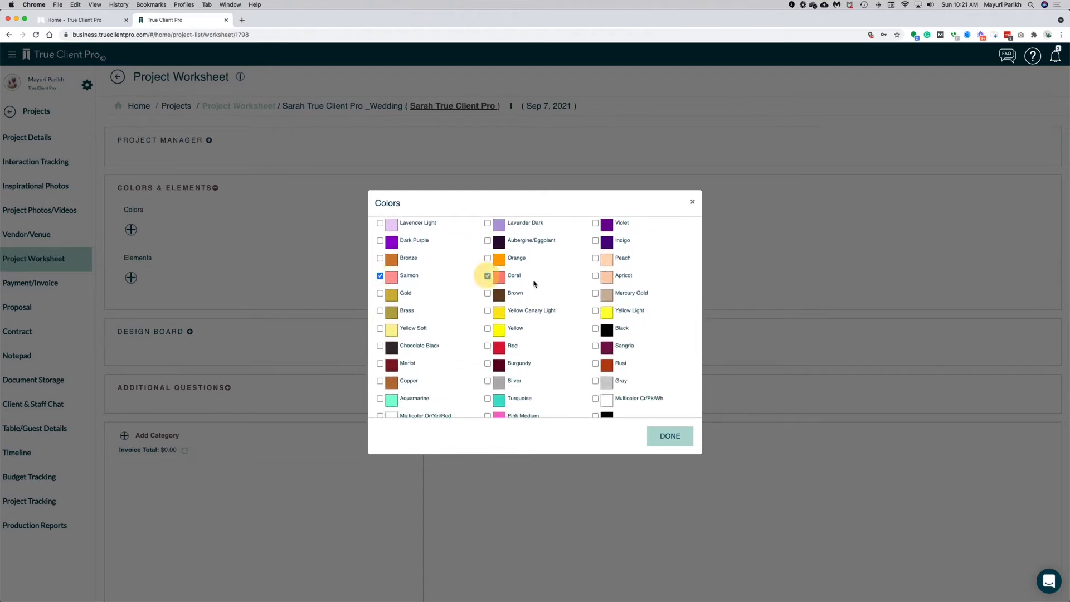
pyautogui.scroll(-5, 549, 296)
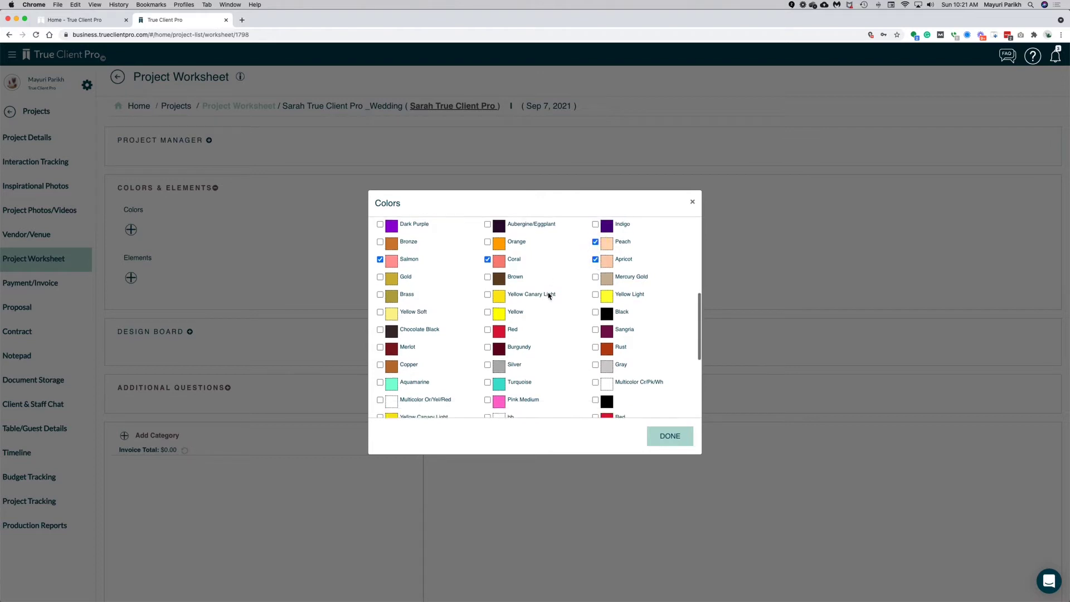
pyautogui.scroll(-3, 548, 295)
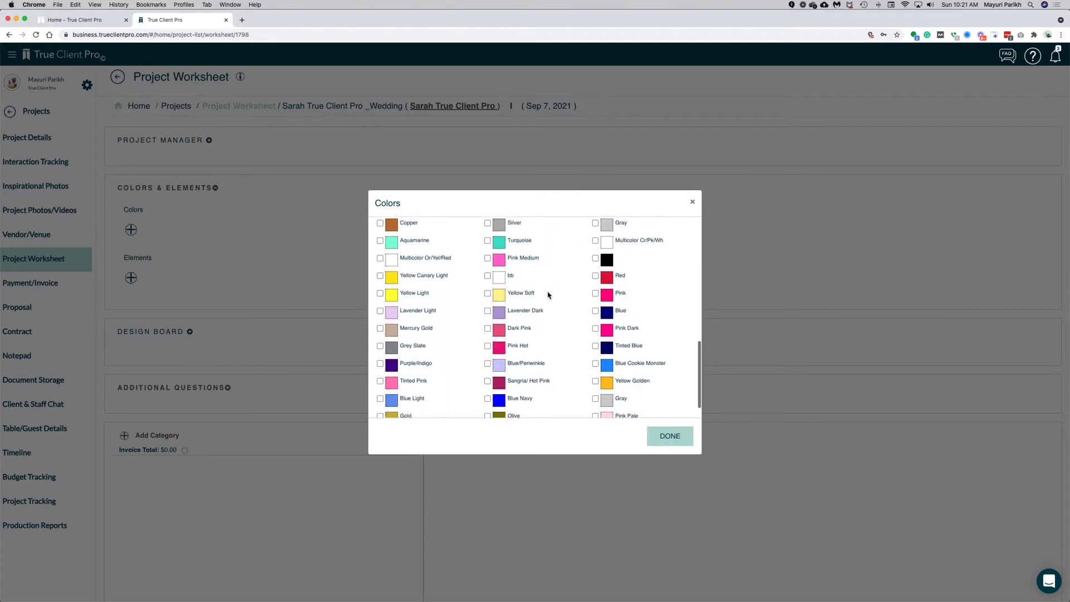
pyautogui.click(380, 325)
pyautogui.scroll(10, 382, 251)
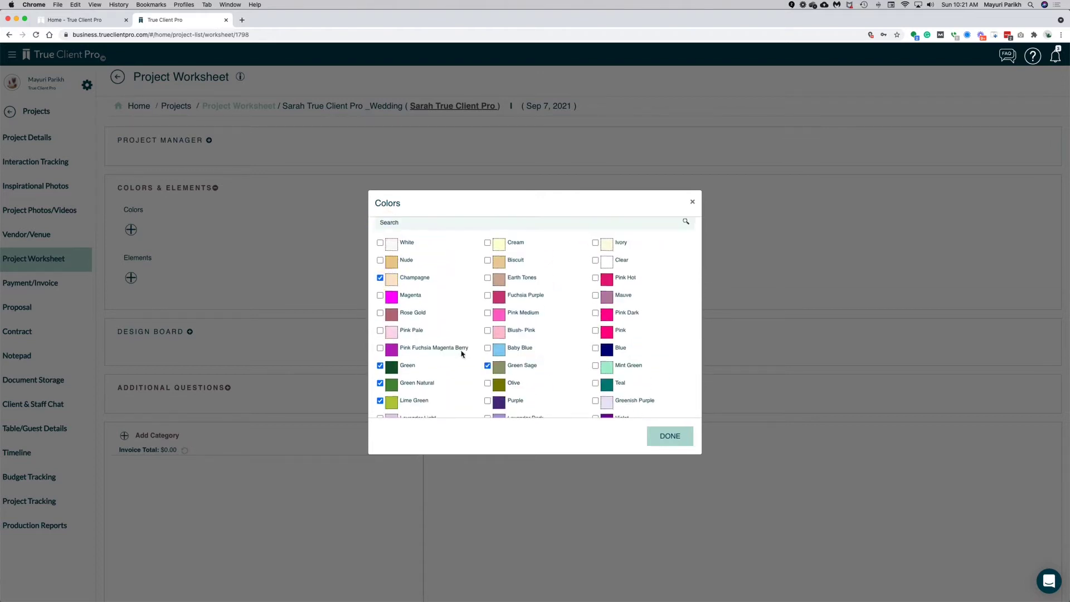
pyautogui.scroll(-6, 461, 351)
pyautogui.scroll(-3, 461, 353)
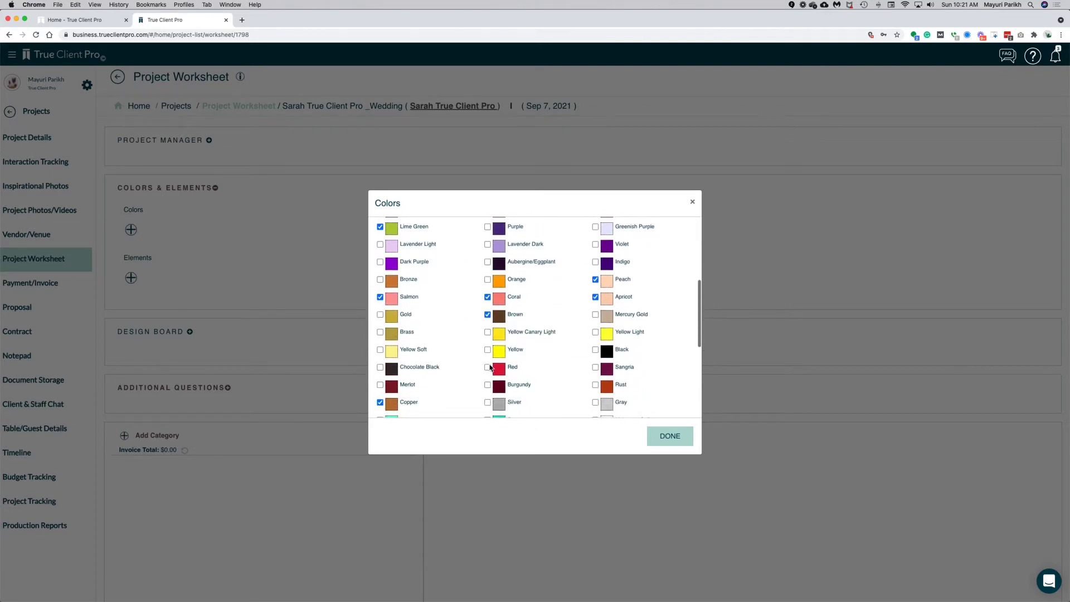
pyautogui.click(668, 438)
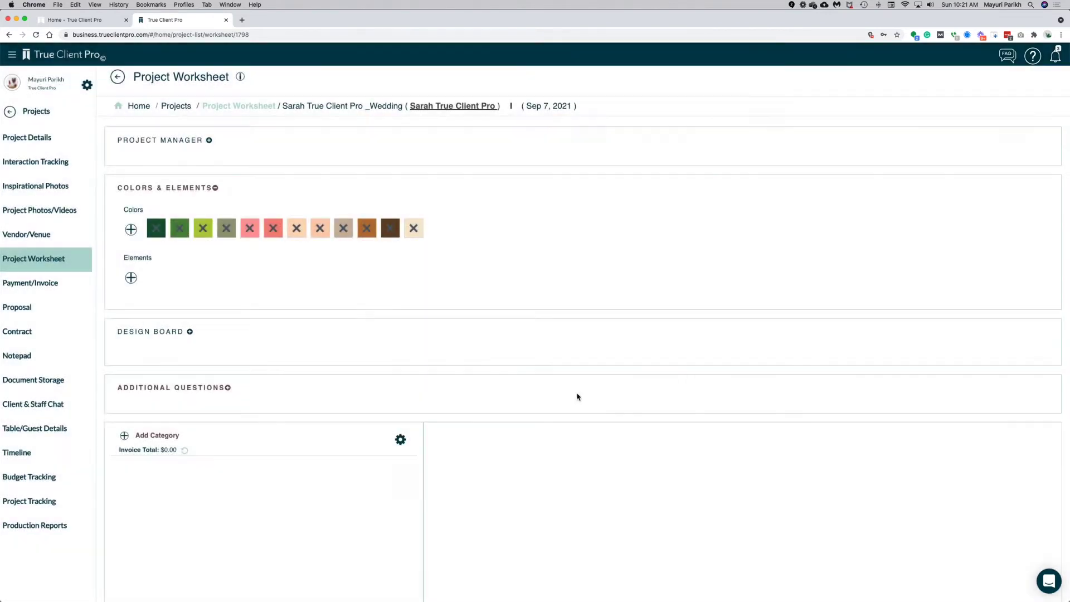
# Search 'rose' in the Elements picker and tick Garden Roses, Roses and Spray Roses
pyautogui.click(132, 279)
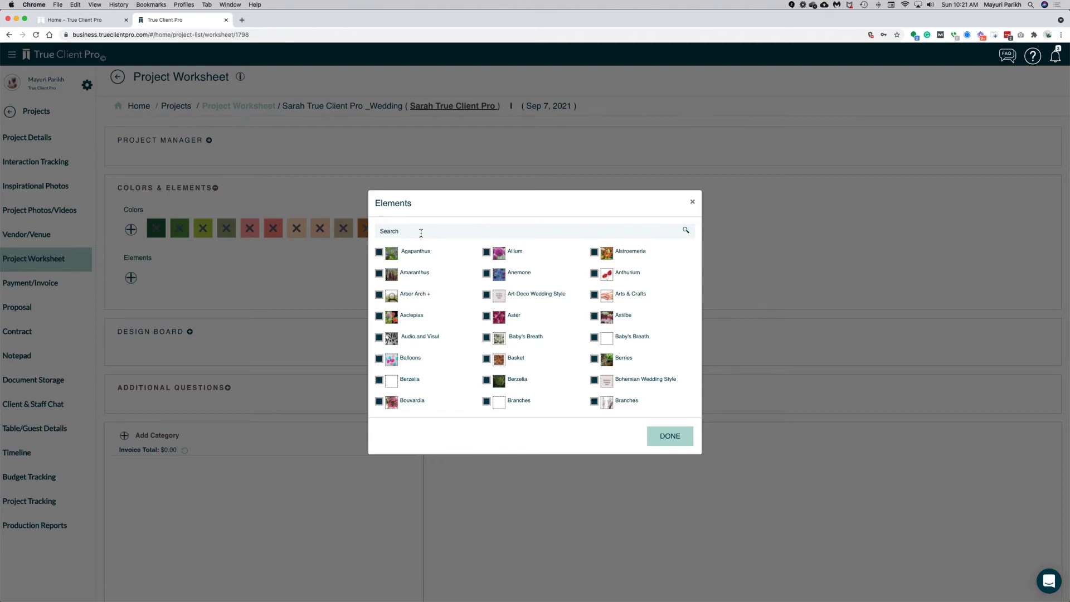
pyautogui.click(421, 233)
pyautogui.write('rose')
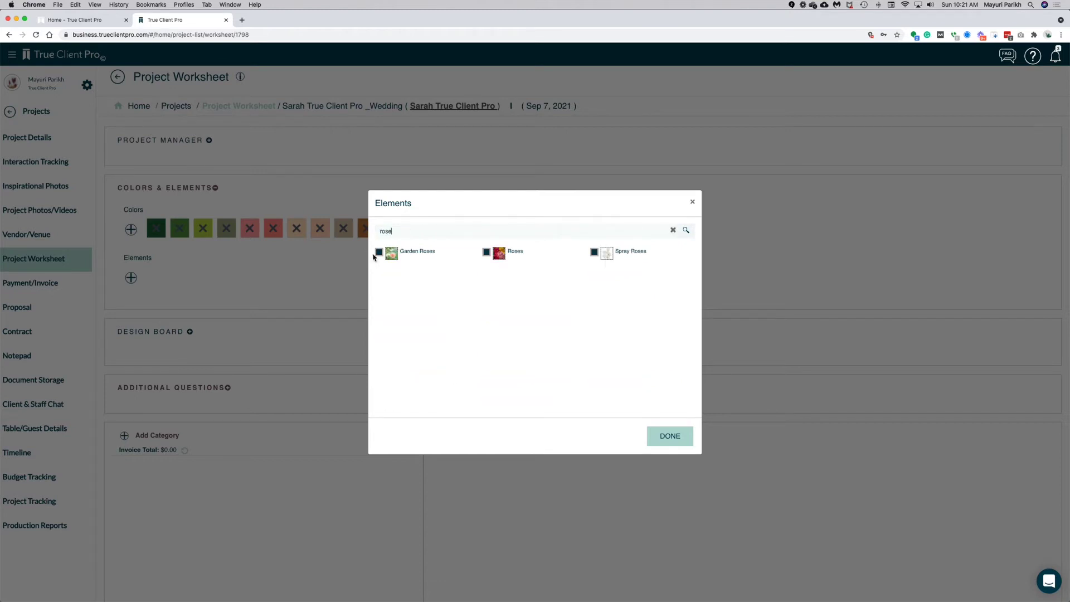
pyautogui.click(379, 251)
pyautogui.click(487, 252)
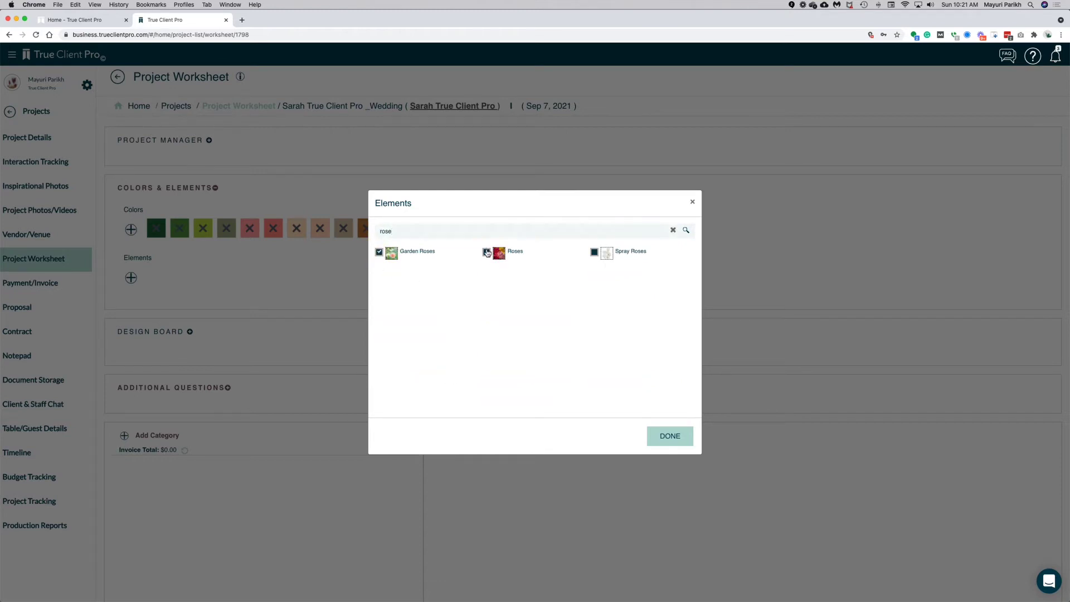
pyautogui.click(595, 252)
# Search for and tick the Stock and Greens/Foliage elements
pyautogui.doubleClick(383, 230)
pyautogui.write('s')
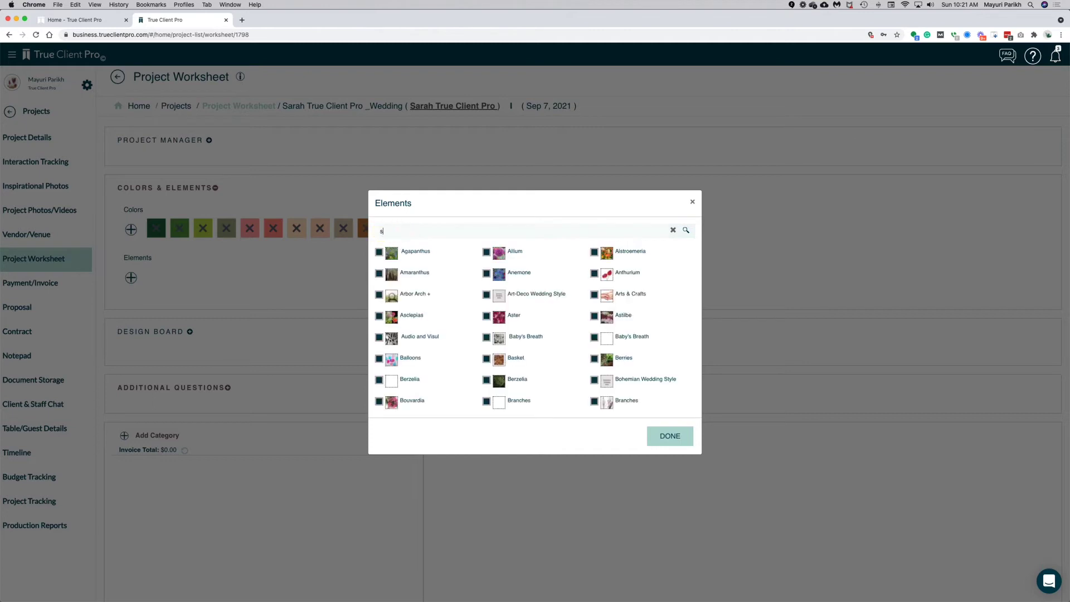
pyautogui.write('tock')
pyautogui.click(379, 251)
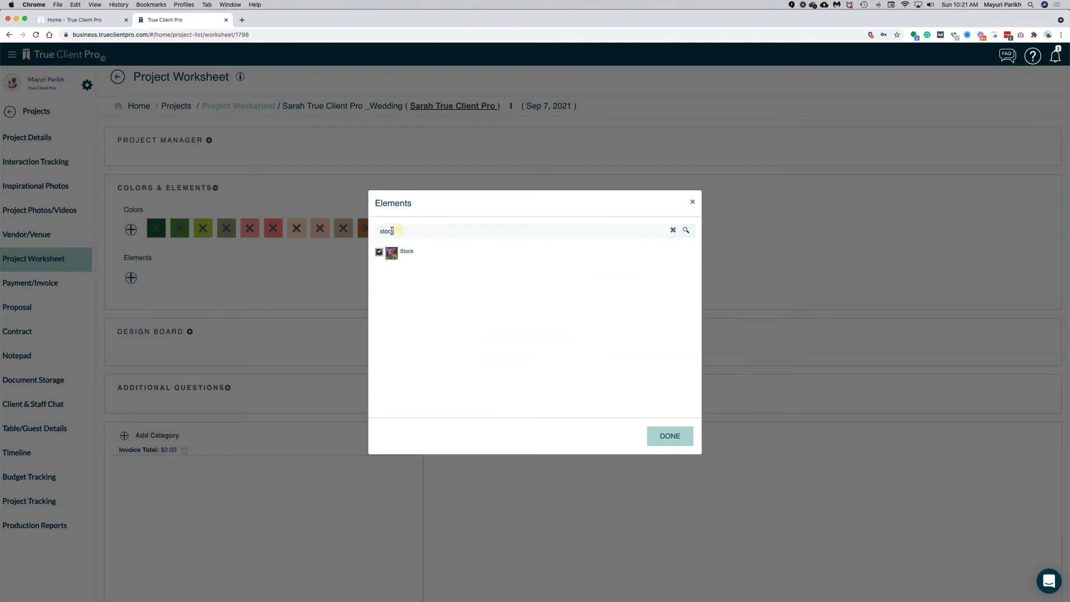
pyautogui.doubleClick(371, 230)
pyautogui.press('BackSpace')
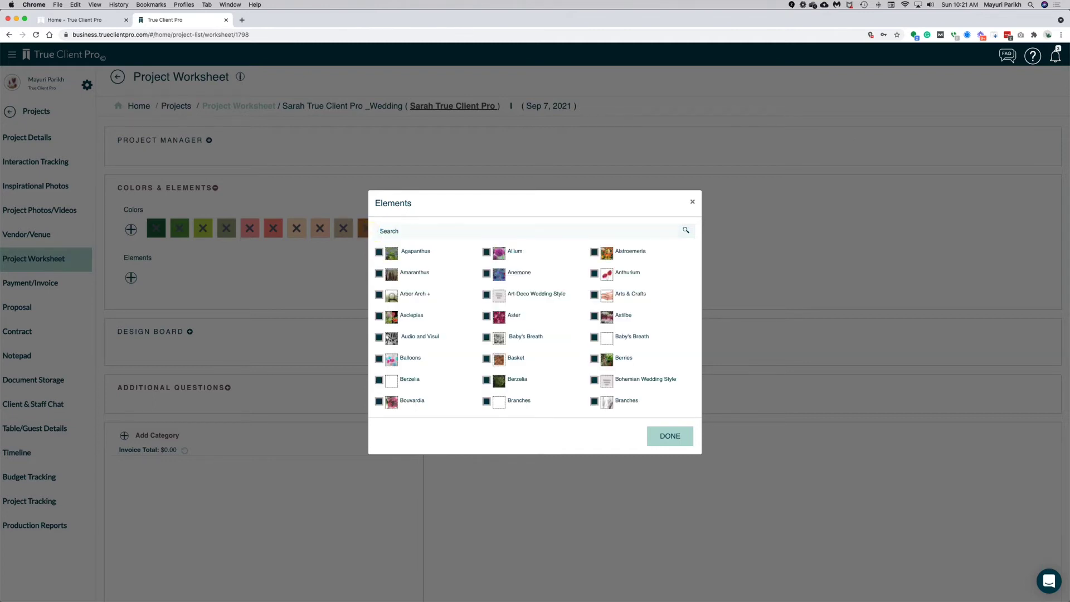
pyautogui.write('gree')
pyautogui.click(594, 252)
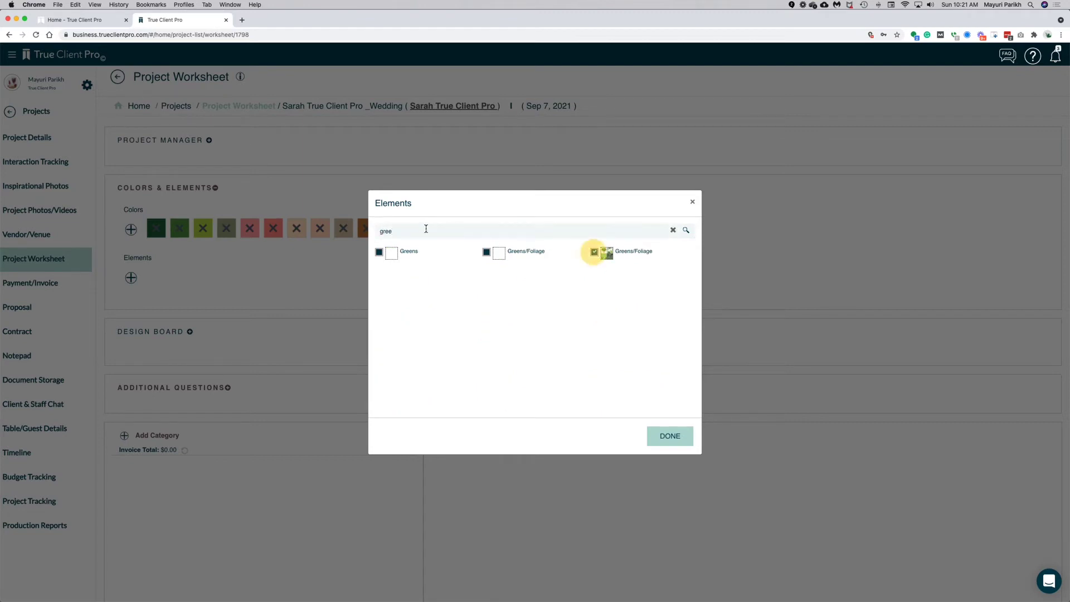
# Search for and tick the Branches and Equipment elements
pyautogui.doubleClick(385, 230)
pyautogui.press('BackSpace')
pyautogui.write('brac')
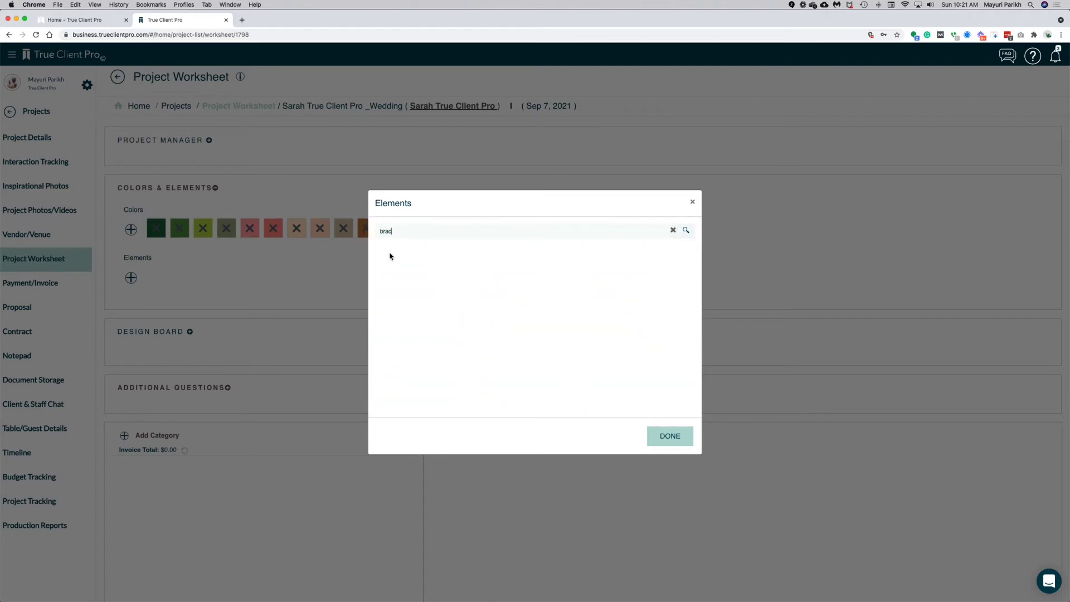
pyautogui.press('BackSpace')
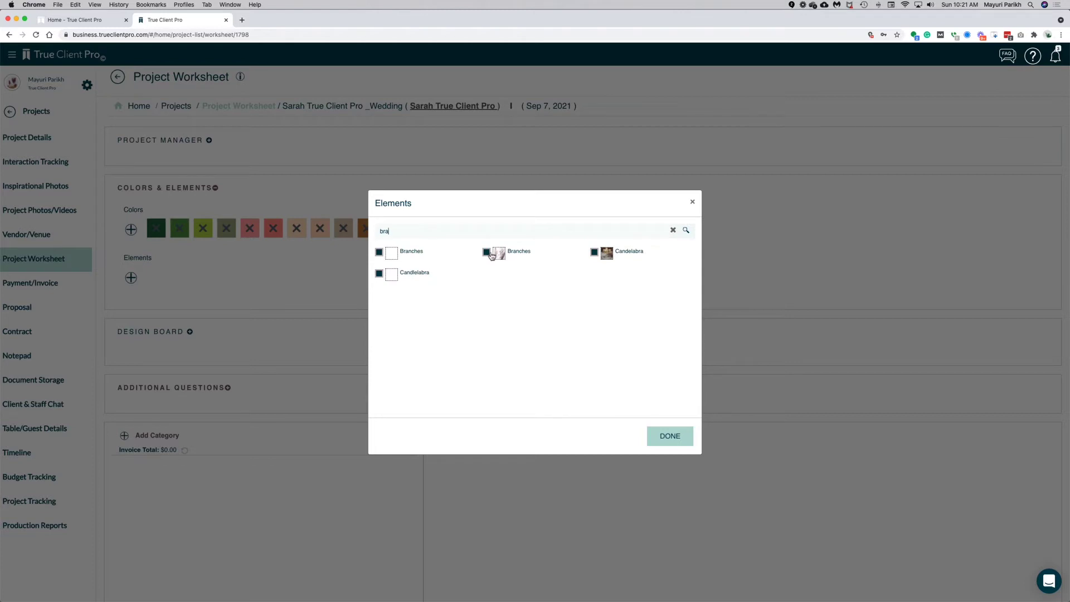
pyautogui.click(487, 252)
pyautogui.press('BackSpace')
pyautogui.press('BackSpace')
pyautogui.press('BackSpace')
pyautogui.write('eqi')
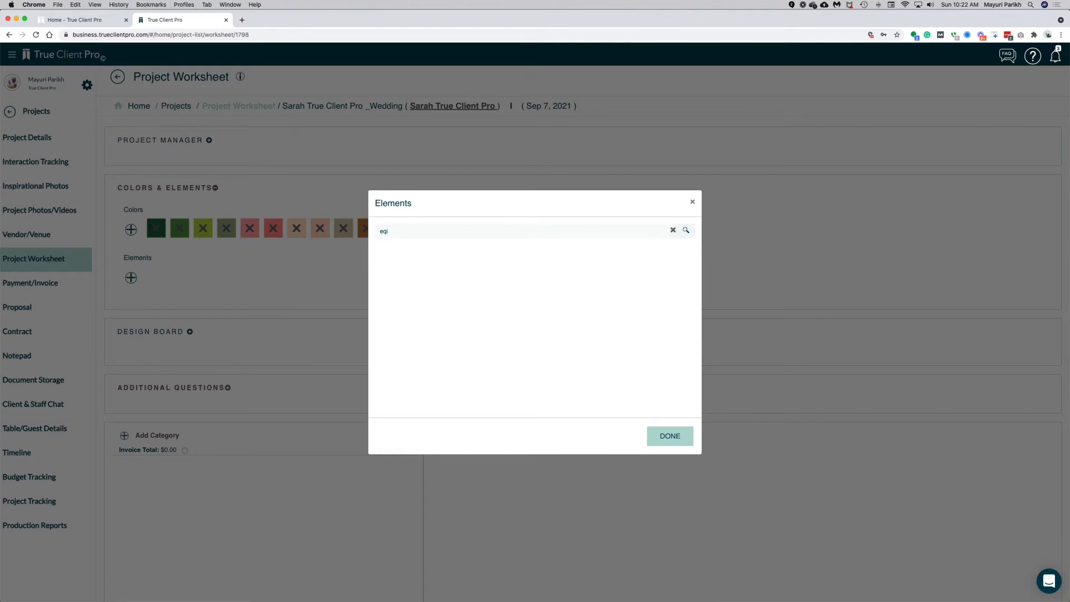
pyautogui.press('BackSpace')
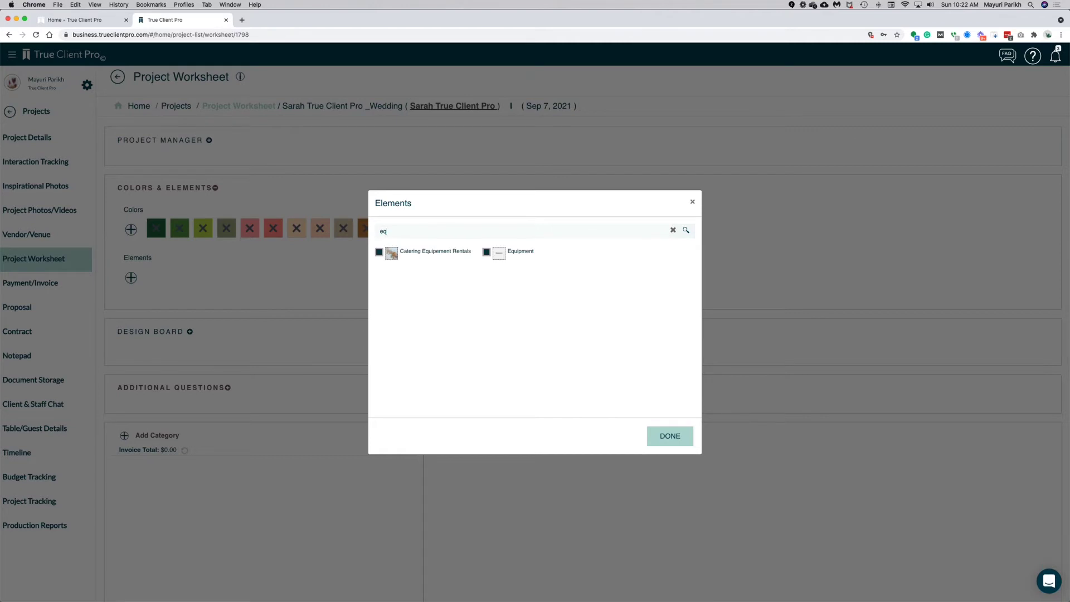
pyautogui.click(486, 252)
# Add Painted Flowers and confirm the eight chosen elements
pyautogui.click(386, 232)
pyautogui.press('BackSpace')
pyautogui.press('BackSpace')
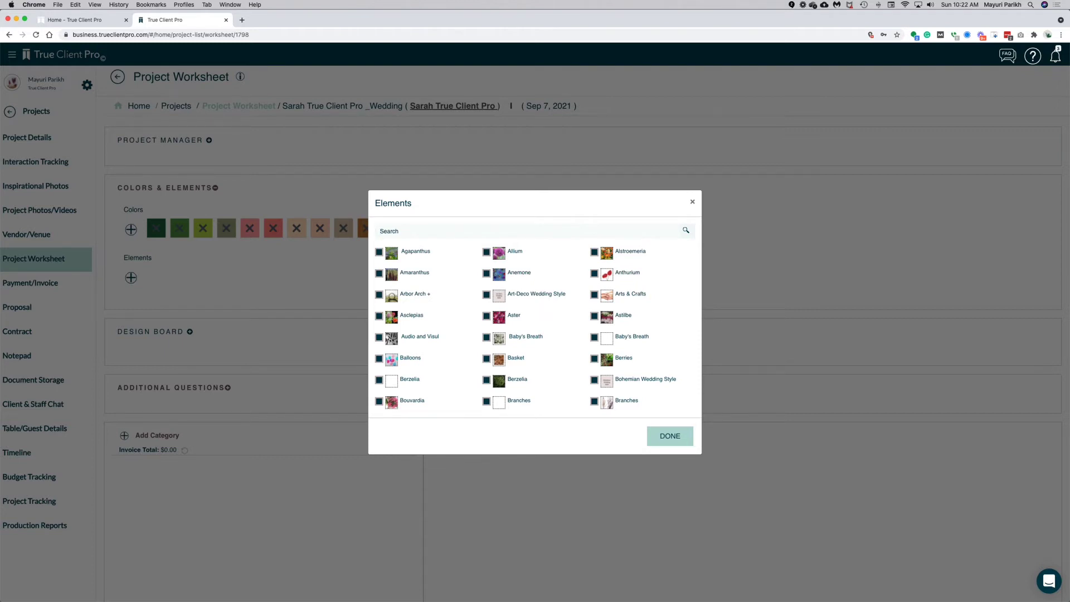
pyautogui.write('pain')
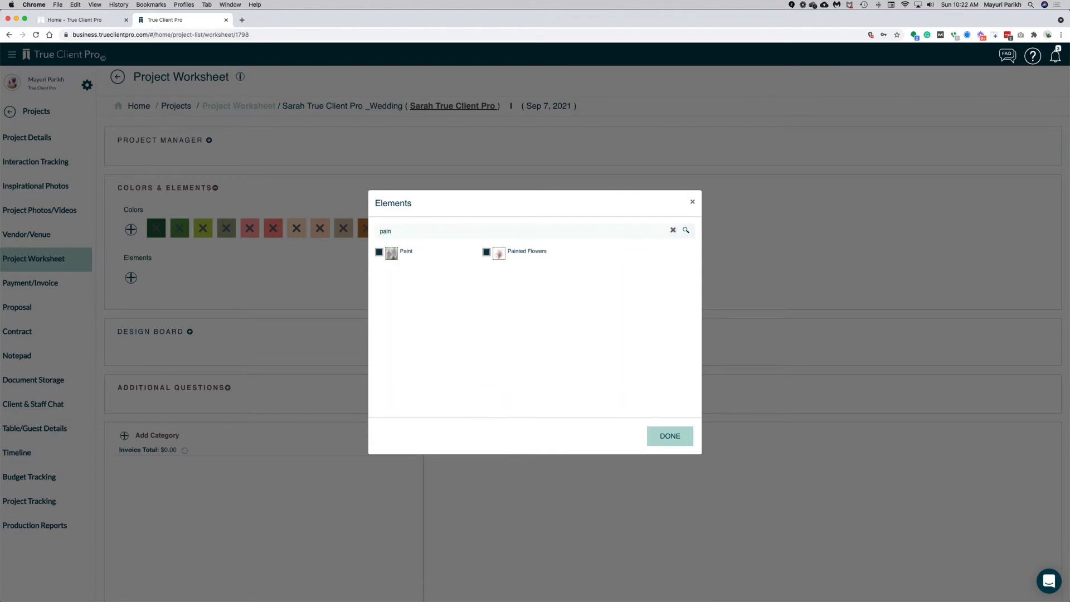
pyautogui.click(486, 251)
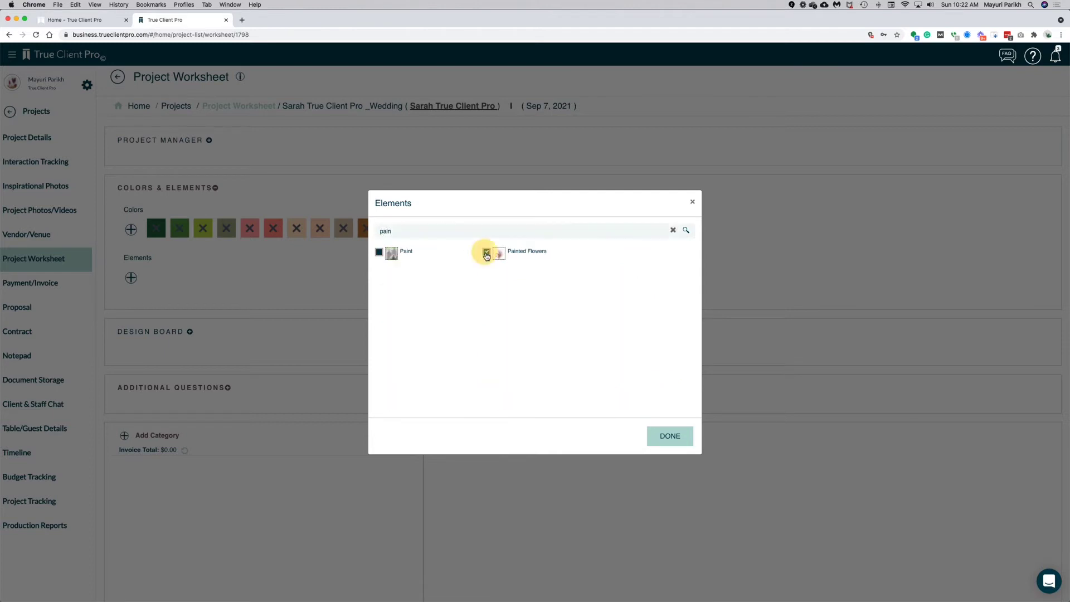
pyautogui.click(672, 436)
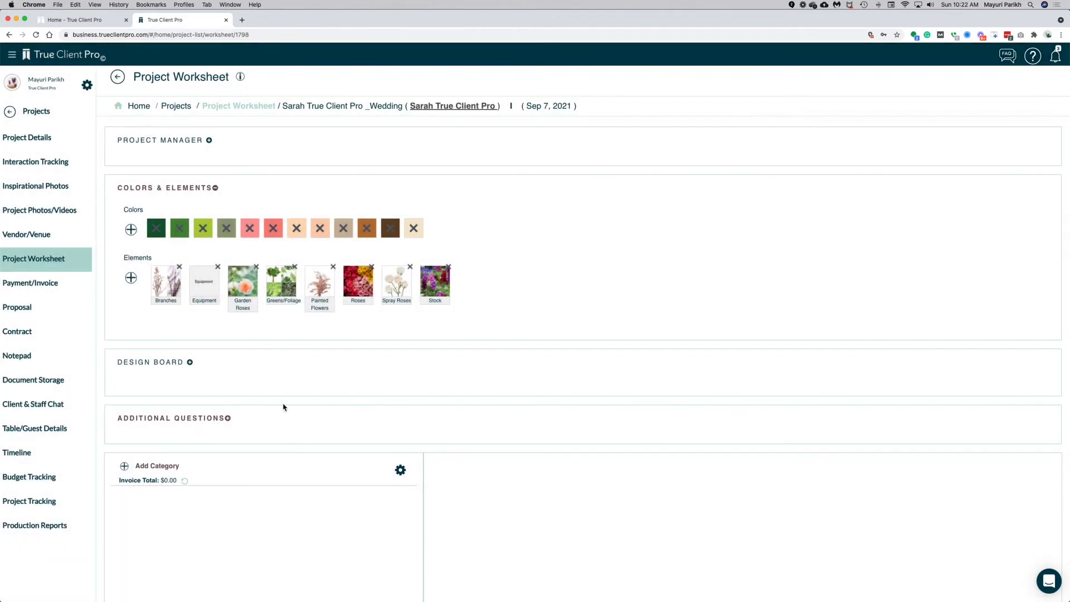
# Expand the Design Board and populate it with the chosen elements' images
pyautogui.click(190, 363)
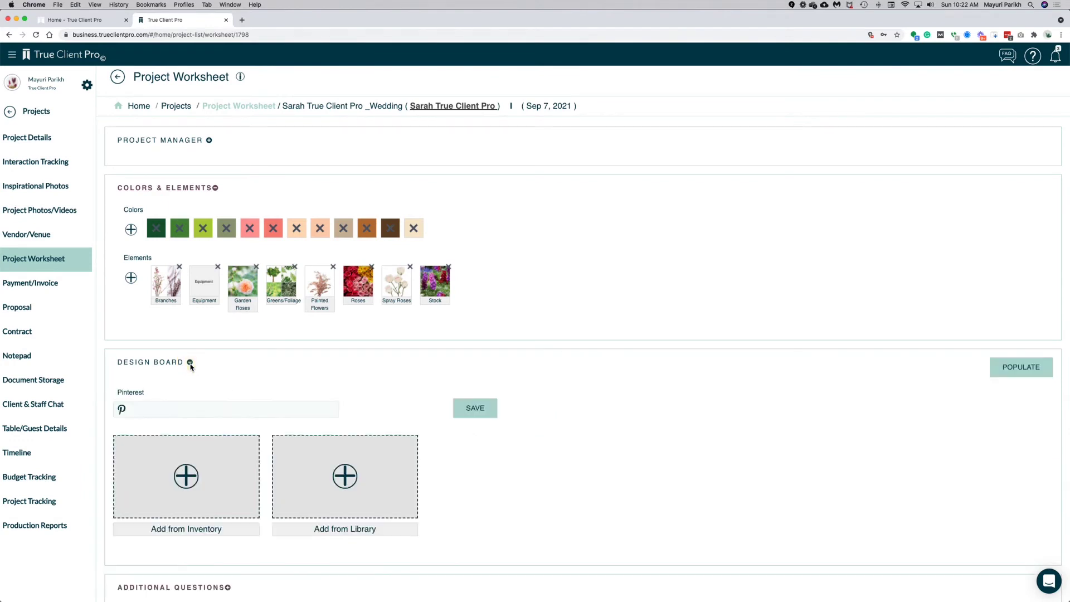
pyautogui.scroll(-3, 280, 378)
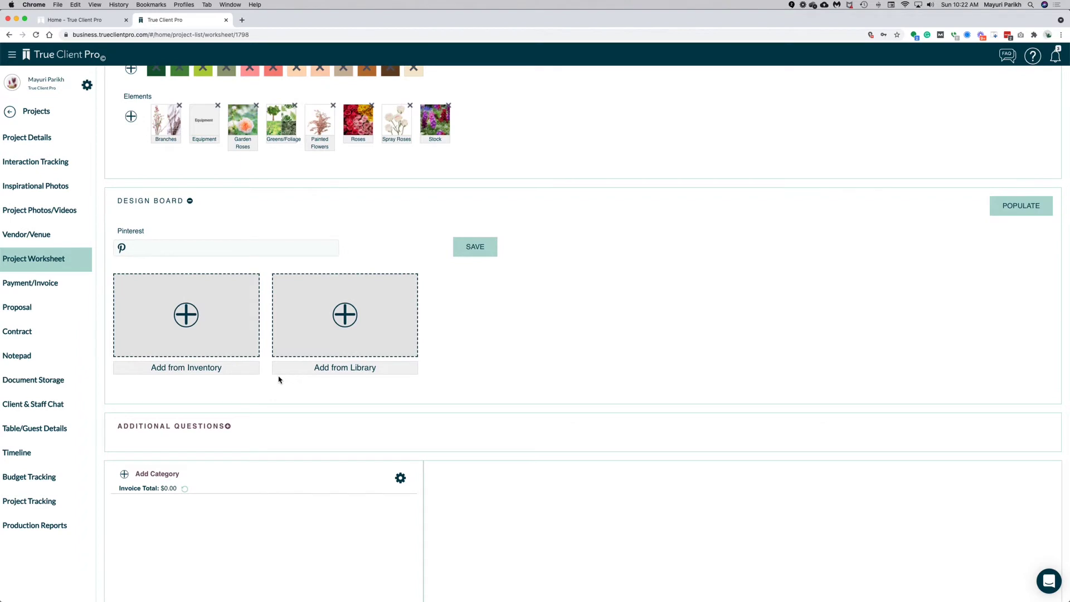
pyautogui.scroll(1, 279, 379)
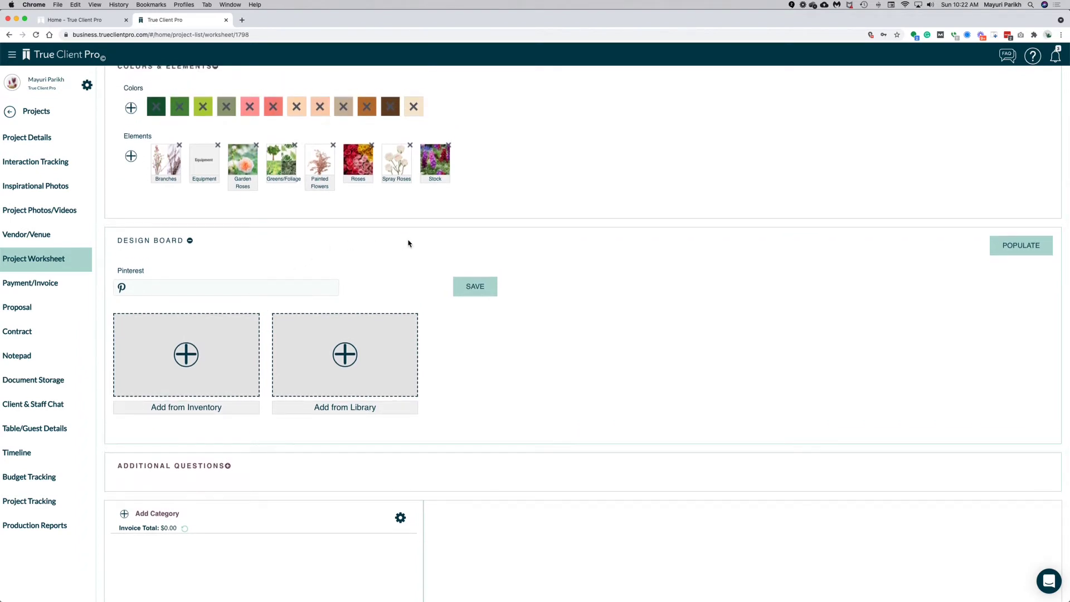
pyautogui.click(1029, 248)
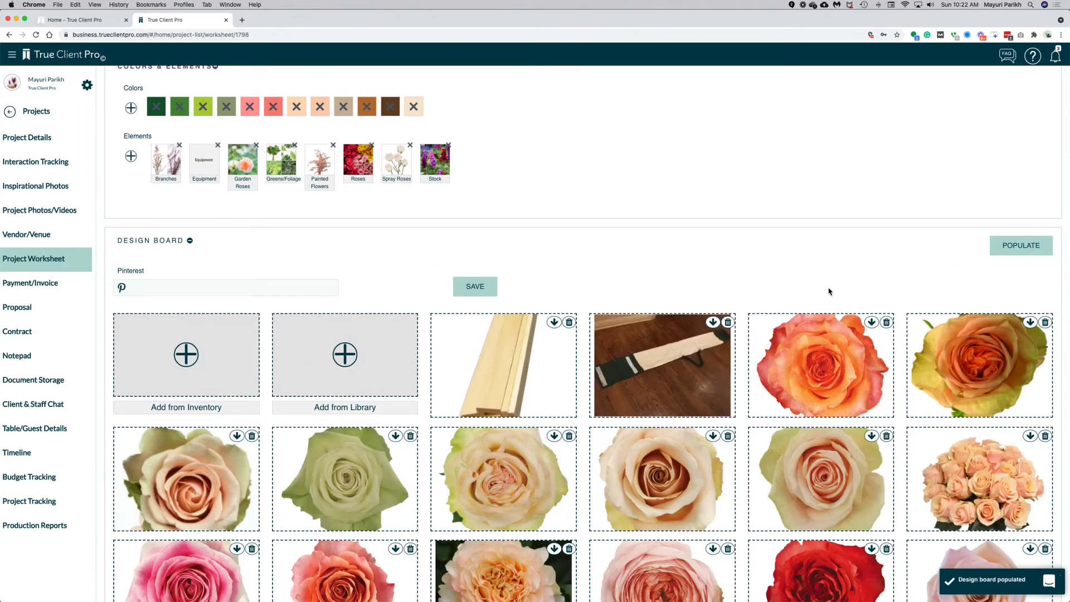
# Review the roses, branches and equipment images, then collapse the Design Board
pyautogui.scroll(-5, 828, 290)
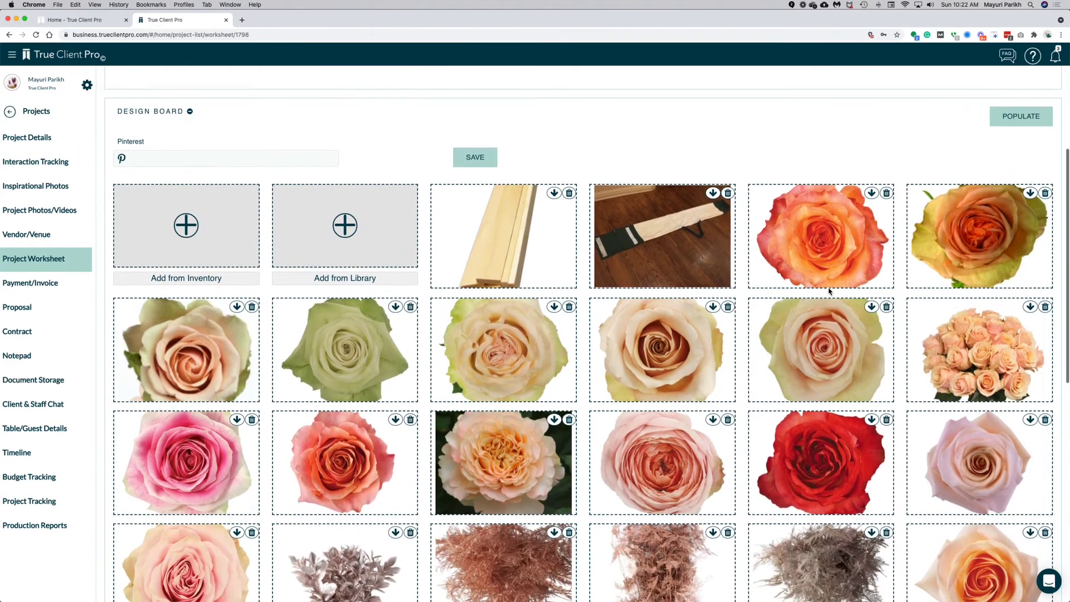
pyautogui.scroll(2, 830, 292)
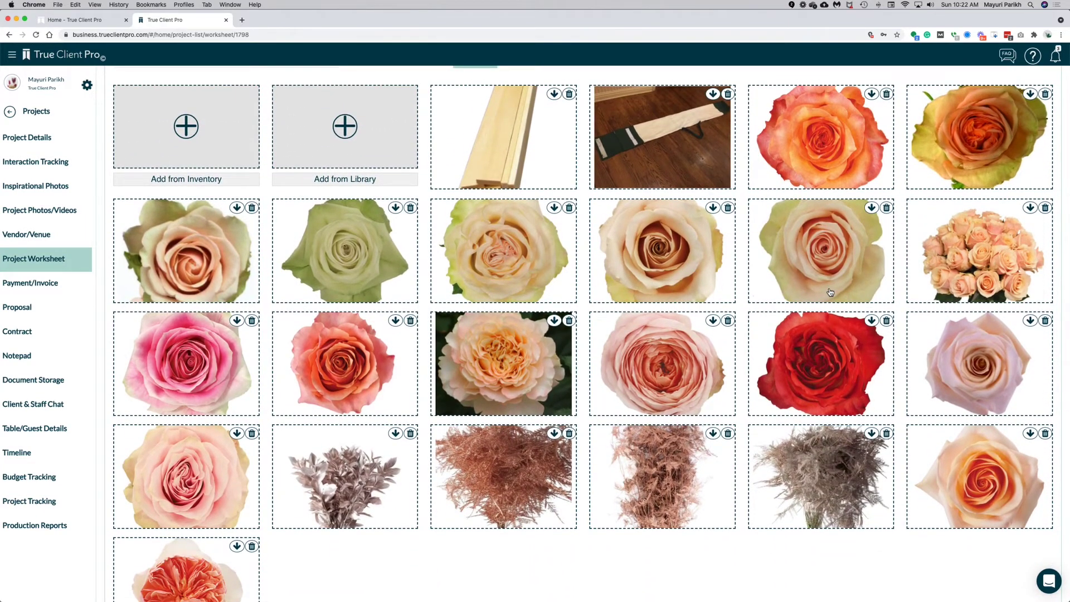
pyautogui.scroll(7, 830, 292)
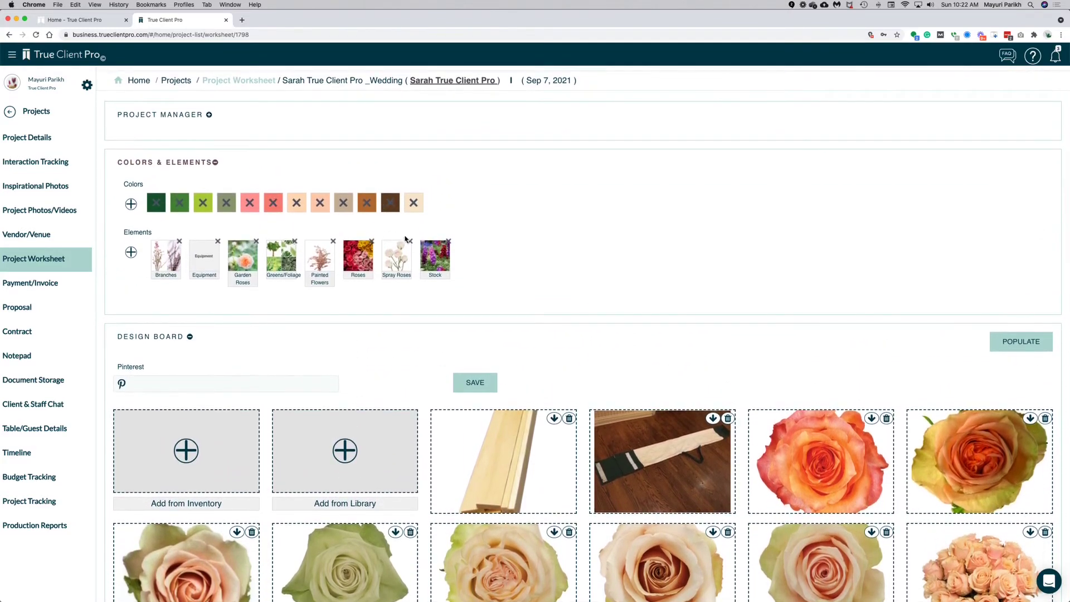
pyautogui.scroll(-7, 560, 269)
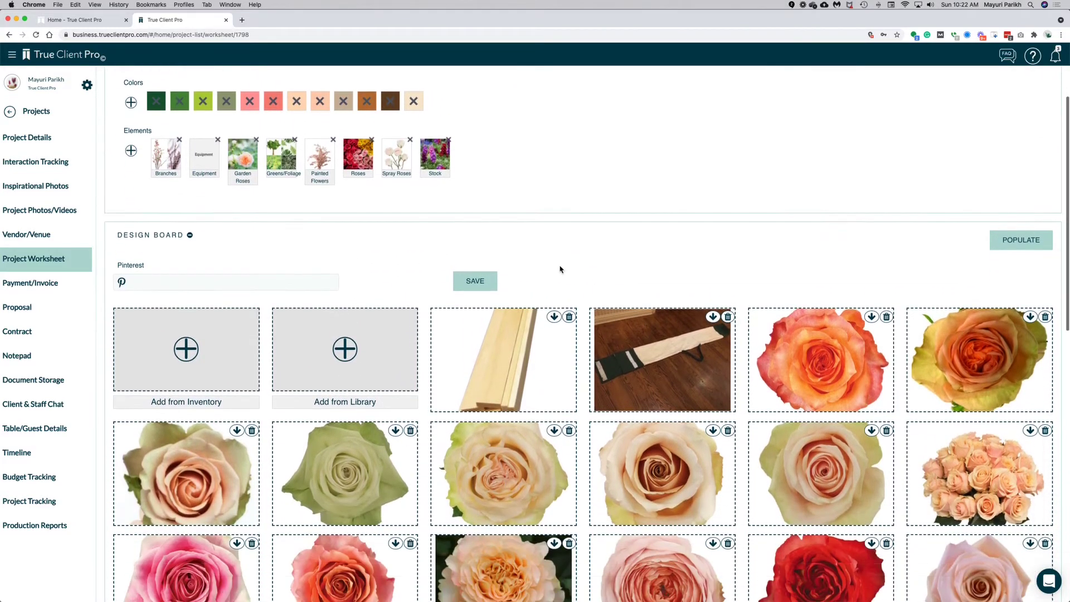
pyautogui.scroll(-2, 564, 272)
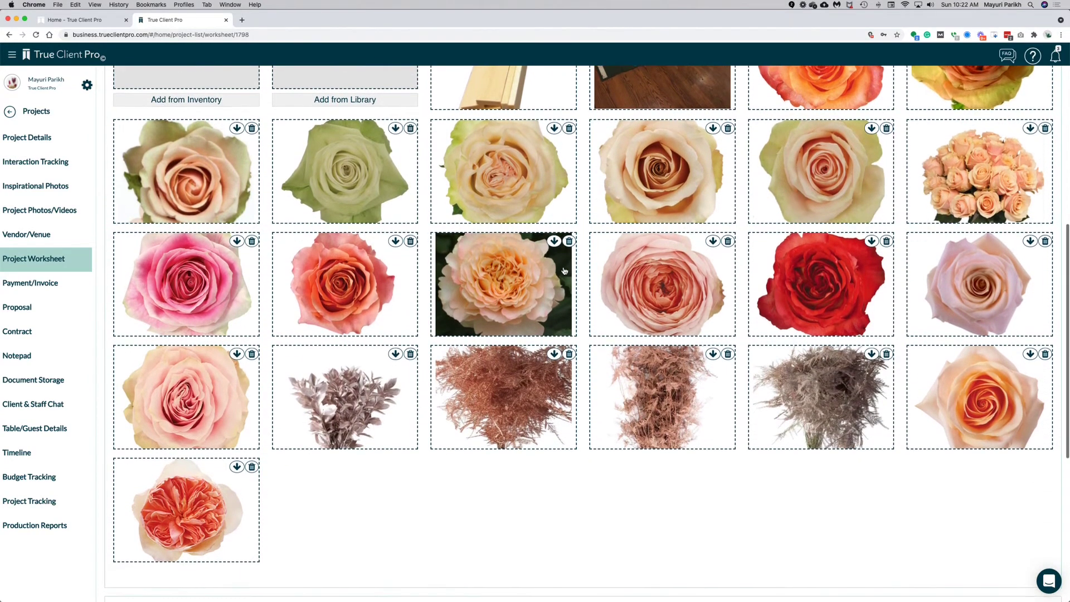
pyautogui.scroll(-2, 564, 271)
pyautogui.scroll(4, 564, 271)
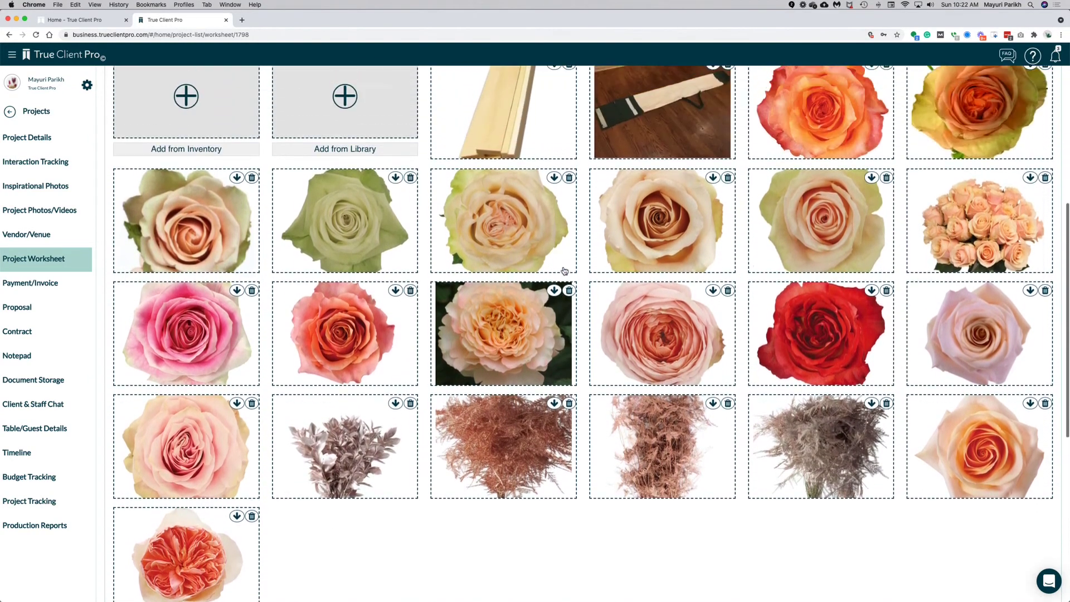
pyautogui.scroll(1, 564, 272)
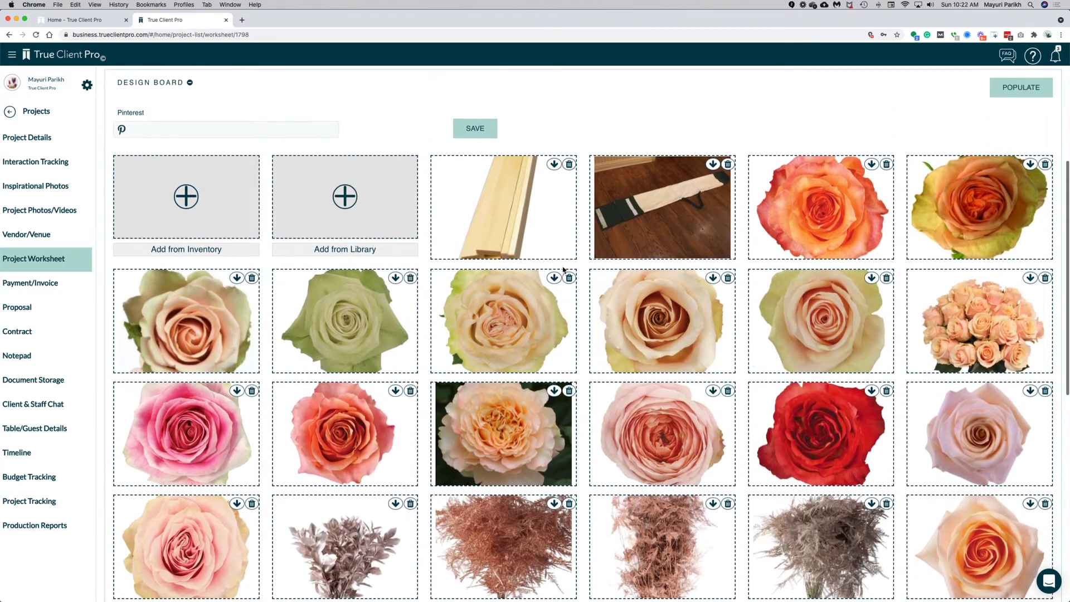
pyautogui.click(190, 85)
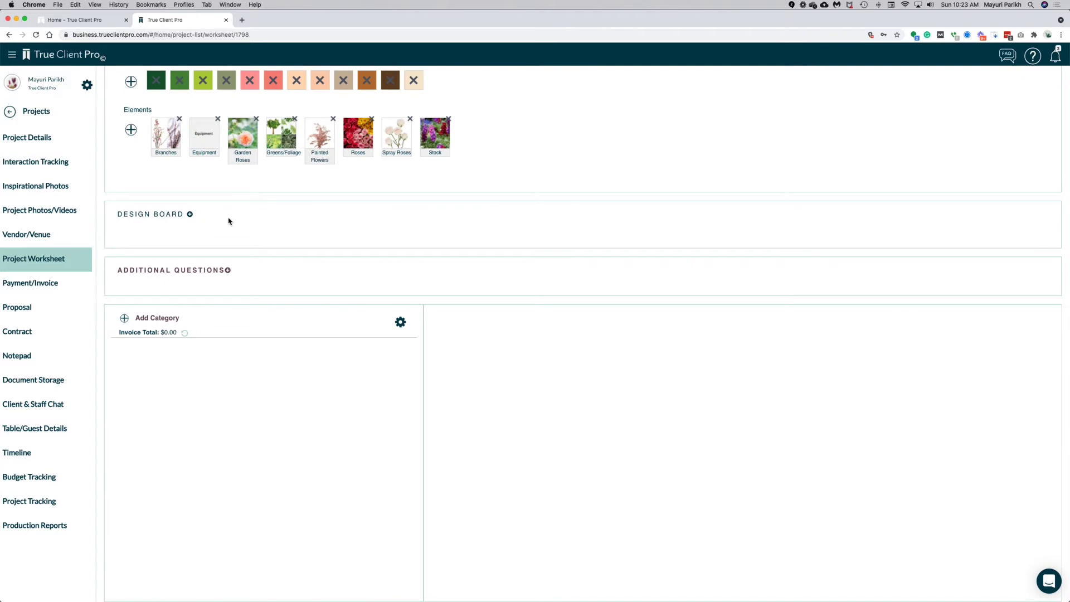
# Add a Ceremony worksheet category with Arch Installation
pyautogui.click(125, 320)
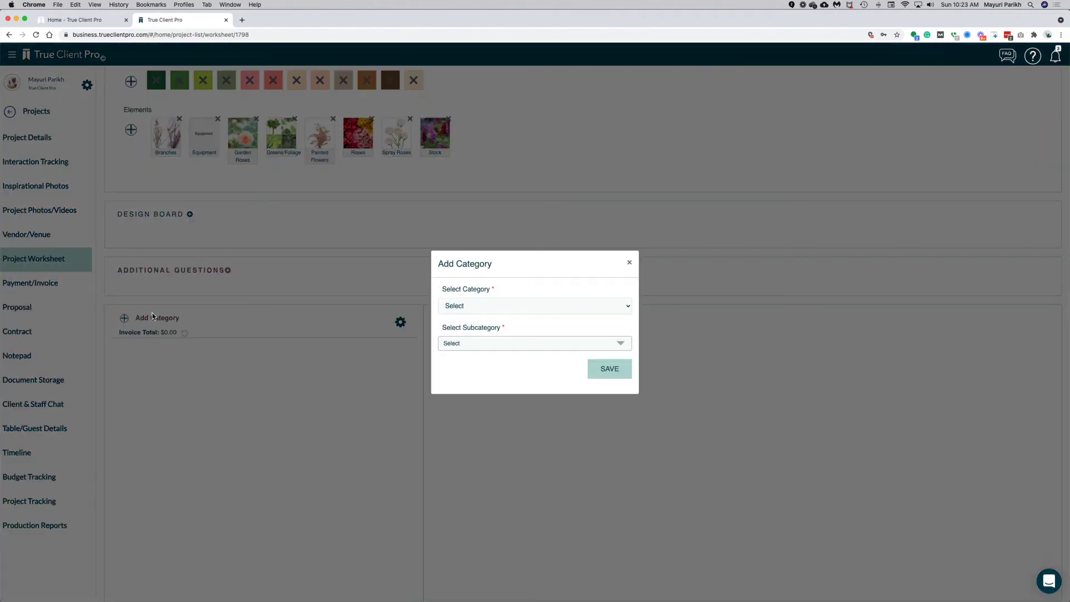
pyautogui.click(521, 308)
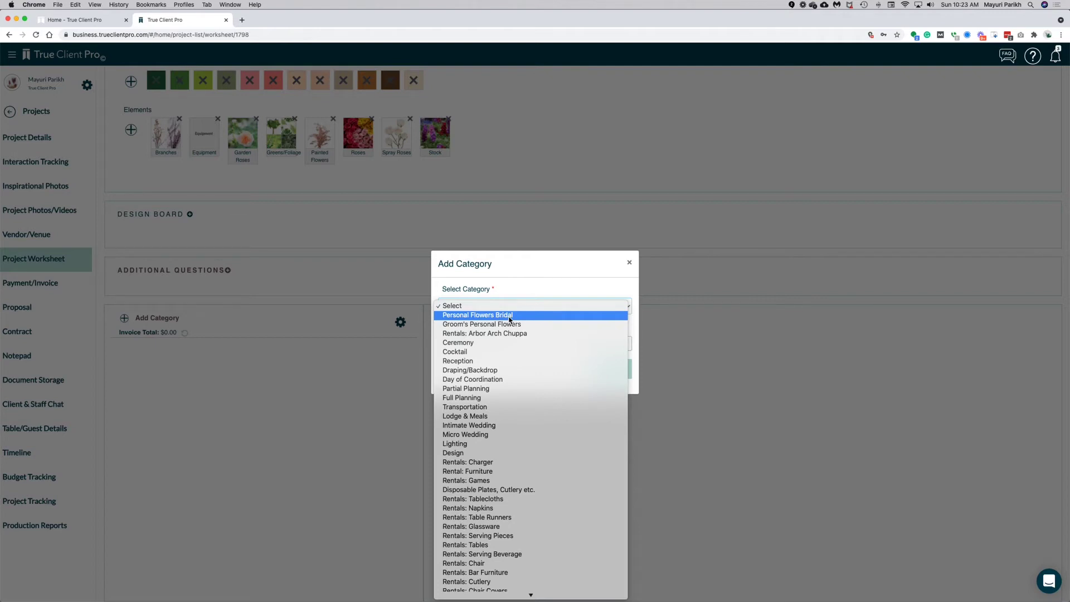
pyautogui.click(504, 343)
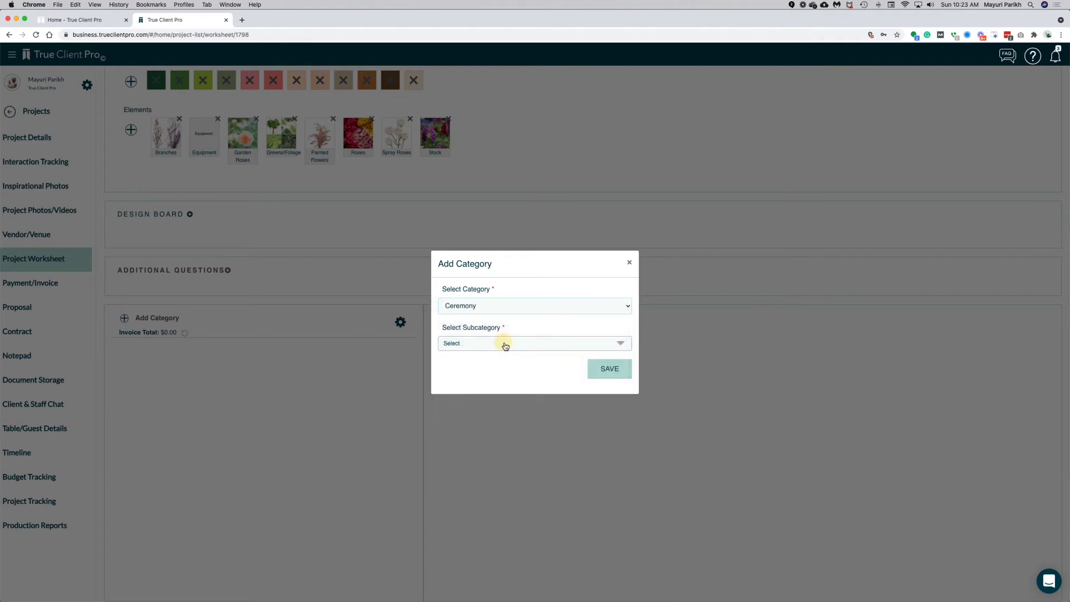
pyautogui.click(505, 343)
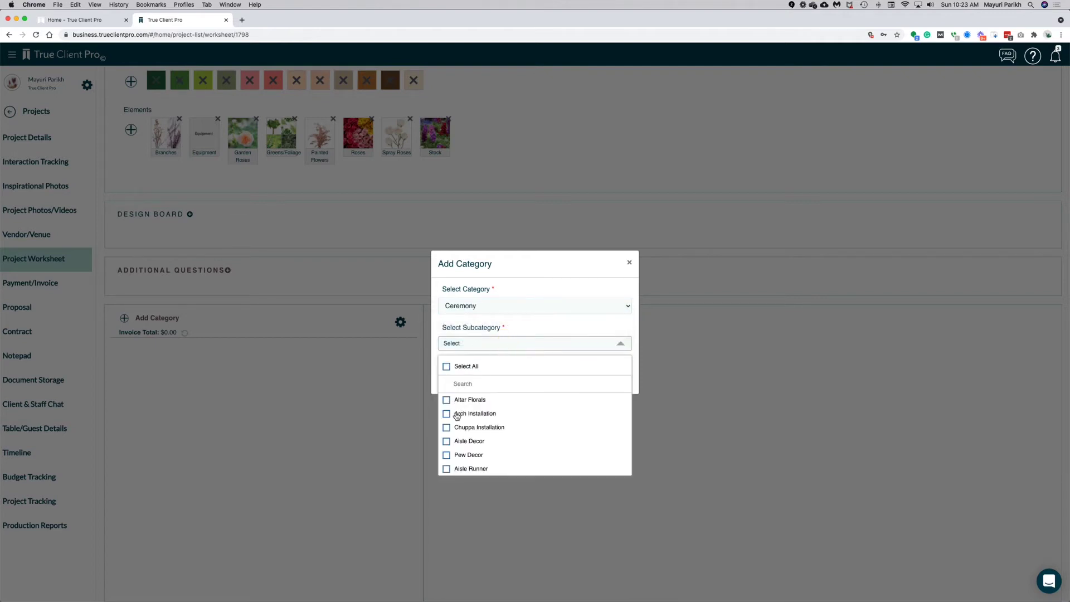
pyautogui.click(551, 280)
pyautogui.click(609, 370)
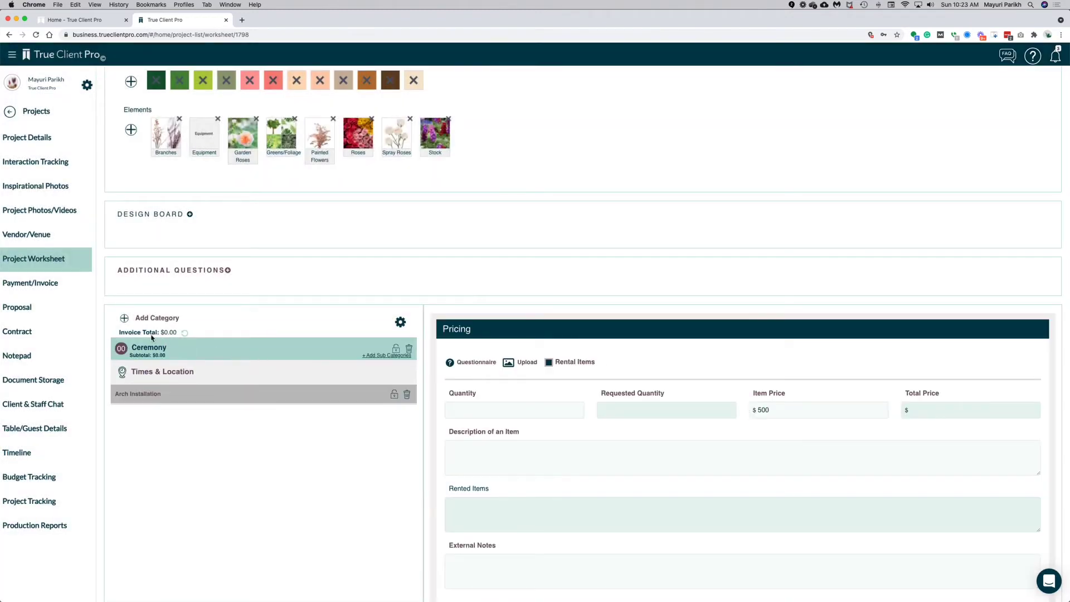
# Add a Personal Flowers Bridal category with Bride's Bouquet as its subcategory
pyautogui.click(125, 321)
pyautogui.click(497, 306)
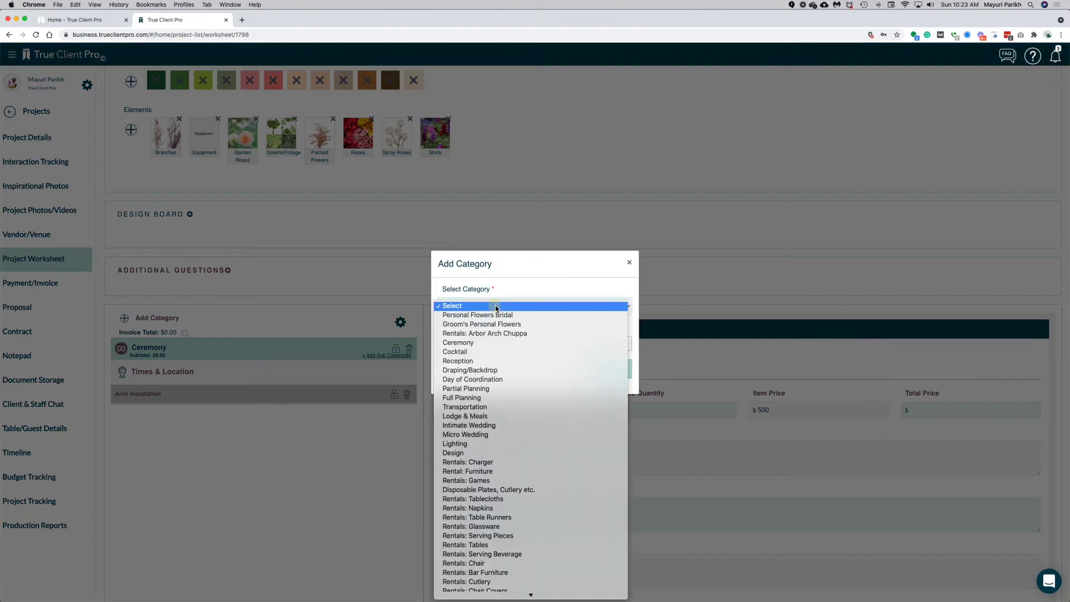
pyautogui.click(490, 313)
pyautogui.click(474, 349)
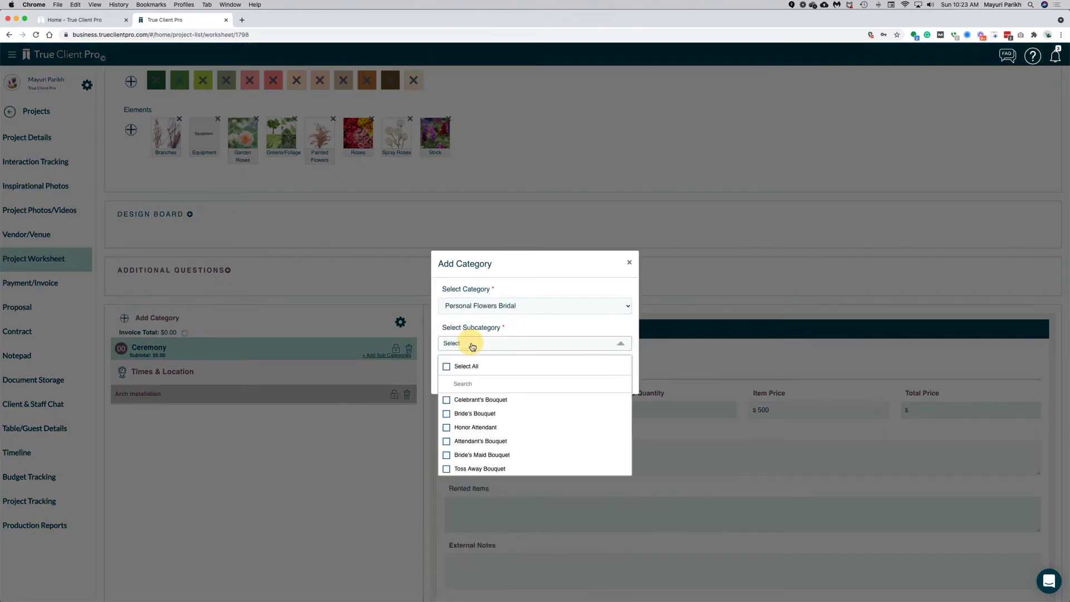
pyautogui.click(452, 418)
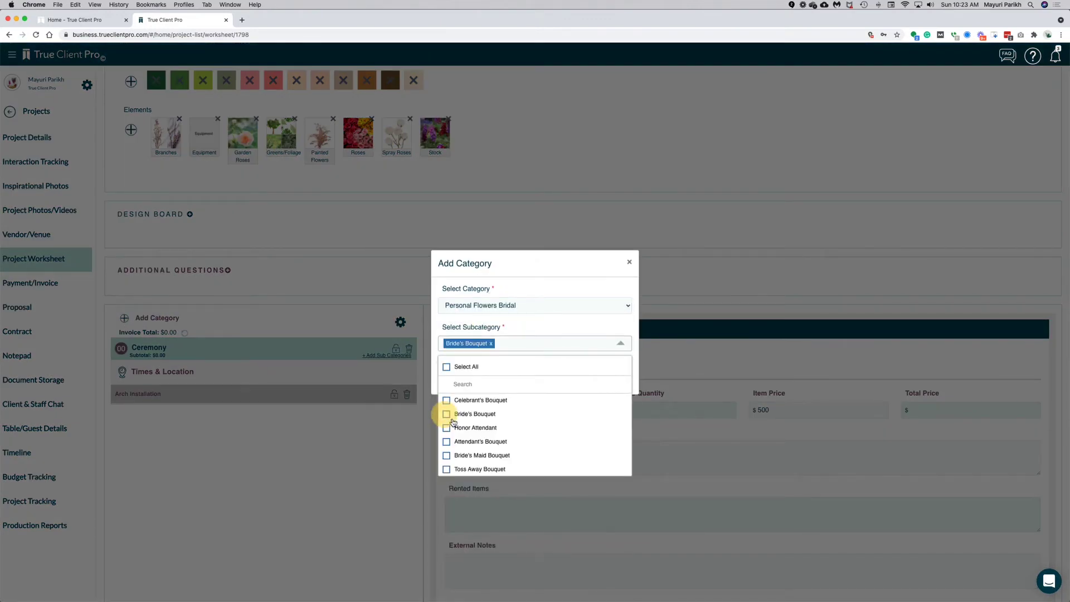
pyautogui.click(563, 287)
pyautogui.click(609, 370)
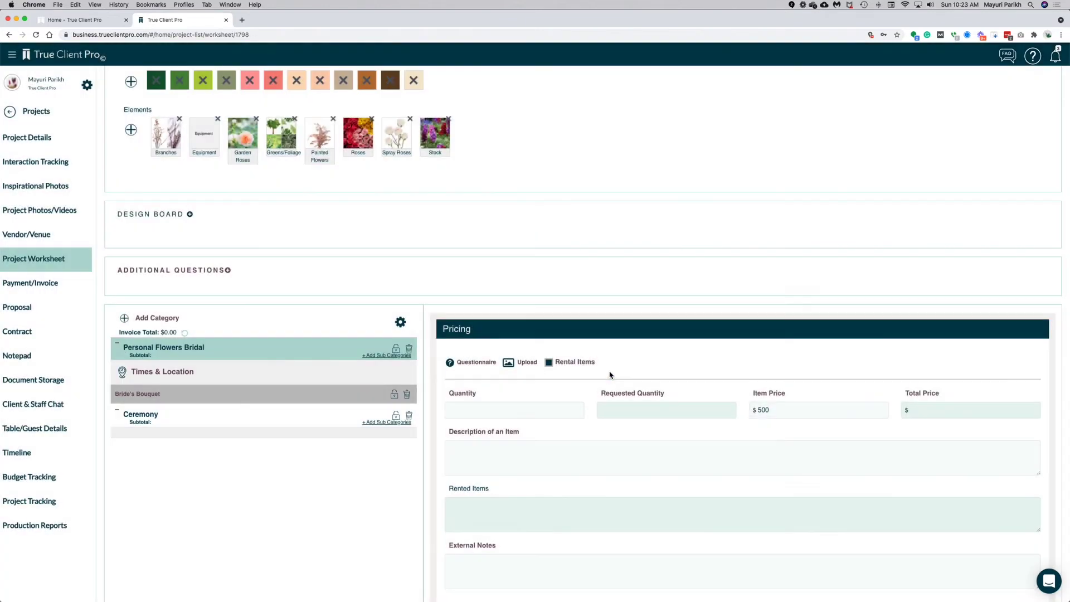
pyautogui.scroll(-1, 536, 376)
pyautogui.scroll(-3, 536, 376)
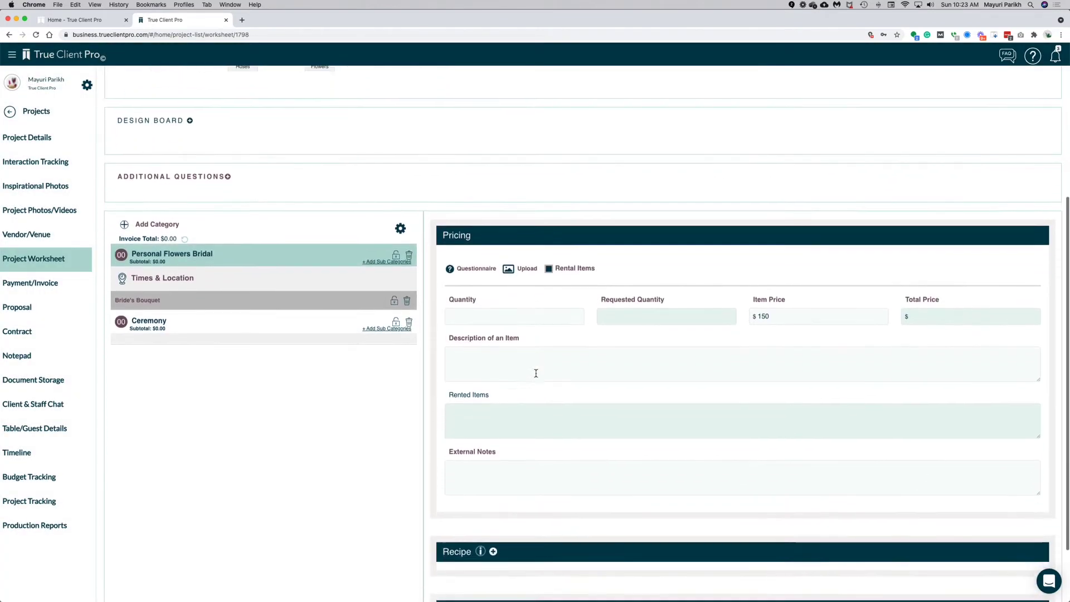
# Give Arch Installation under Ceremony quantity 1 and item price $0
pyautogui.click(212, 315)
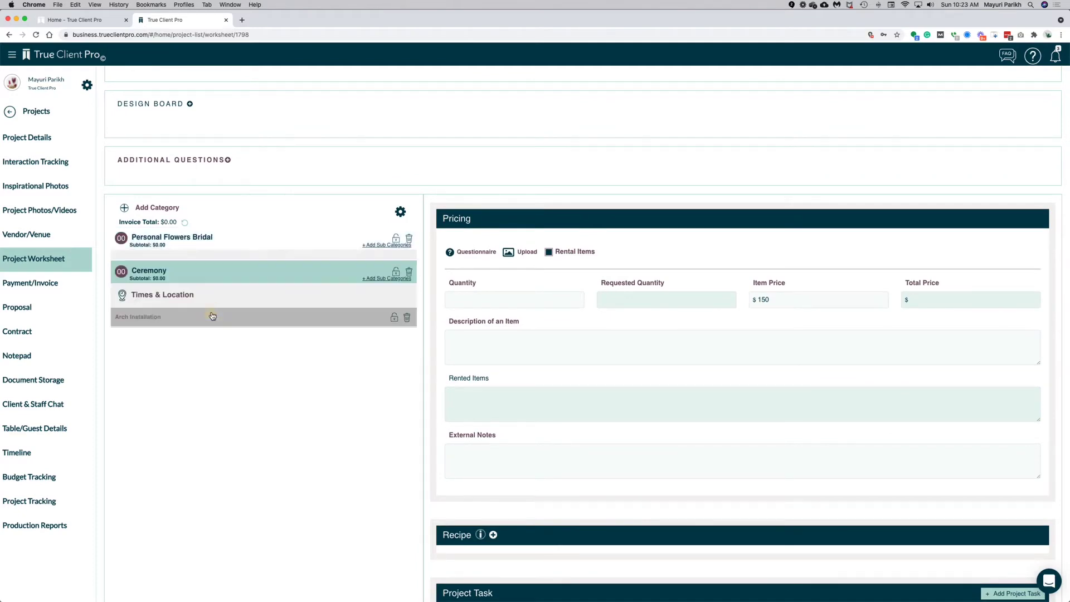
pyautogui.click(472, 301)
pyautogui.write('1')
pyautogui.click(750, 299)
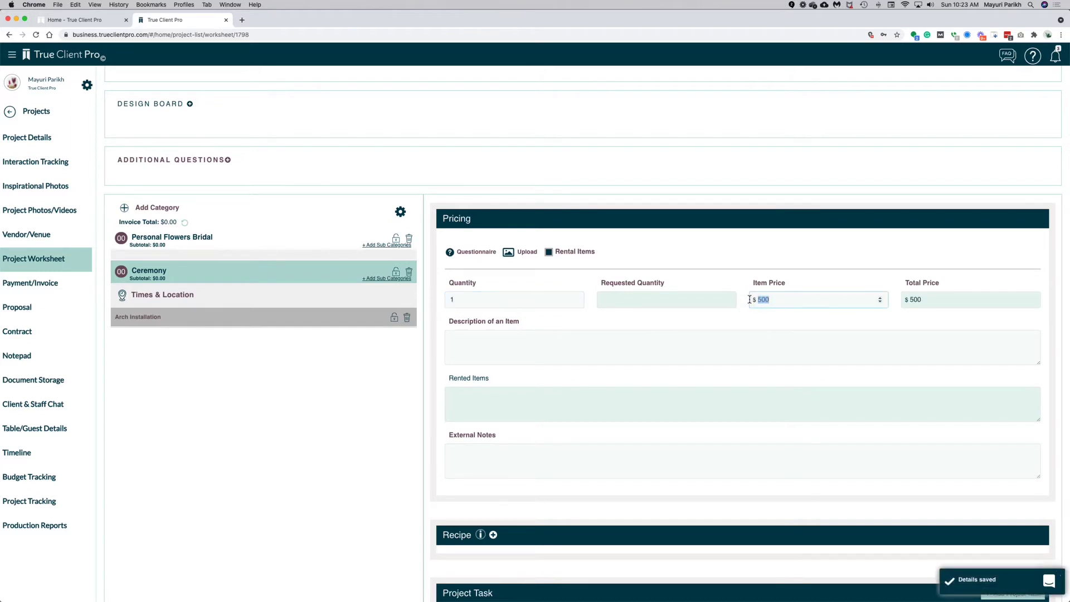
pyautogui.write('0')
pyautogui.click(643, 357)
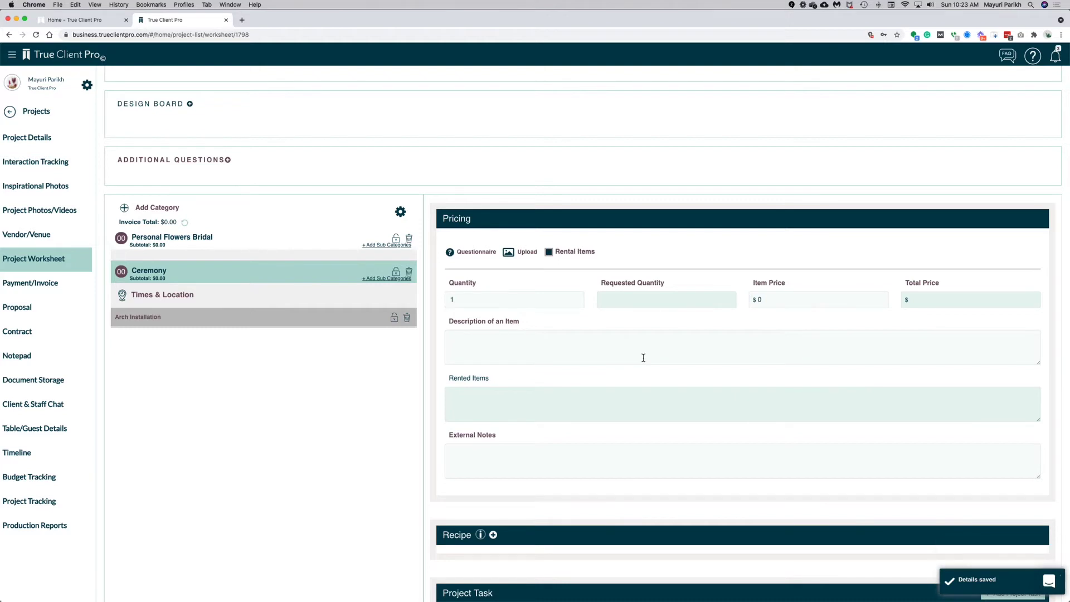
# Write the description "Classic, garden-style arch overlooking a pond," accepting the hyphen correction
pyautogui.click(541, 346)
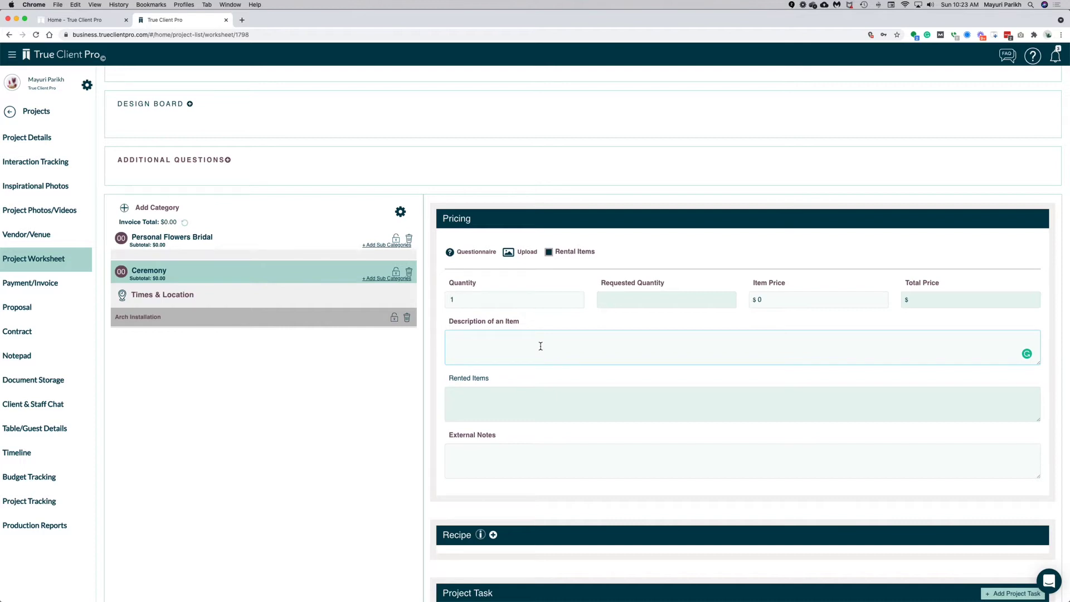
pyautogui.write('Classic')
pyautogui.write(', garden style arch overlooking a pond.')
pyautogui.moveTo(493, 338)
pyautogui.click(496, 360)
pyautogui.scroll(-2, 505, 369)
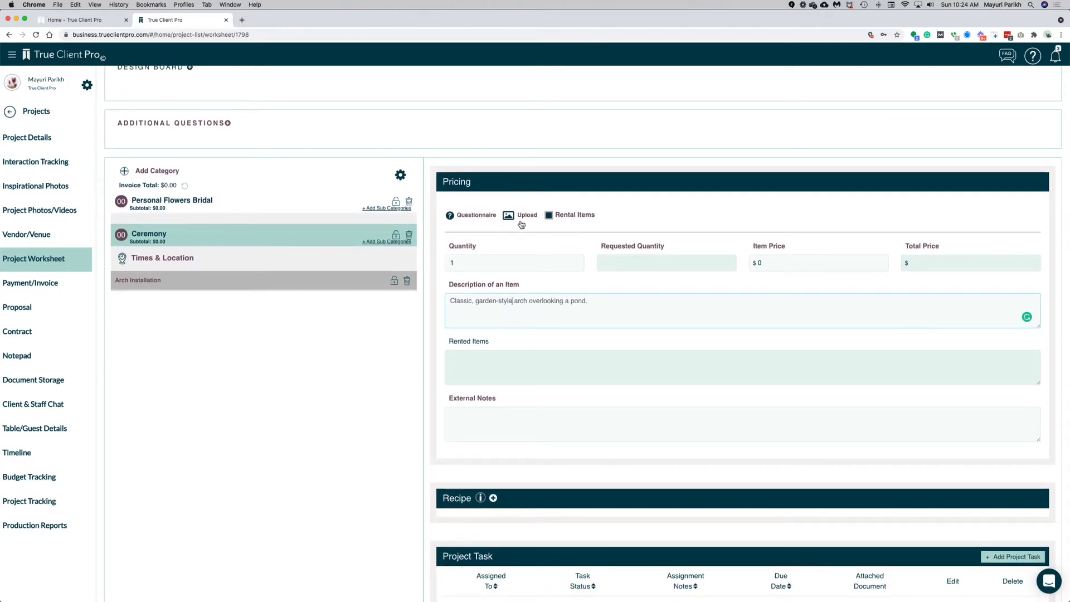
pyautogui.click(455, 216)
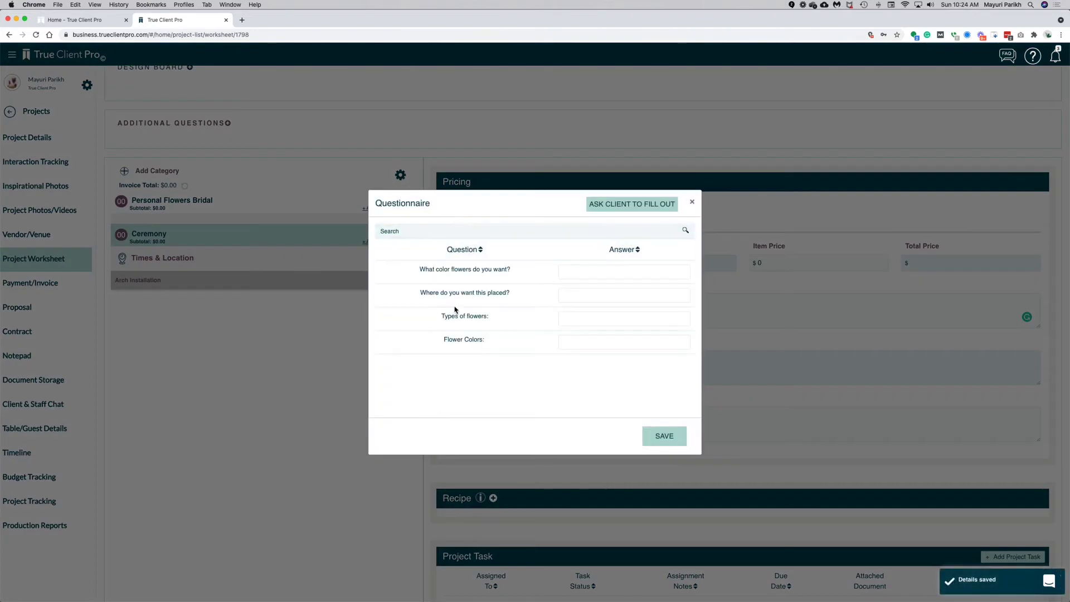
# Answer the questionnaire with colour peach, placement Near pond and flower type rose, then save
pyautogui.click(565, 275)
pyautogui.write('peach')
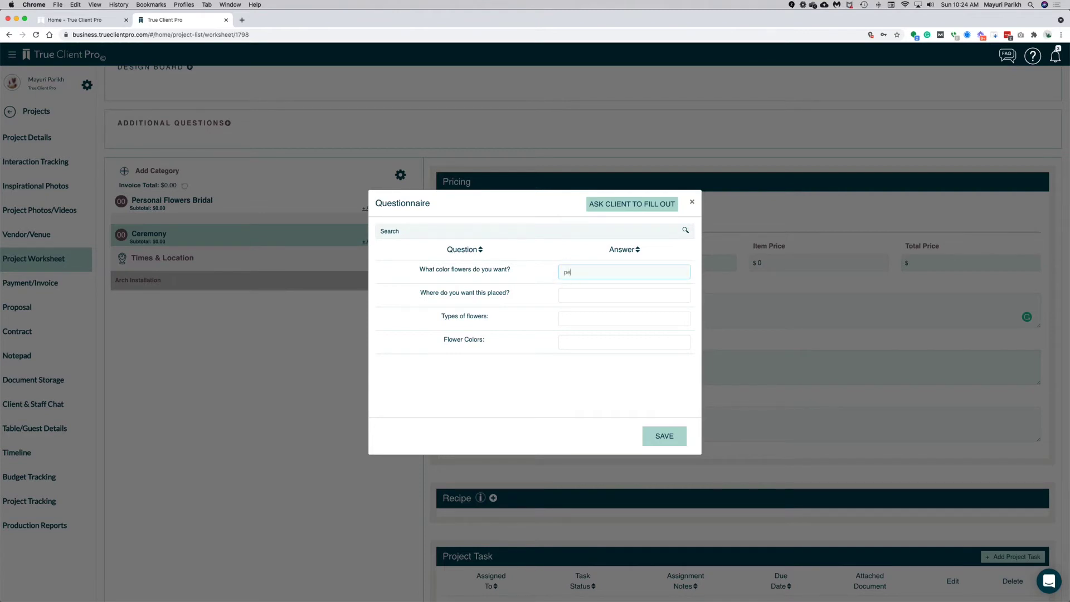
pyautogui.click(573, 296)
pyautogui.write('Near pond')
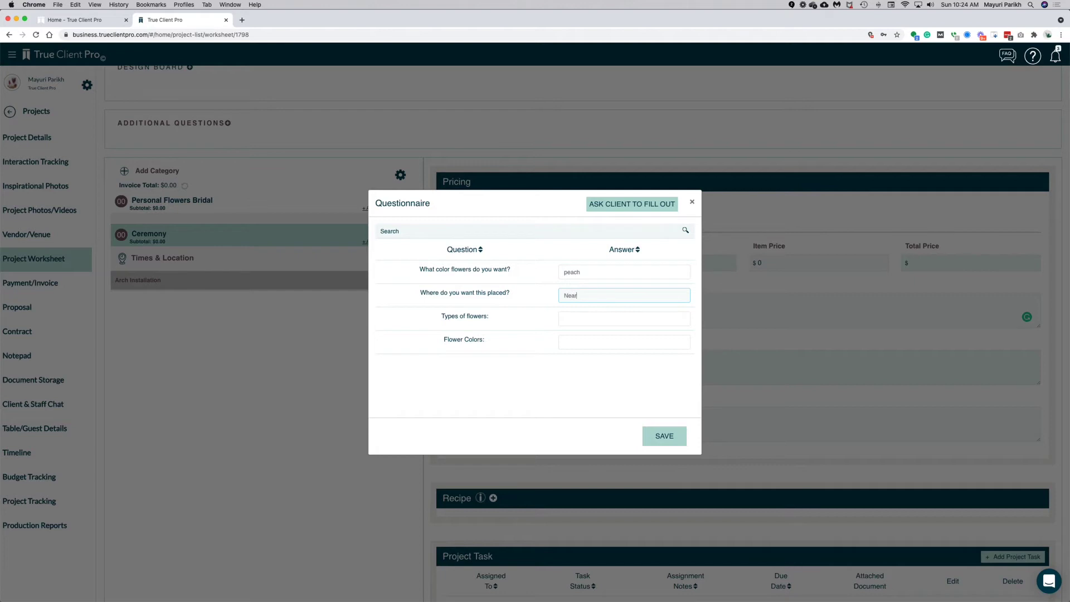
pyautogui.click(579, 320)
pyautogui.write('roses')
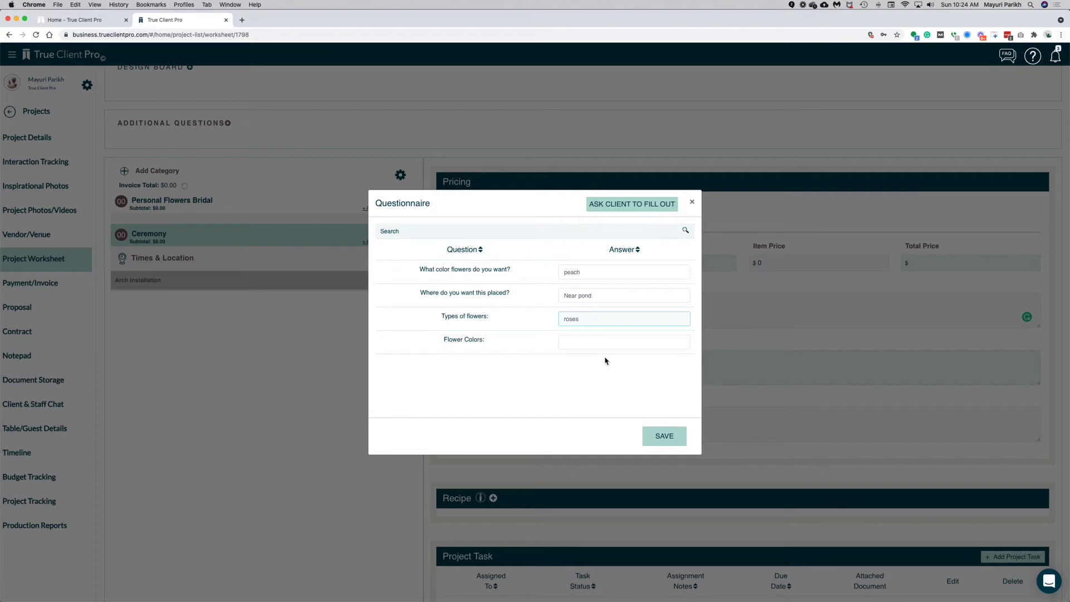
pyautogui.click(660, 437)
pyautogui.click(509, 216)
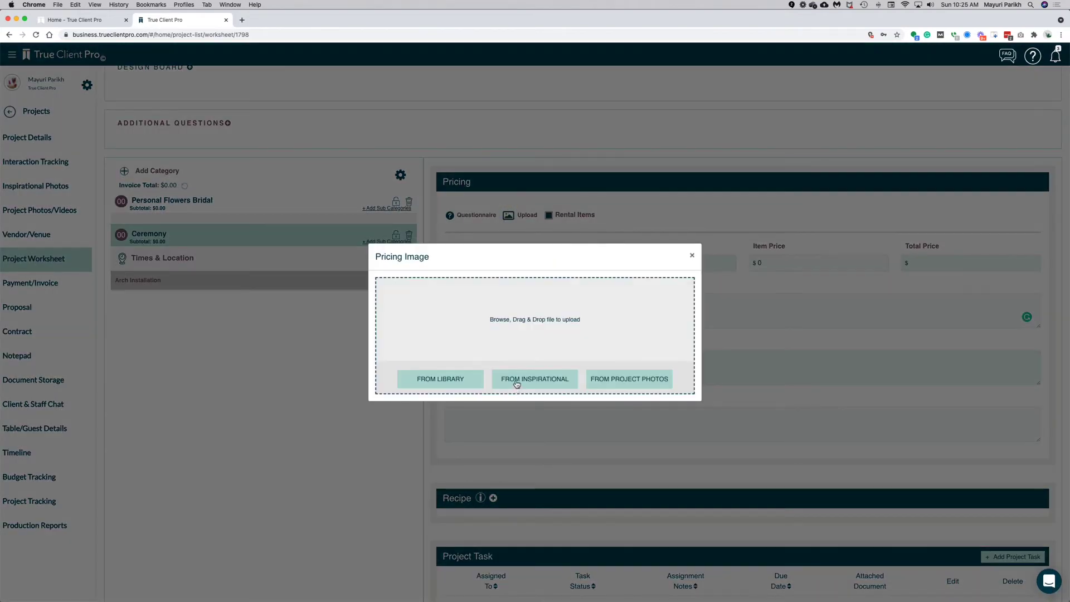
# Attach the floral arch photo from the inspirational photos as the Arch Installation pricing image
pyautogui.click(516, 383)
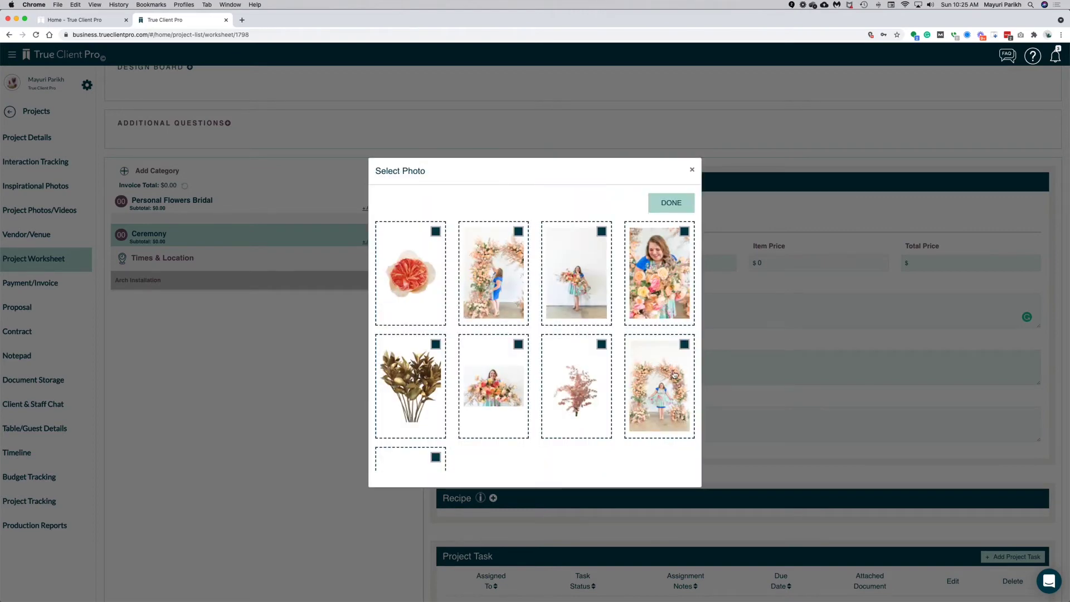
pyautogui.click(685, 344)
pyautogui.click(674, 204)
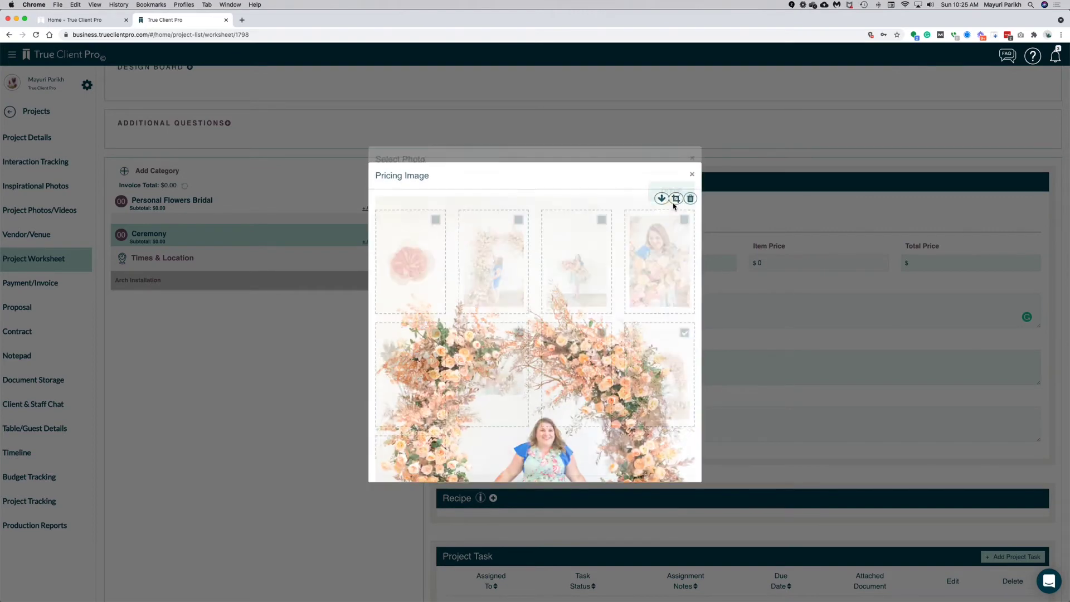
pyautogui.click(693, 172)
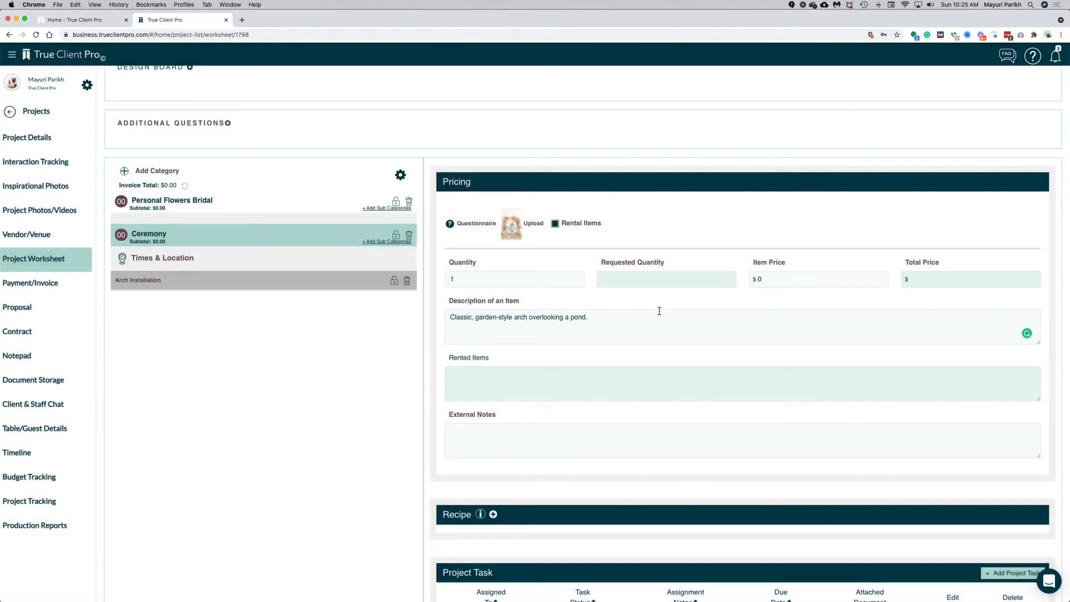
pyautogui.scroll(-1, 659, 310)
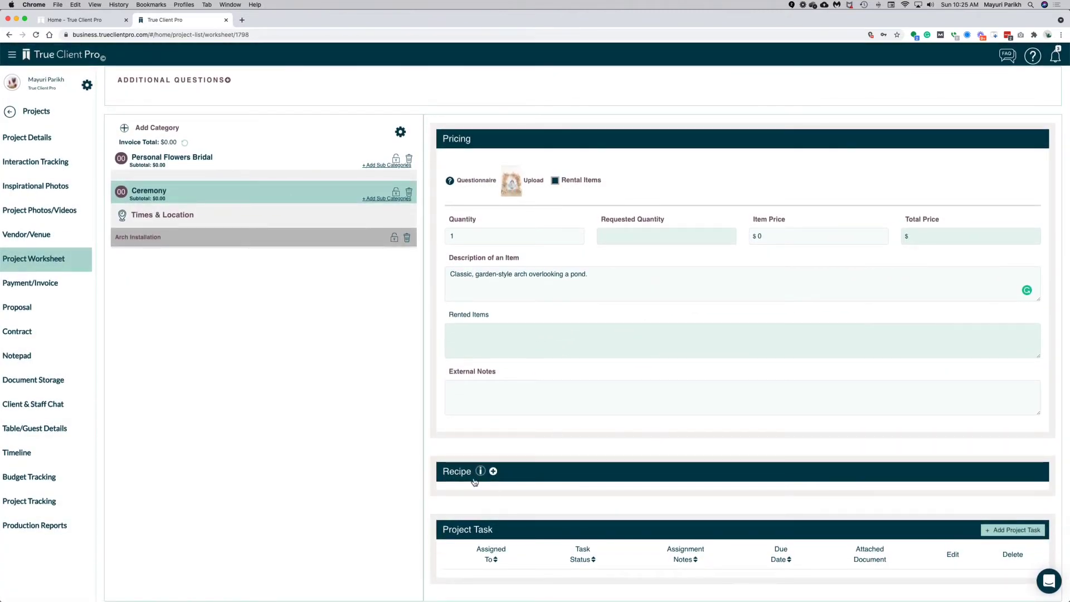
pyautogui.moveTo(434, 474); pyautogui.dragTo(539, 477)
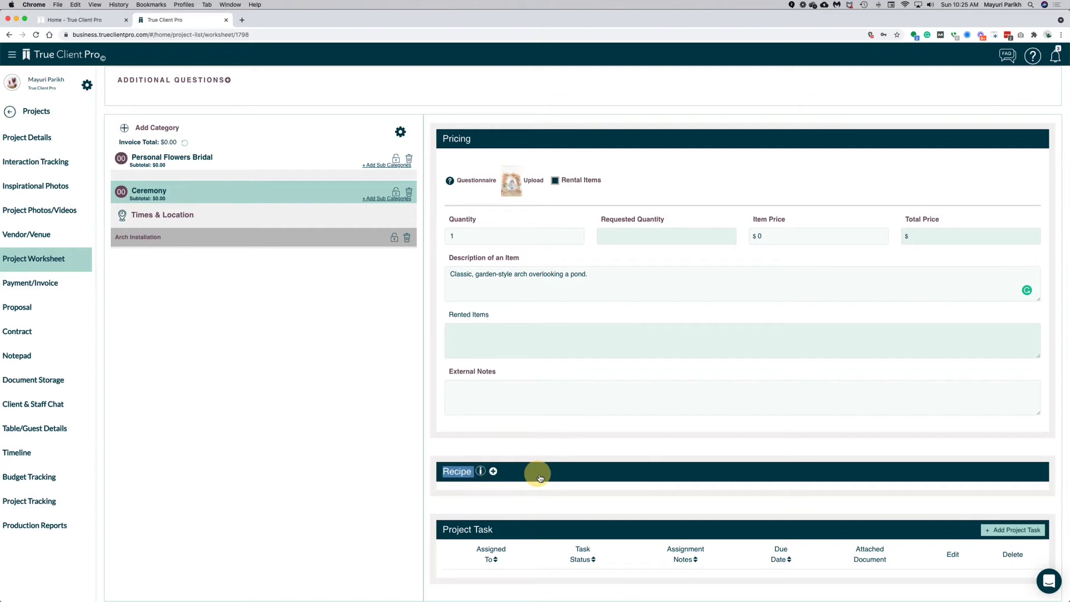
# Expand the Recipe section showing Garden Rose Juliet and Rose Tiffany at markup 350, totalling $13.48
pyautogui.click(493, 471)
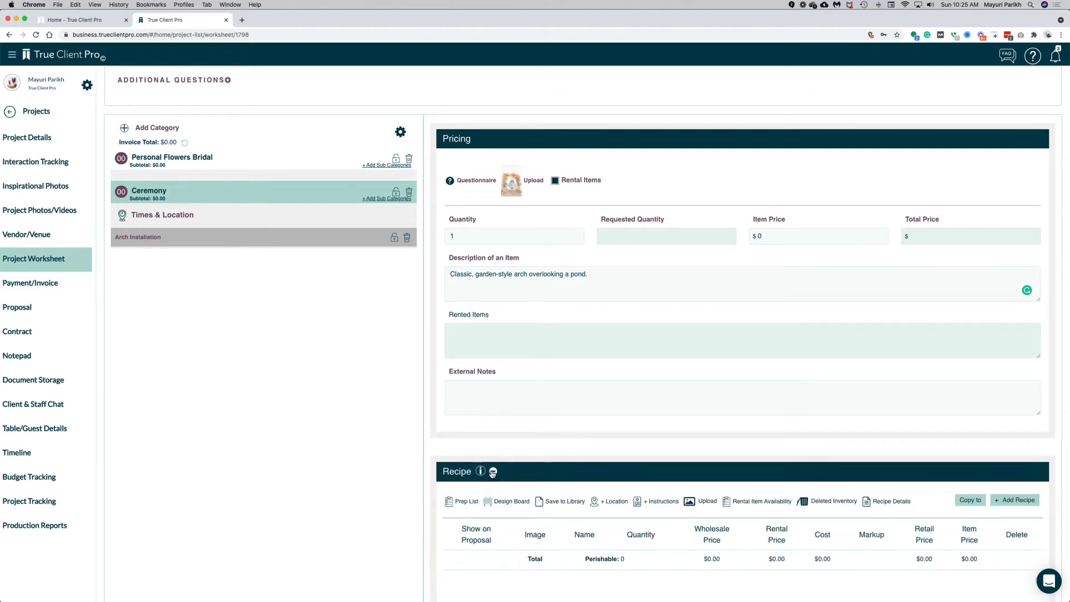
pyautogui.scroll(-3, 493, 473)
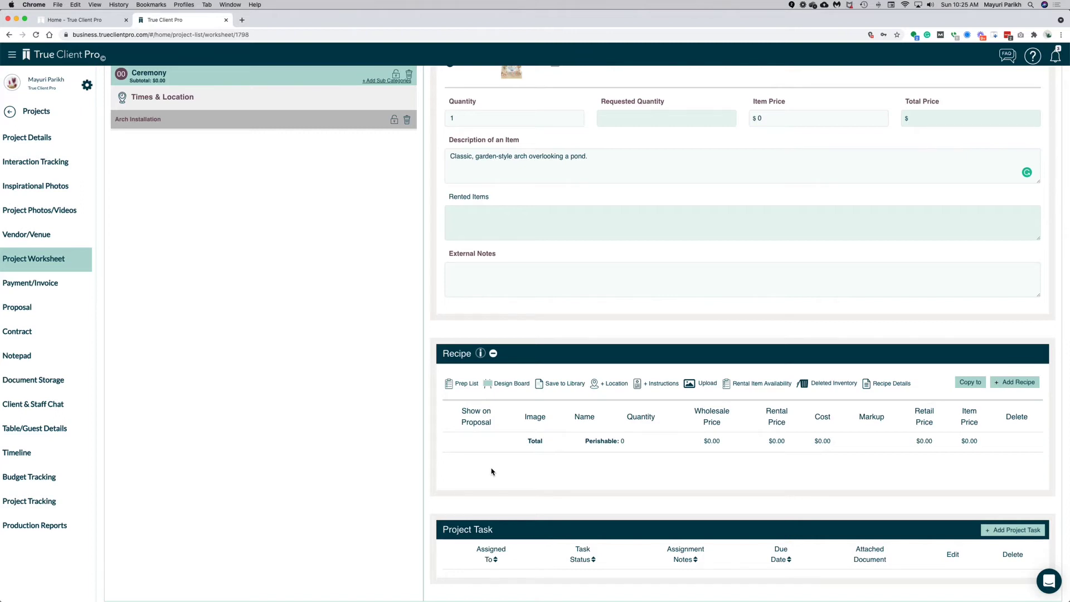
pyautogui.click(494, 354)
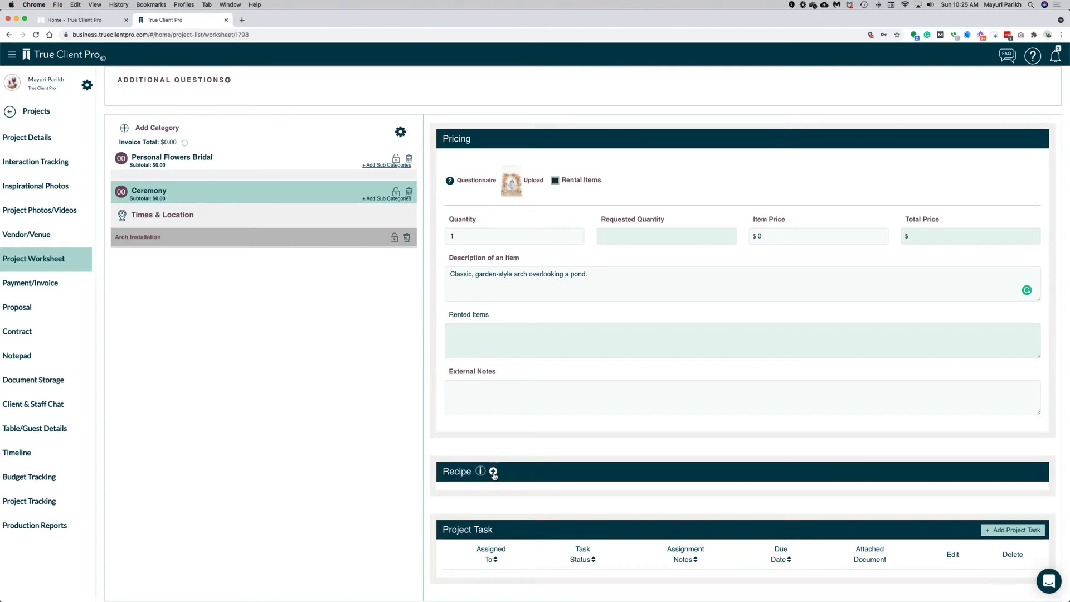
pyautogui.click(493, 471)
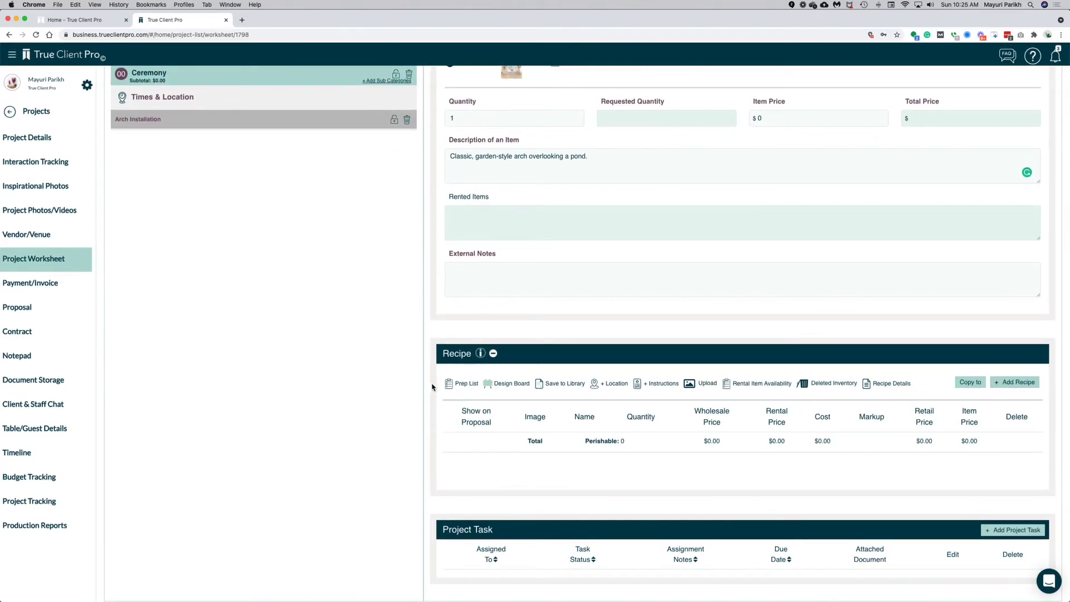
pyautogui.moveTo(436, 384); pyautogui.dragTo(919, 385)
pyautogui.click(929, 389)
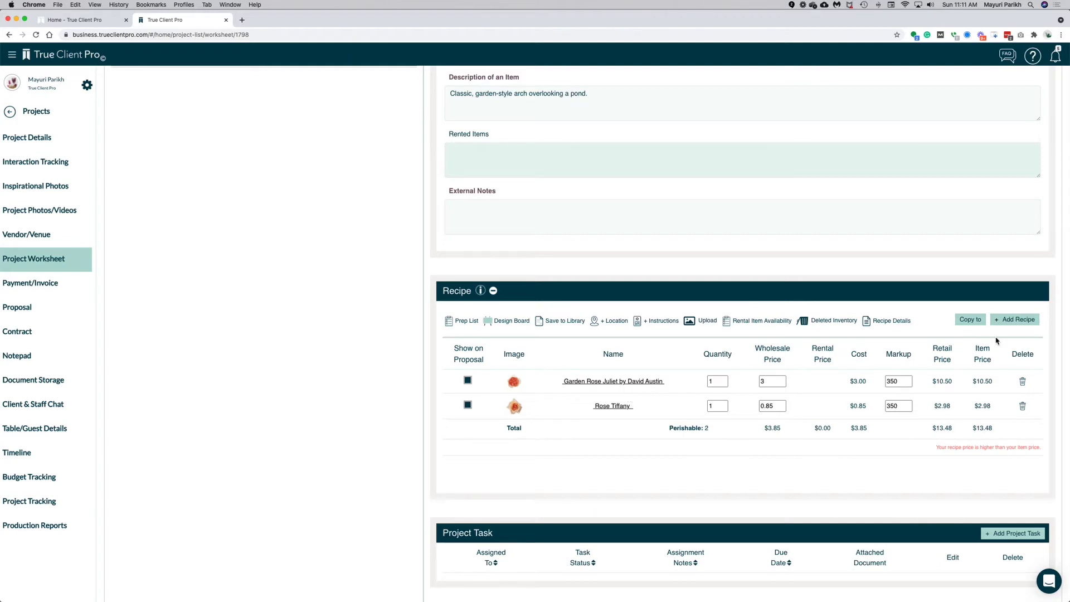
pyautogui.click(1013, 323)
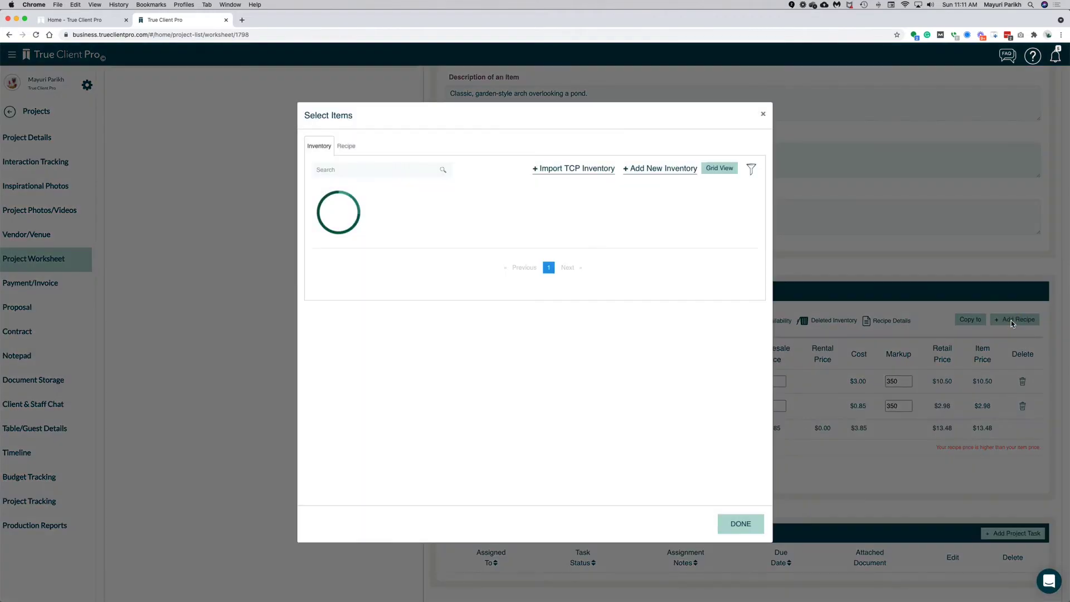
pyautogui.click(362, 170)
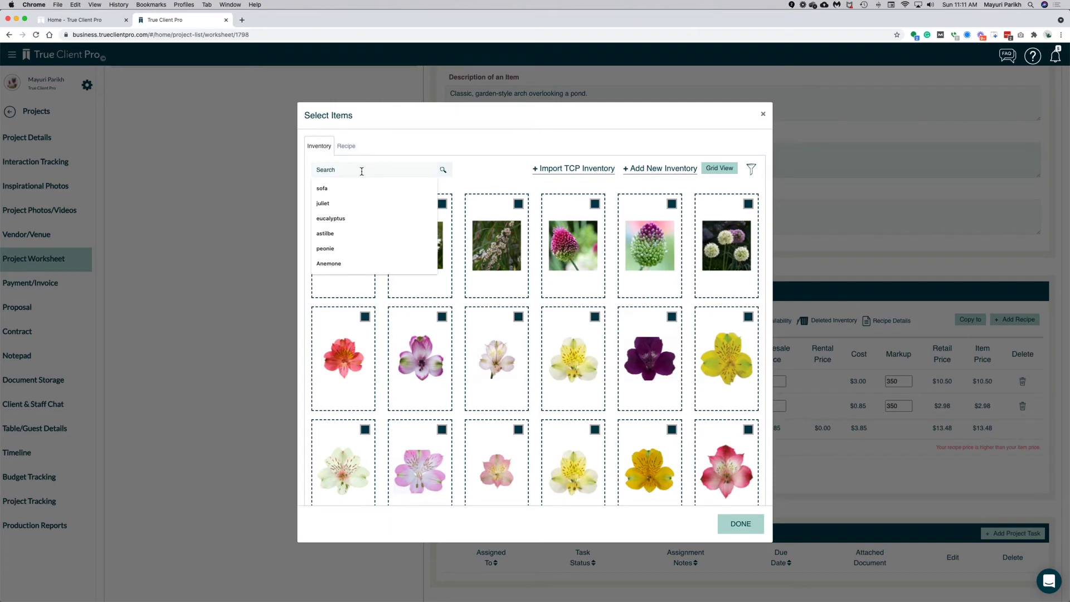
pyautogui.write('stock')
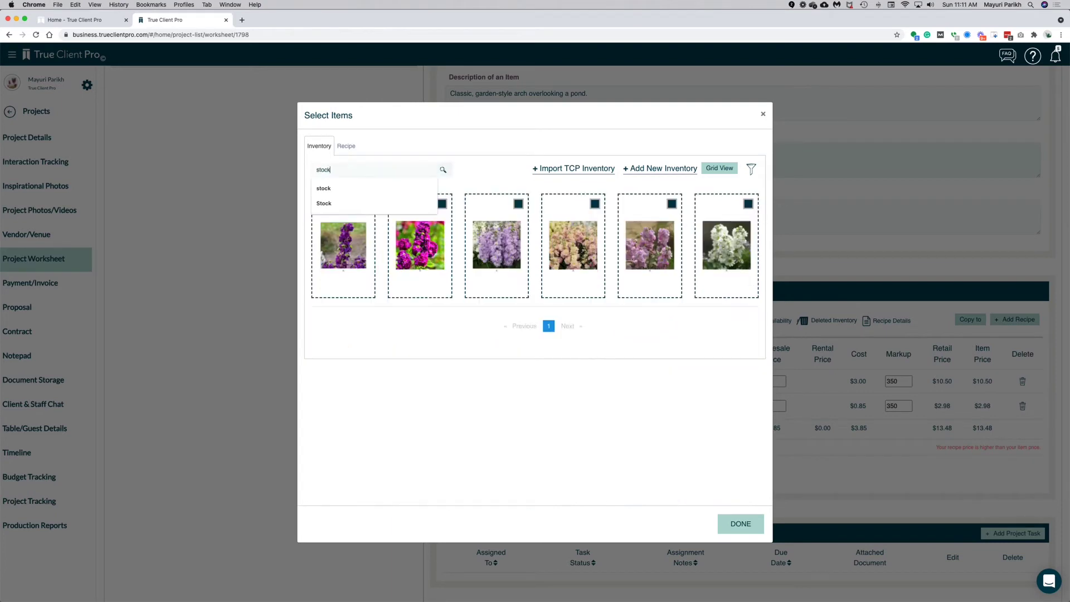
pyautogui.click(594, 204)
pyautogui.doubleClick(326, 169)
pyautogui.press('BackSpace')
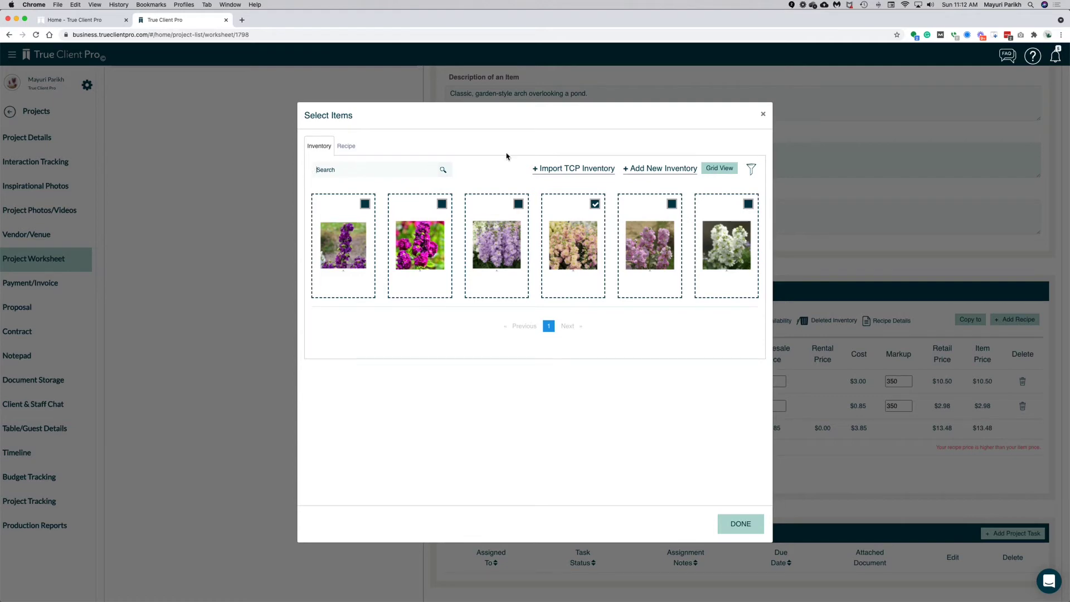
pyautogui.click(763, 115)
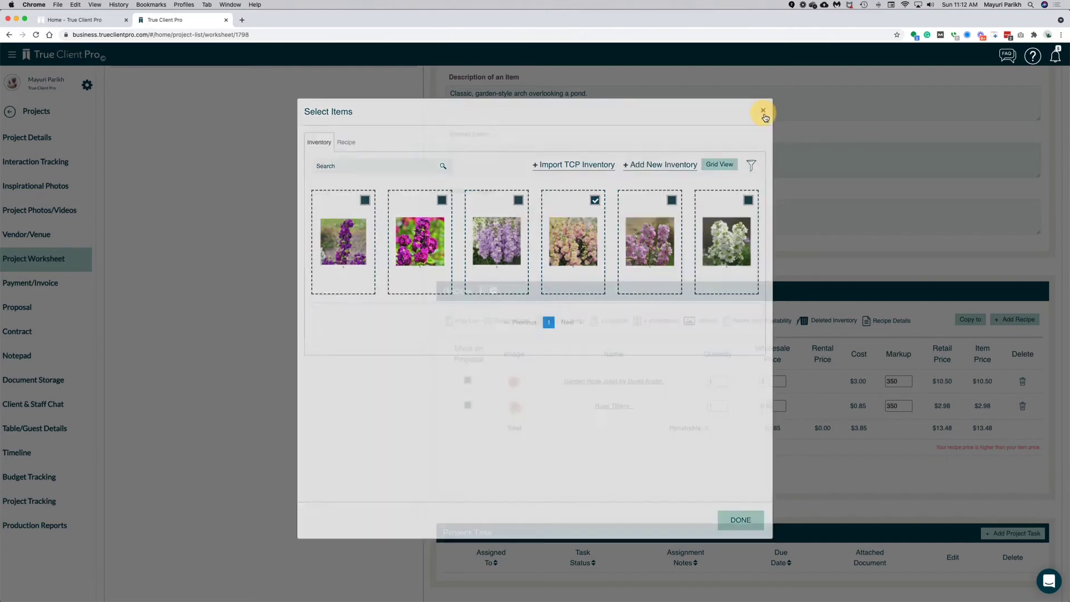
pyautogui.scroll(1, 496, 368)
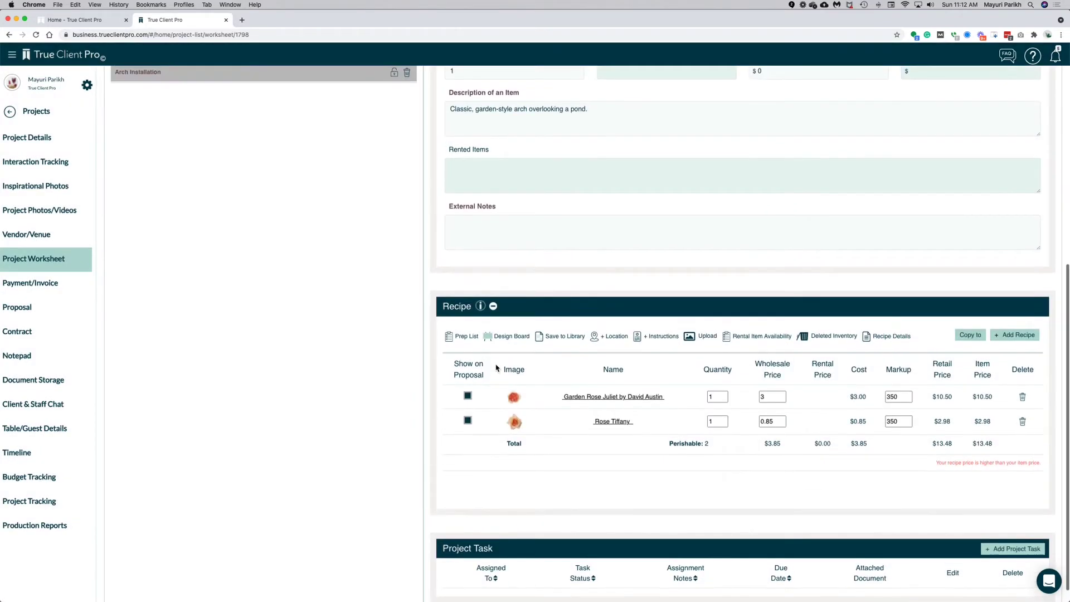
pyautogui.scroll(5, 496, 368)
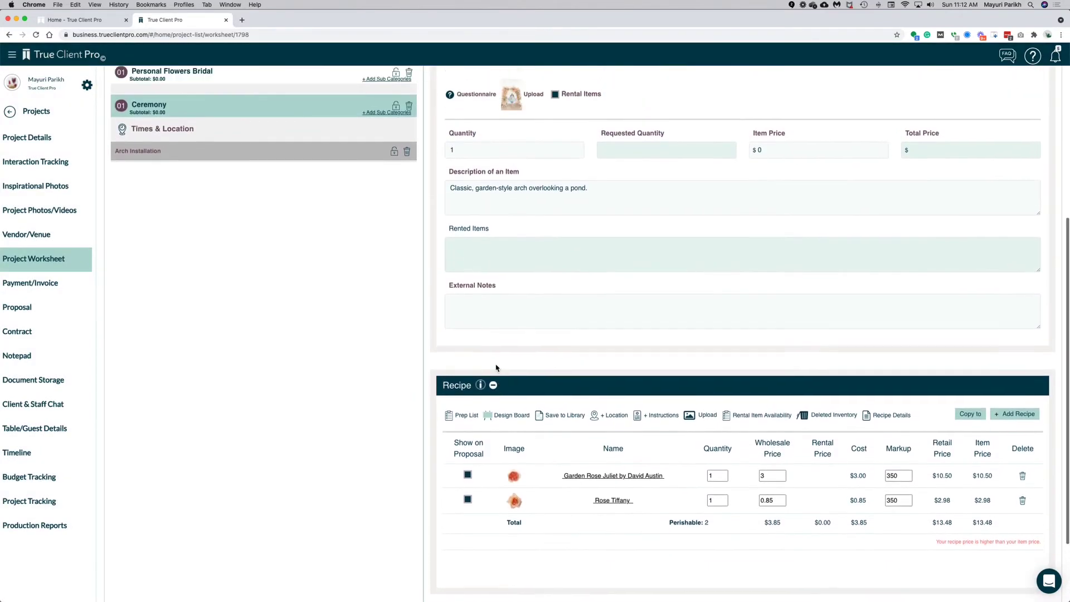
pyautogui.scroll(-6, 495, 365)
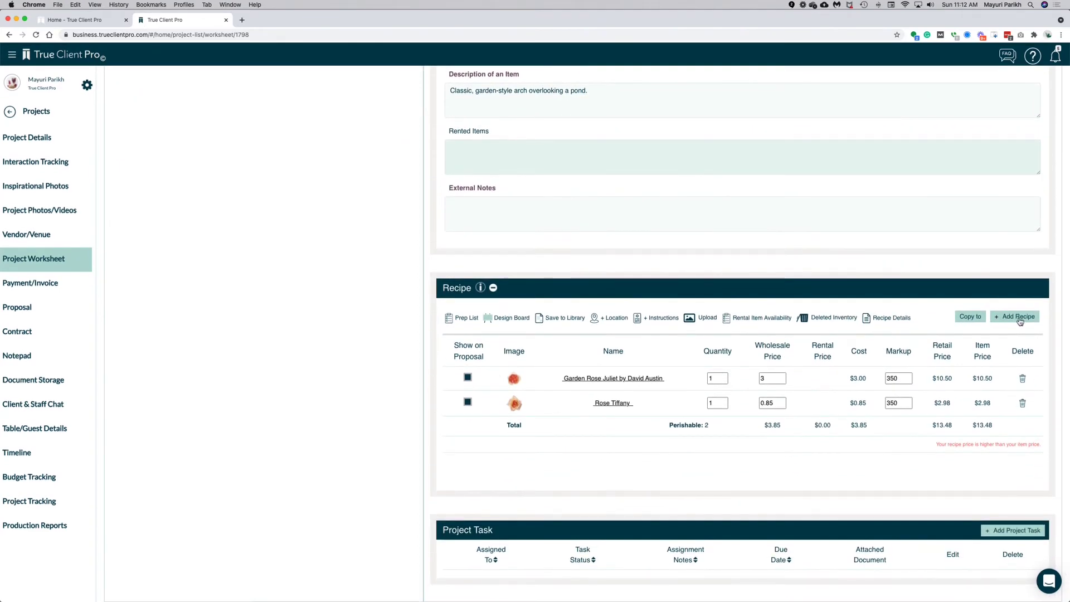
# Add the saved arch recipe to Arch Installation from the Recipe tab of Select Items
pyautogui.click(1019, 317)
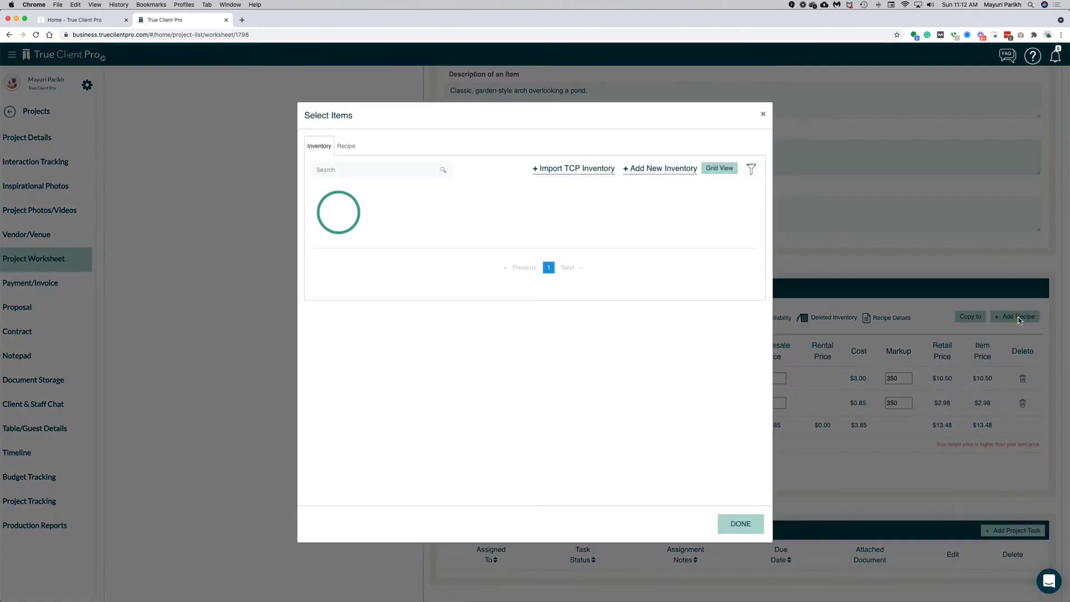
pyautogui.click(347, 148)
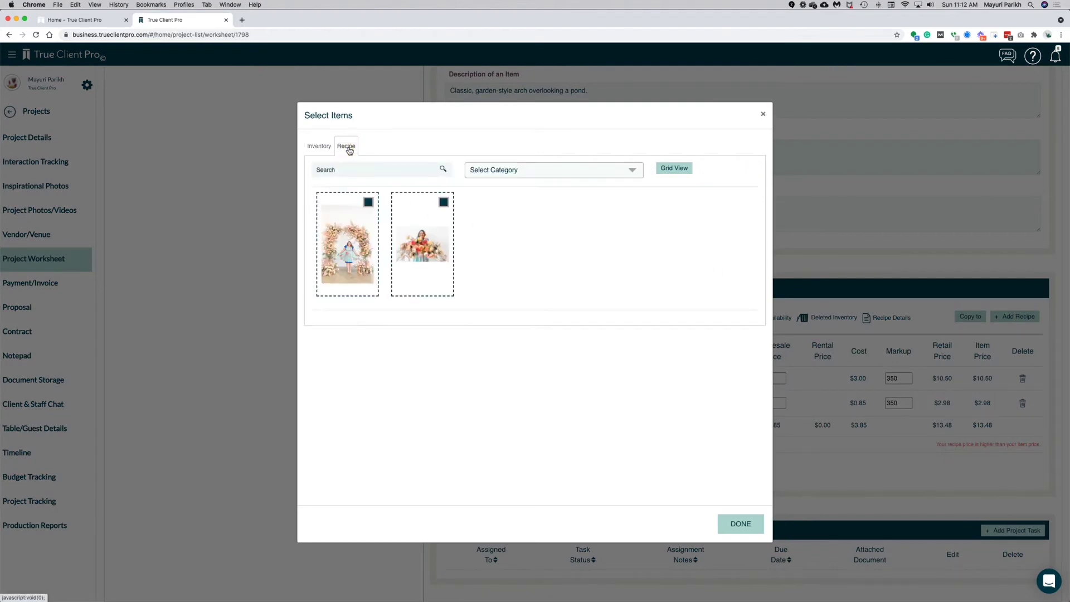
pyautogui.click(369, 202)
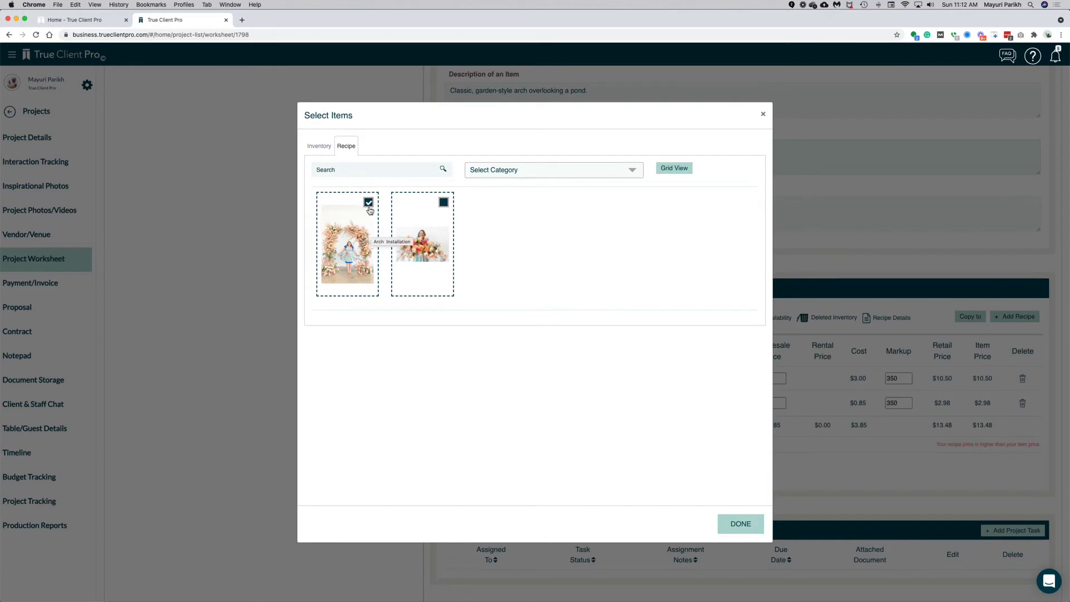
pyautogui.click(746, 525)
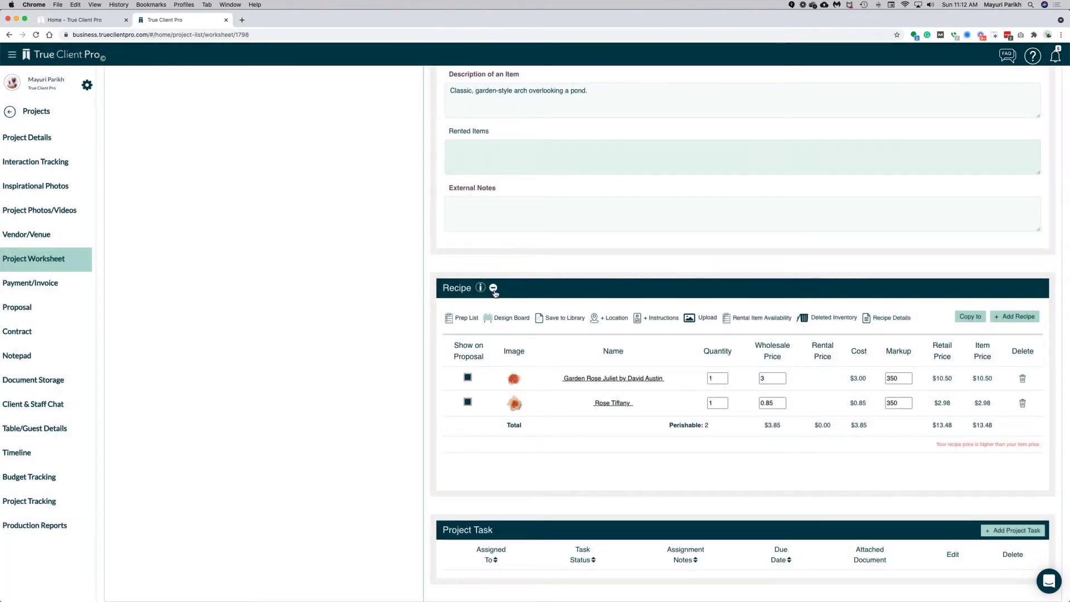
pyautogui.click(494, 289)
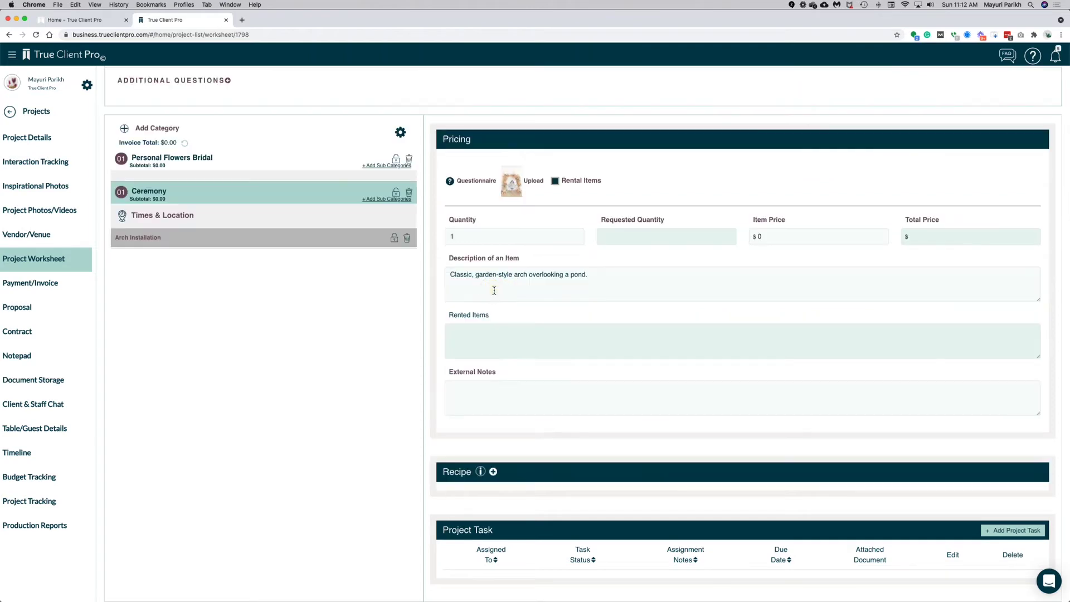
pyautogui.click(493, 472)
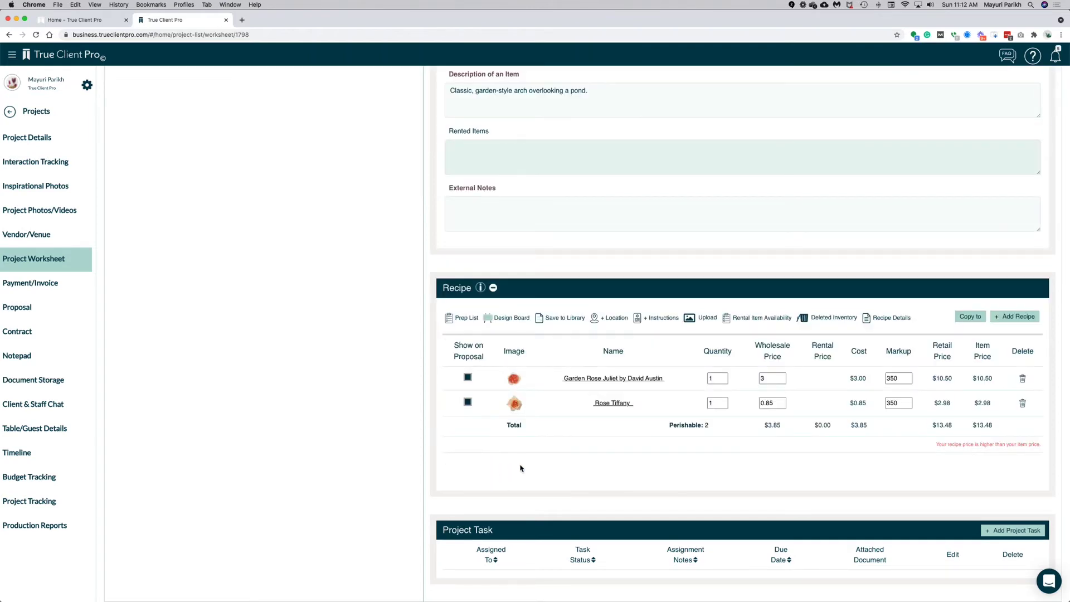
# Delete the duplicate single Garden Rose Juliet and Rose Tiffany rows from the recipe
pyautogui.scroll(-5, 521, 468)
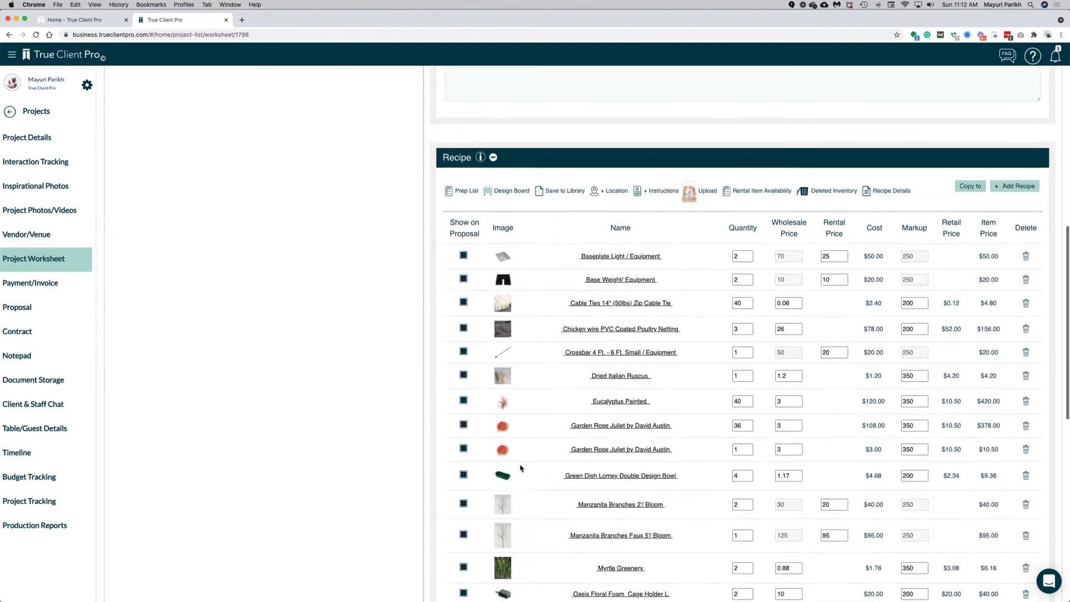
pyautogui.scroll(-2, 521, 468)
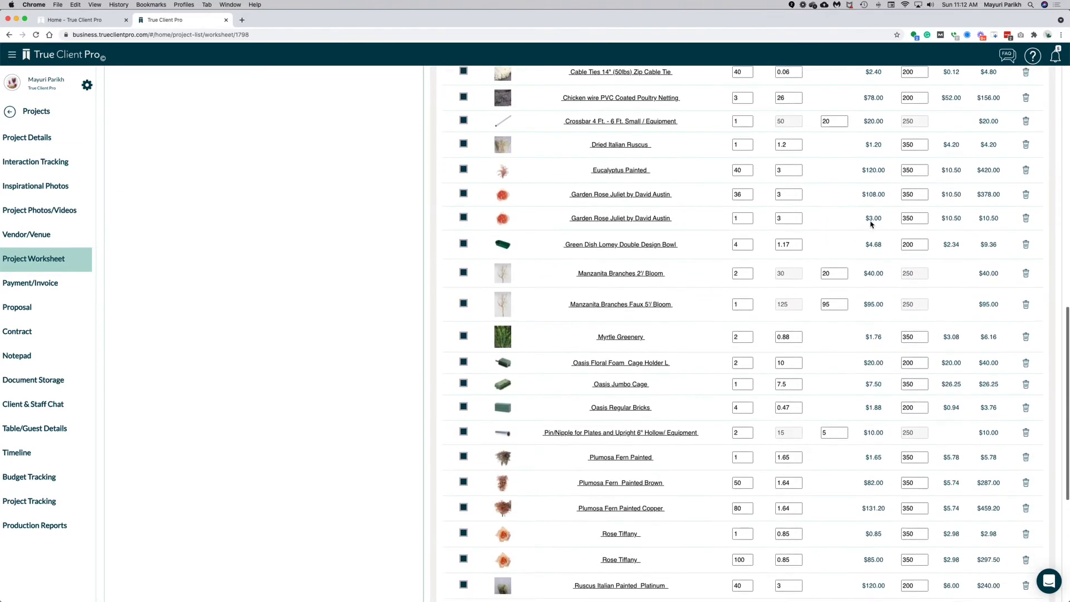
pyautogui.click(1026, 218)
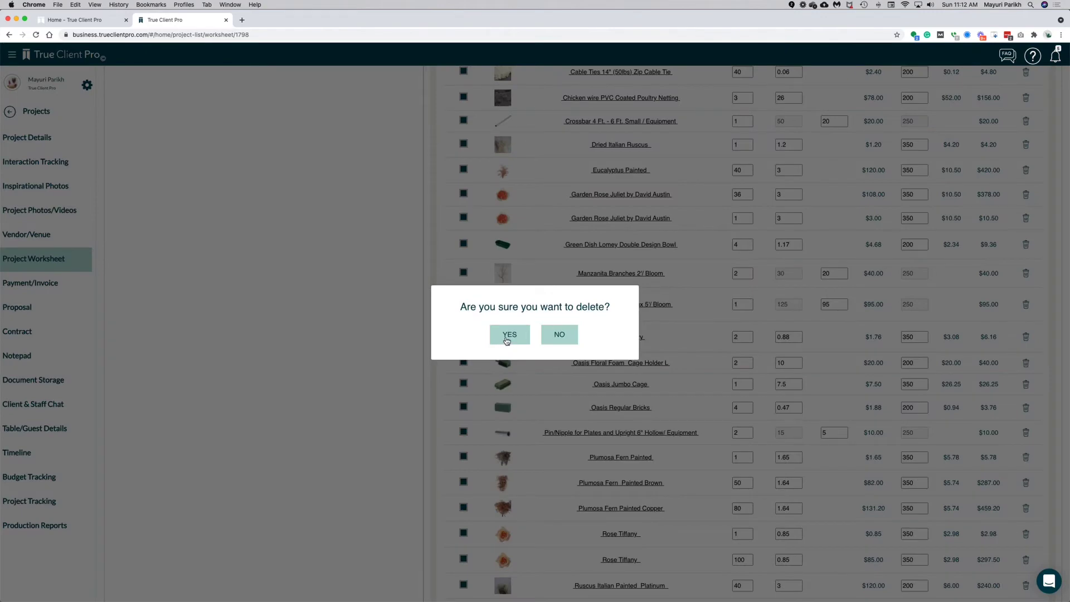
pyautogui.click(508, 335)
pyautogui.scroll(-5, 606, 365)
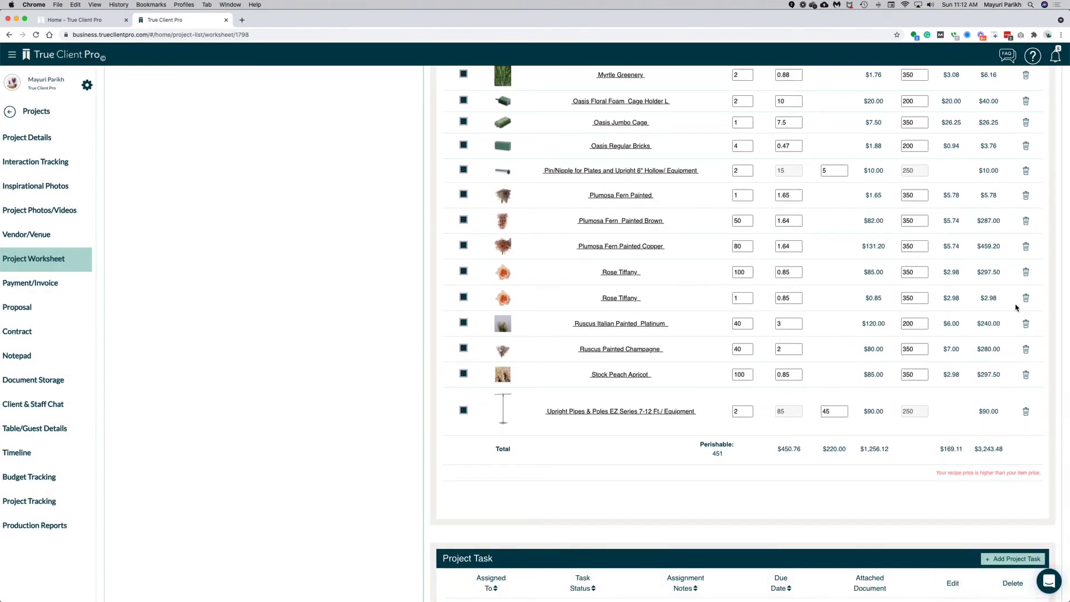
pyautogui.click(1026, 297)
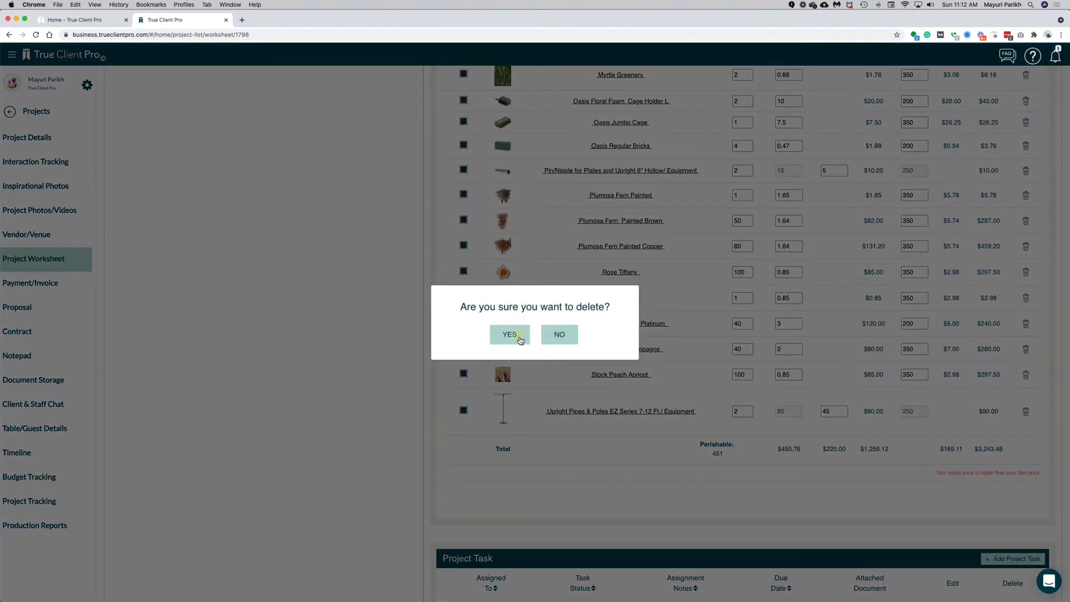
pyautogui.click(518, 338)
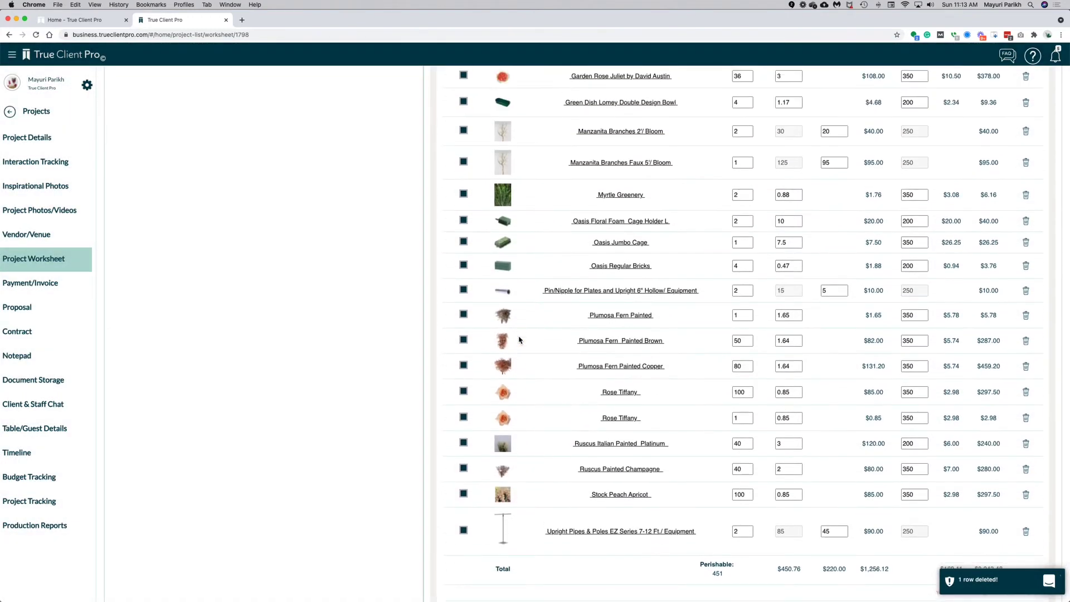
pyautogui.scroll(5, 518, 339)
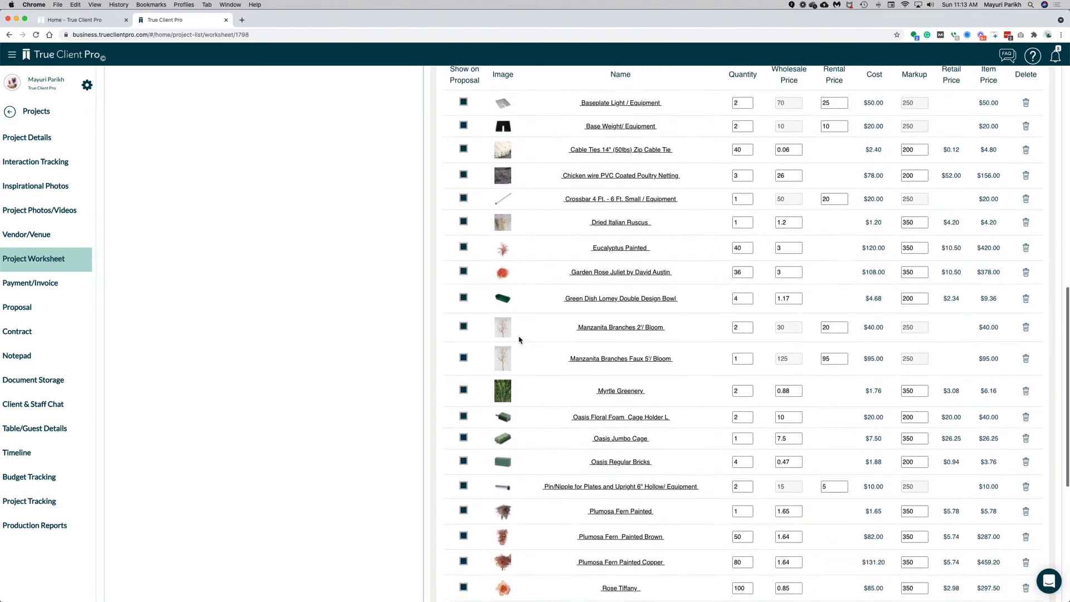
pyautogui.scroll(1, 518, 339)
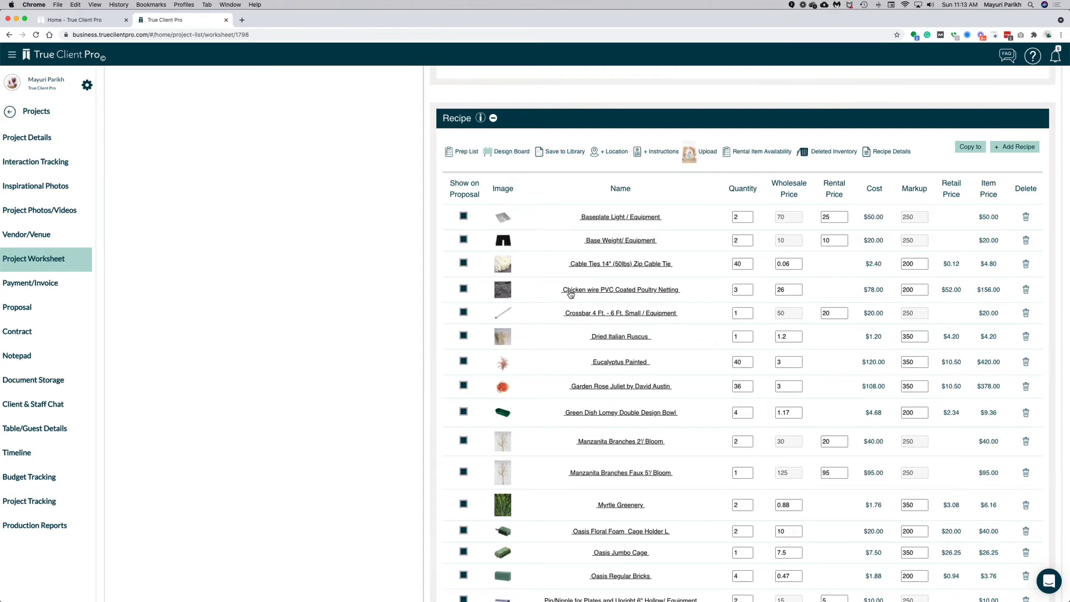
# After checking Garden Rose Juliet's details, show it, Dried Italian Ruscus and Eucalyptus Painted on the proposal
pyautogui.click(608, 386)
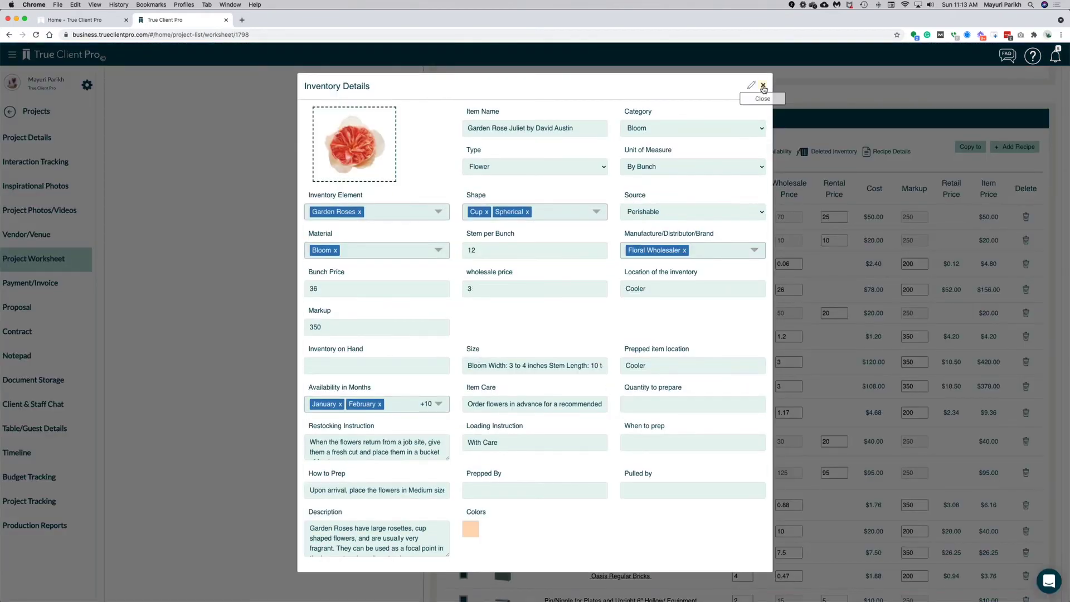
pyautogui.click(763, 87)
pyautogui.scroll(-2, 569, 328)
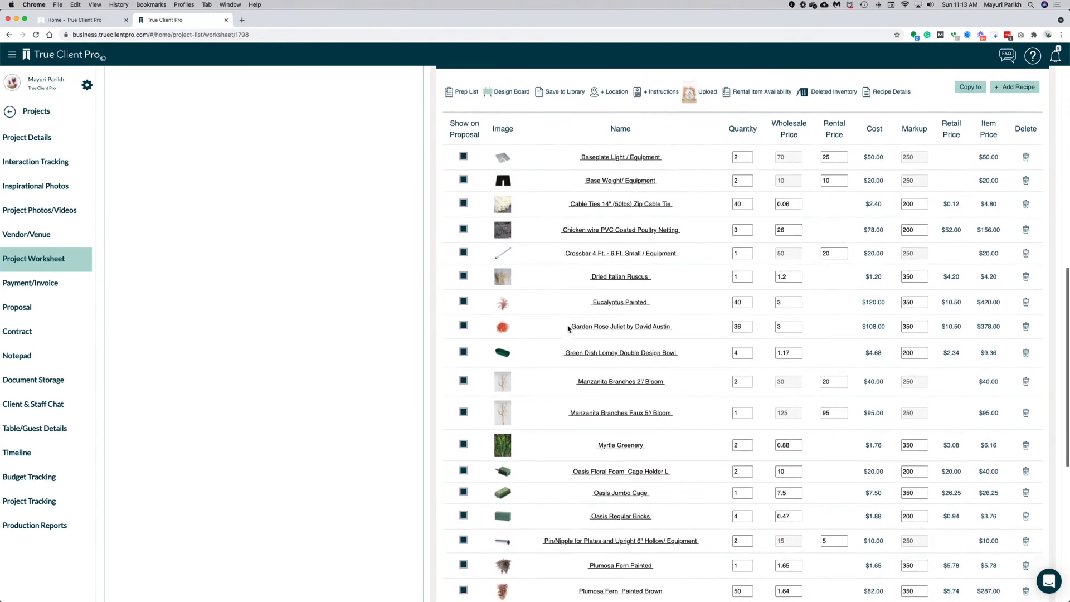
pyautogui.click(463, 322)
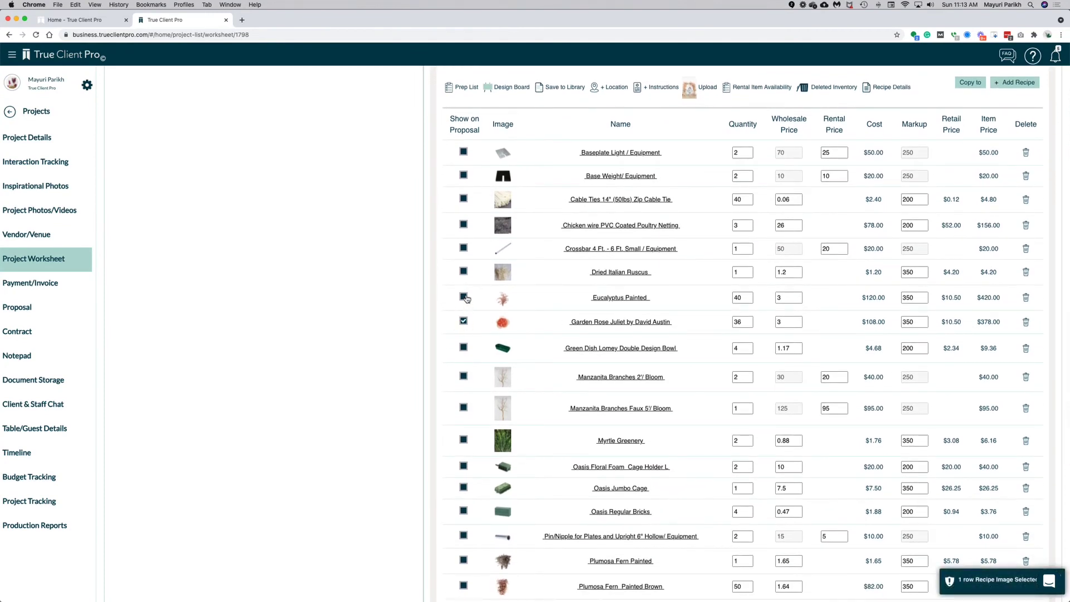
pyautogui.click(463, 296)
pyautogui.click(463, 271)
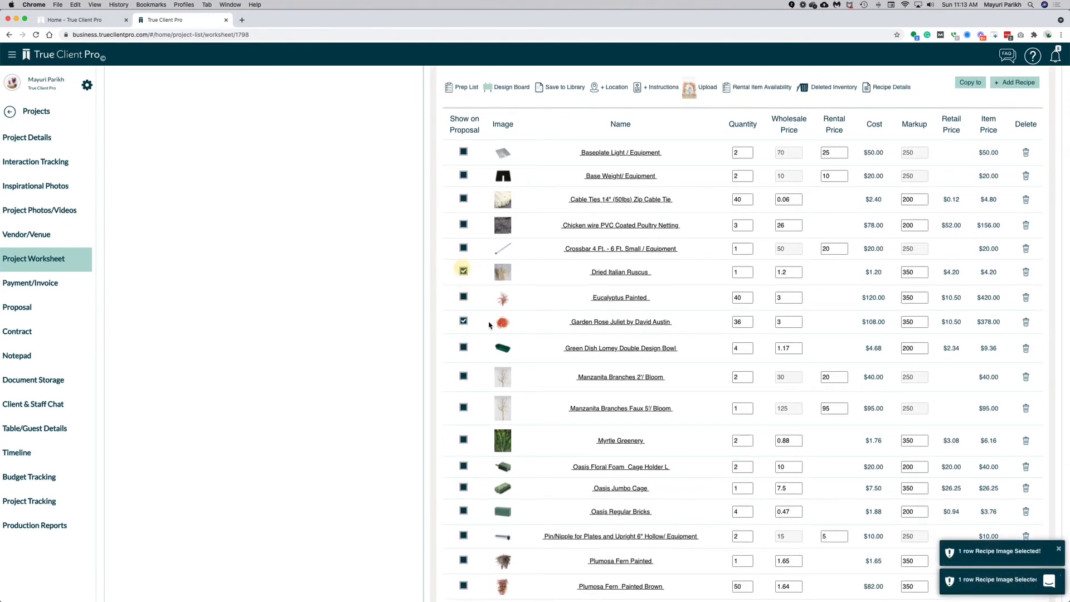
pyautogui.click(463, 297)
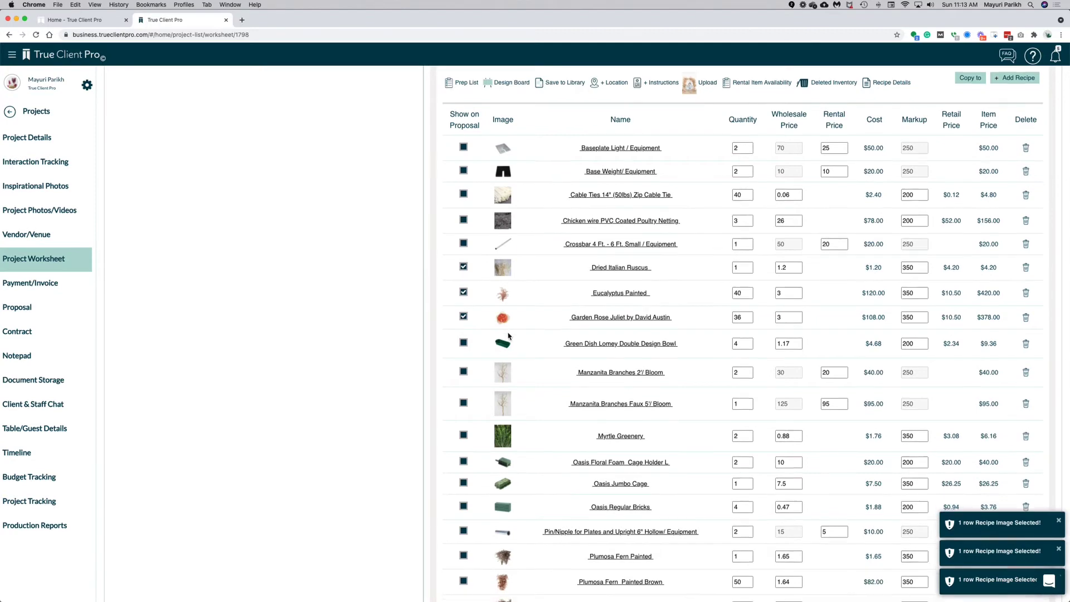
# Show Plumosa Fern Painted, Rose Tiffany and one more row on the proposal; select the Chicken wire markup
pyautogui.scroll(-2, 501, 334)
pyautogui.scroll(-3, 509, 337)
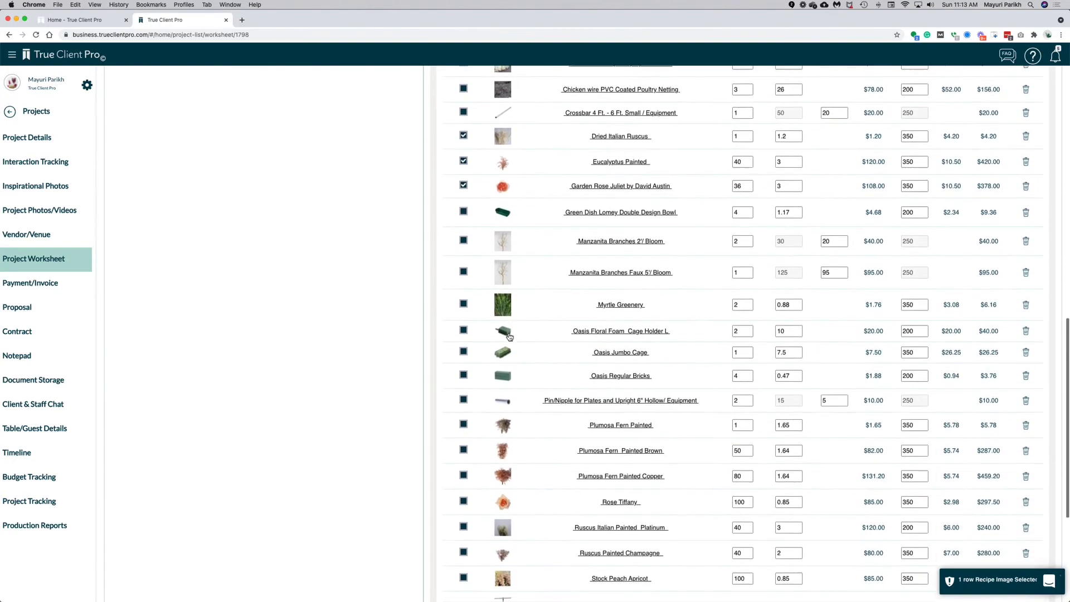
pyautogui.scroll(-4, 509, 337)
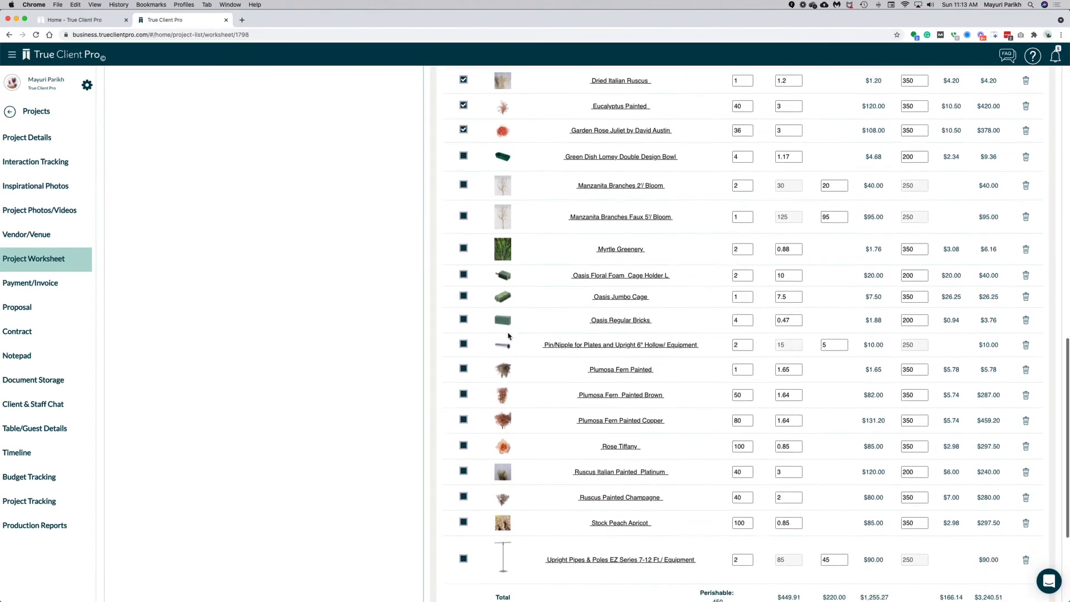
pyautogui.click(463, 339)
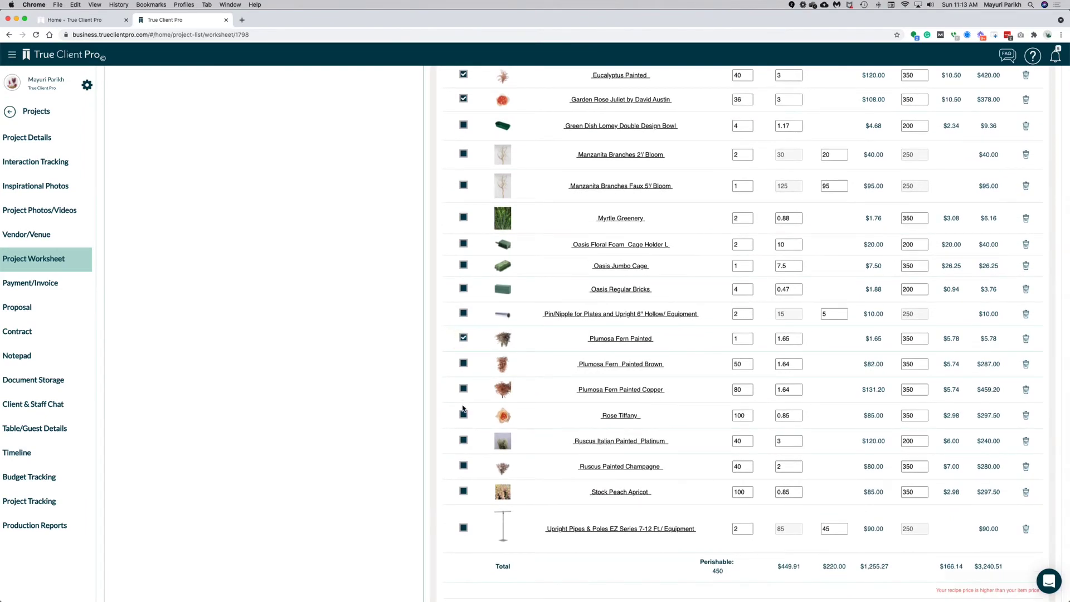
pyautogui.click(463, 414)
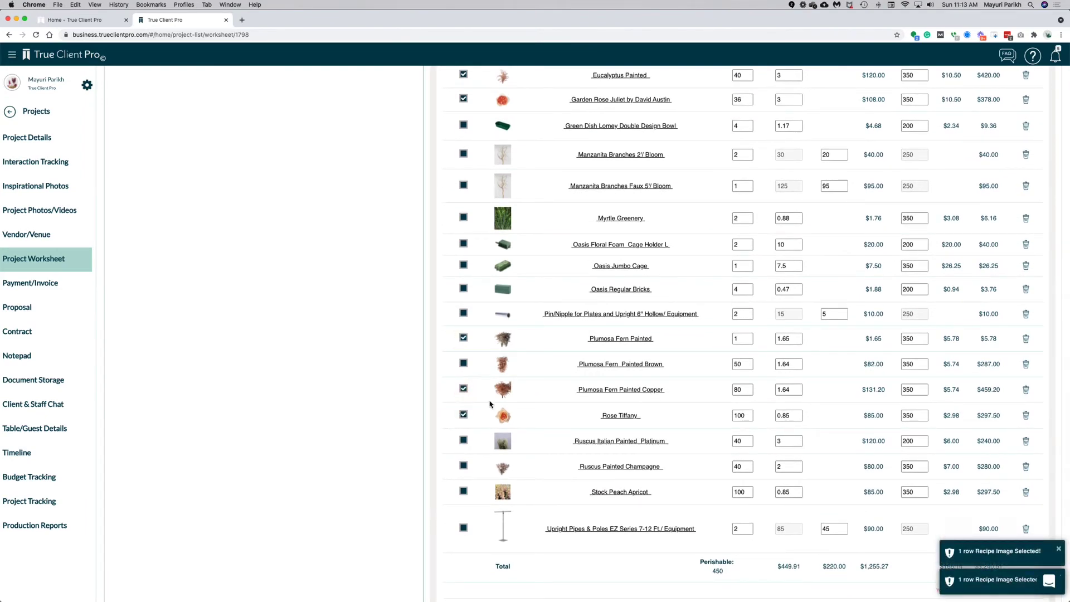
pyautogui.click(463, 491)
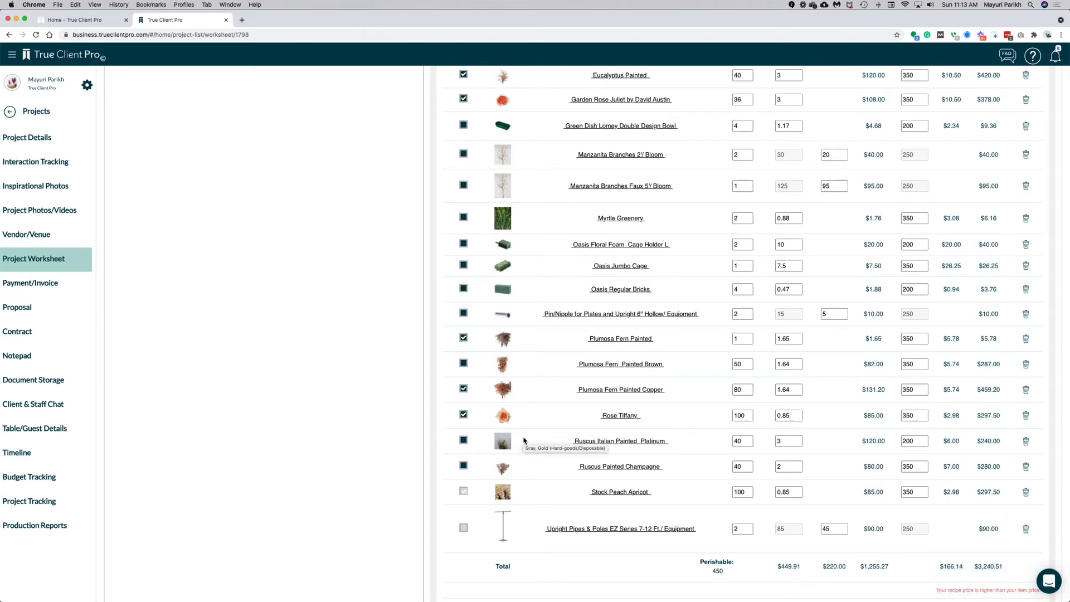
pyautogui.scroll(3, 524, 440)
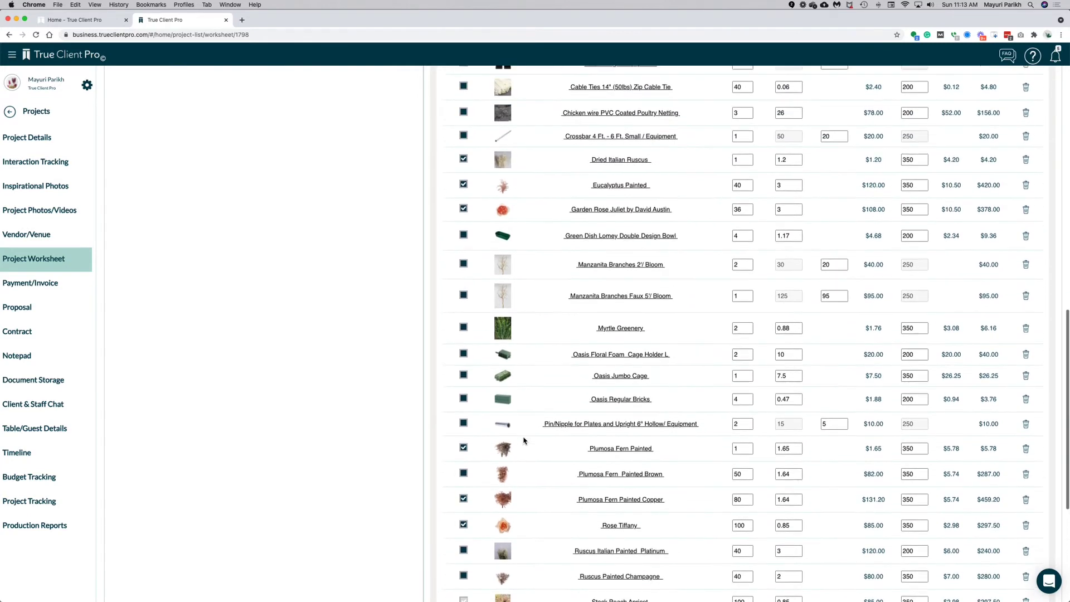
pyautogui.scroll(5, 524, 440)
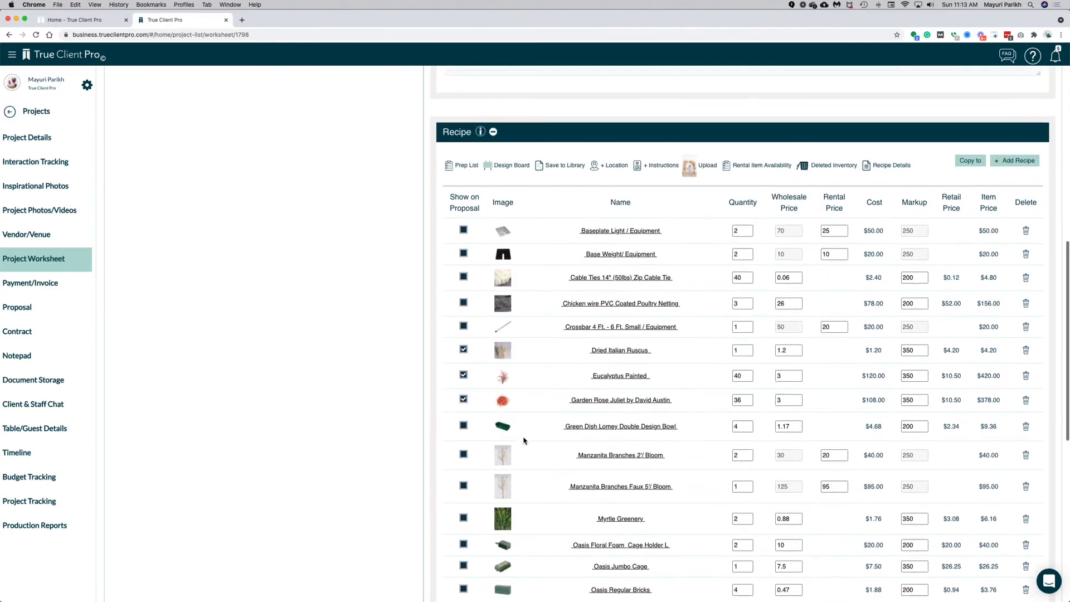
pyautogui.scroll(1, 523, 440)
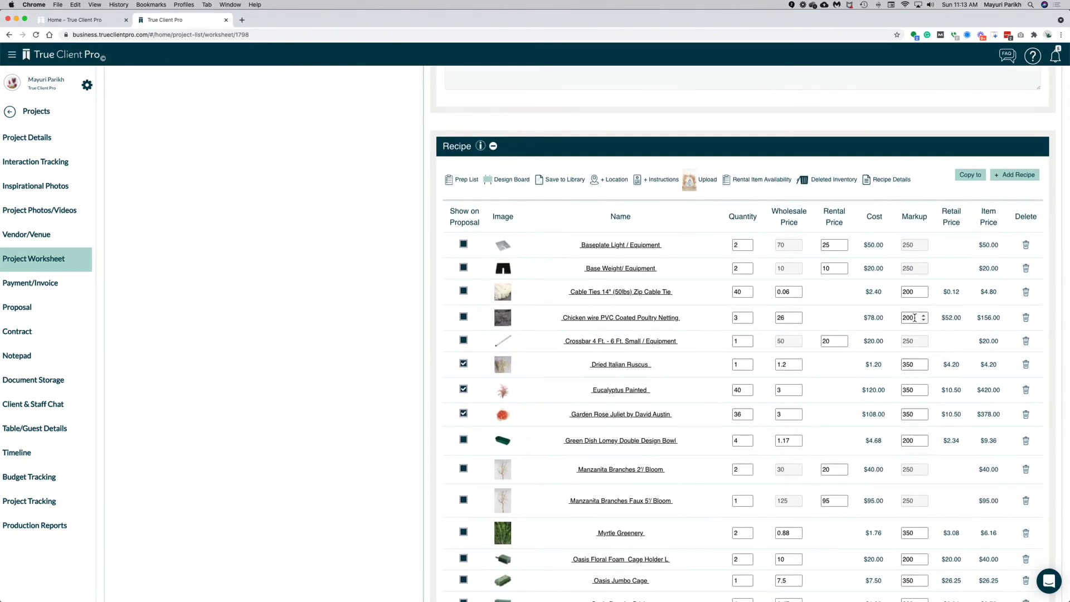
pyautogui.moveTo(915, 318); pyautogui.dragTo(902, 318)
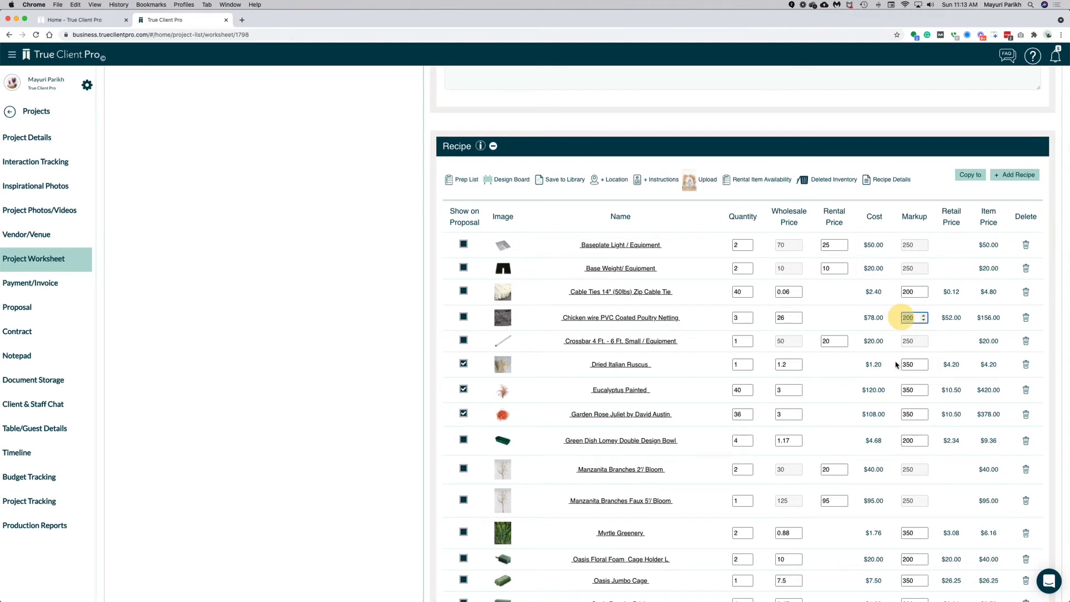
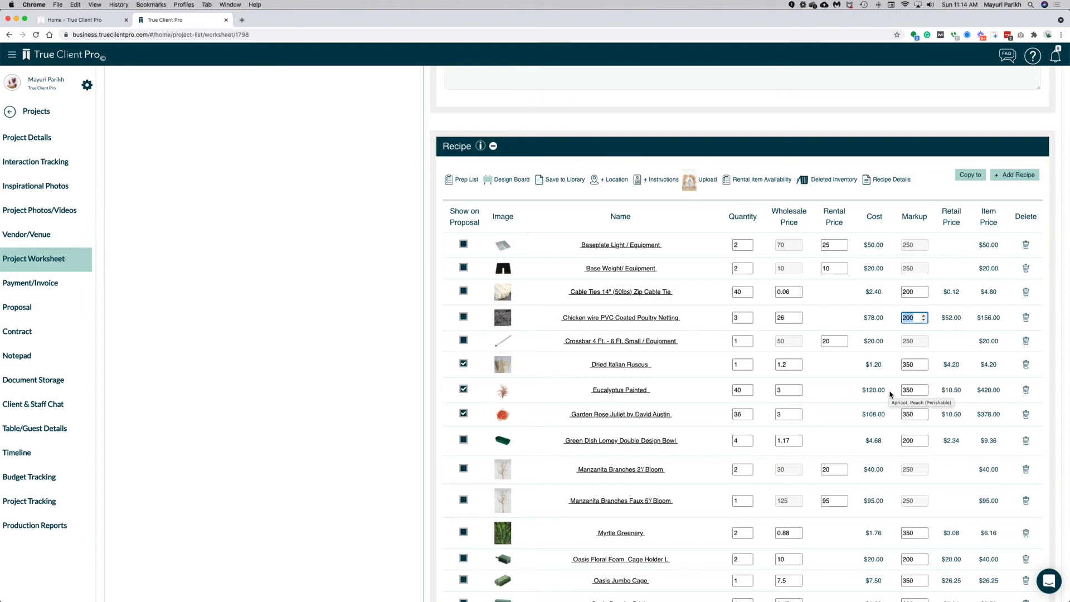
# Review the Payment/Invoice page listing Bride's Bouquet and Arch Installation at $0.00 each
pyautogui.scroll(-6, 617, 381)
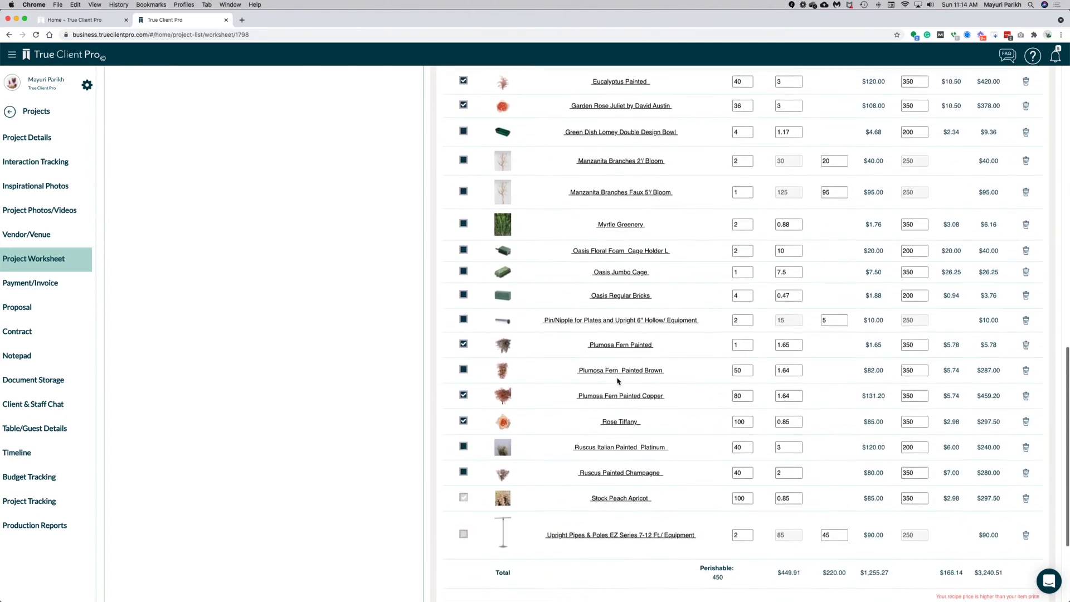
pyautogui.scroll(10, 617, 381)
pyautogui.scroll(1, 616, 380)
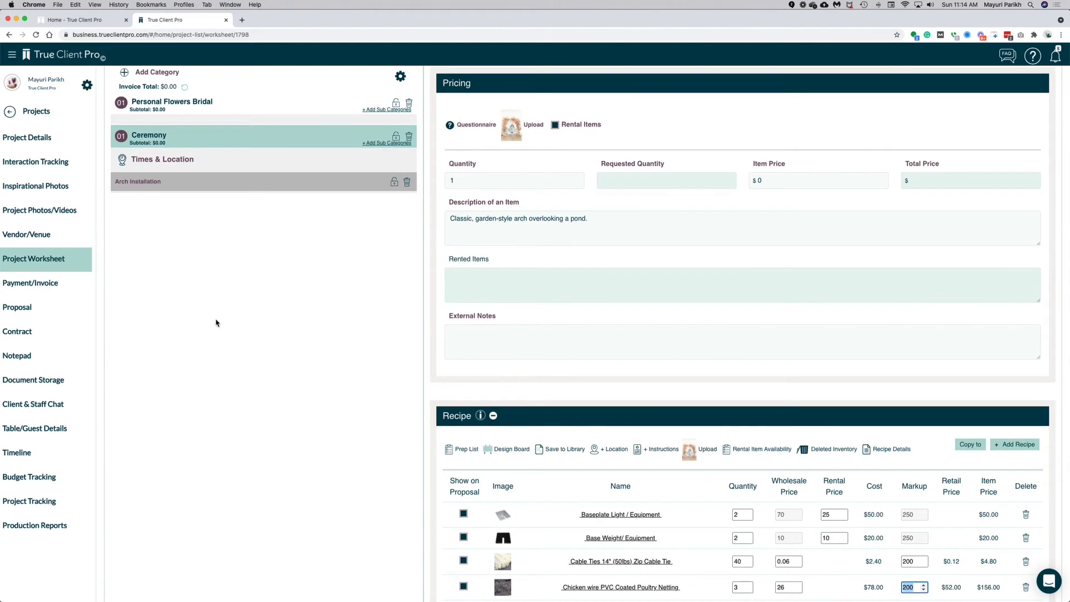
pyautogui.click(56, 289)
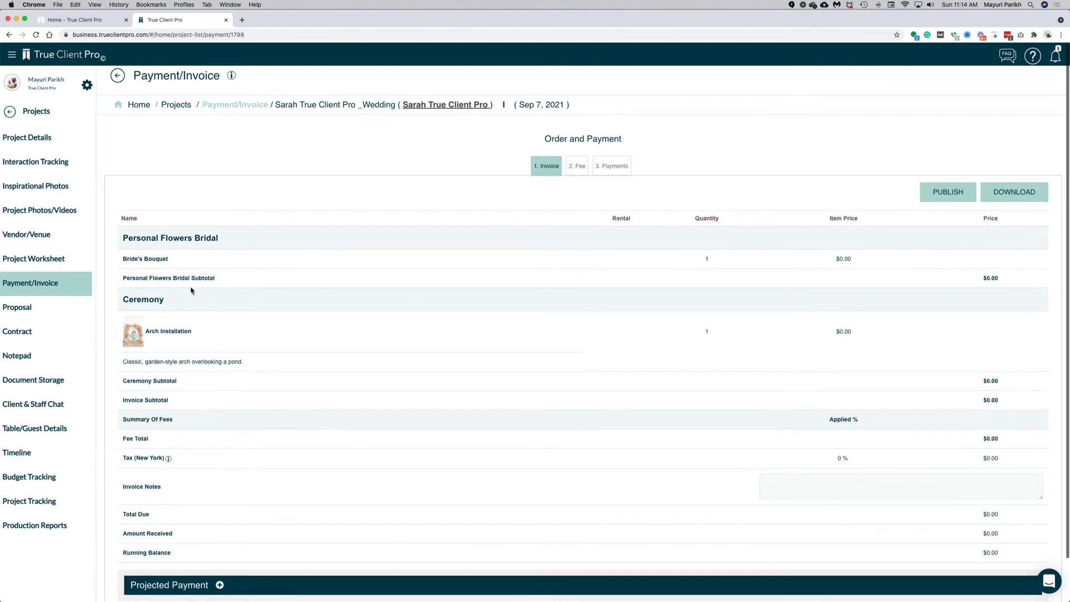
pyautogui.scroll(-1, 191, 290)
pyautogui.scroll(-1, 190, 290)
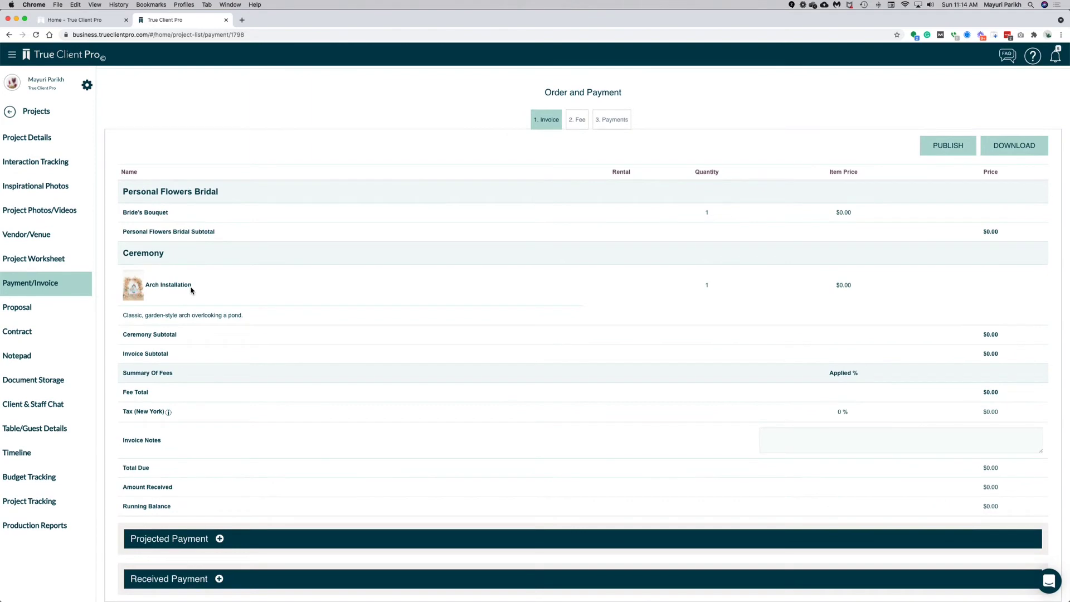
# Add a Set Up & Breakdown Fee to the project and change its percent from 10 to 20
pyautogui.click(578, 120)
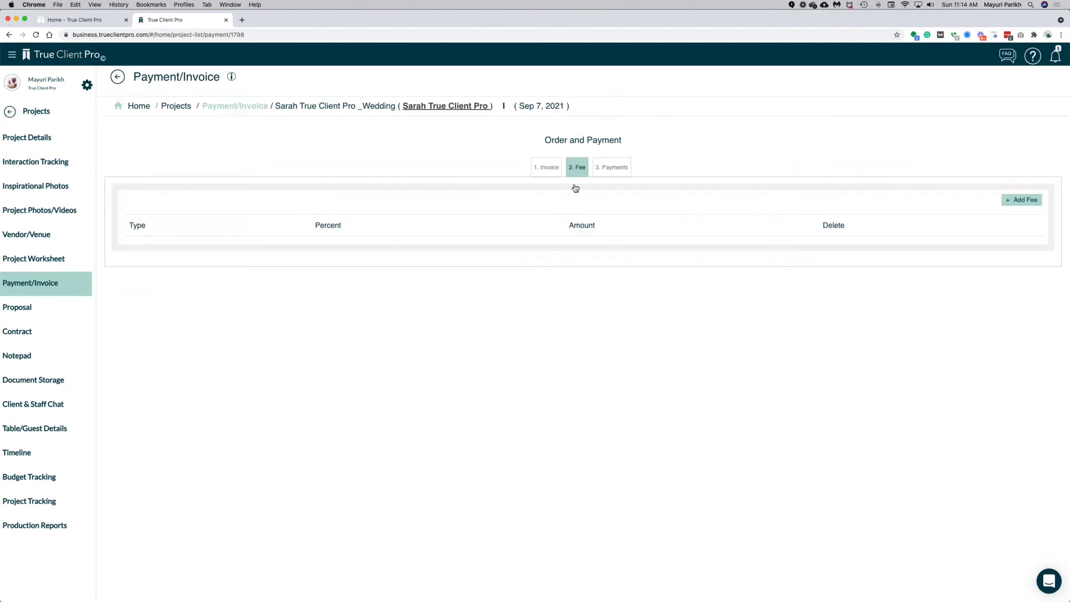
pyautogui.click(1022, 199)
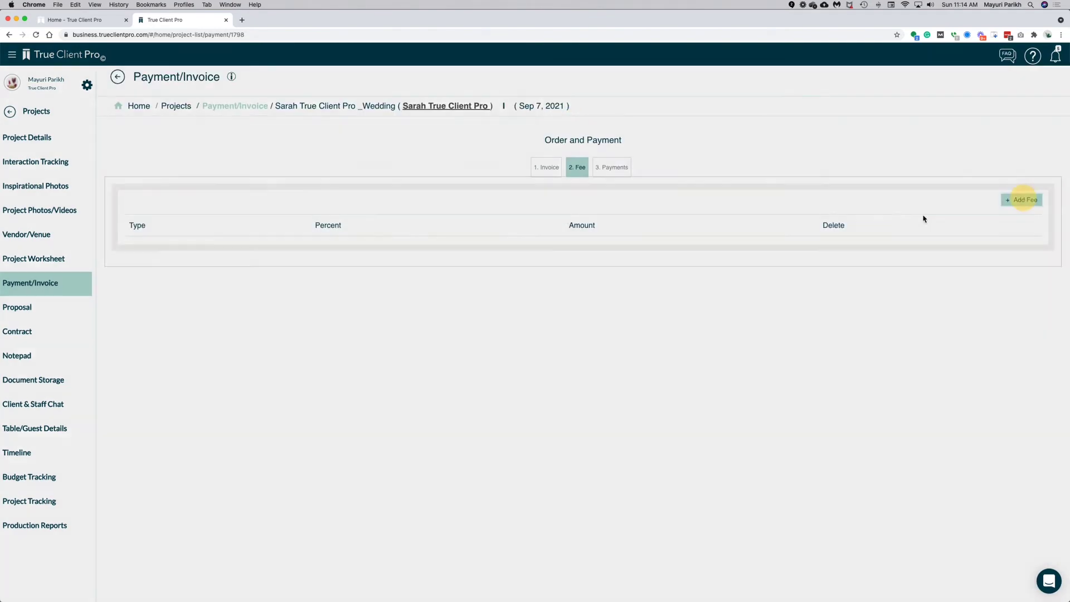
pyautogui.click(483, 115)
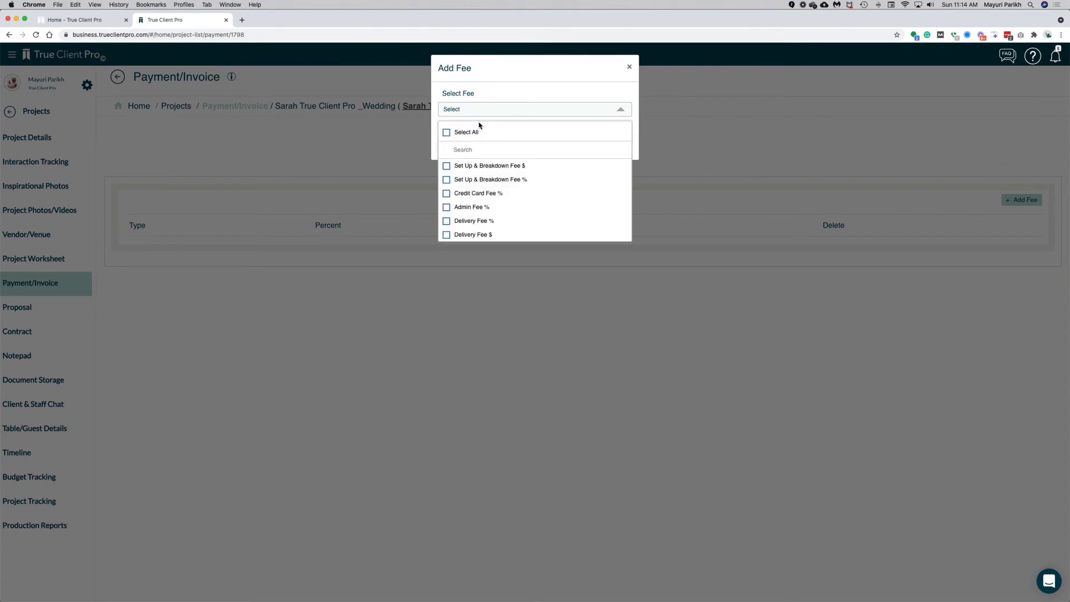
pyautogui.click(446, 179)
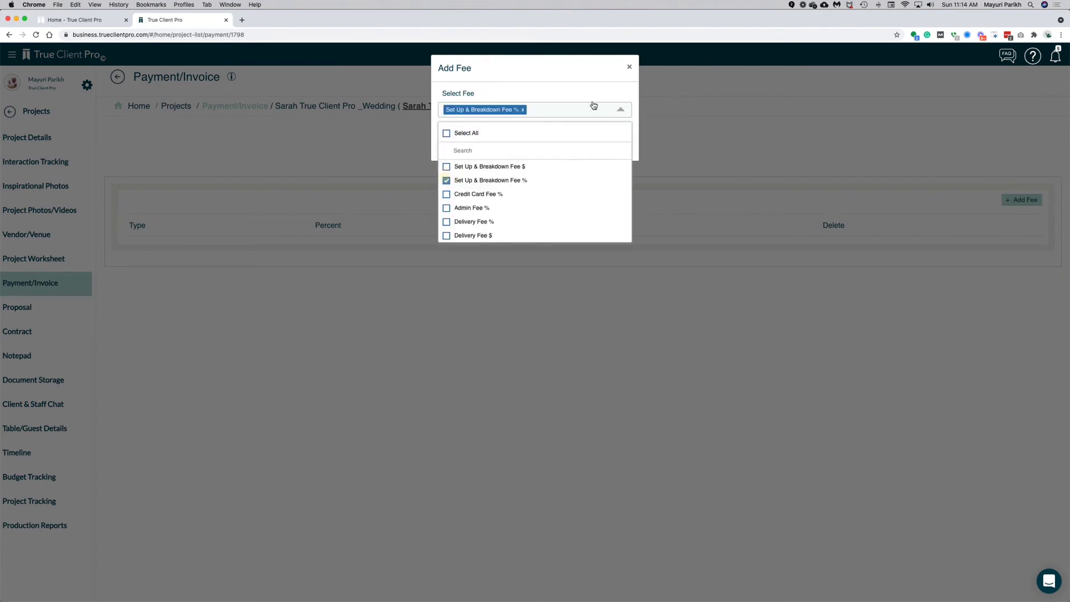
pyautogui.click(579, 89)
pyautogui.click(606, 139)
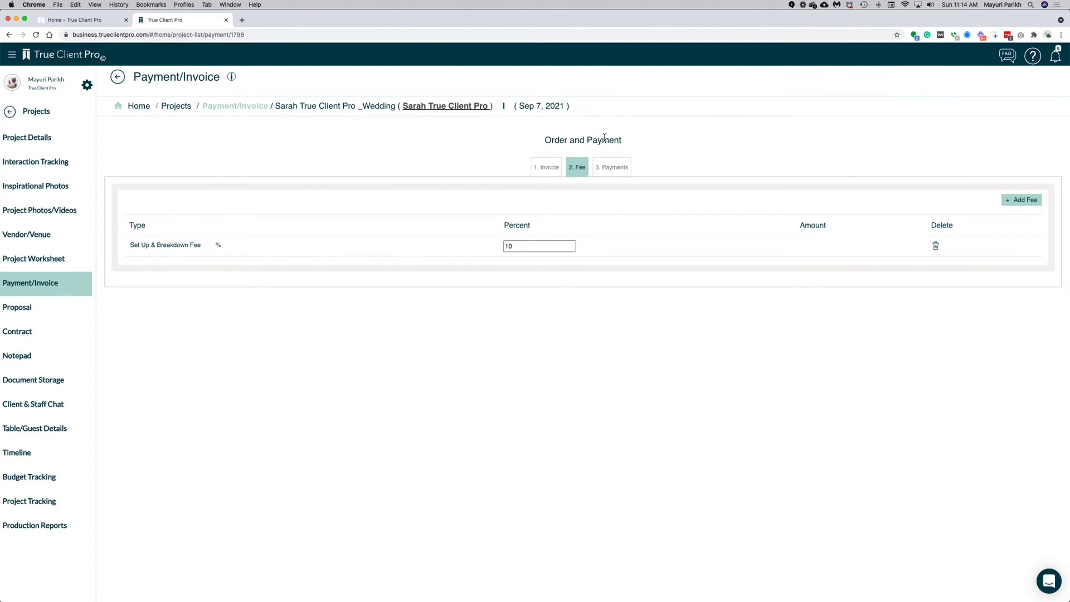
pyautogui.doubleClick(504, 246)
pyautogui.write('20')
pyautogui.click(509, 289)
pyautogui.click(617, 170)
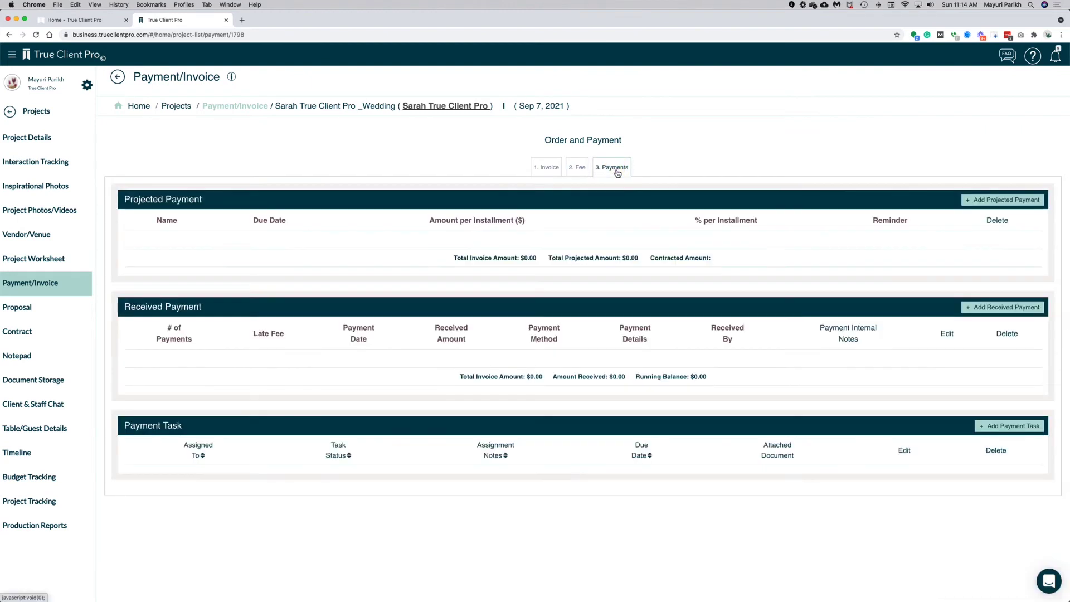
# Add Retainer (non-refundable) and Final Payment projected payment installments
pyautogui.moveTo(540, 259); pyautogui.dragTo(514, 260)
pyautogui.click(971, 199)
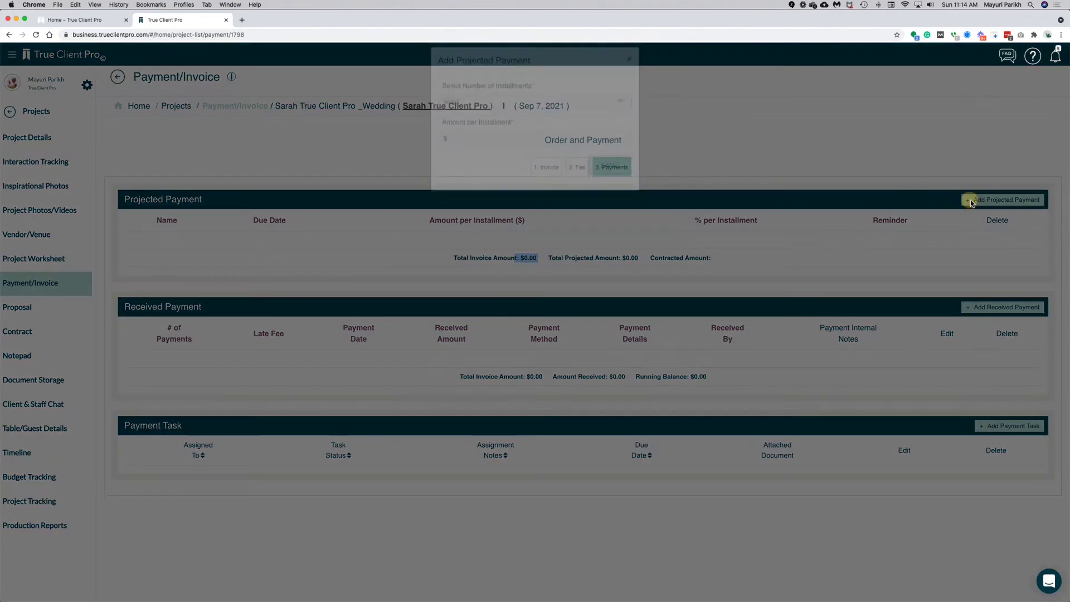
pyautogui.click(451, 117)
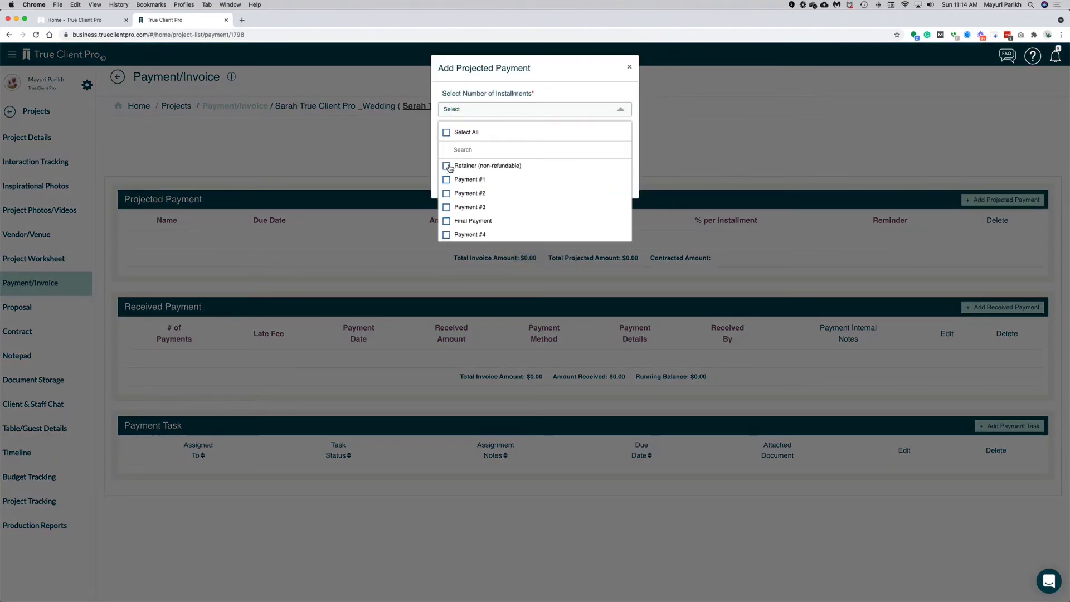
pyautogui.click(447, 167)
pyautogui.click(447, 222)
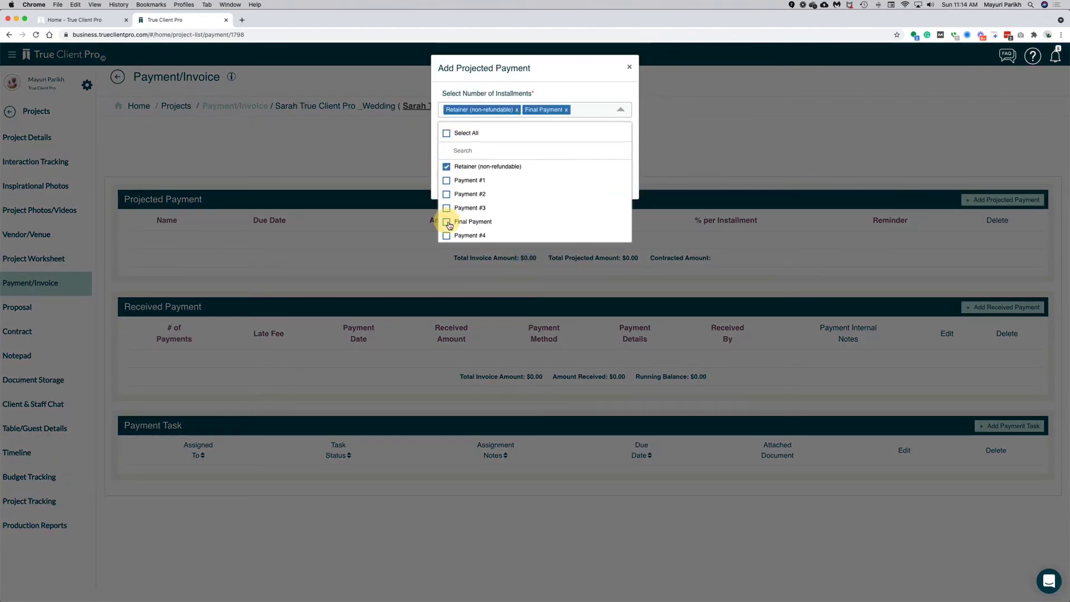
pyautogui.click(581, 93)
pyautogui.click(609, 174)
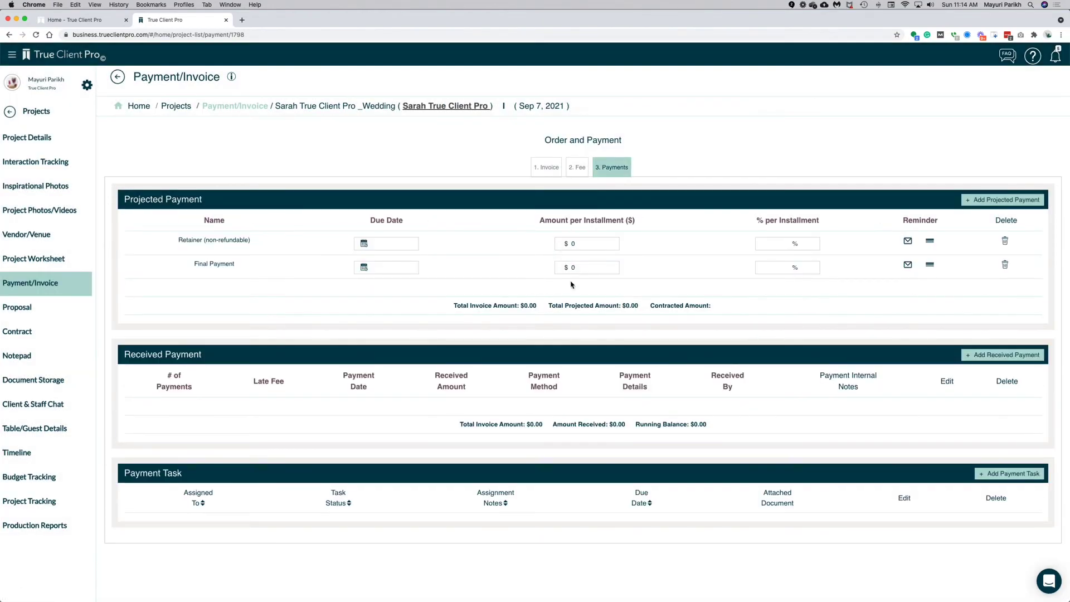
# Set the retainer due date to 8/22/2021 and the final payment due date to 9/7/2021
pyautogui.click(375, 244)
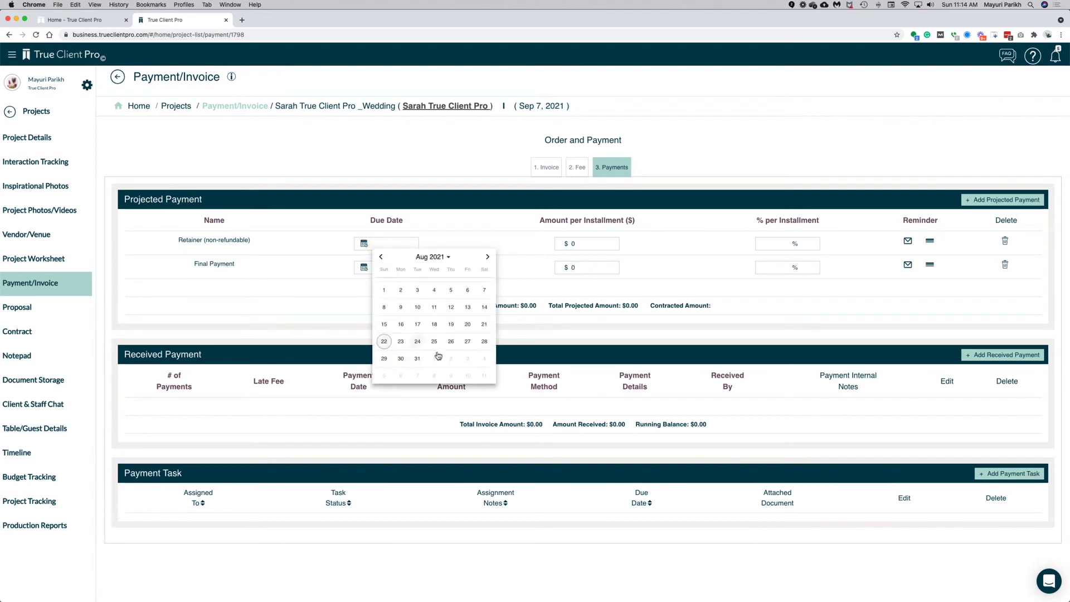
pyautogui.click(385, 343)
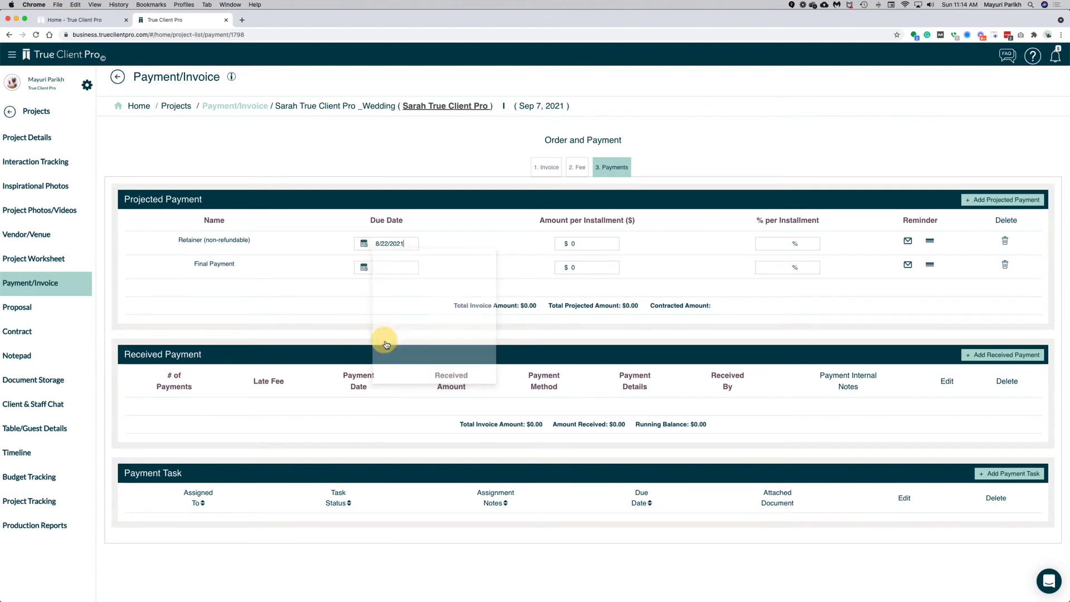
pyautogui.click(390, 267)
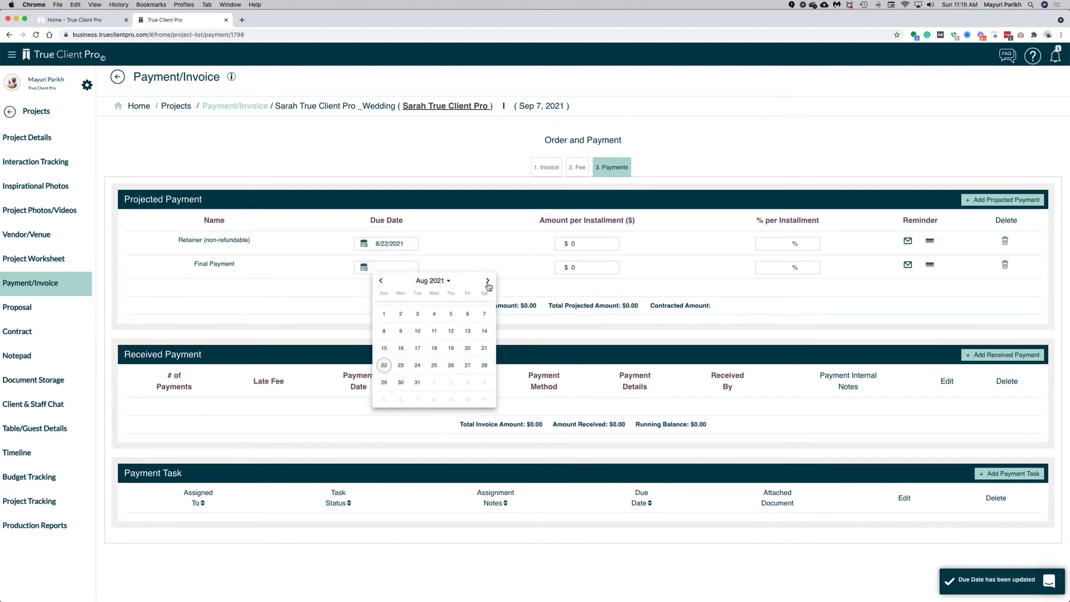
pyautogui.click(487, 281)
pyautogui.click(417, 331)
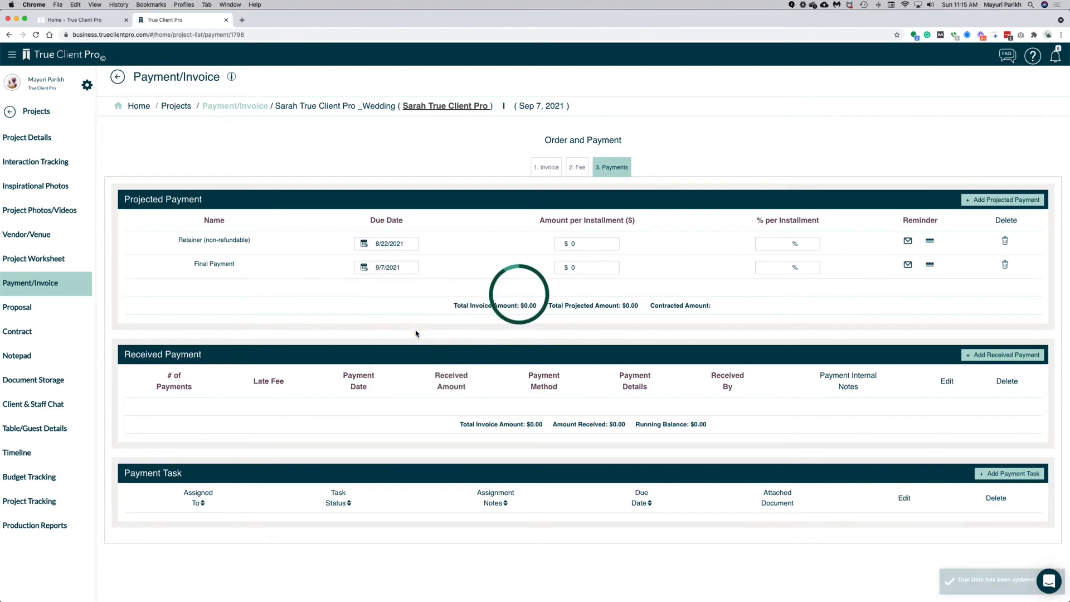
pyautogui.click(50, 314)
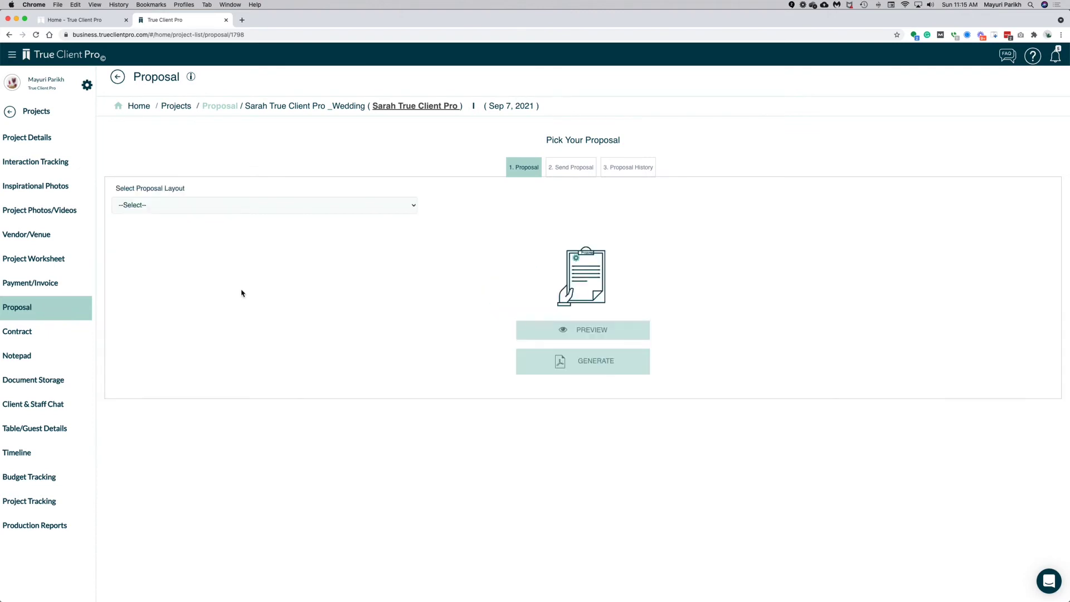
# Switch the proposal to the Elegance layout with the inspirational floral arch photo as cover image
pyautogui.click(270, 208)
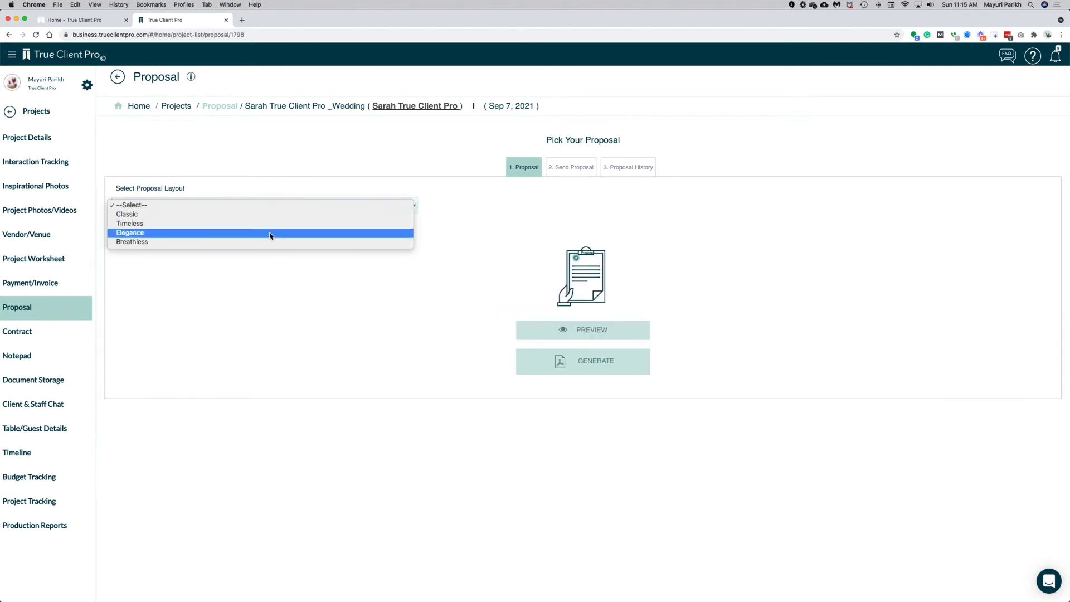
pyautogui.click(269, 232)
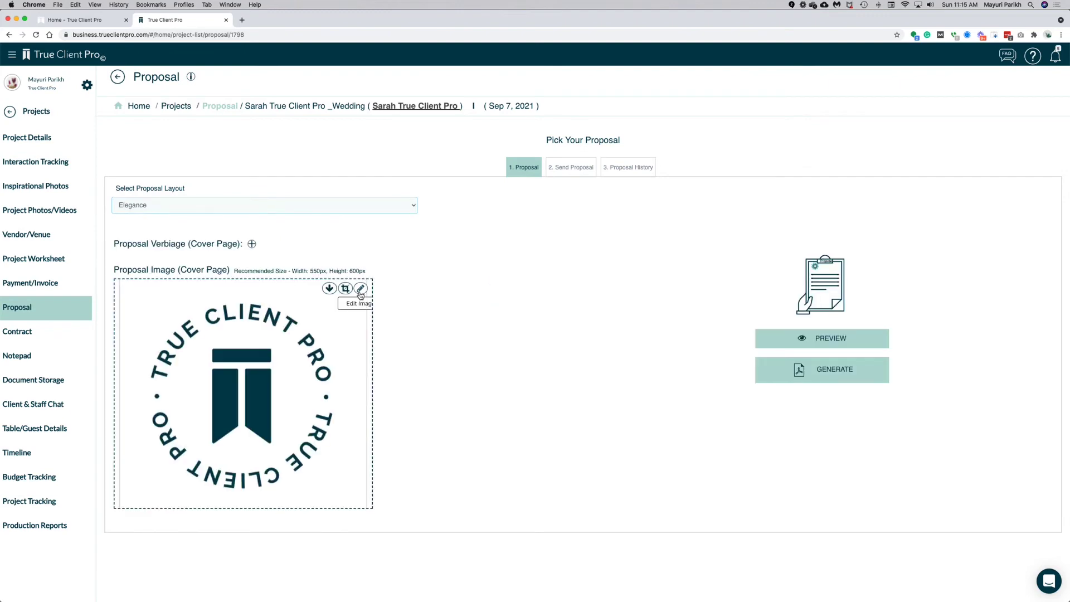
pyautogui.click(360, 291)
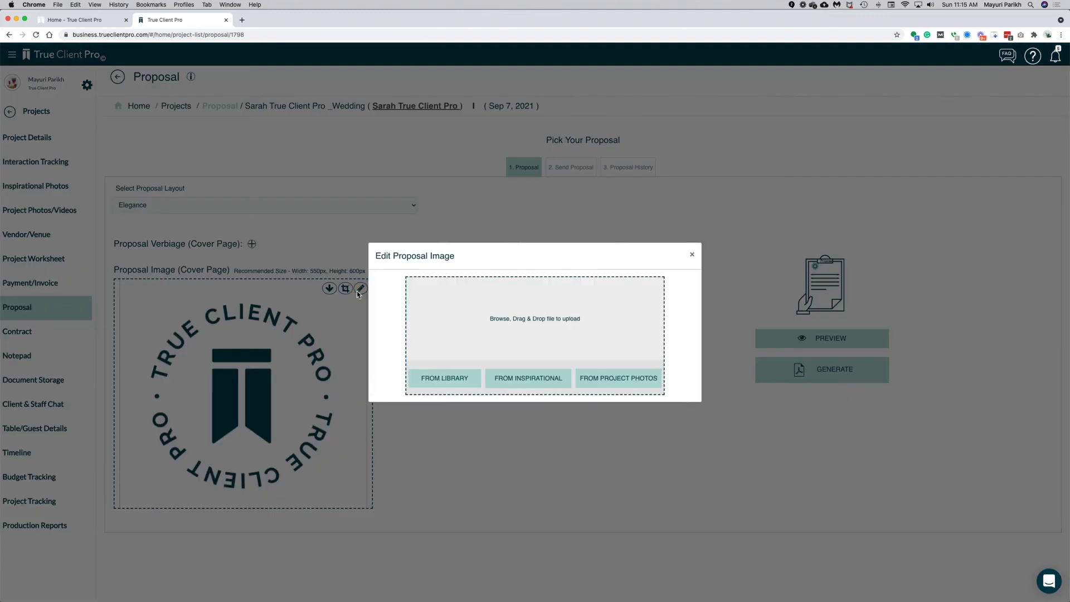
pyautogui.click(507, 382)
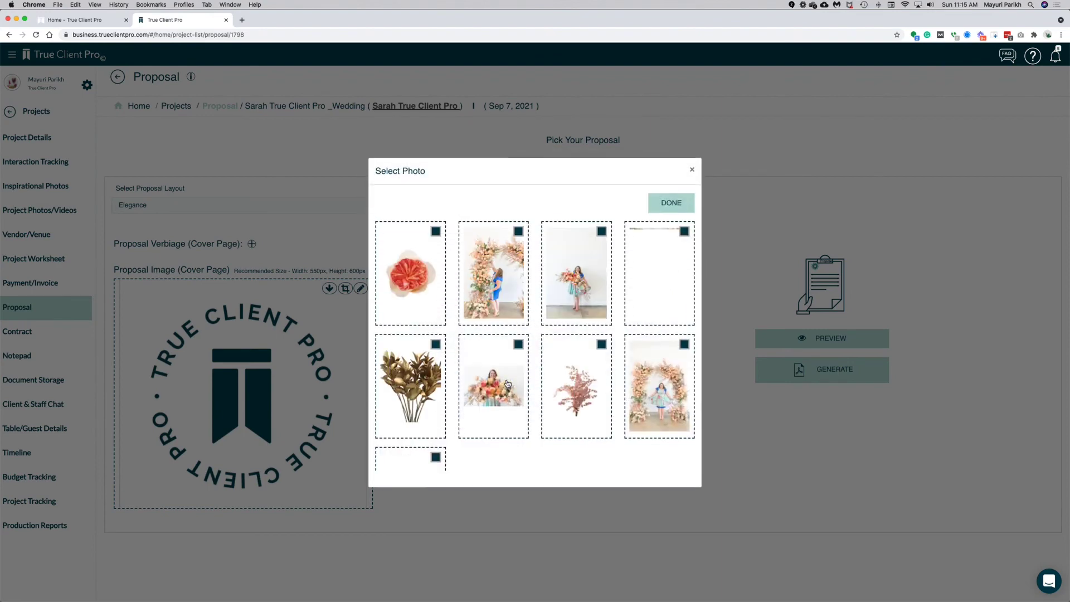
pyautogui.click(684, 344)
pyautogui.click(675, 209)
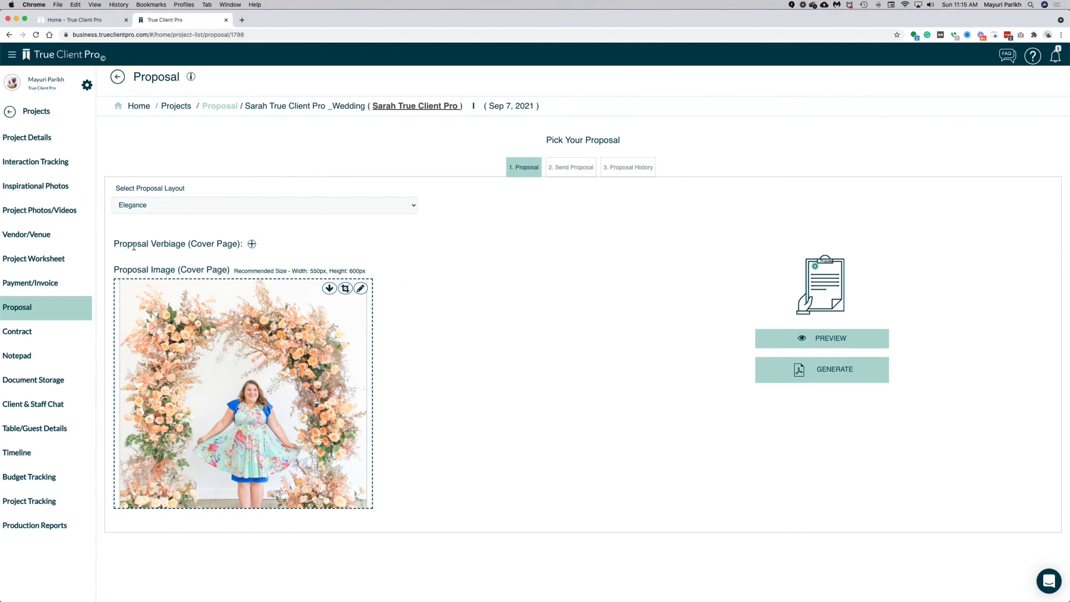
# Save the client's name as the cover-page verbiage and request a PDF preview of the proposal
pyautogui.moveTo(111, 248); pyautogui.dragTo(241, 243)
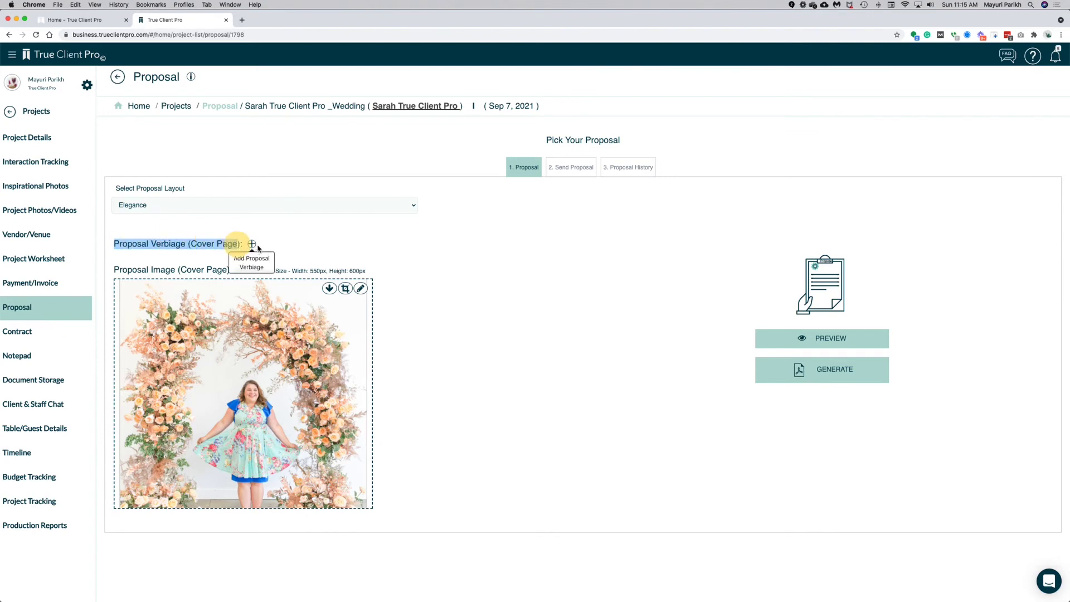
pyautogui.click(252, 244)
pyautogui.click(405, 315)
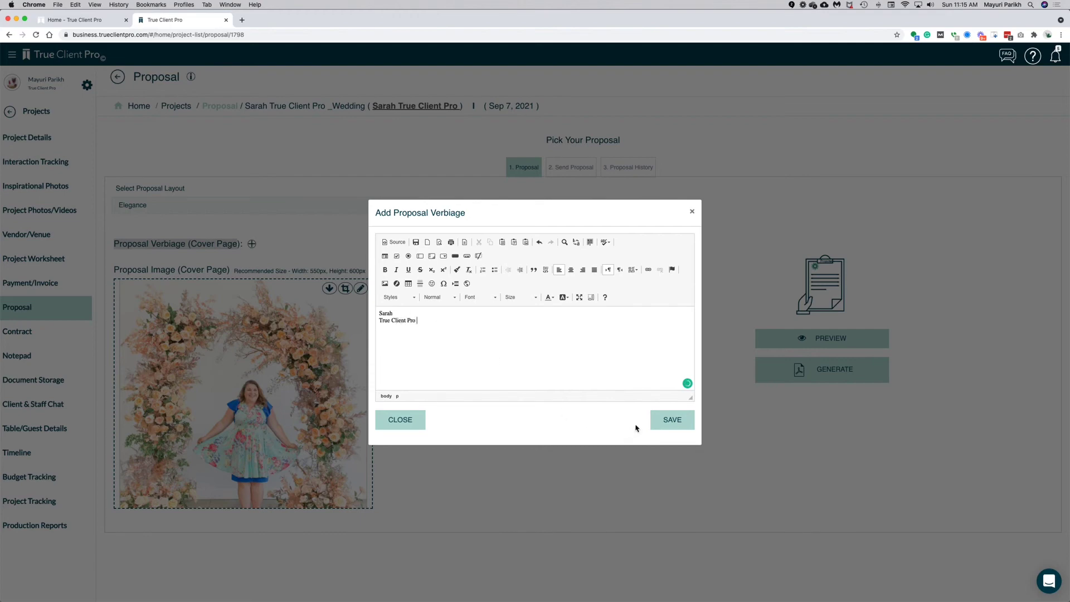
pyautogui.click(672, 421)
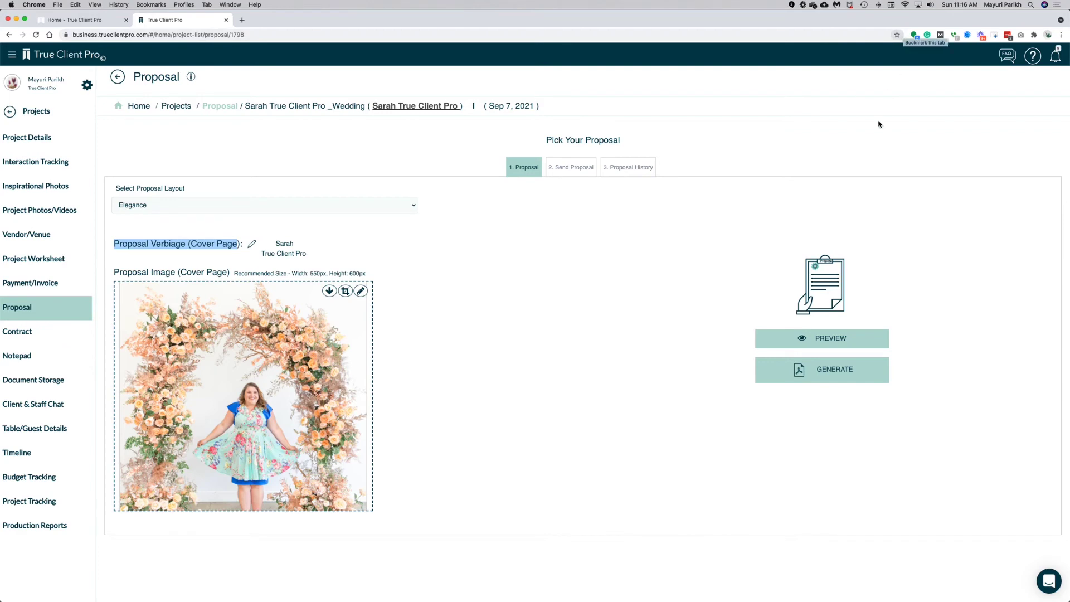
pyautogui.click(822, 341)
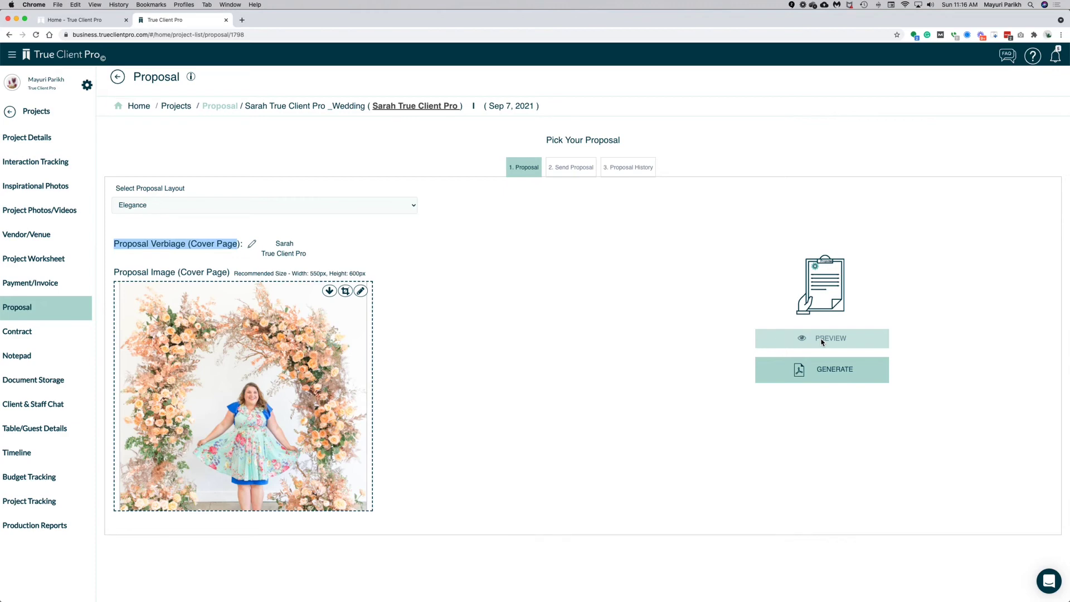
# Scroll through all seven pages of the proposal PDF down to the Projected Payment Schedule
pyautogui.click(822, 340)
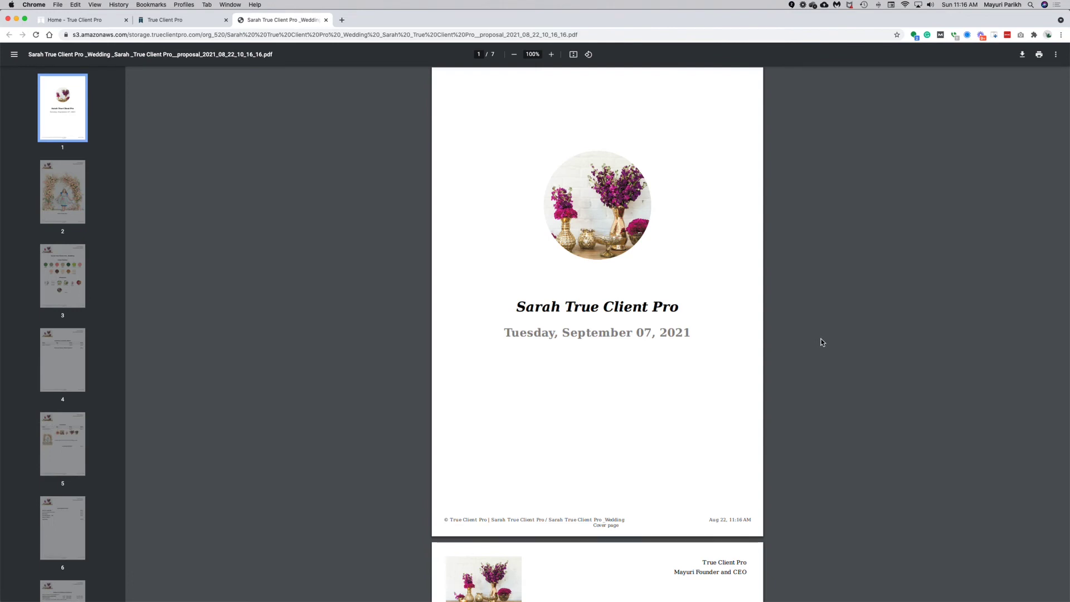
pyautogui.scroll(-5, 638, 301)
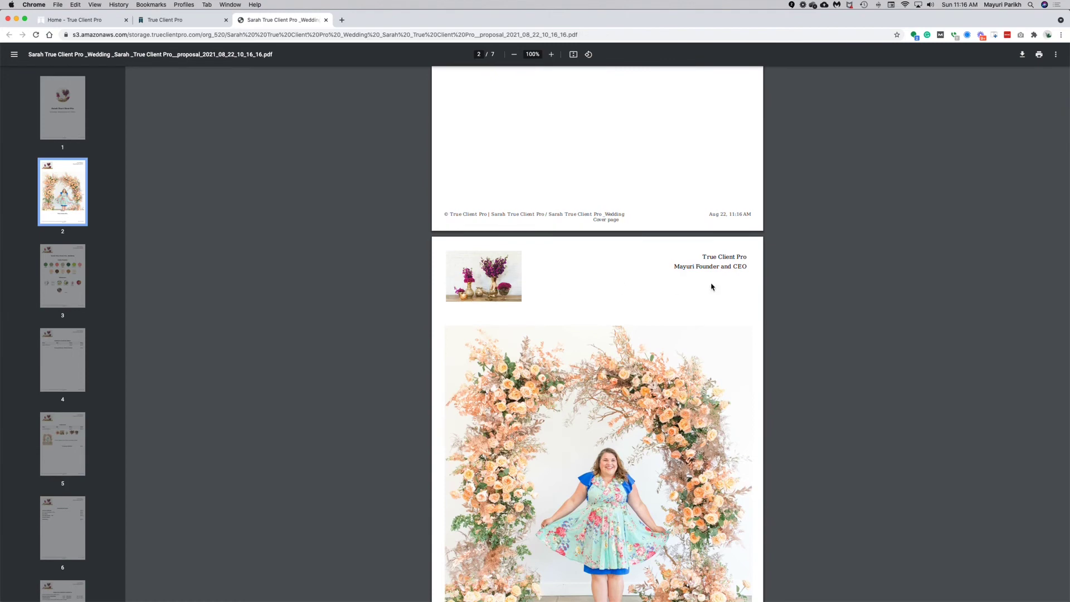
pyautogui.scroll(-3, 728, 285)
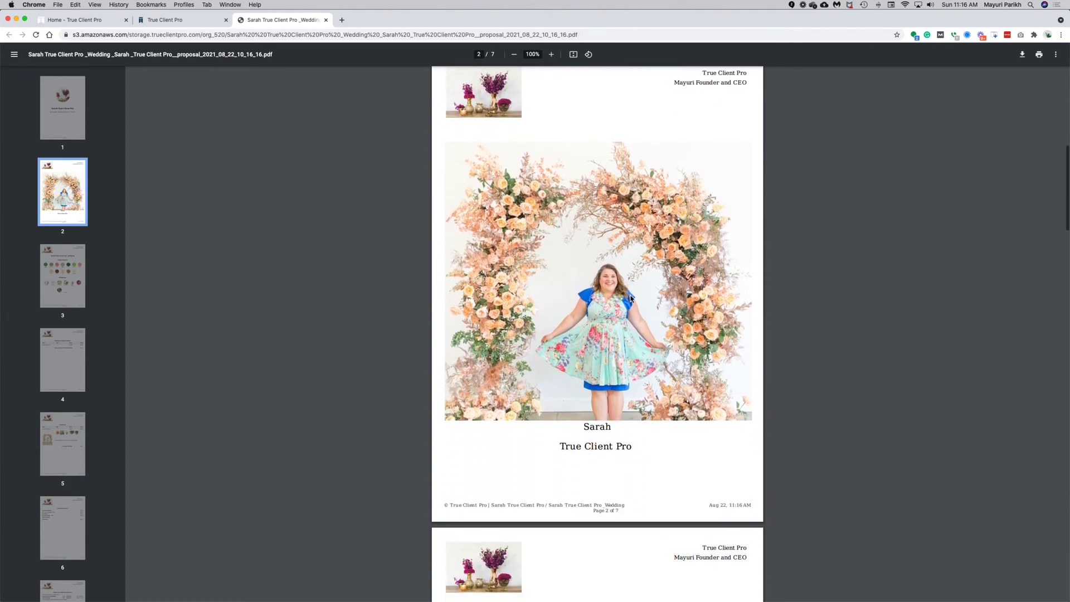
pyautogui.scroll(-3, 630, 299)
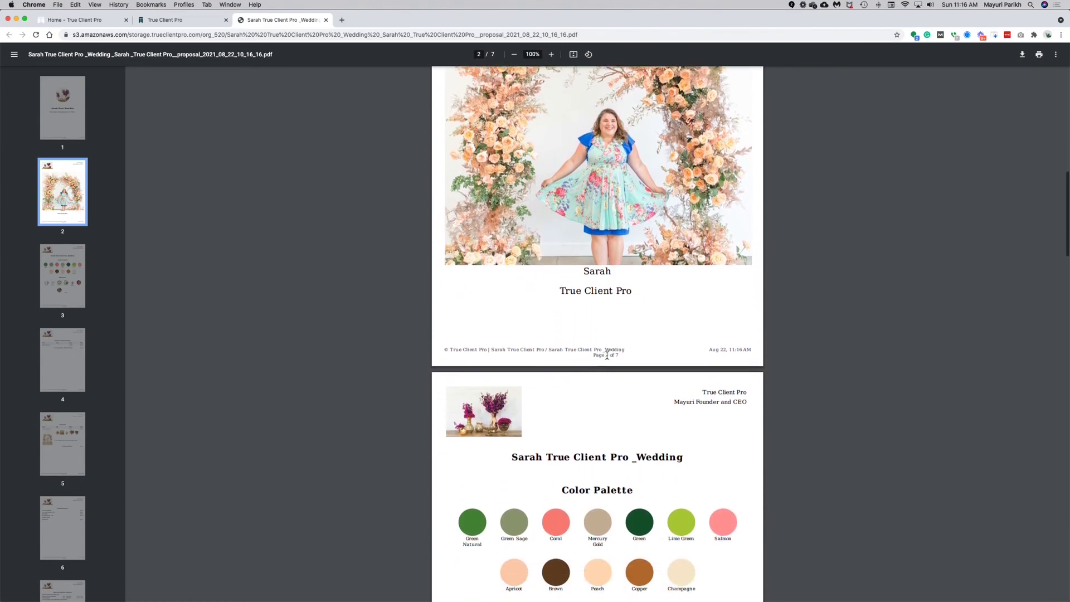
pyautogui.scroll(-4, 607, 355)
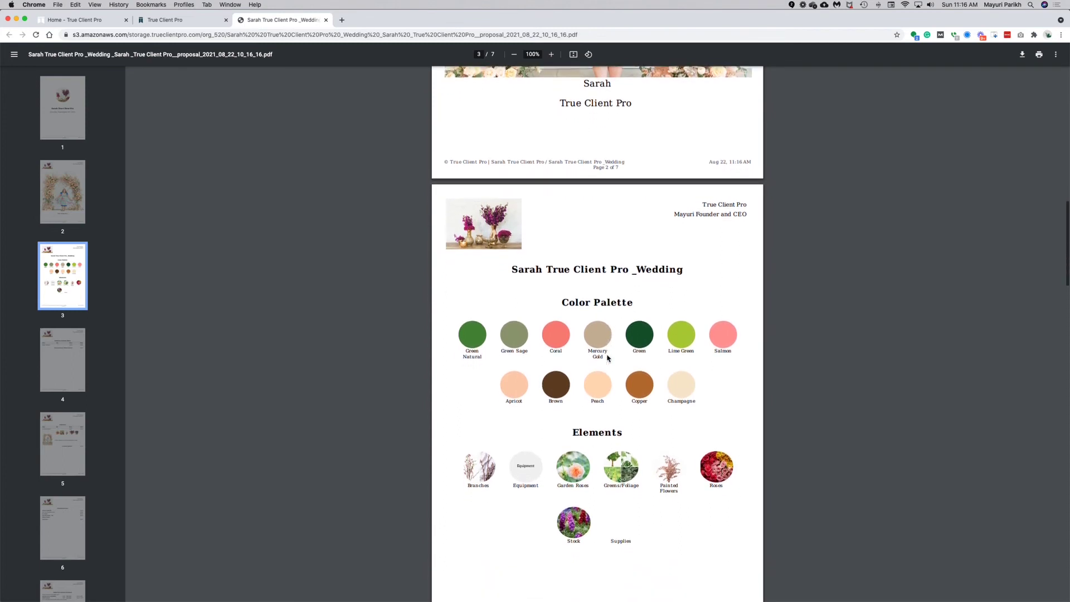
pyautogui.scroll(-6, 607, 357)
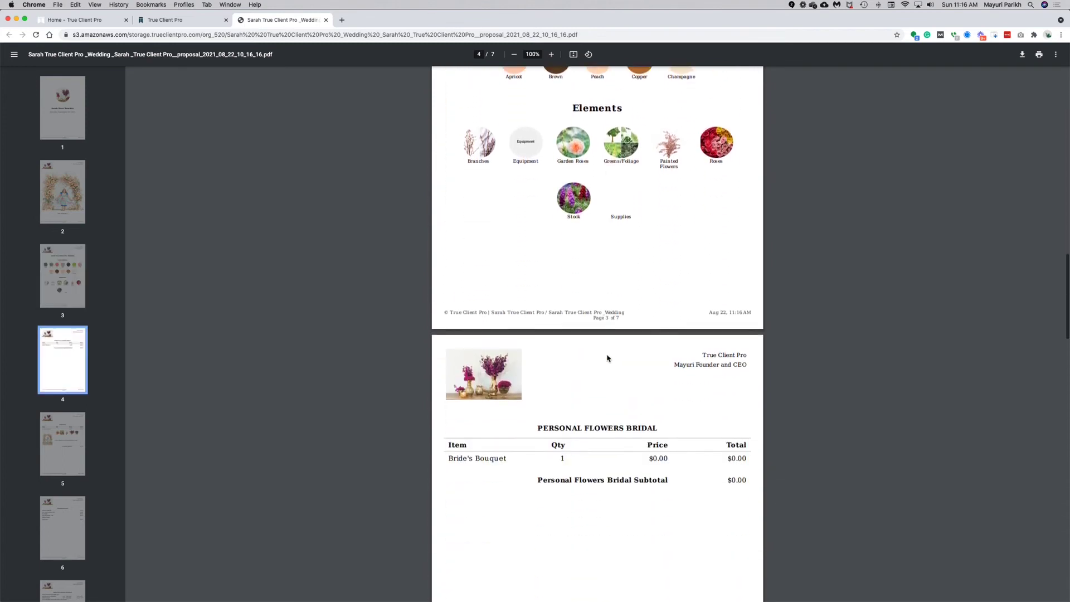
pyautogui.scroll(-3, 607, 358)
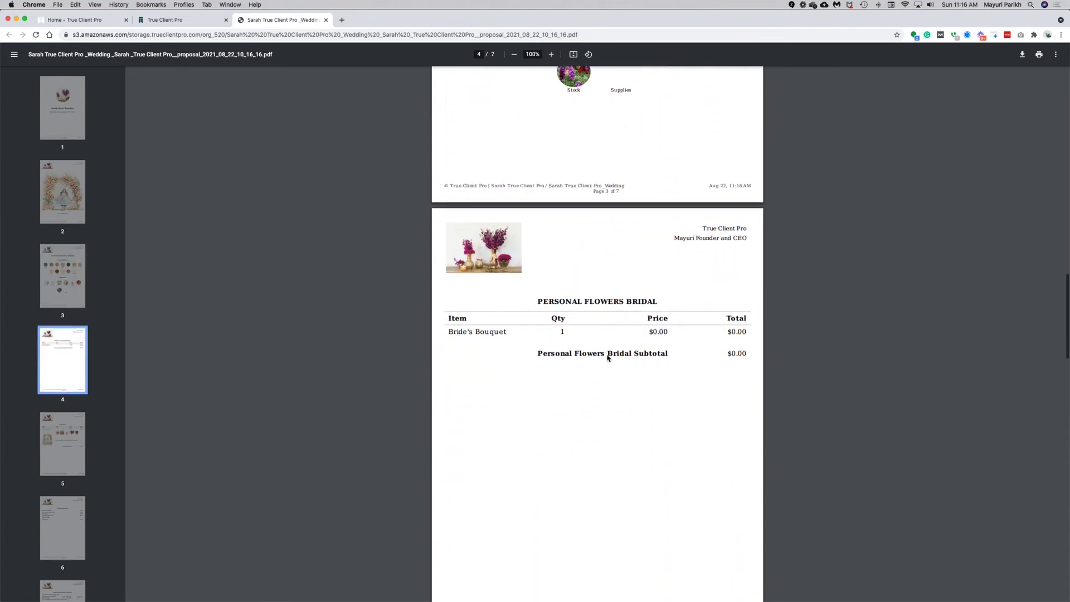
pyautogui.scroll(-2, 607, 358)
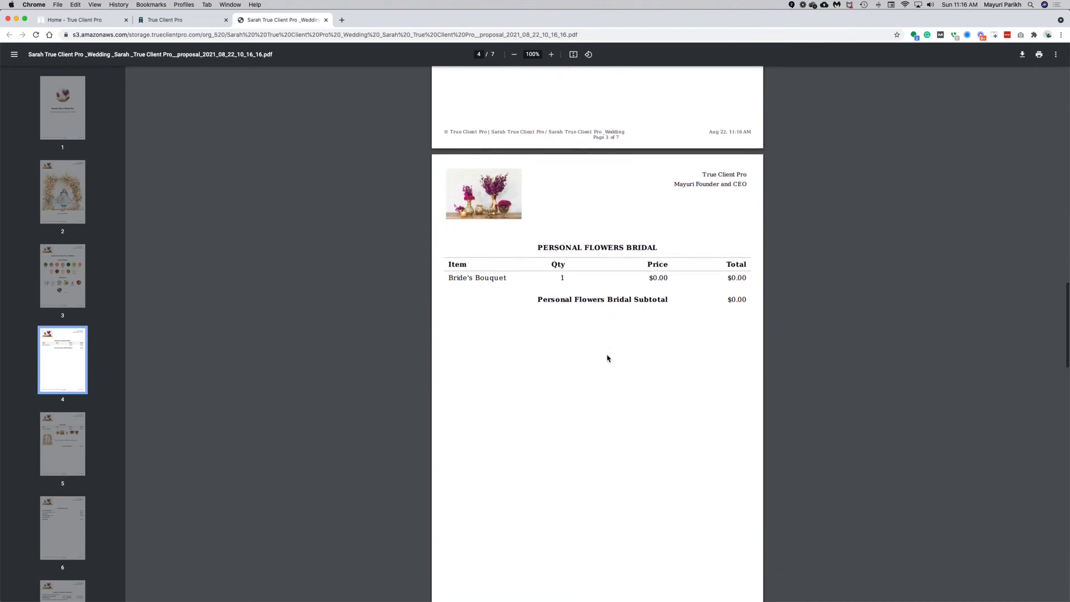
pyautogui.scroll(-8, 608, 358)
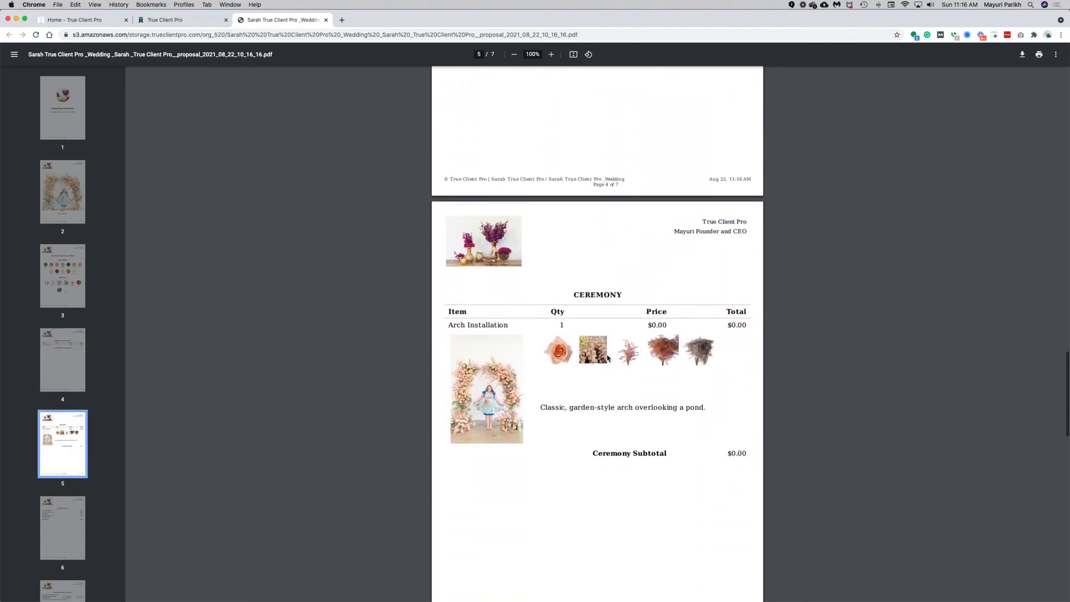
pyautogui.scroll(-3, 483, 380)
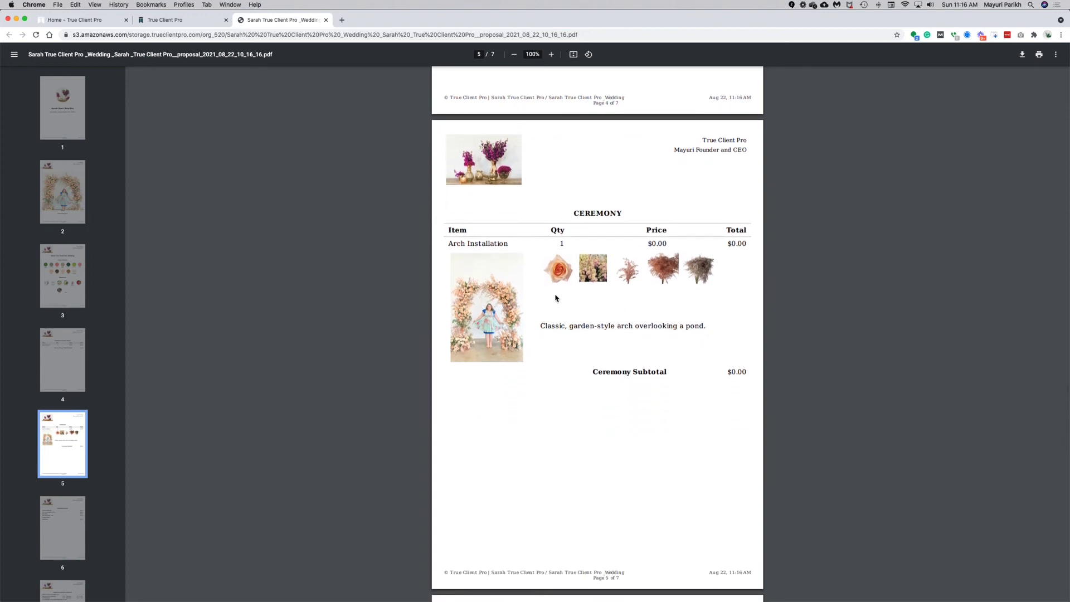
pyautogui.scroll(-15, 686, 291)
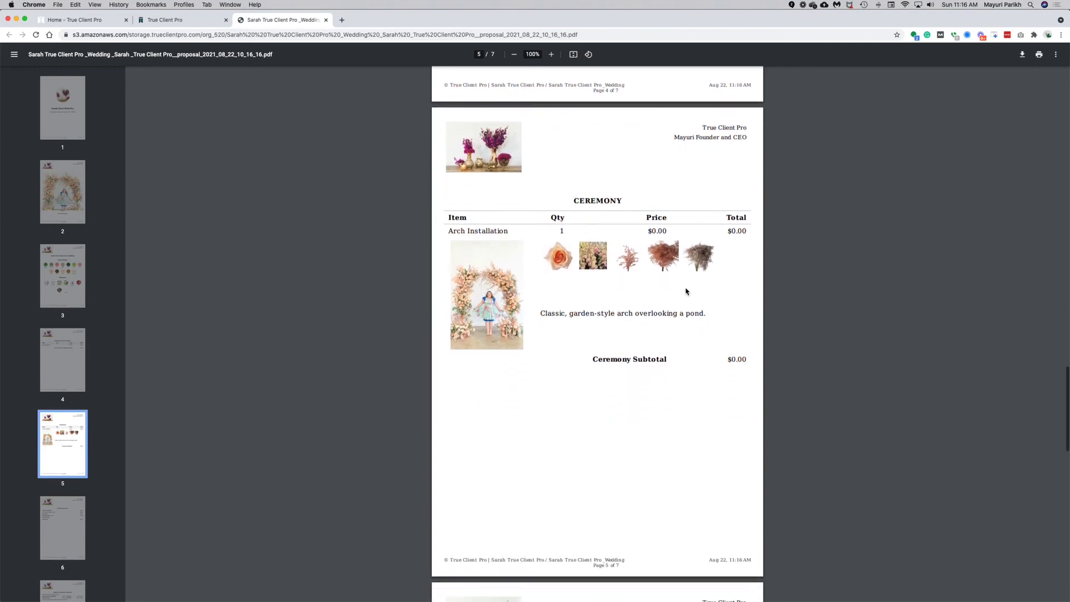
pyautogui.scroll(-2, 686, 291)
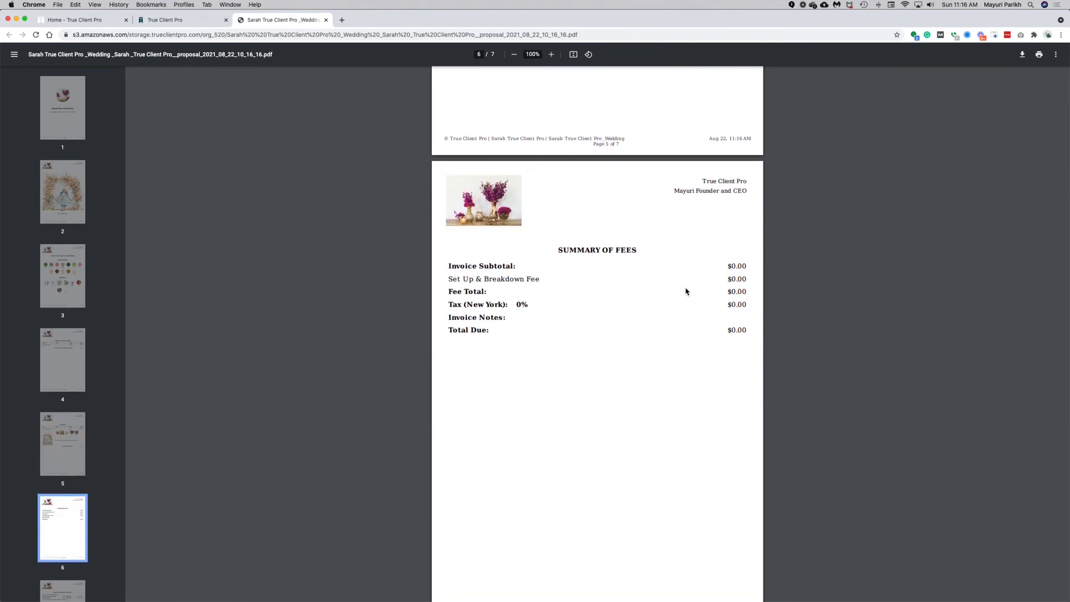
pyautogui.scroll(-10, 685, 291)
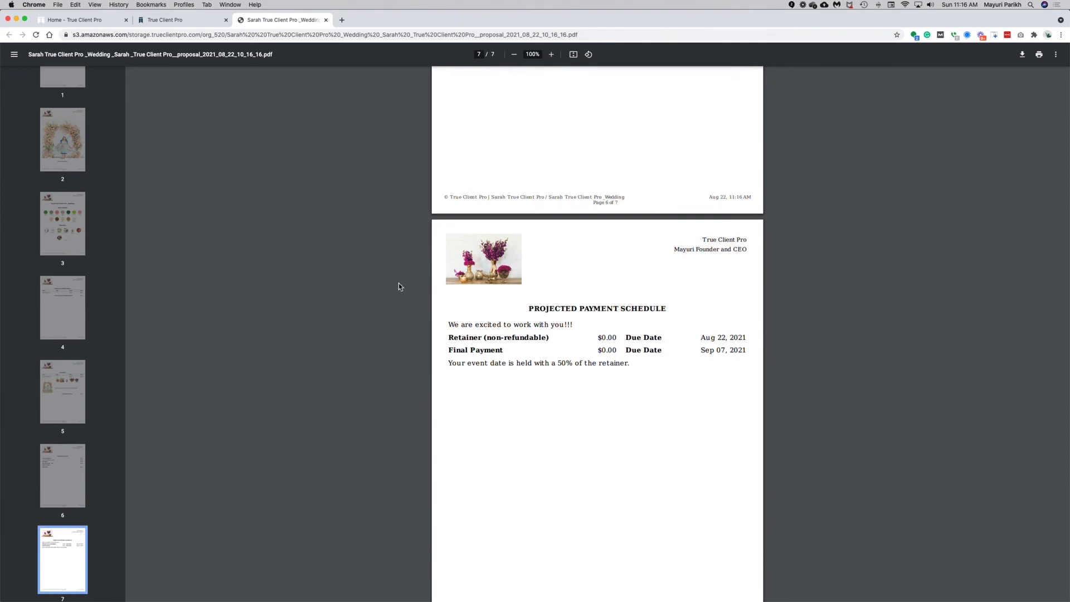
pyautogui.click(189, 20)
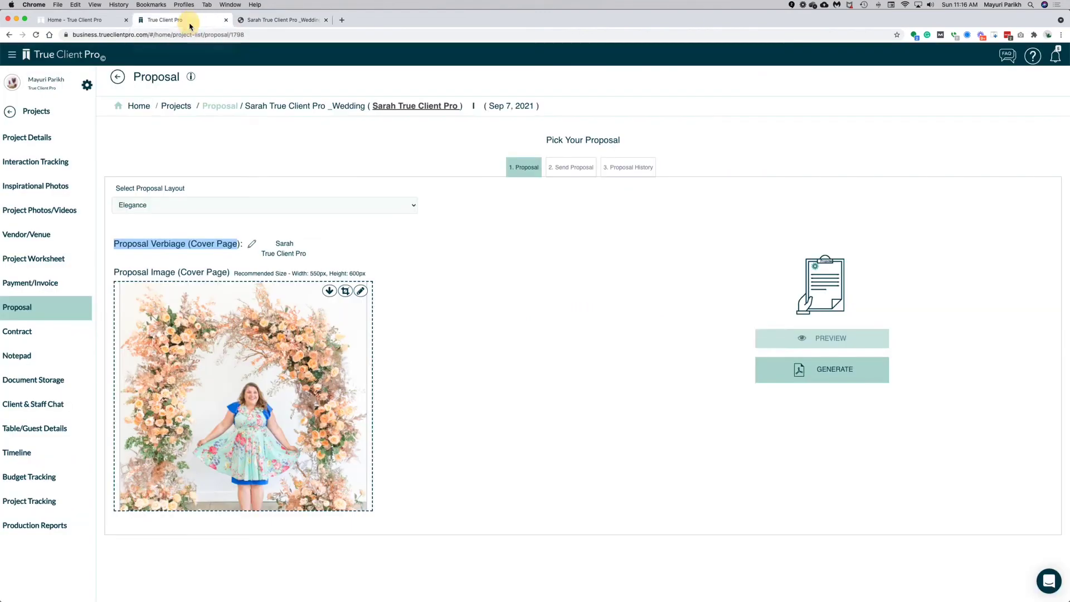
# View the Ceremony Arch Installation recipe on the Project Worksheet, then cancel copying it to another subcategory
pyautogui.click(64, 268)
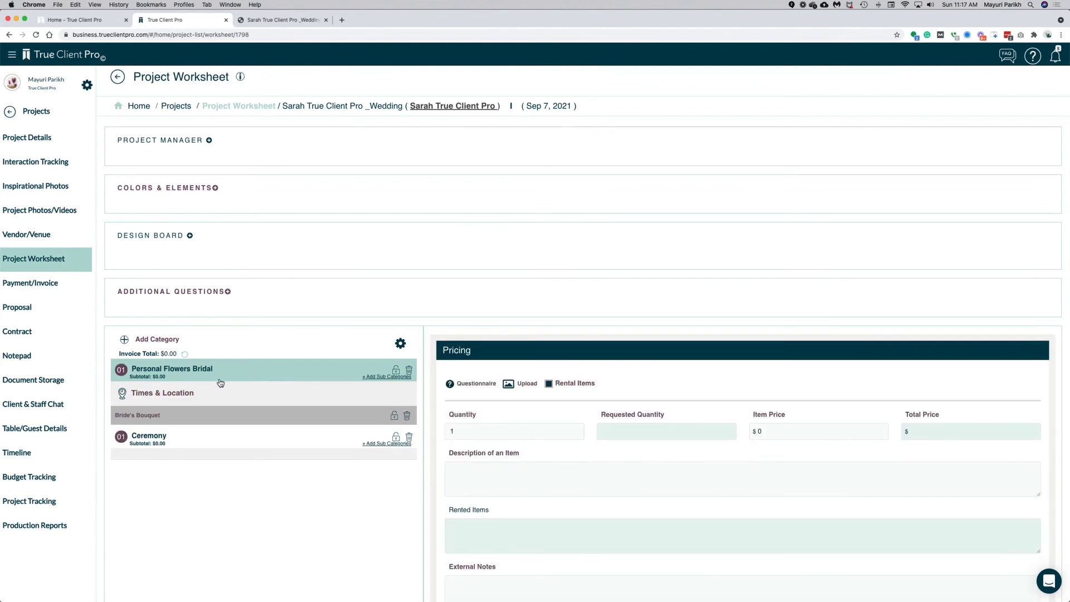
pyautogui.scroll(-2, 214, 382)
pyautogui.click(211, 379)
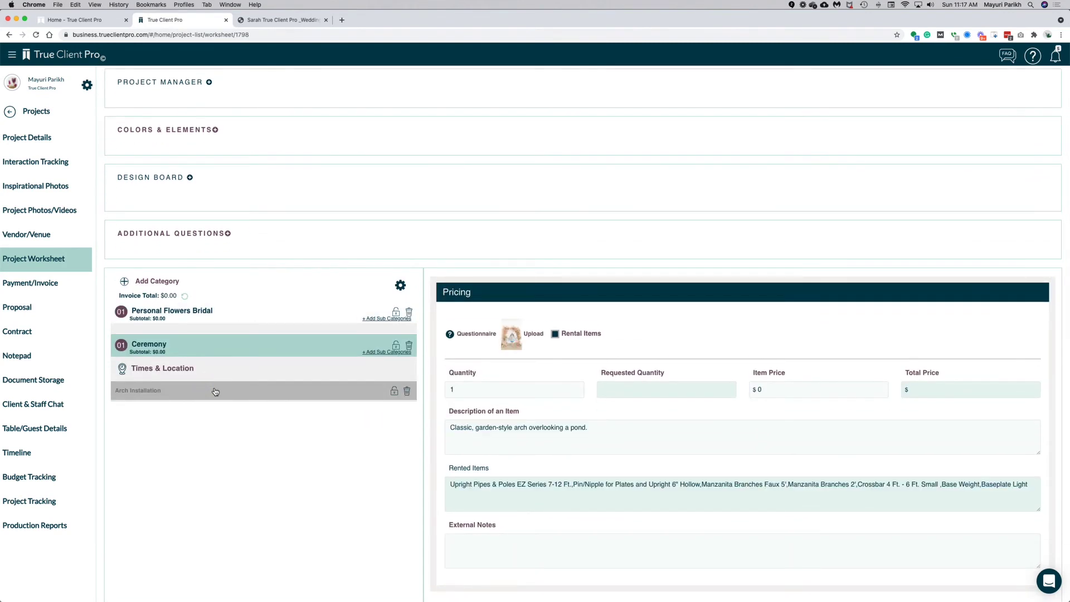
pyautogui.scroll(-3, 472, 413)
pyautogui.scroll(-2, 472, 413)
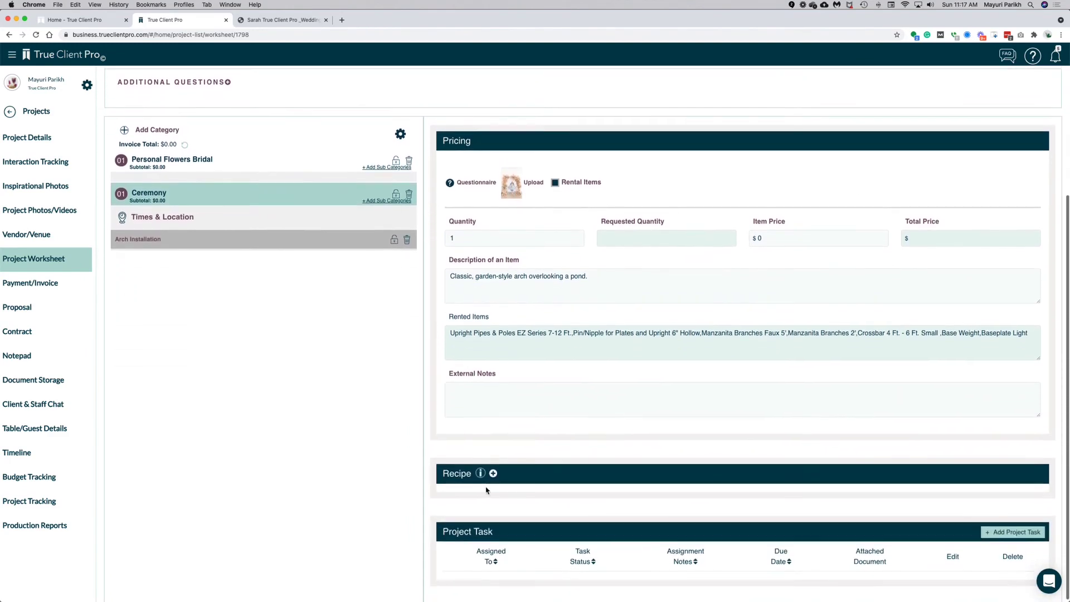
pyautogui.click(494, 471)
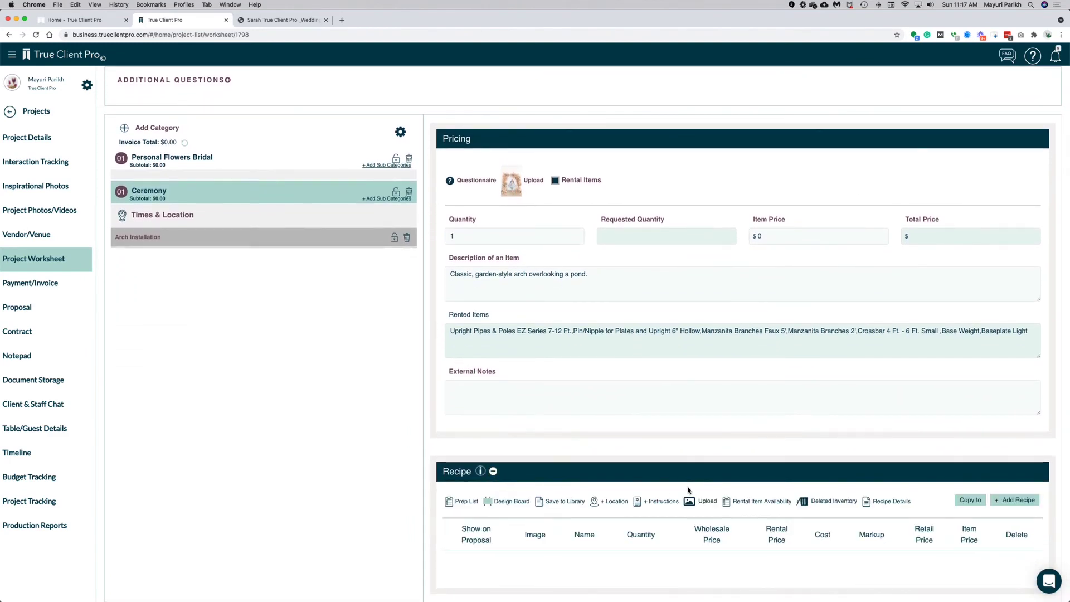
pyautogui.click(969, 501)
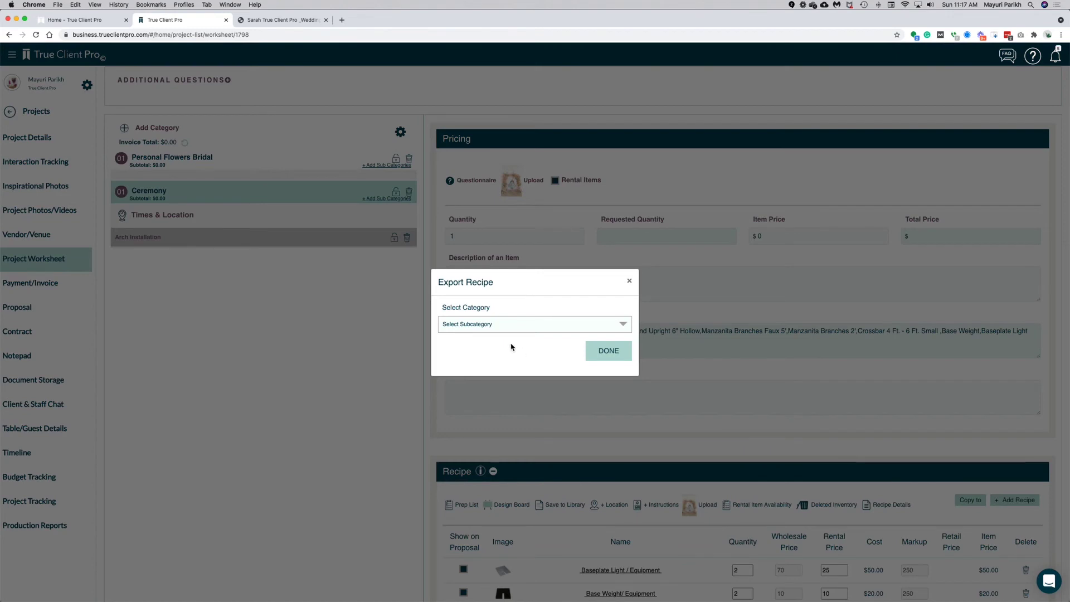
pyautogui.click(496, 328)
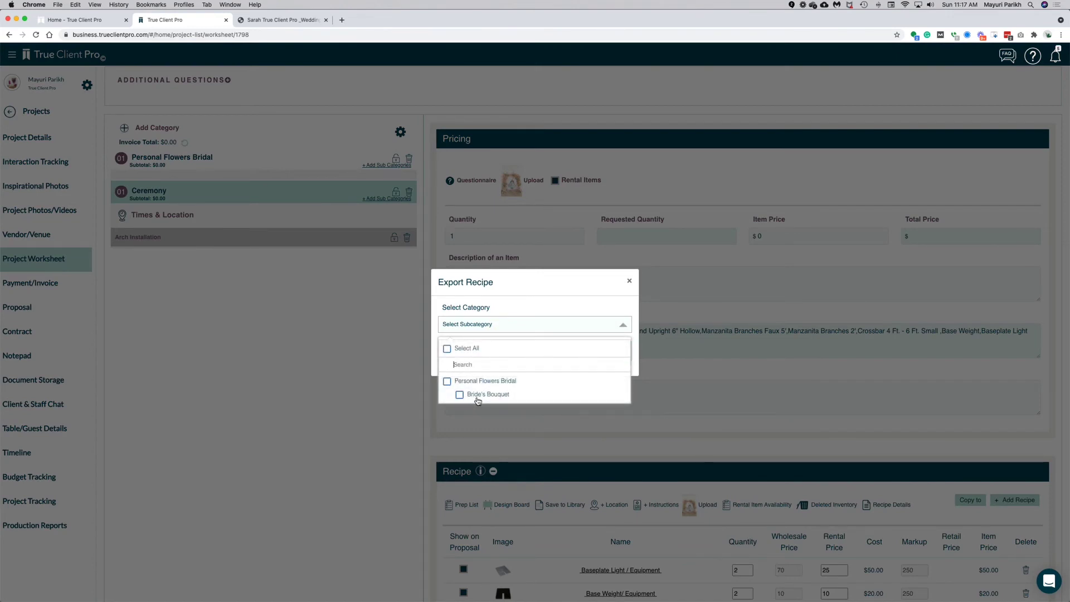
pyautogui.click(628, 283)
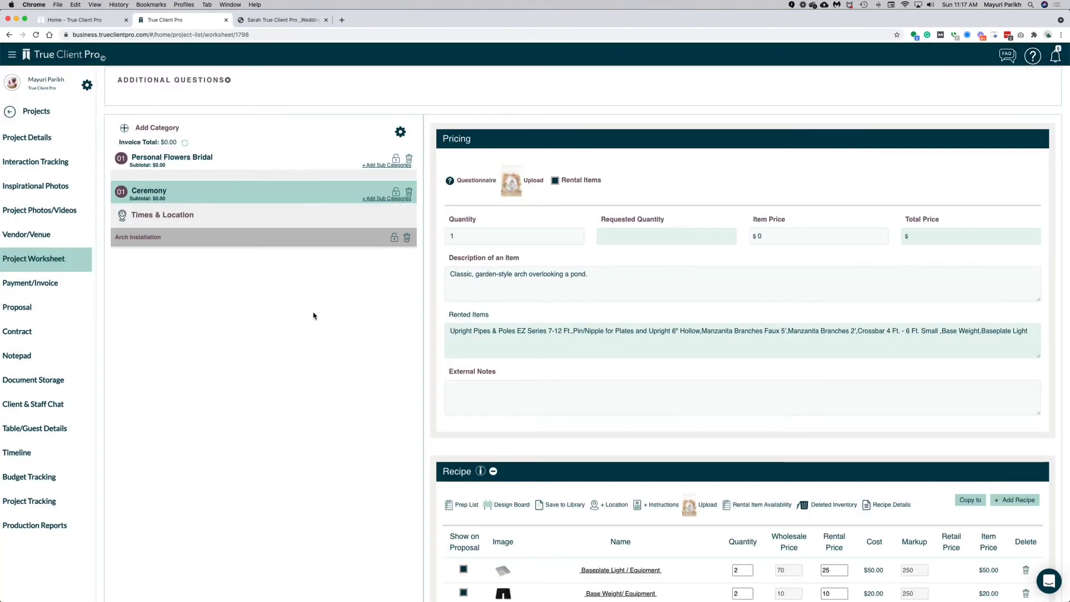
# Add the second saved recipe to Bride's Bouquet and reload its recipe items
pyautogui.click(217, 166)
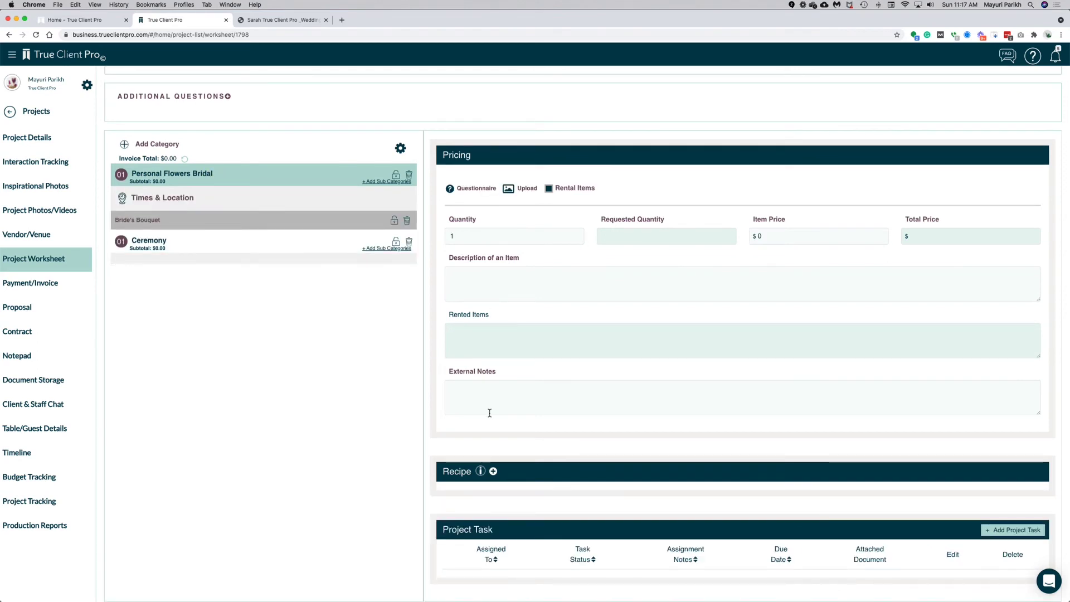
pyautogui.click(493, 471)
pyautogui.scroll(-3, 597, 478)
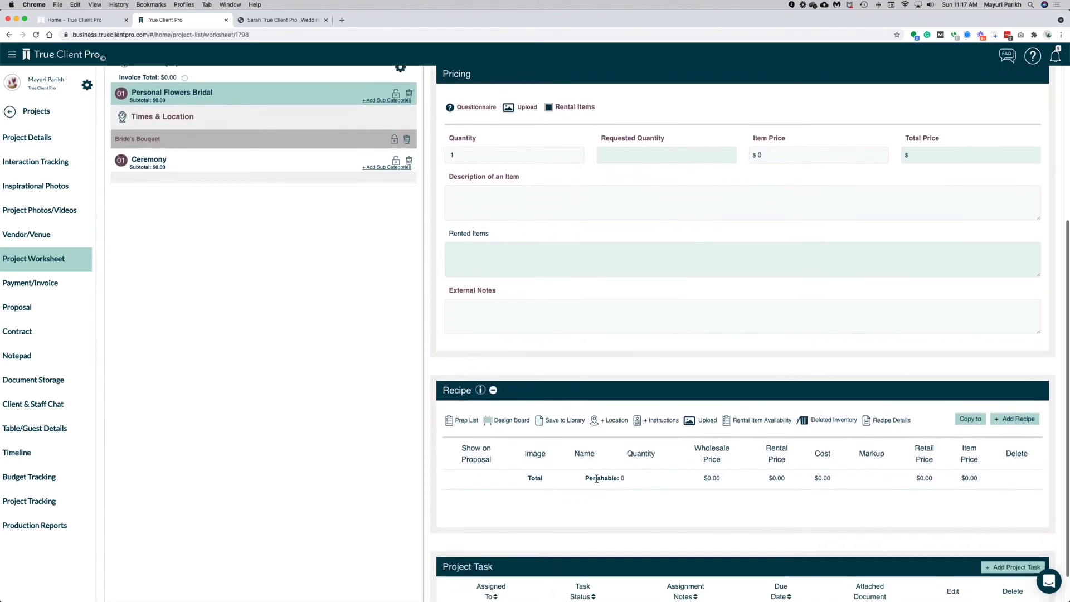
pyautogui.click(1016, 382)
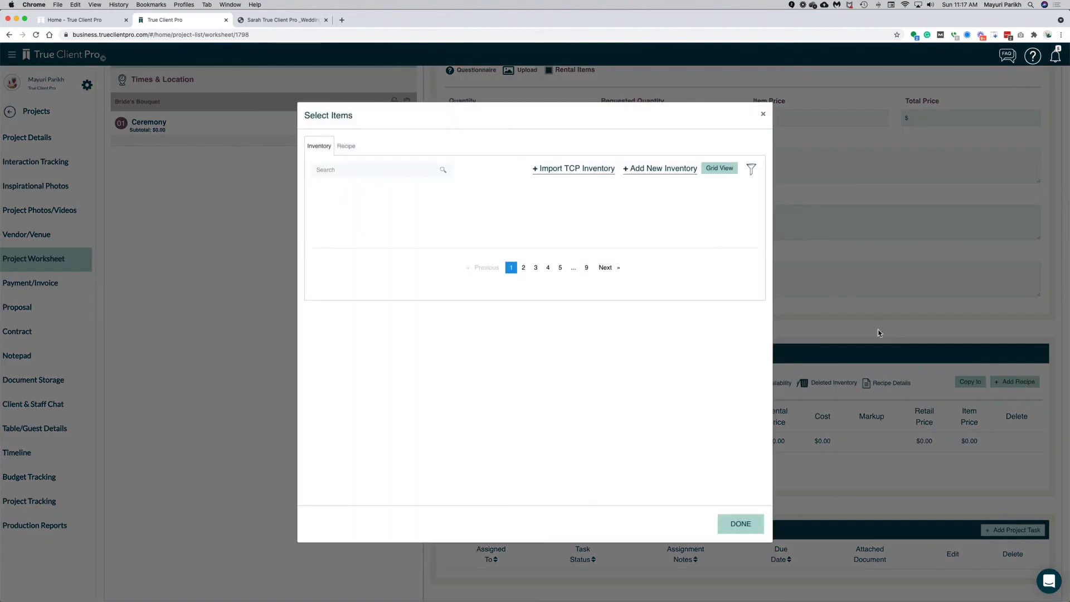
pyautogui.click(347, 148)
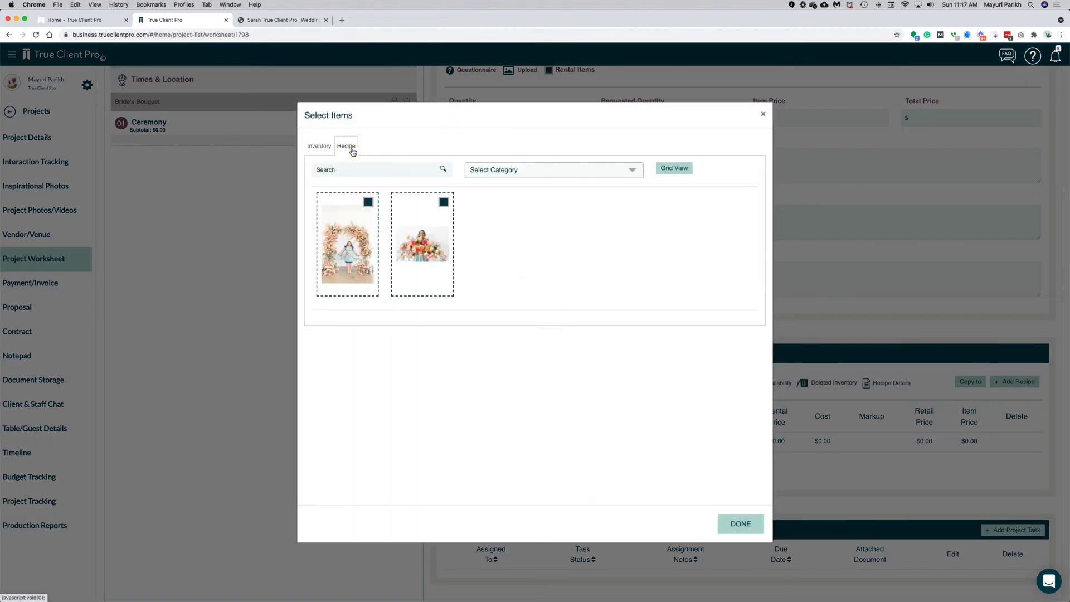
pyautogui.click(443, 203)
pyautogui.click(743, 526)
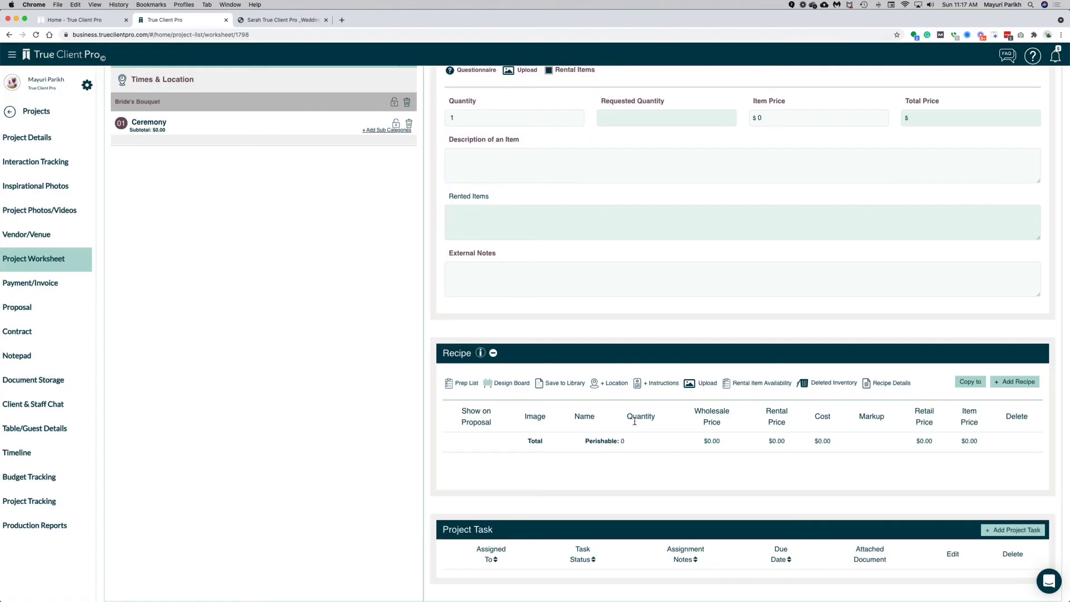
pyautogui.click(493, 352)
pyautogui.click(493, 470)
pyautogui.scroll(-3, 497, 472)
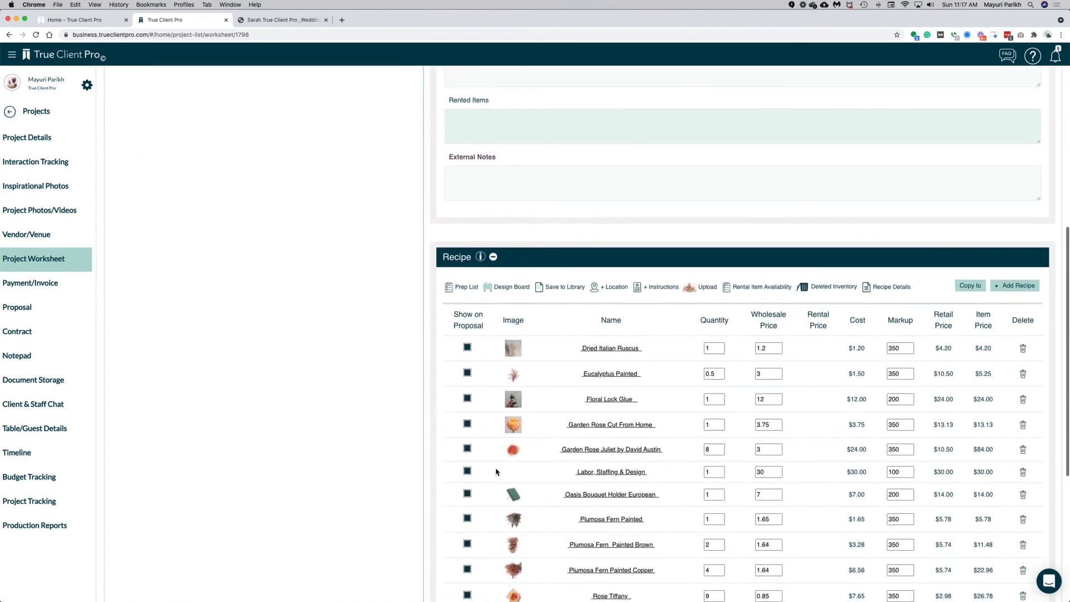
pyautogui.scroll(5, 497, 472)
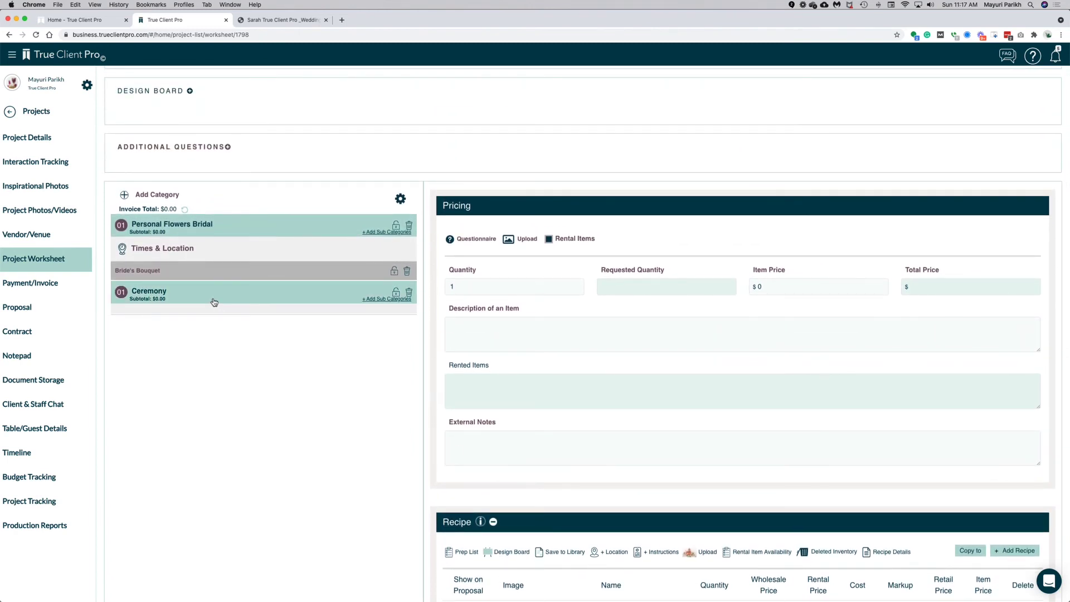
# Open Ceremony's Arch Installation and expand its recipe section
pyautogui.click(214, 302)
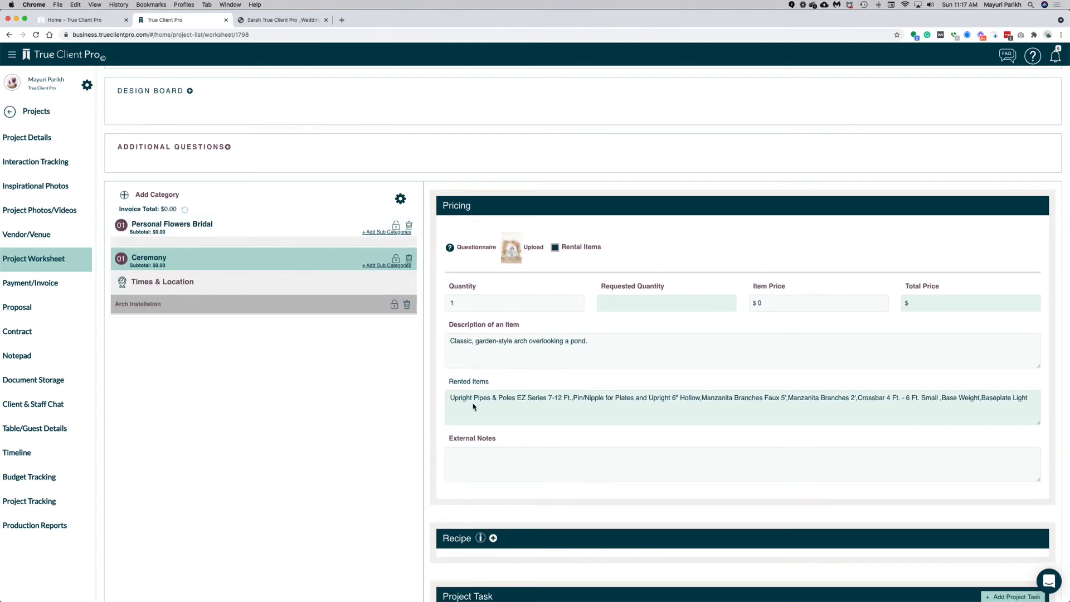
pyautogui.scroll(-2, 473, 406)
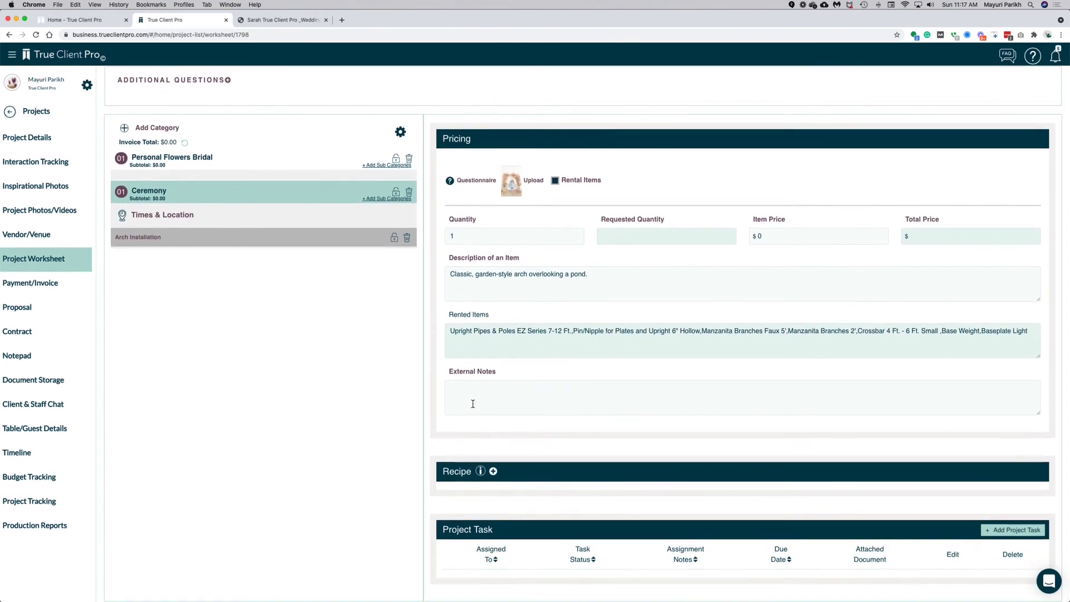
pyautogui.click(493, 471)
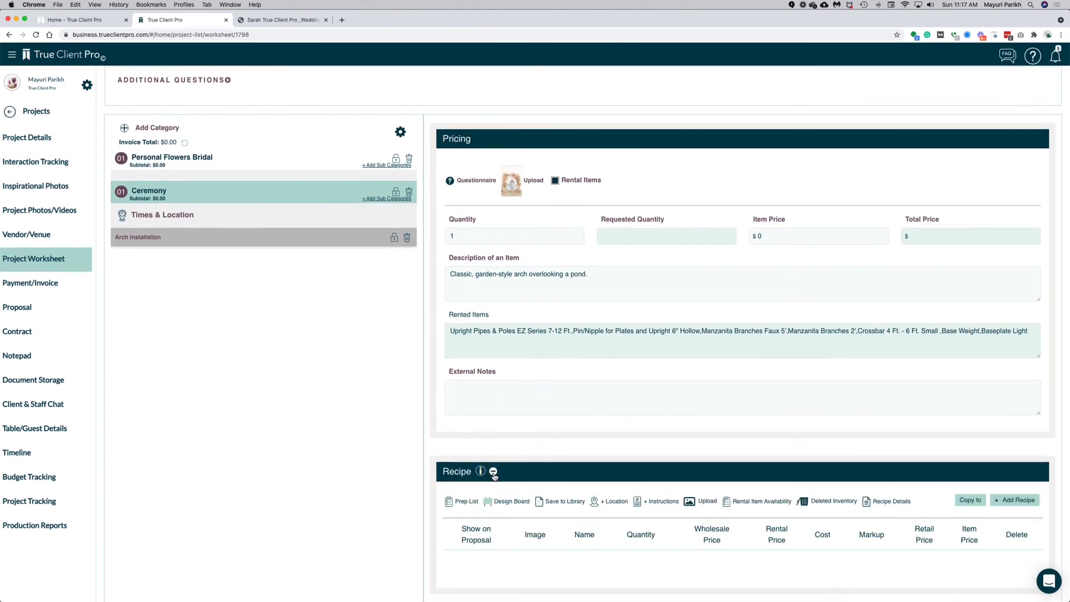
# Save Arch Installation recipe instructions: 'set up the pipes and poles, add weights. Xip tie branches, oasis'
pyautogui.scroll(-2, 493, 473)
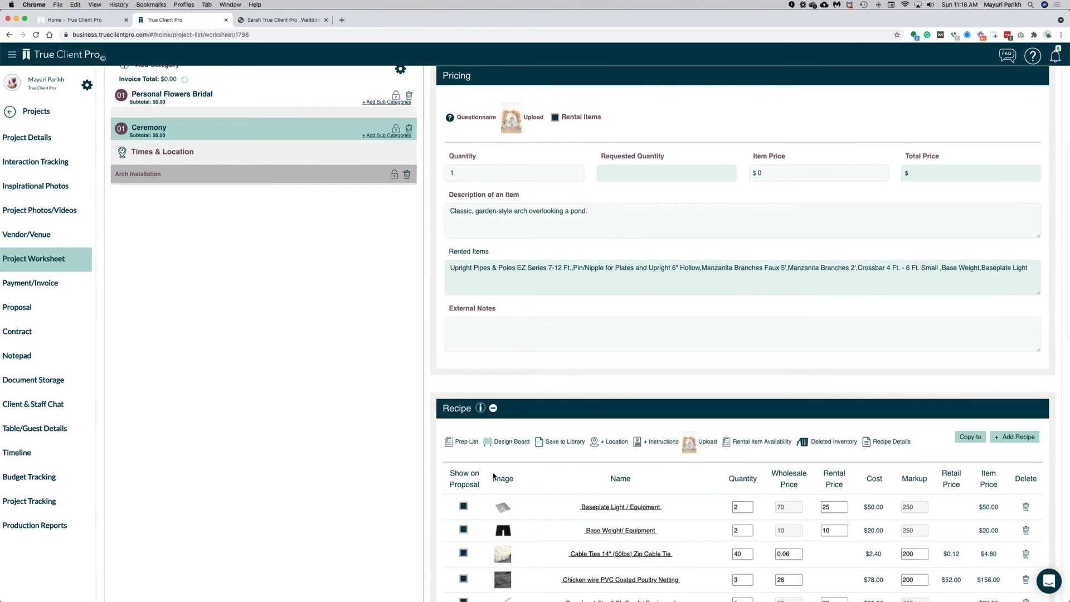
pyautogui.scroll(-2, 493, 475)
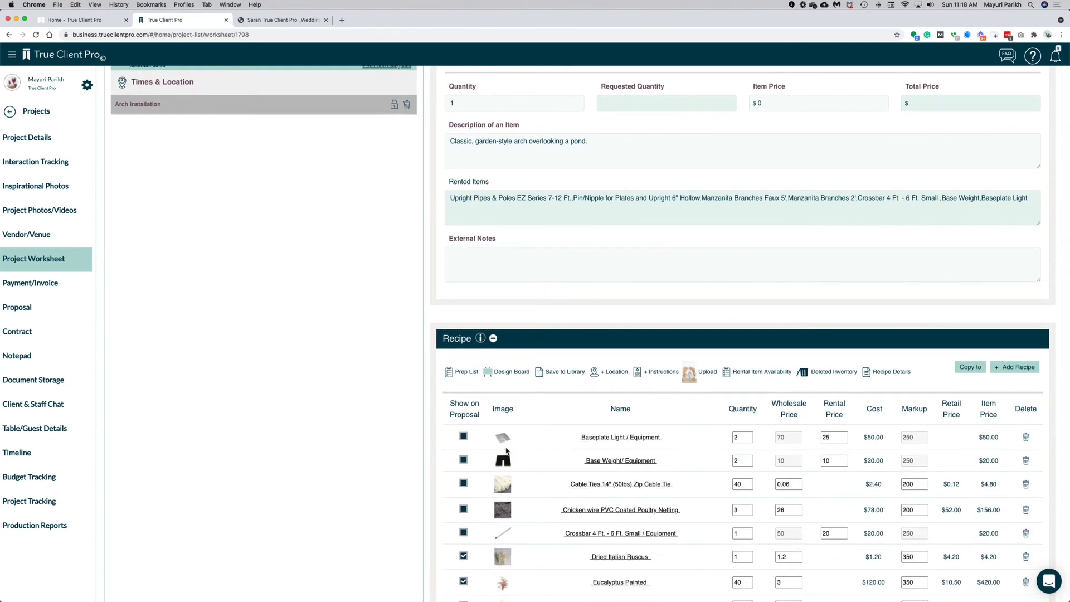
pyautogui.click(663, 376)
pyautogui.click(570, 324)
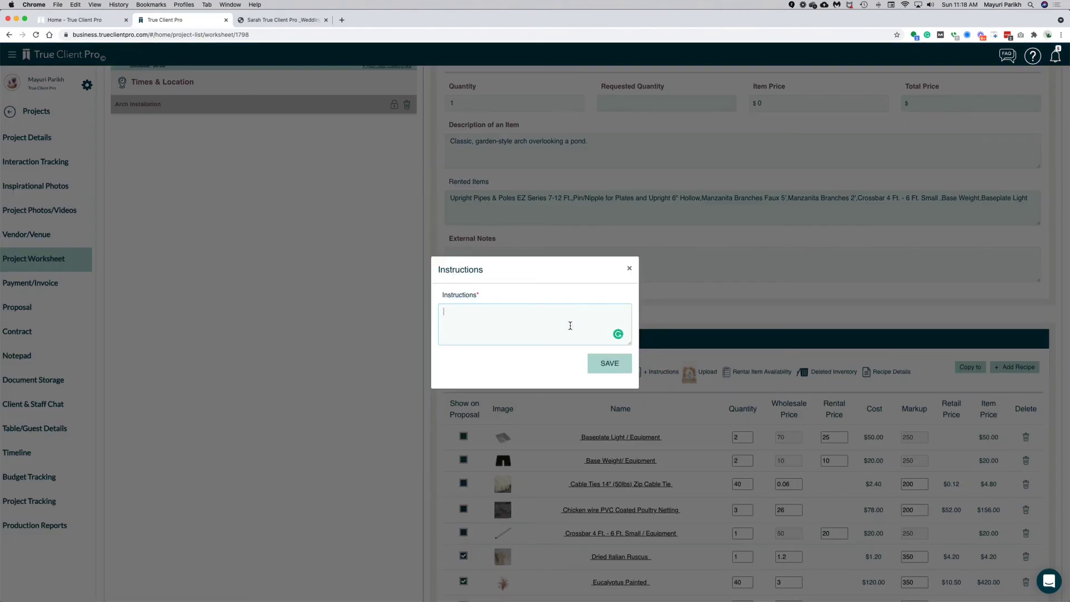
pyautogui.write('set up the pipes and poles, add weights. Xip tie branches, ')
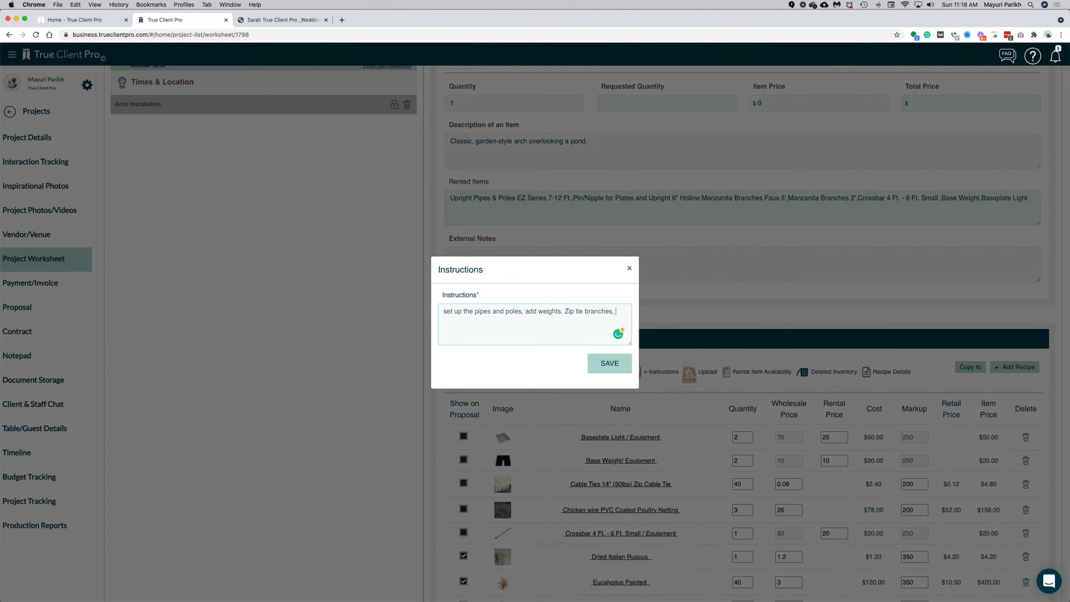
pyautogui.write('oasis.')
pyautogui.click(609, 362)
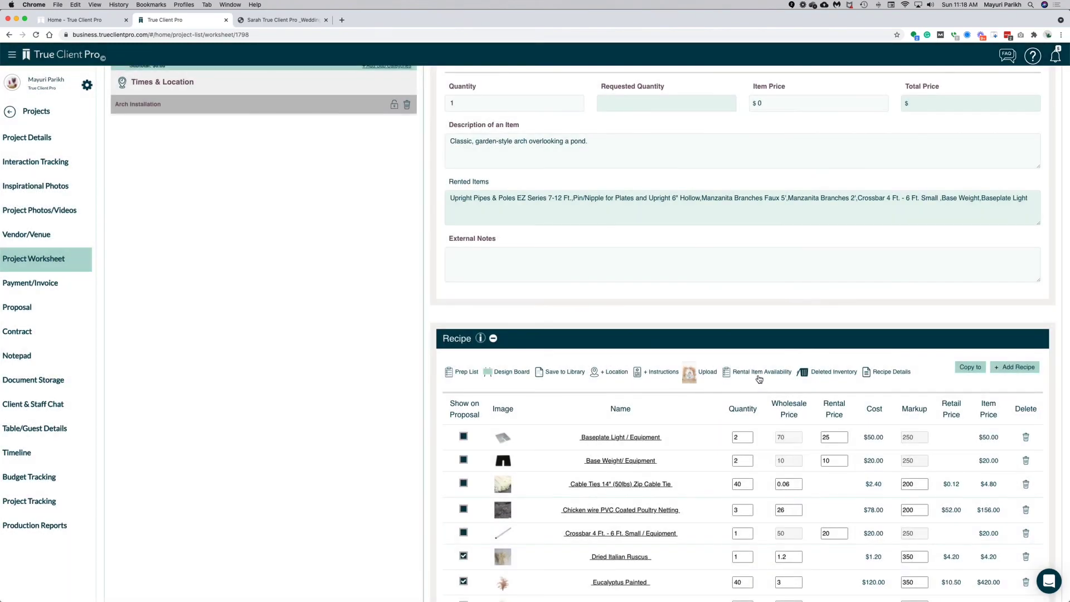
pyautogui.click(754, 372)
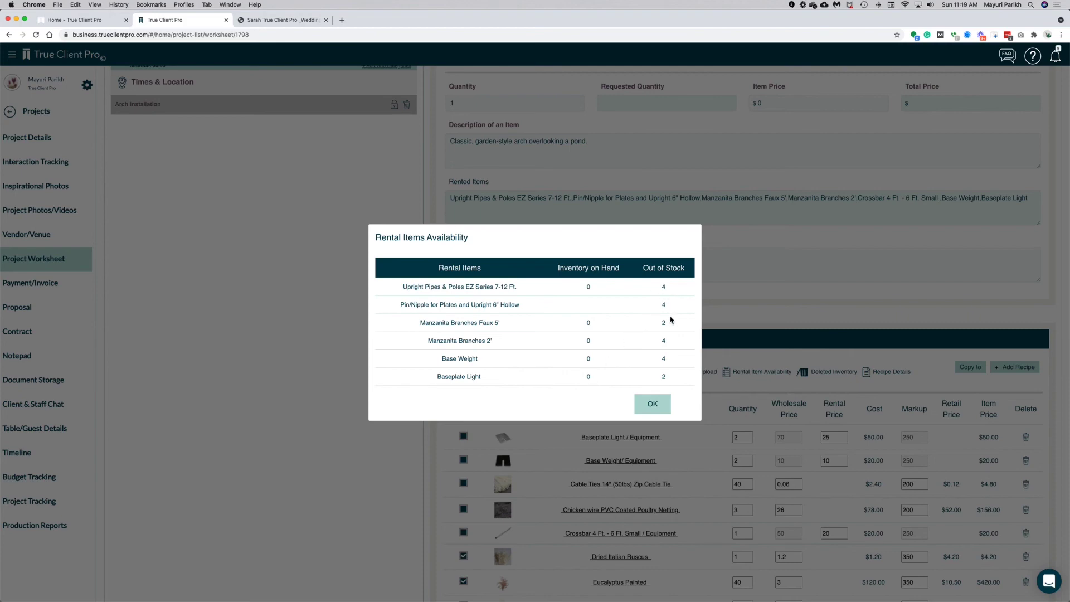
# Open the Arch Installation recipe for editing in the library in a new tab
pyautogui.click(650, 405)
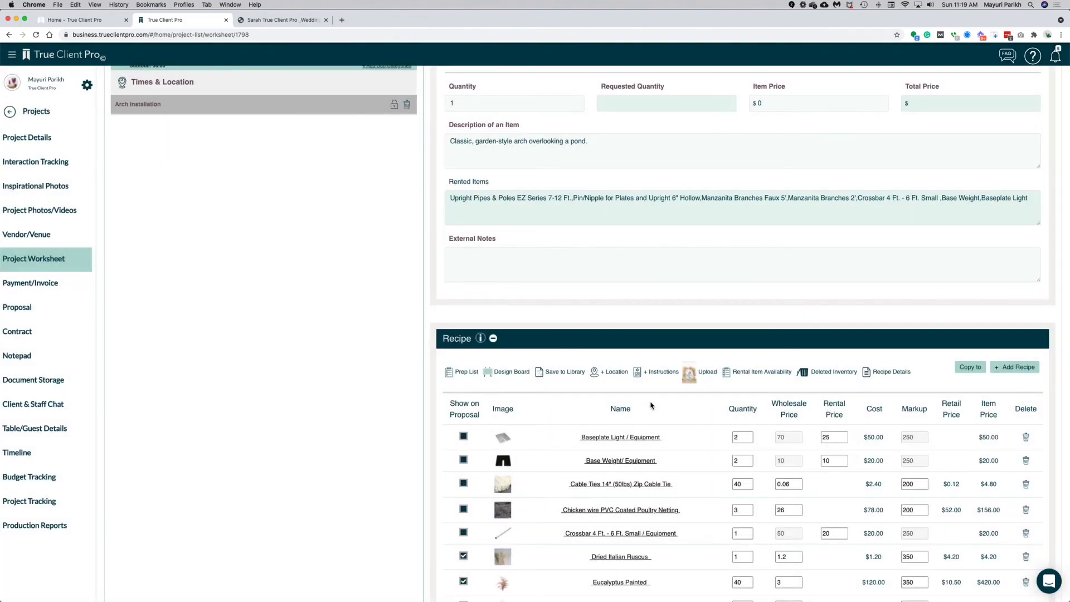
pyautogui.scroll(-1, 707, 425)
pyautogui.click(885, 337)
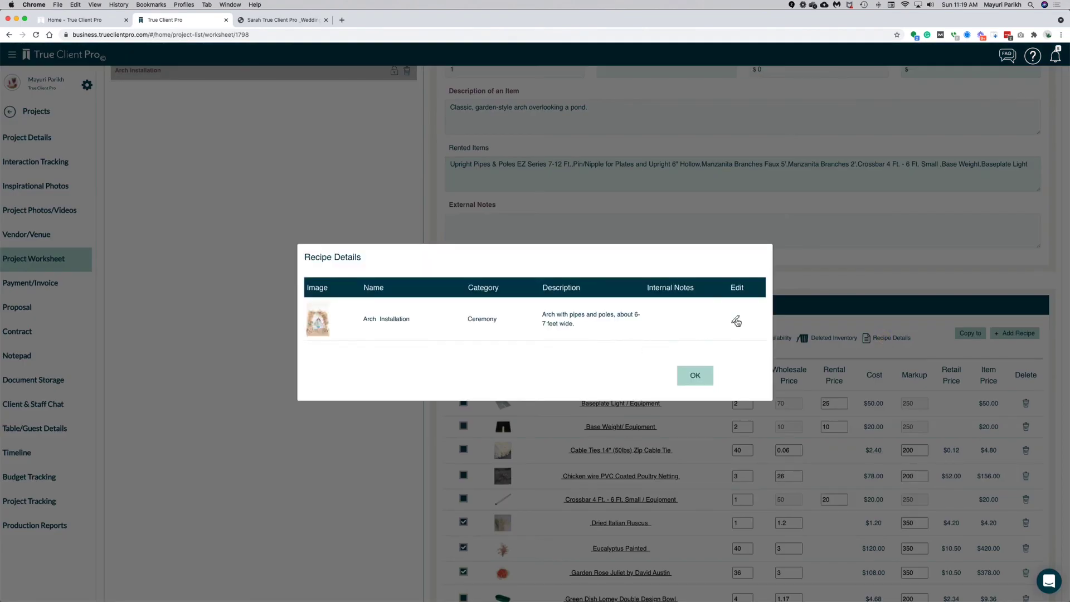
pyautogui.click(736, 321)
pyautogui.click(516, 348)
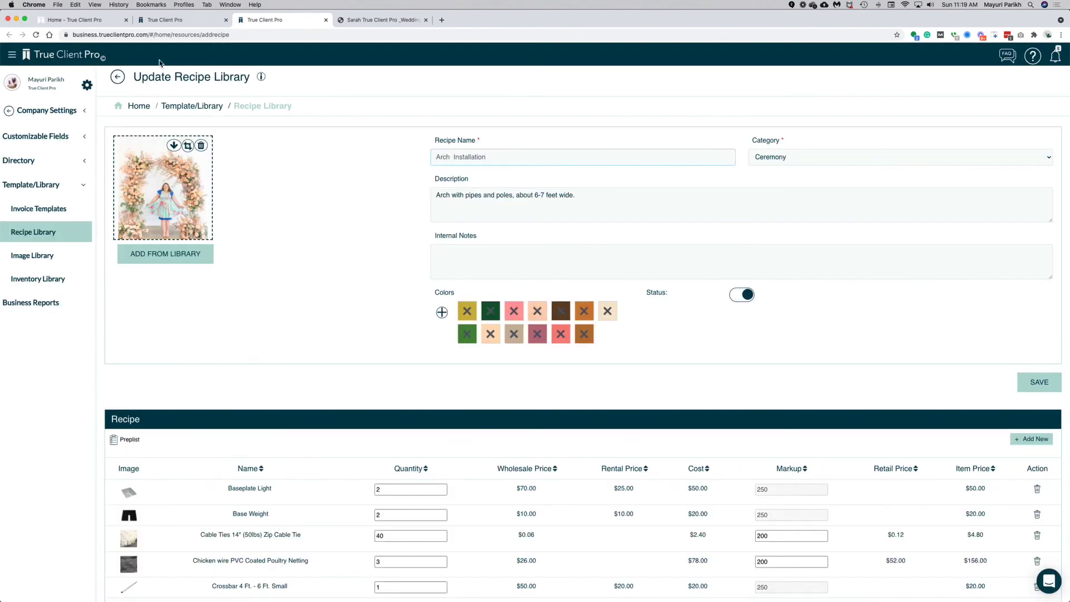
# Back on the worksheet, check the recipe's deleted inventory items
pyautogui.click(170, 21)
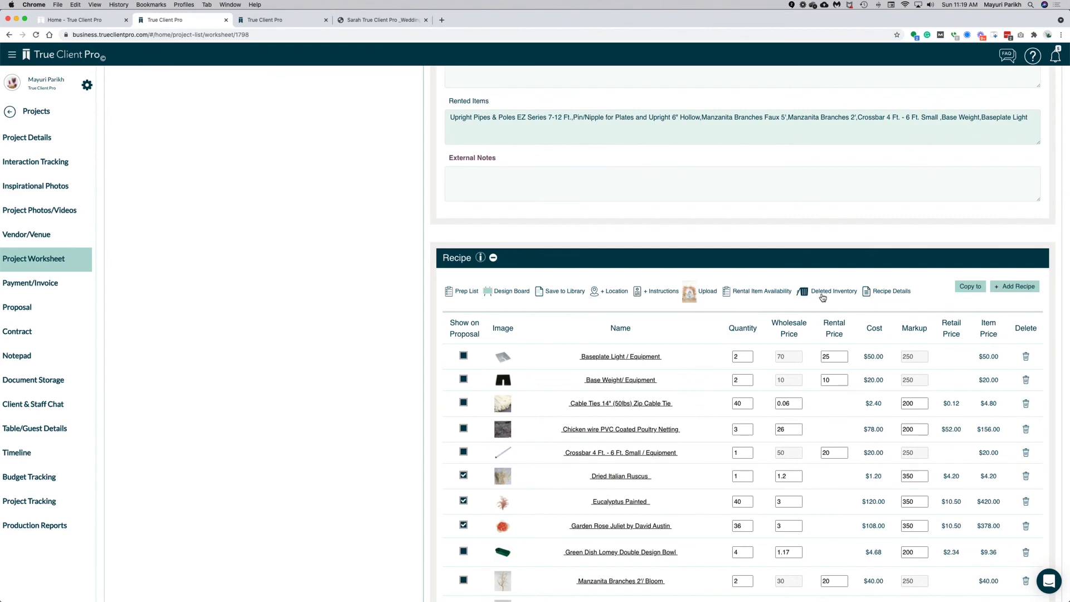
pyautogui.click(820, 295)
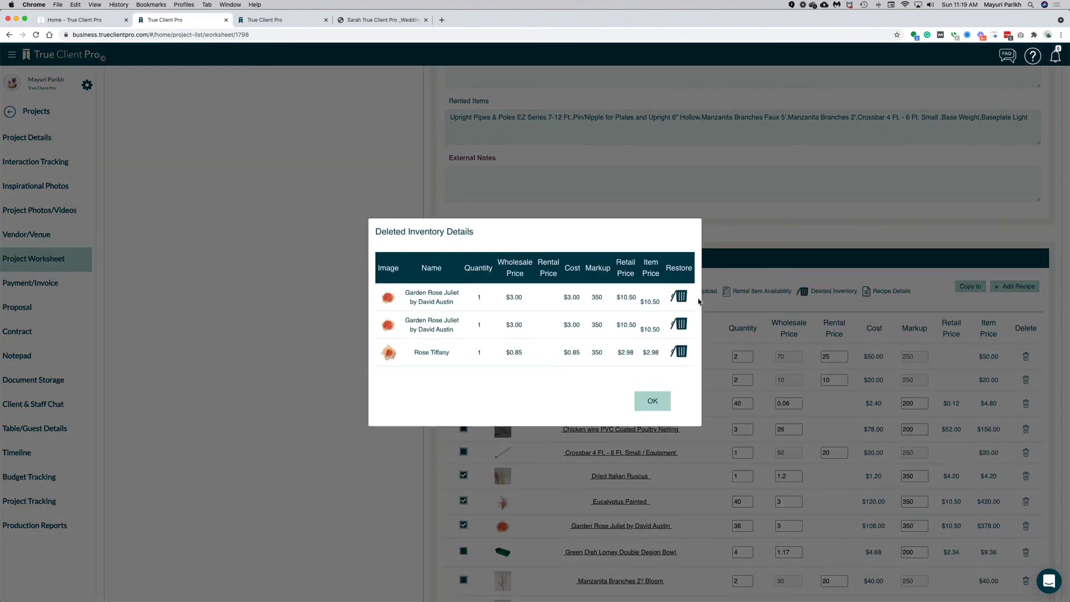
pyautogui.click(656, 404)
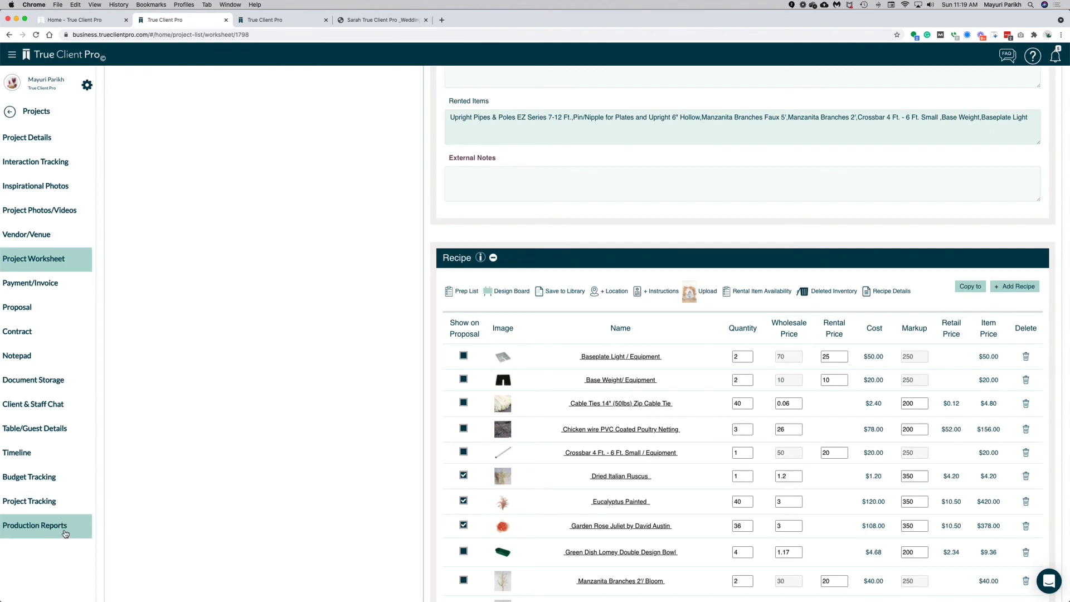
# Download the wedding project's Project Summary of Order as a CSV from Production Reports
pyautogui.click(65, 533)
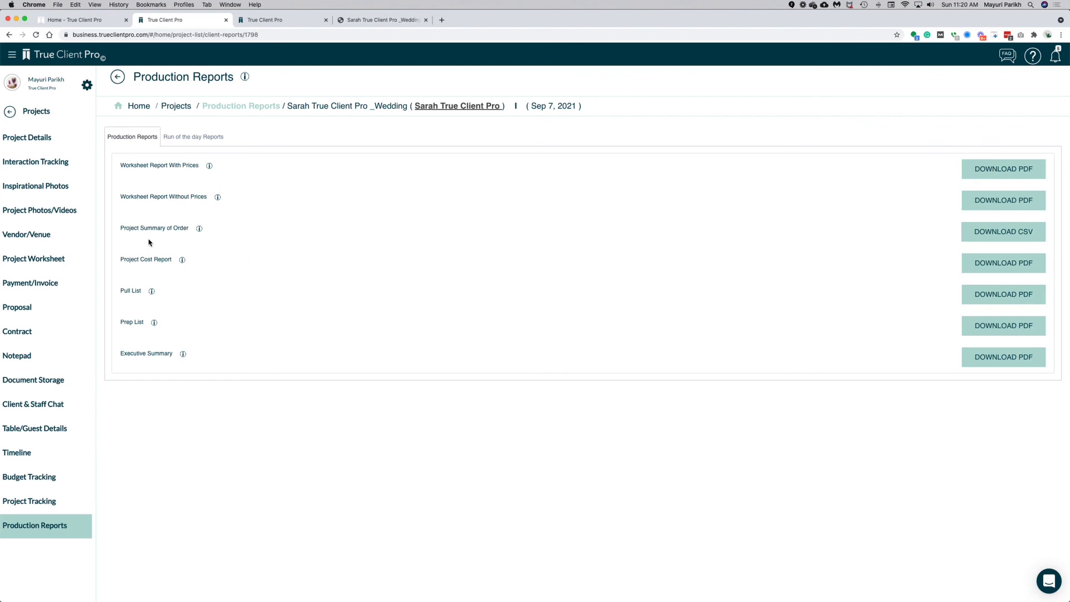
pyautogui.click(987, 235)
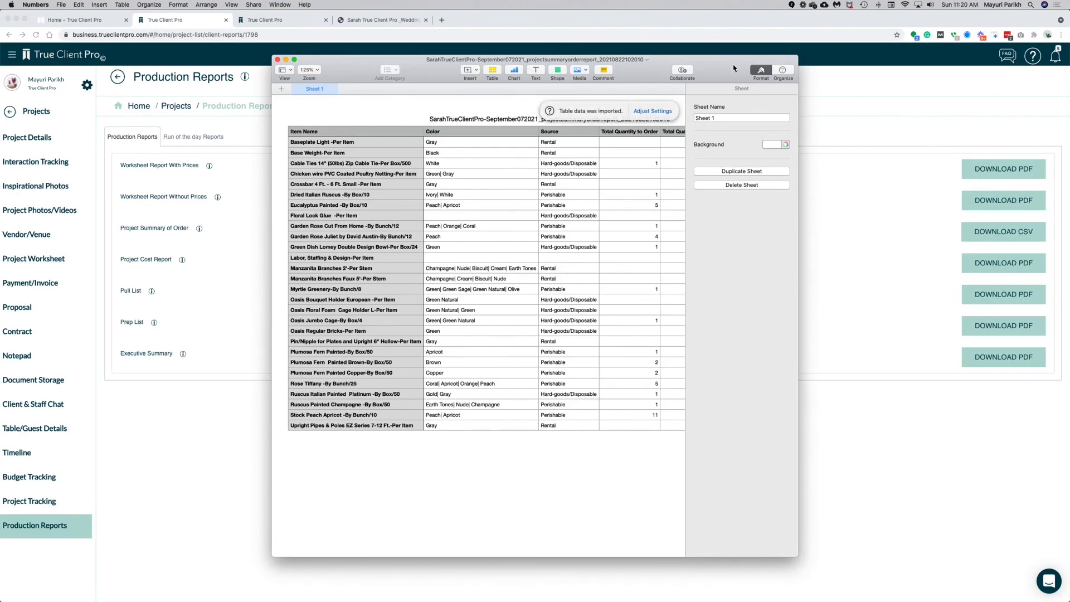
# Enlarge the order summary and check row 8's quantities for Eucalyptus Painted, then close it
pyautogui.moveTo(733, 66); pyautogui.dragTo(546, 28)
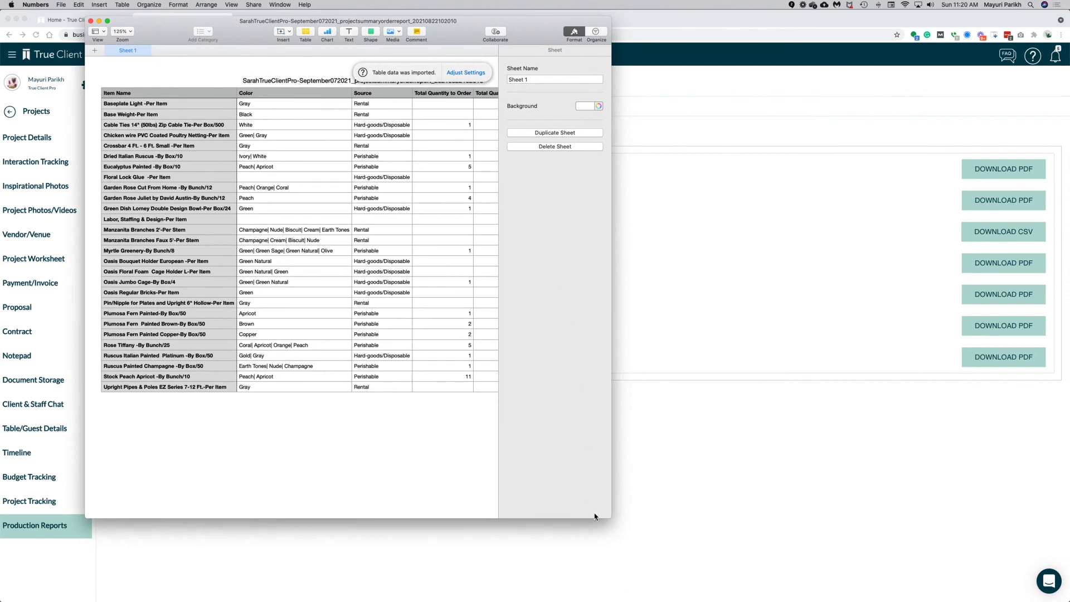
pyautogui.moveTo(611, 518); pyautogui.dragTo(1021, 526)
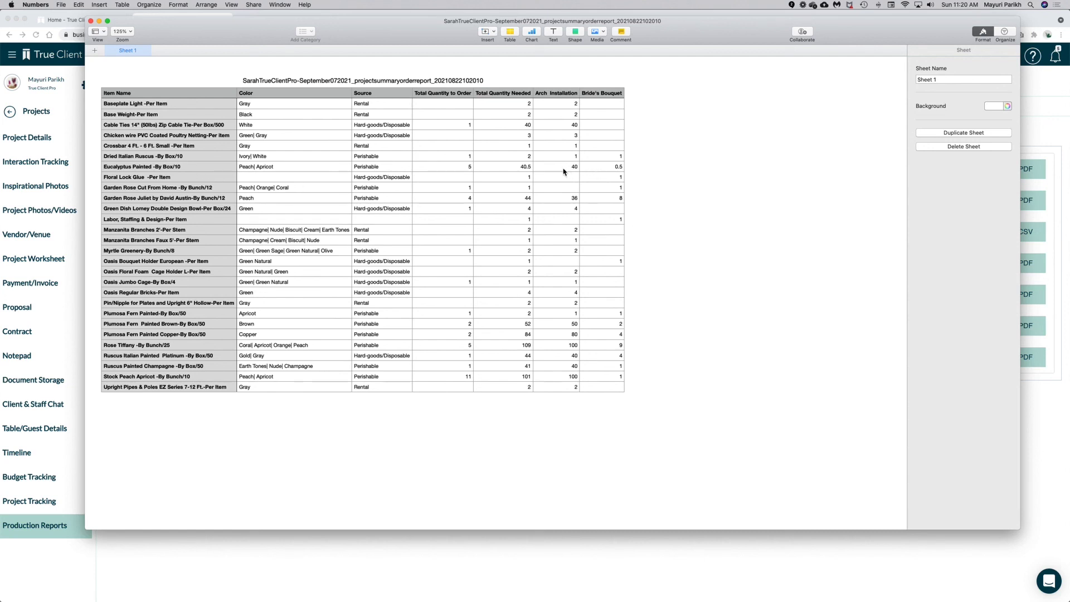
pyautogui.click(525, 169)
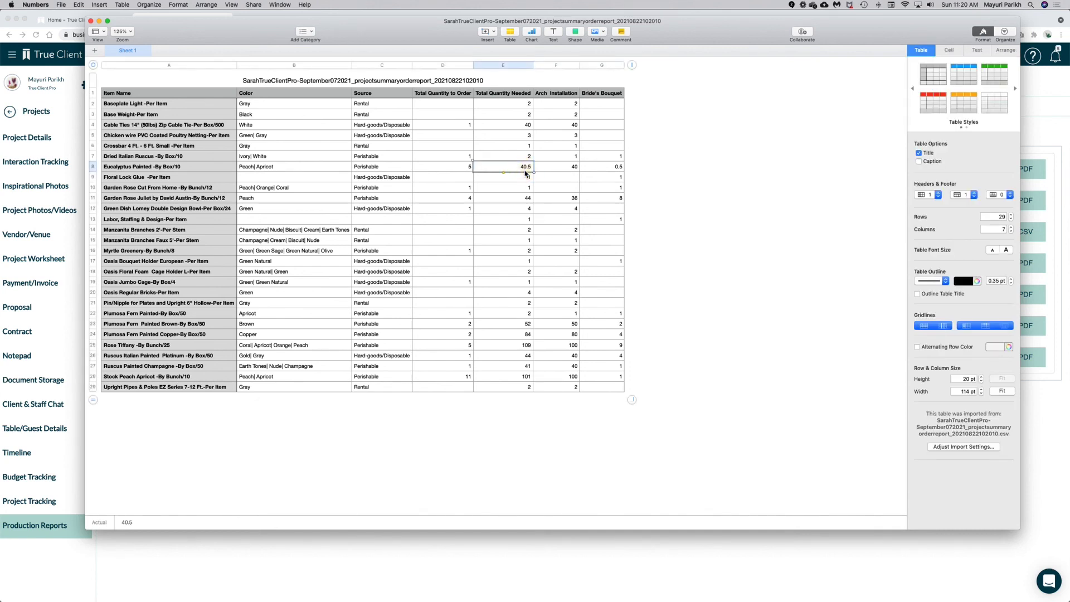
pyautogui.click(189, 175)
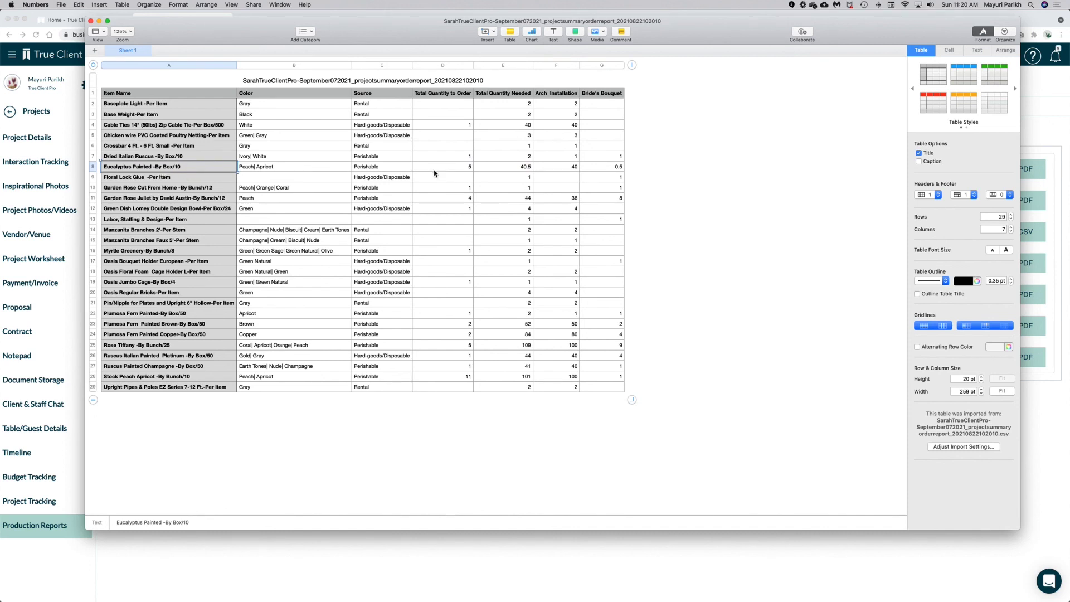
pyautogui.click(461, 171)
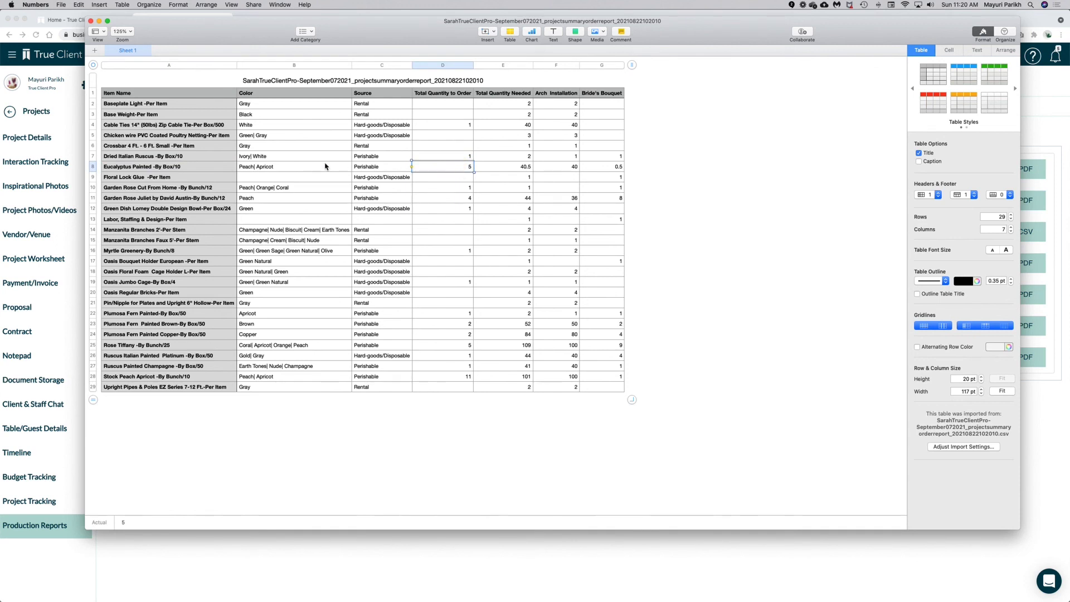
pyautogui.click(91, 21)
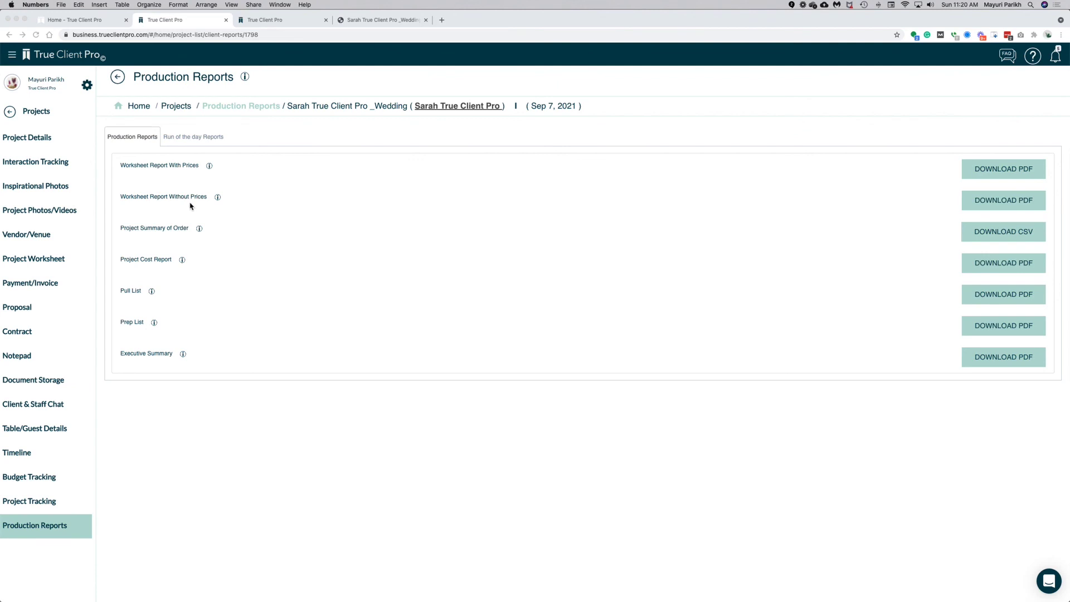
# Generate the Worksheet Report Without Prices PDF in Chrome
pyautogui.click(970, 209)
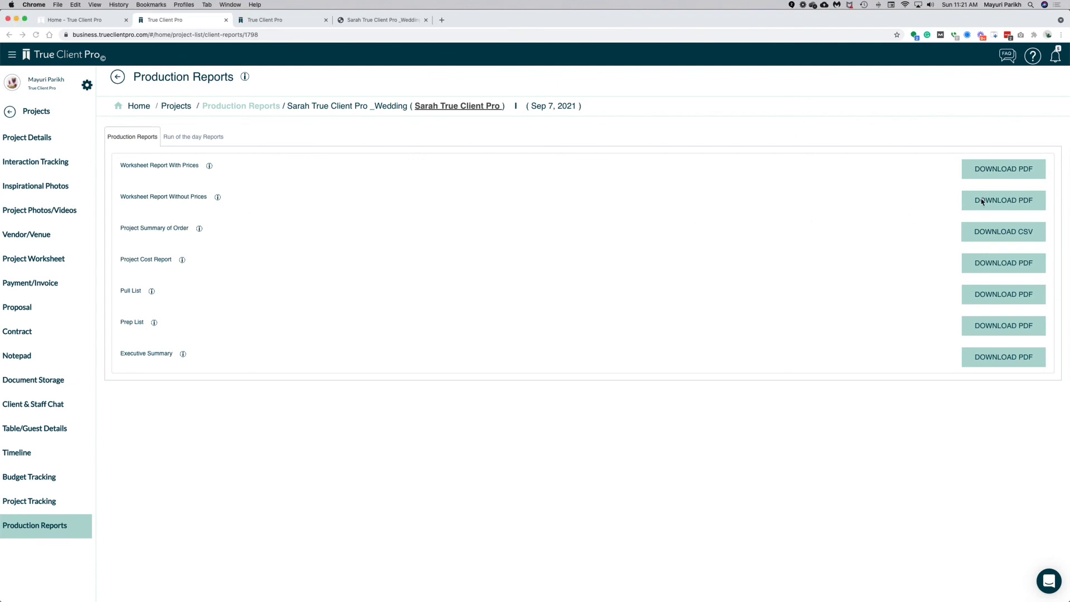
pyautogui.click(990, 202)
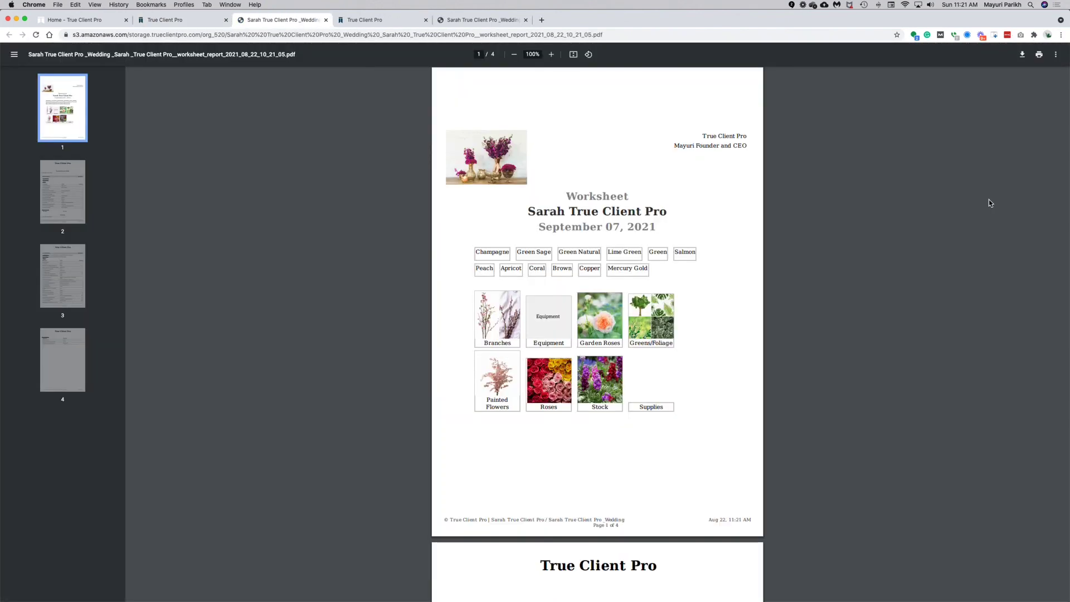
# Scroll through the worksheet PDF and select the Arch Installation instructions text
pyautogui.scroll(-4, 562, 258)
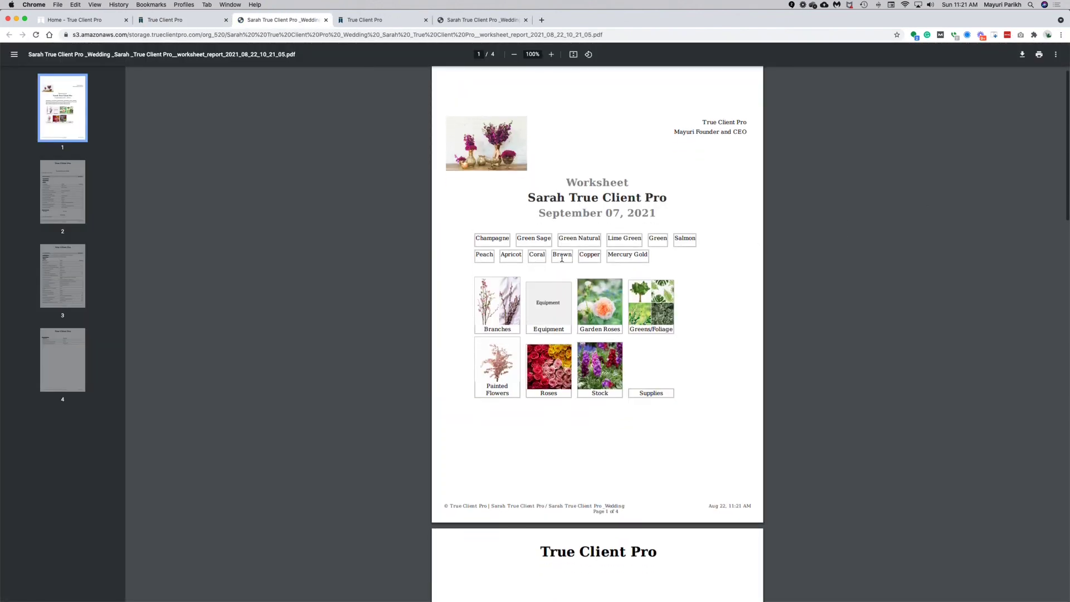
pyautogui.scroll(-10, 562, 258)
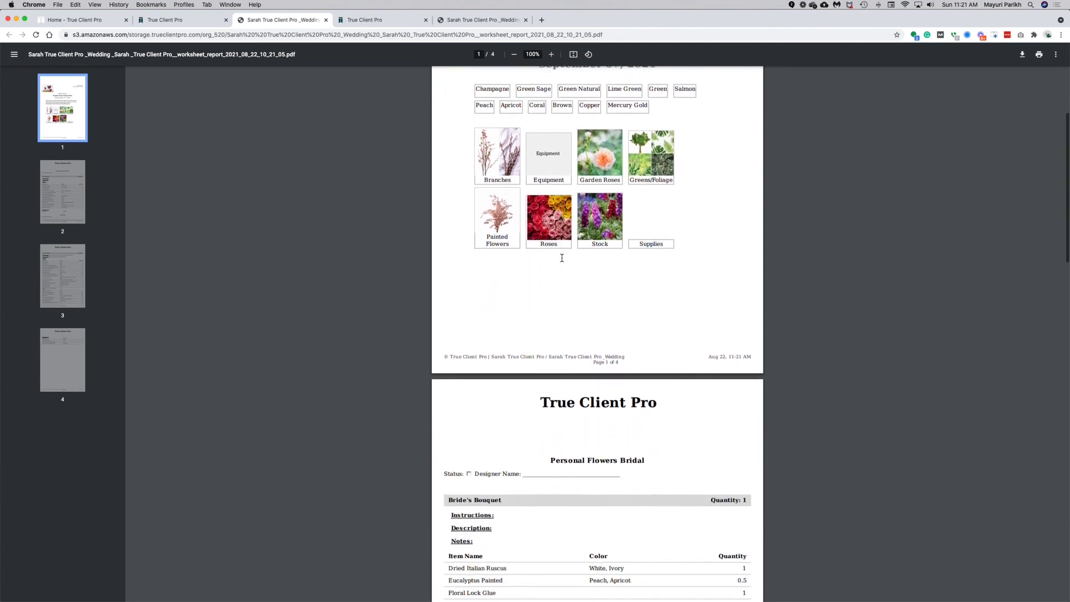
pyautogui.scroll(-6, 561, 258)
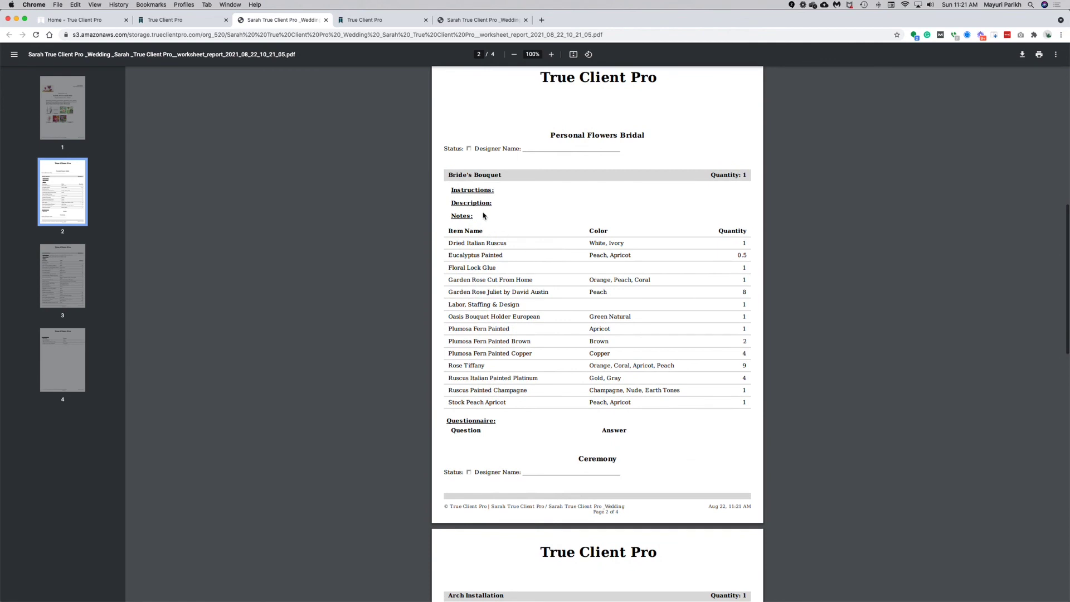
pyautogui.scroll(-8, 505, 249)
pyautogui.scroll(-8, 504, 249)
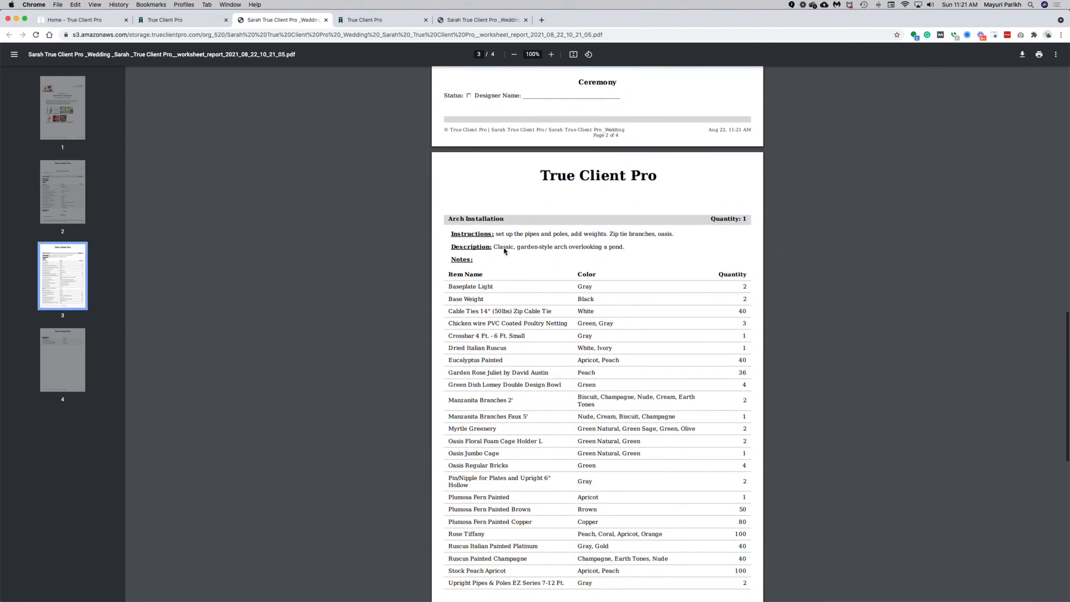
pyautogui.moveTo(674, 235); pyautogui.dragTo(498, 241)
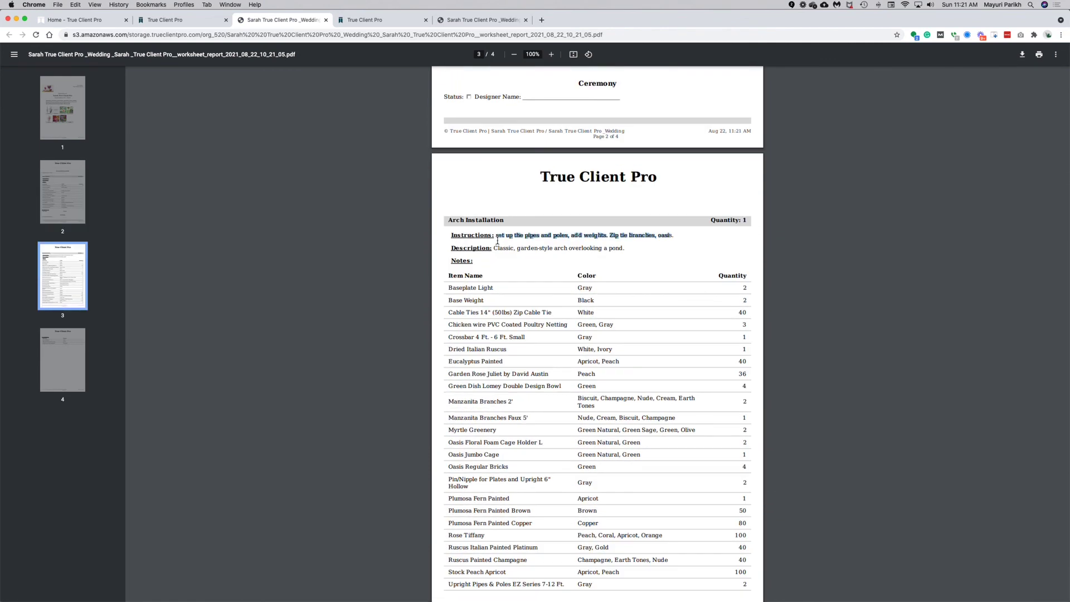
pyautogui.click(536, 240)
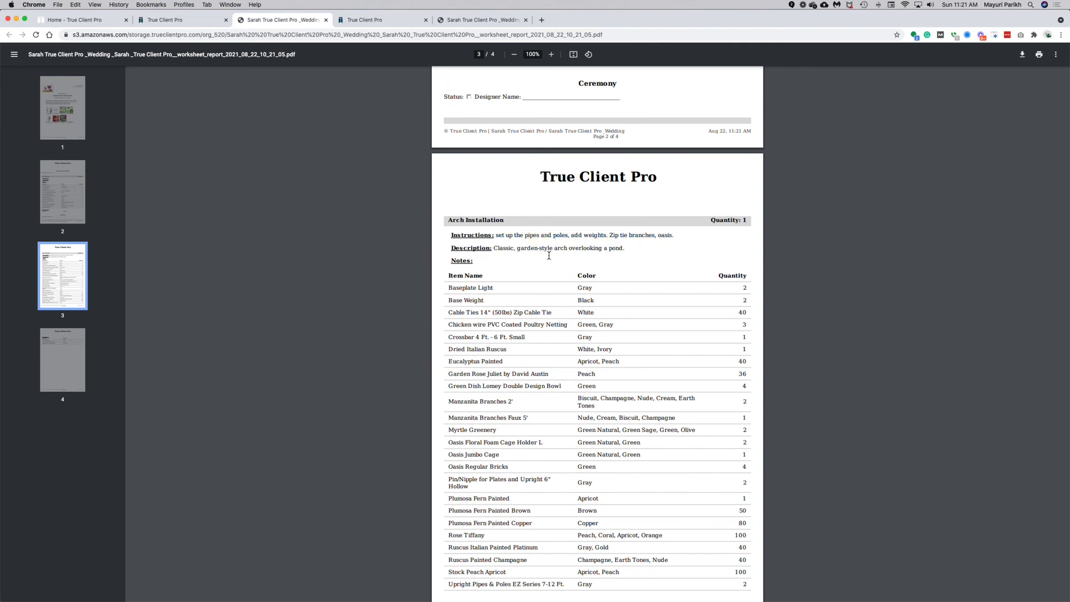
# Select the Questionnaire heading on the last page, then go back to Production Reports
pyautogui.scroll(-10, 549, 255)
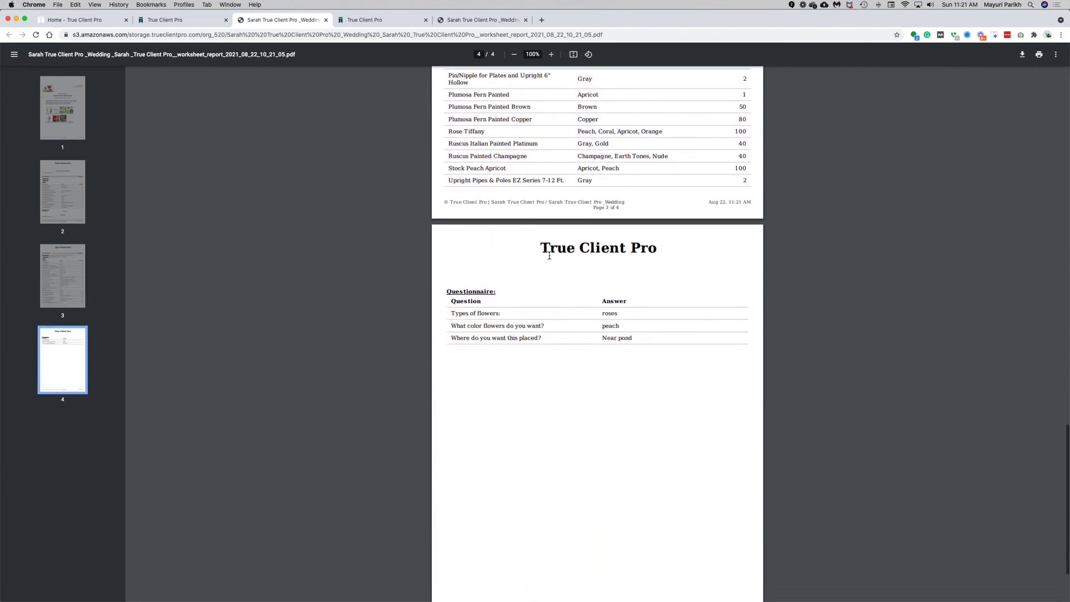
pyautogui.moveTo(445, 291); pyautogui.dragTo(487, 305)
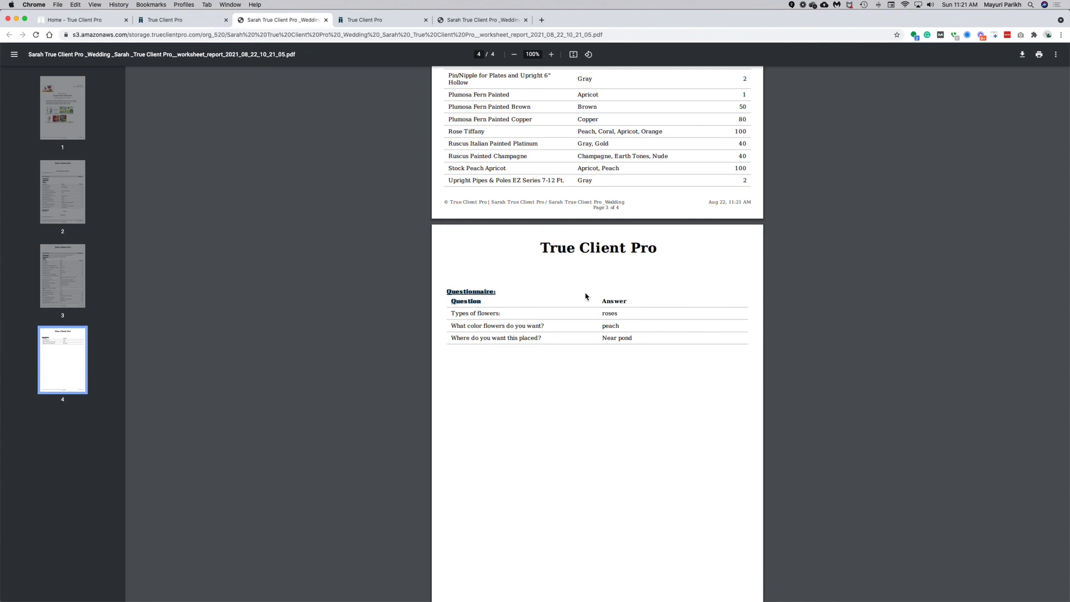
pyautogui.scroll(15, 585, 296)
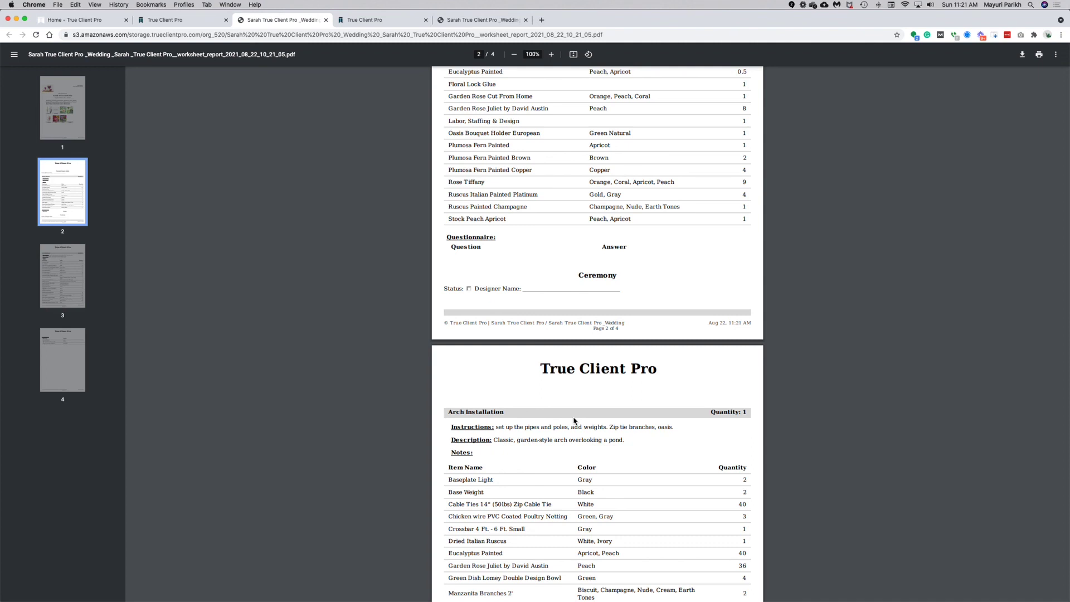
pyautogui.click(180, 23)
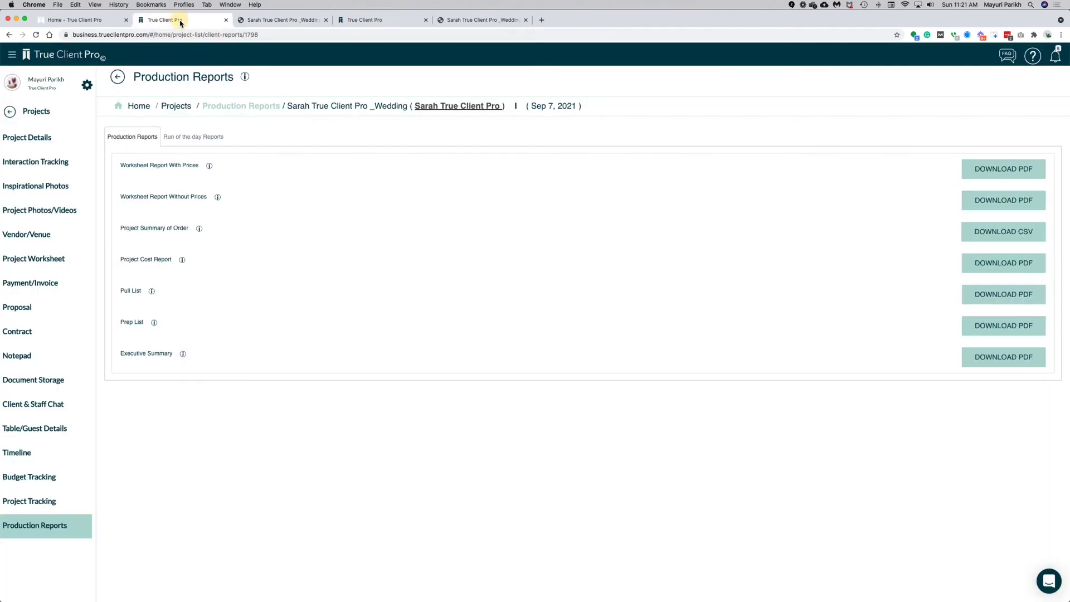
# List the Run of the day Reports and generate the Logistics report PDF
pyautogui.click(199, 138)
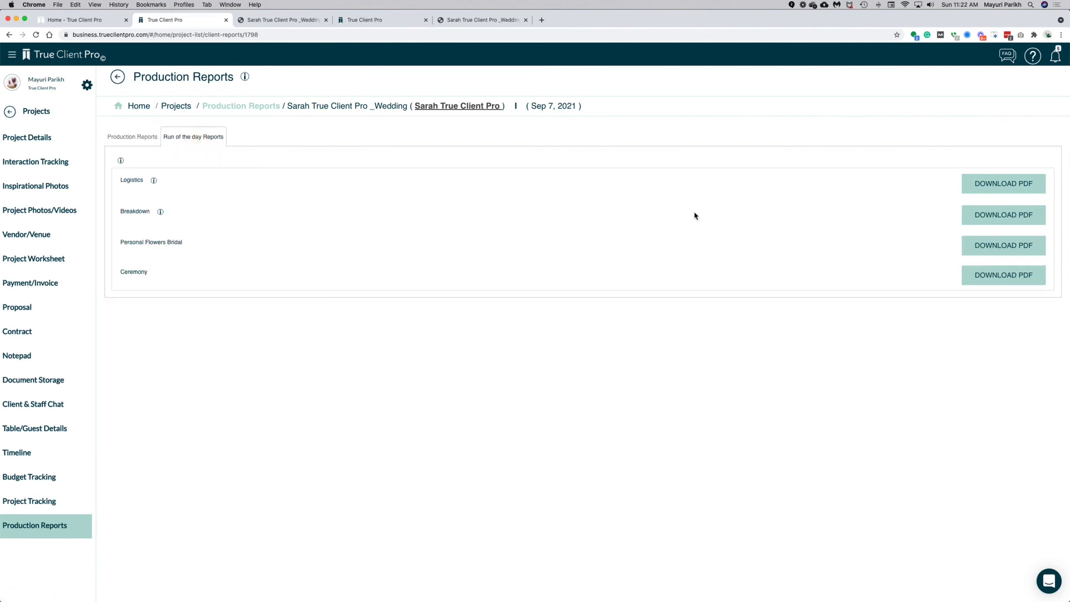
pyautogui.click(1000, 187)
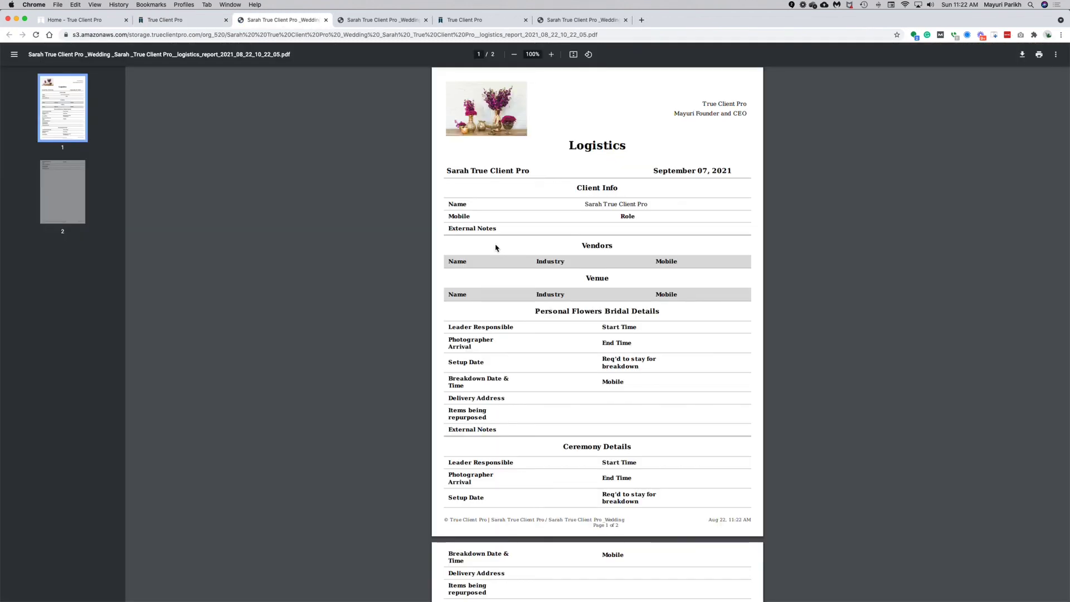
# Scroll through the two-page Logistics PDF, then generate the Ceremony report PDF
pyautogui.scroll(-2, 496, 248)
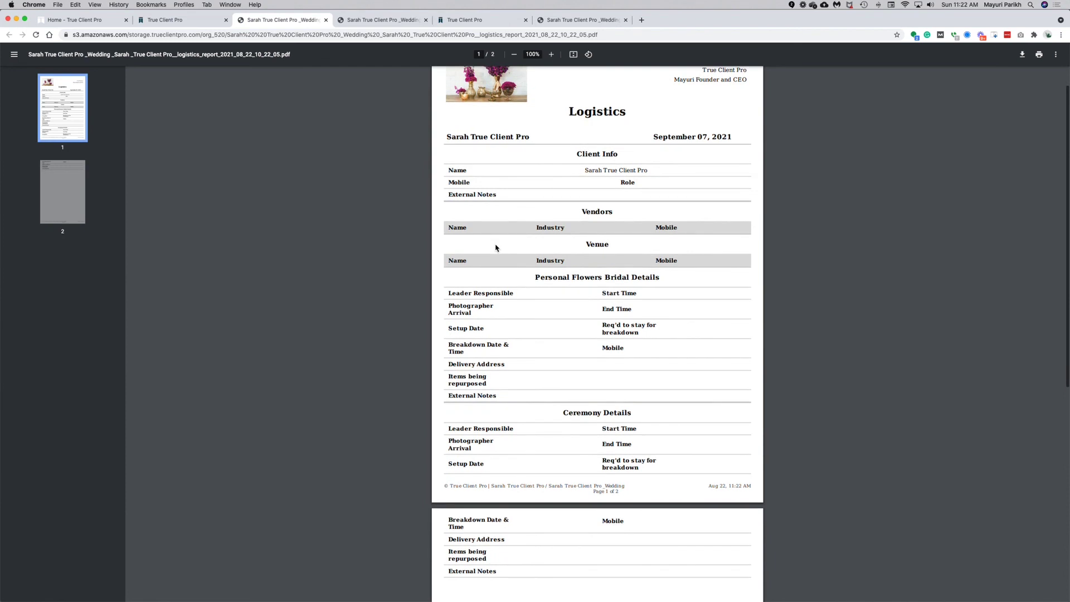
pyautogui.scroll(-1, 496, 248)
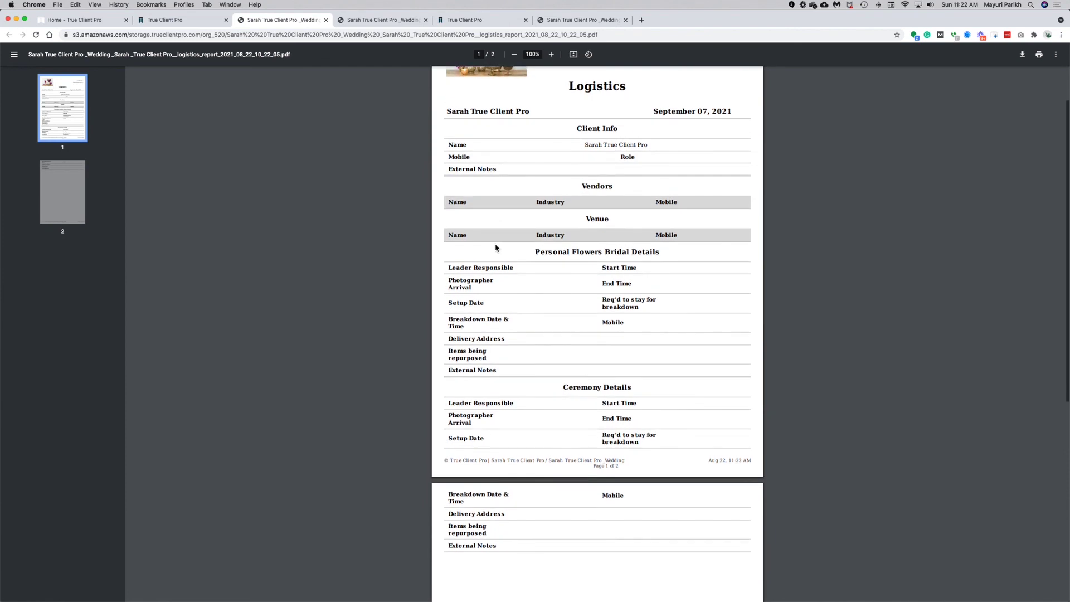
pyautogui.scroll(-3, 496, 248)
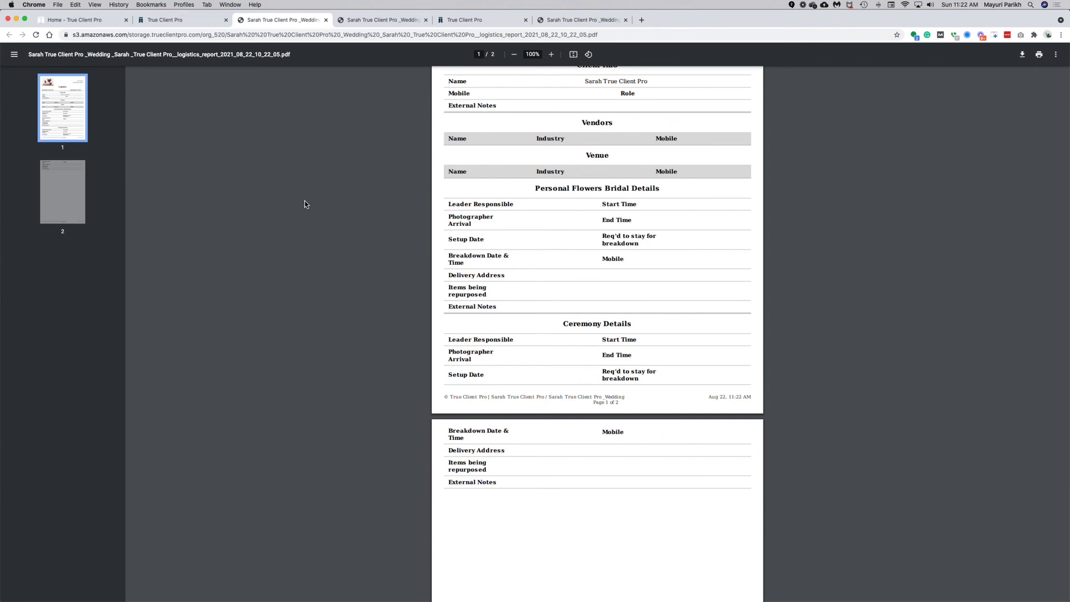
pyautogui.click(195, 23)
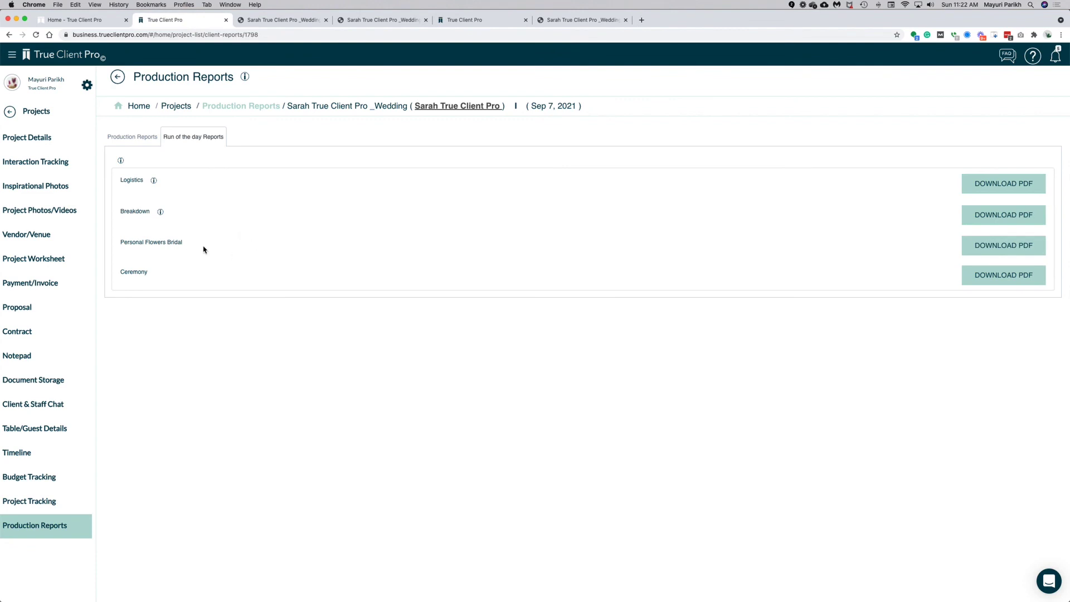
pyautogui.click(977, 278)
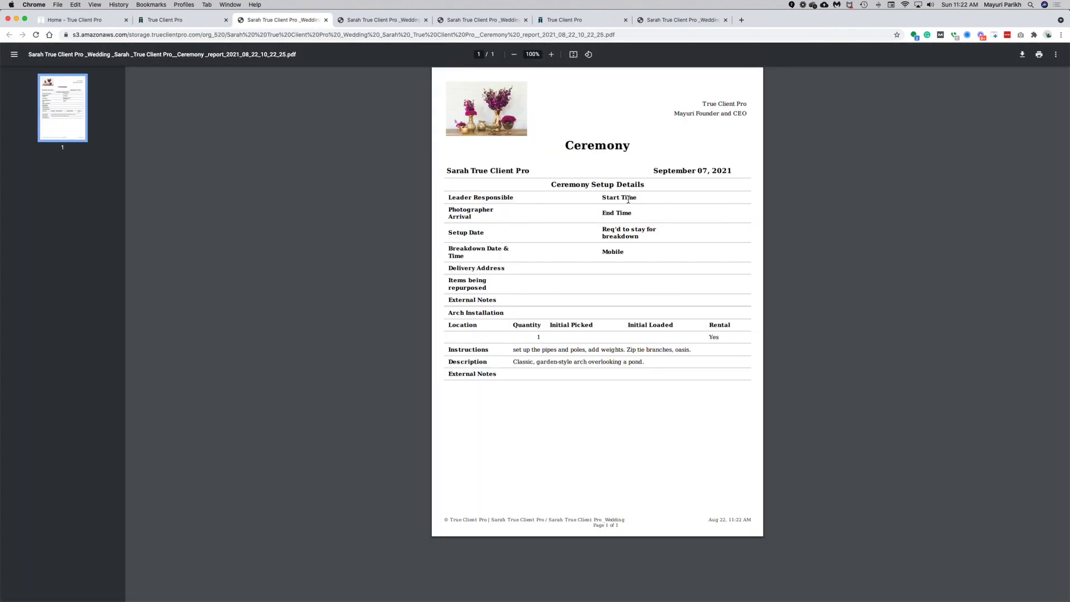
# Select the Ceremony PDF's instructions and Initial Picked heading, then dismiss the reports page alert
pyautogui.moveTo(512, 349); pyautogui.dragTo(693, 352)
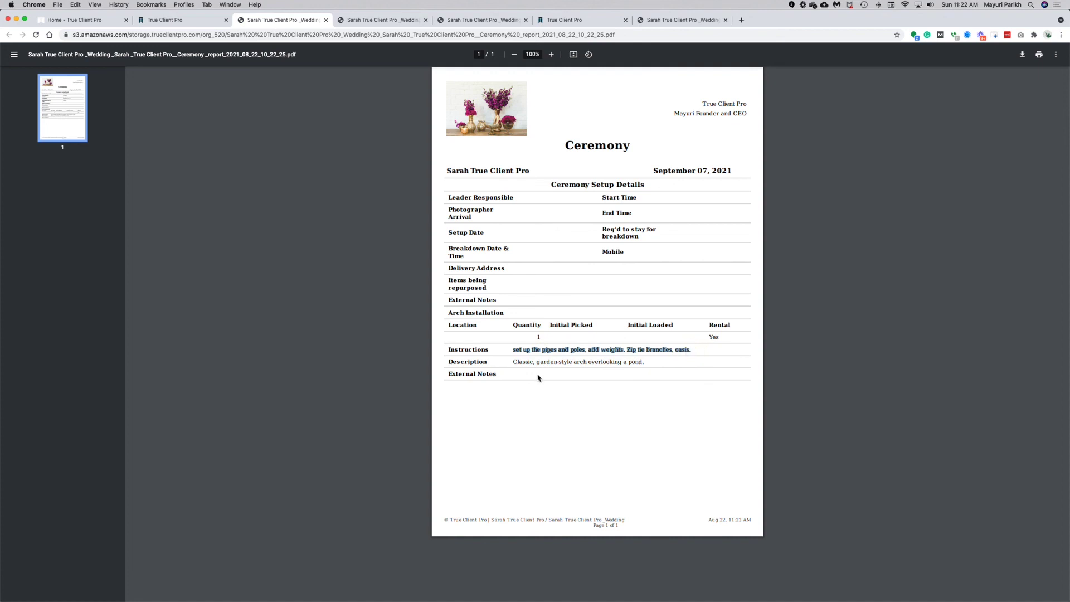
pyautogui.moveTo(549, 325); pyautogui.dragTo(686, 327)
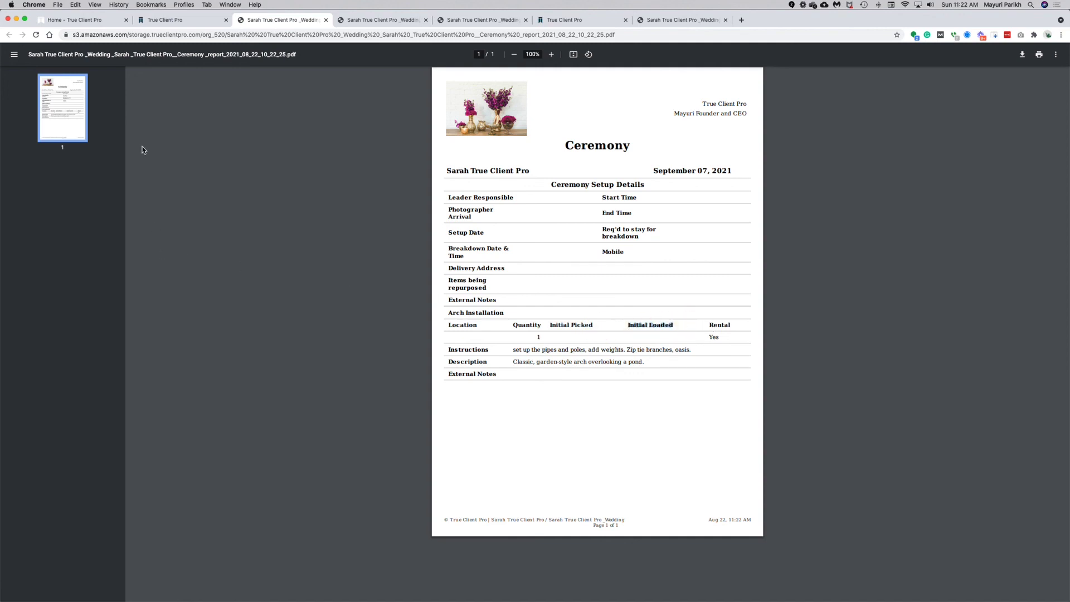
pyautogui.click(167, 20)
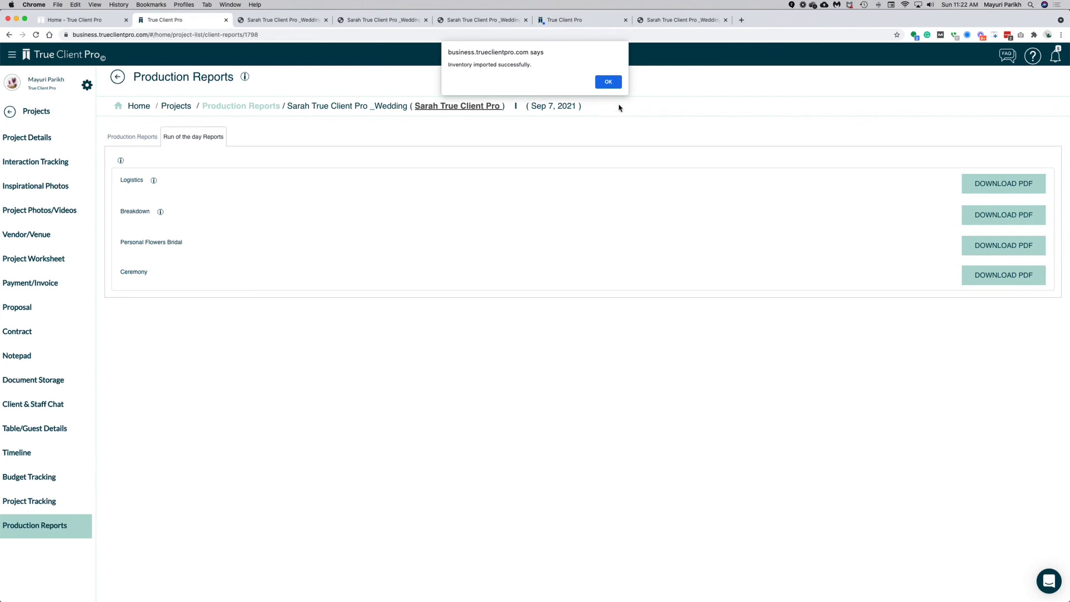
pyautogui.click(607, 82)
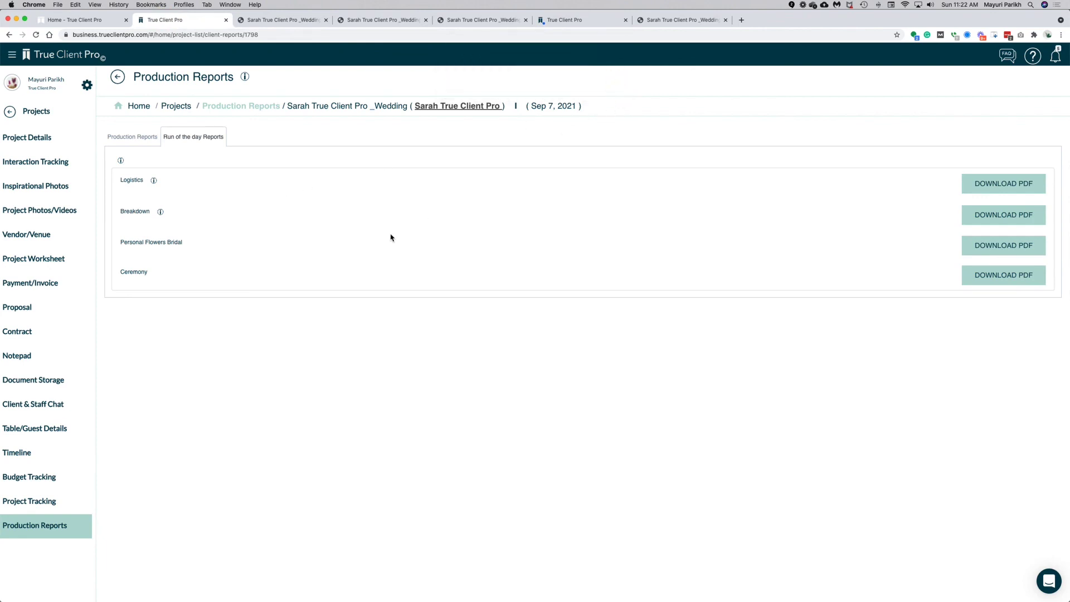